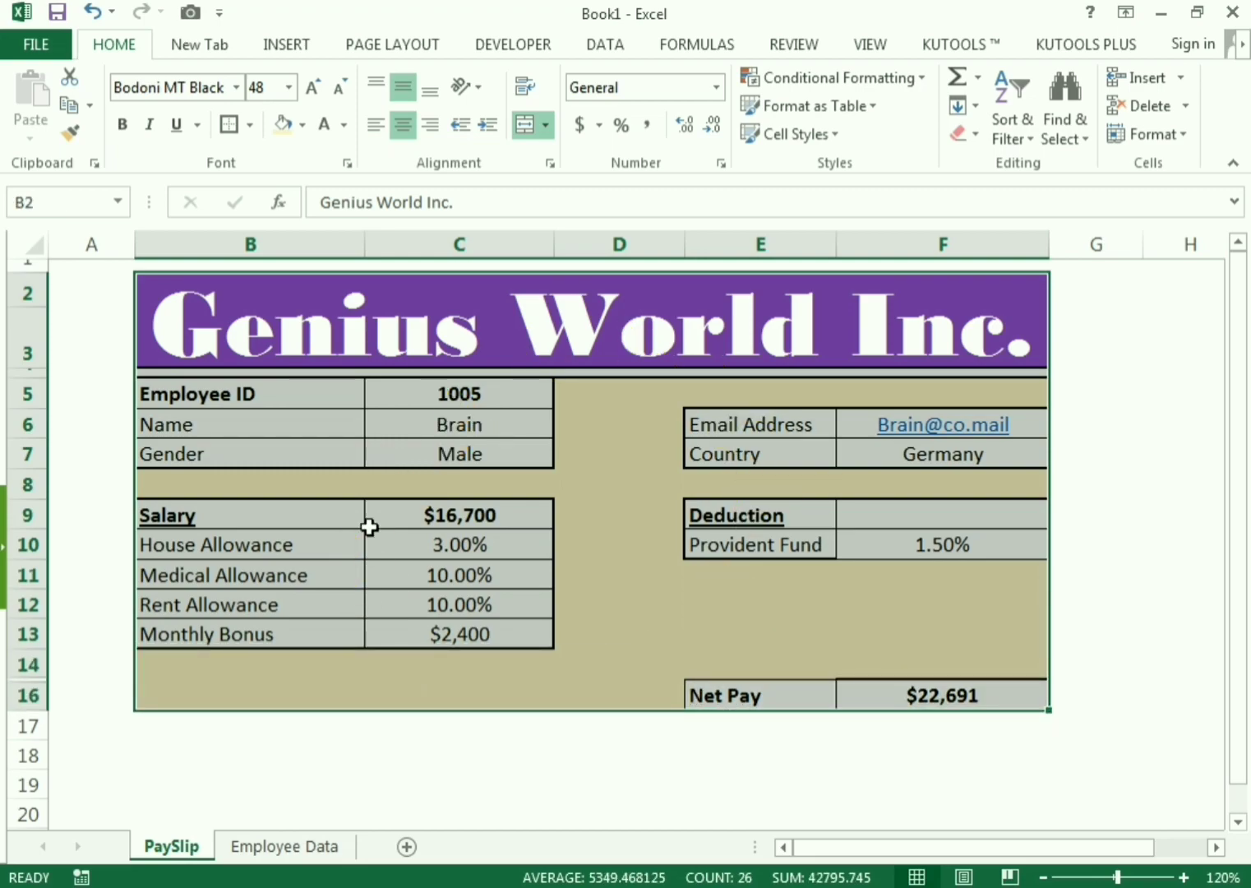
# Enter the ID of the first employee in the database into the pay slip and check the name, gender and Net Pay cells.
pyautogui.click(384, 391)
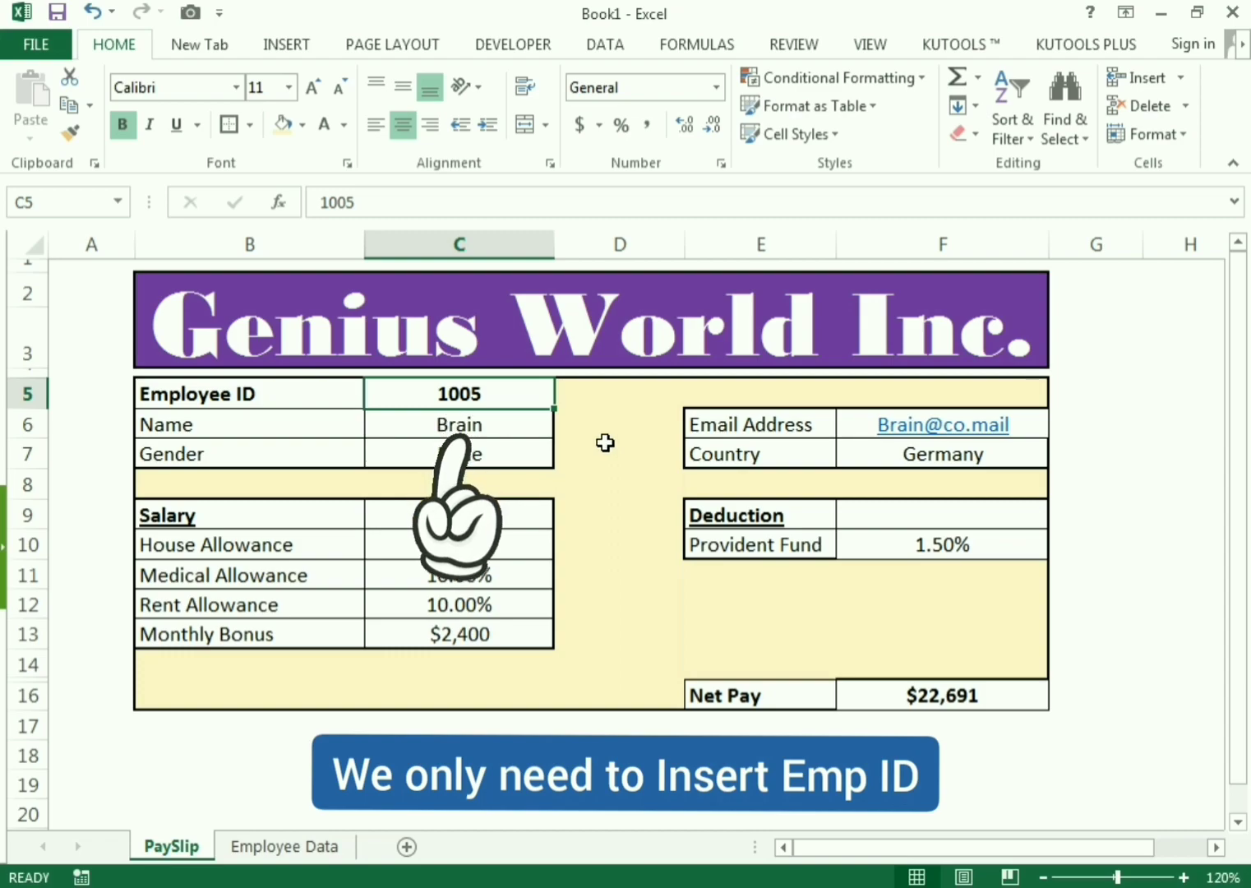
pyautogui.write('1001')
pyautogui.press('Return')
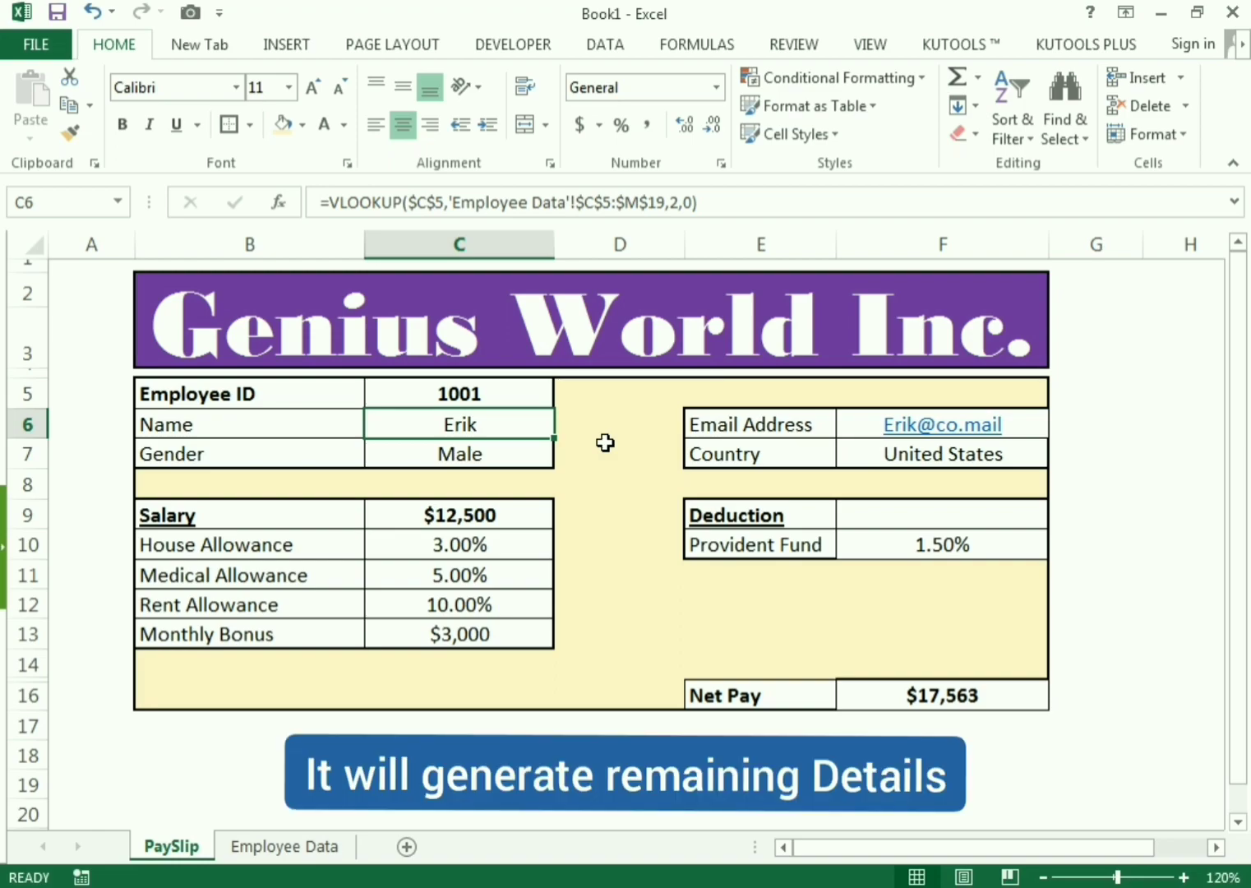
pyautogui.moveTo(216, 429); pyautogui.dragTo(406, 433)
pyautogui.moveTo(261, 465); pyautogui.dragTo(417, 466)
pyautogui.click(942, 695)
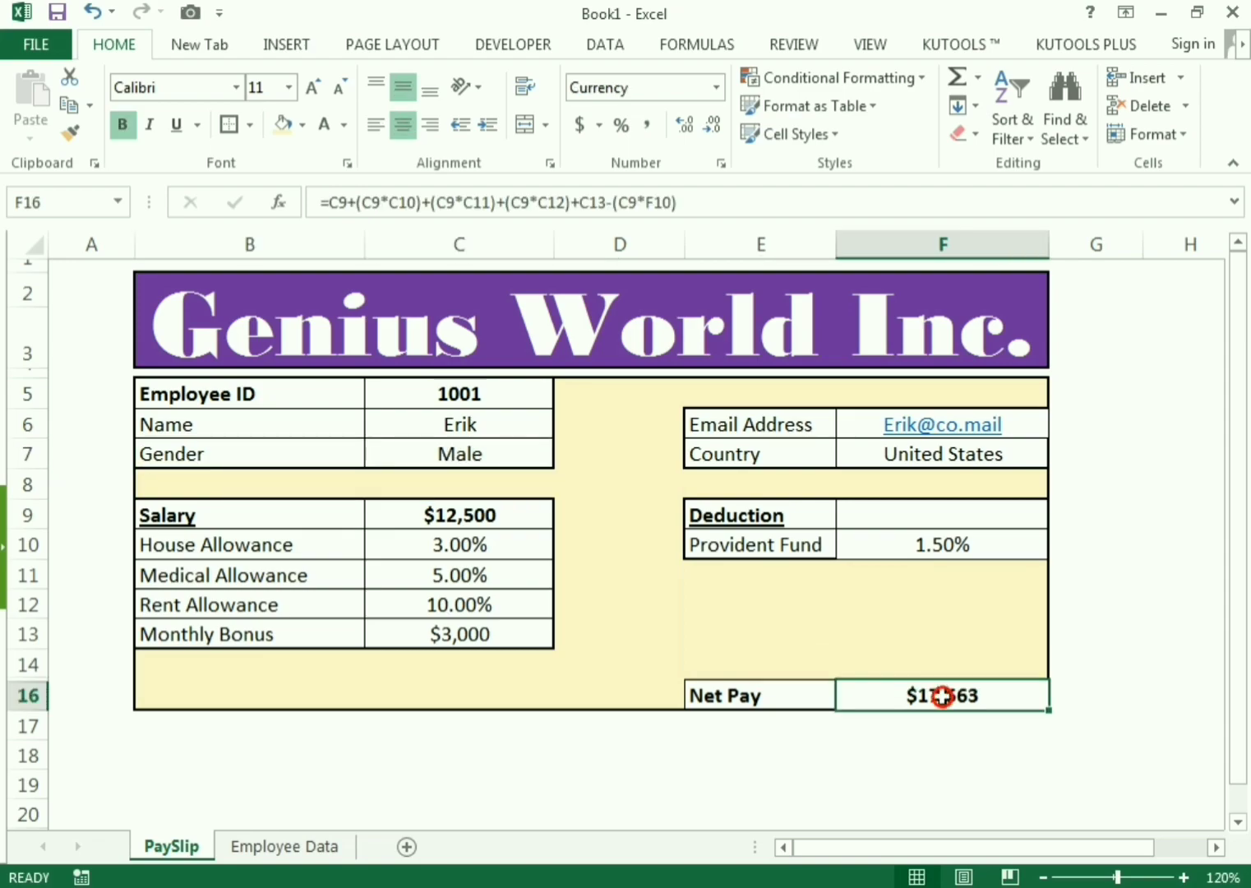
# Review the full employee table on the Employee Data sheet, including its header row, and return to the PaySlip sheet.
pyautogui.click(293, 847)
pyautogui.moveTo(74, 352); pyautogui.dragTo(1092, 760)
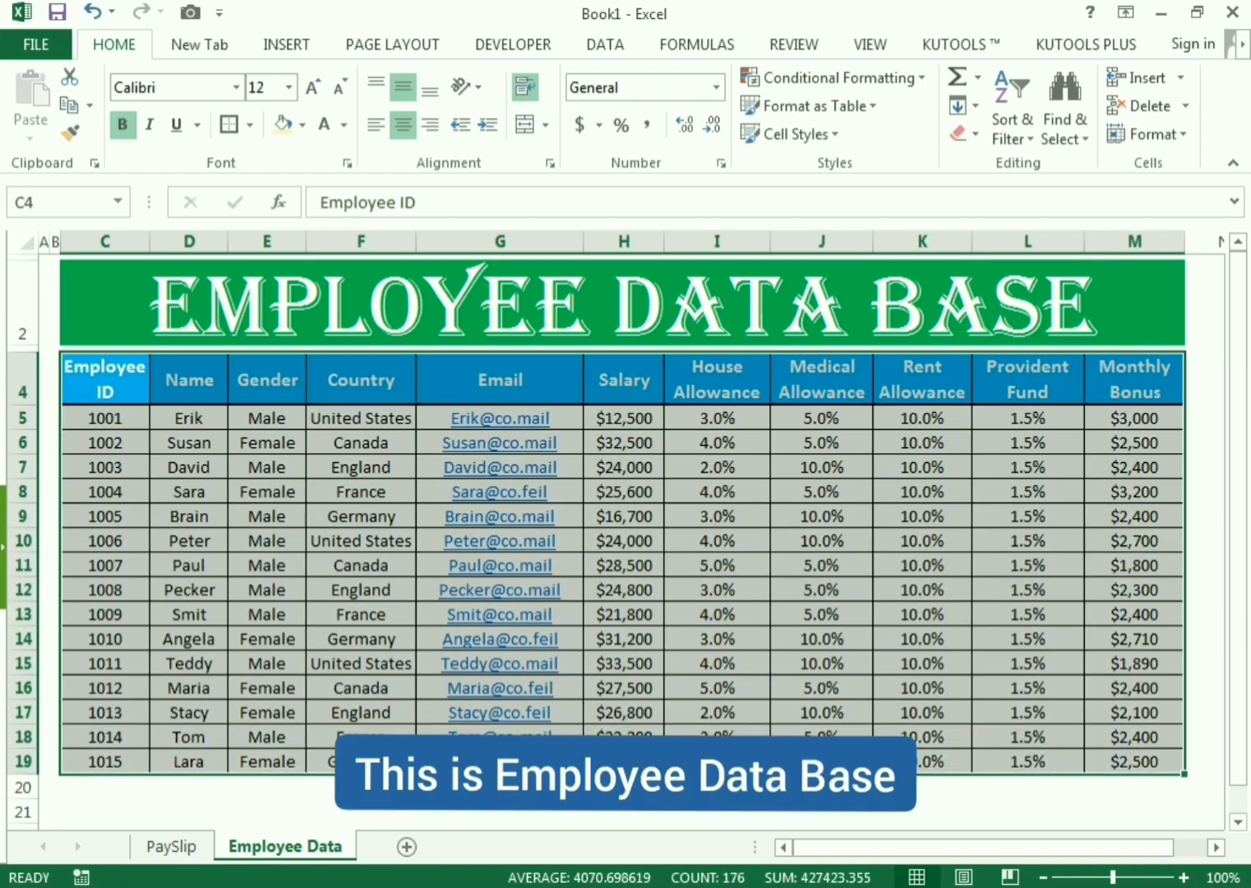
pyautogui.click(204, 849)
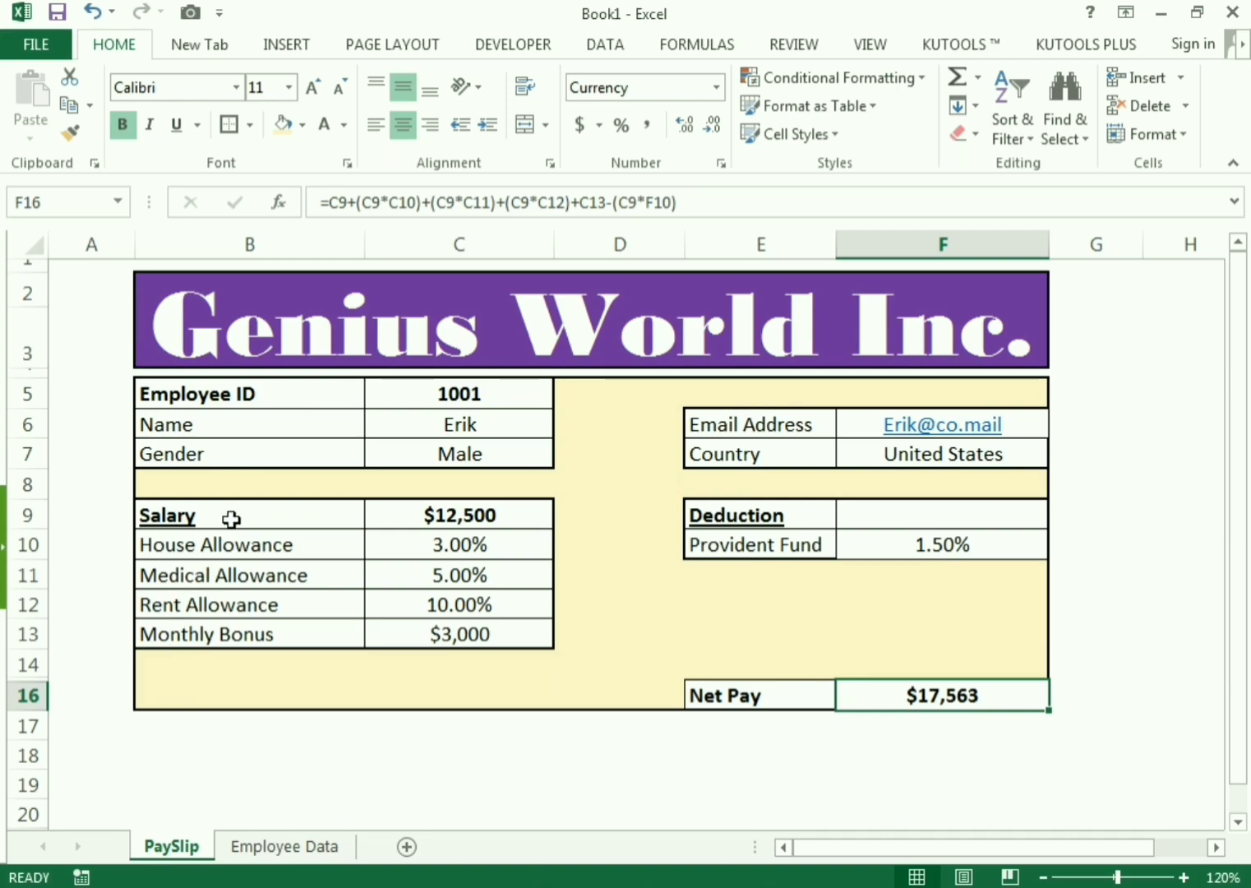
# Review the pay slip's salary and allowance block, its deduction block, and the email address and country cells.
pyautogui.moveTo(238, 519); pyautogui.dragTo(474, 631)
pyautogui.click(768, 513)
pyautogui.moveTo(768, 513); pyautogui.dragTo(899, 536)
pyautogui.moveTo(783, 421); pyautogui.dragTo(927, 457)
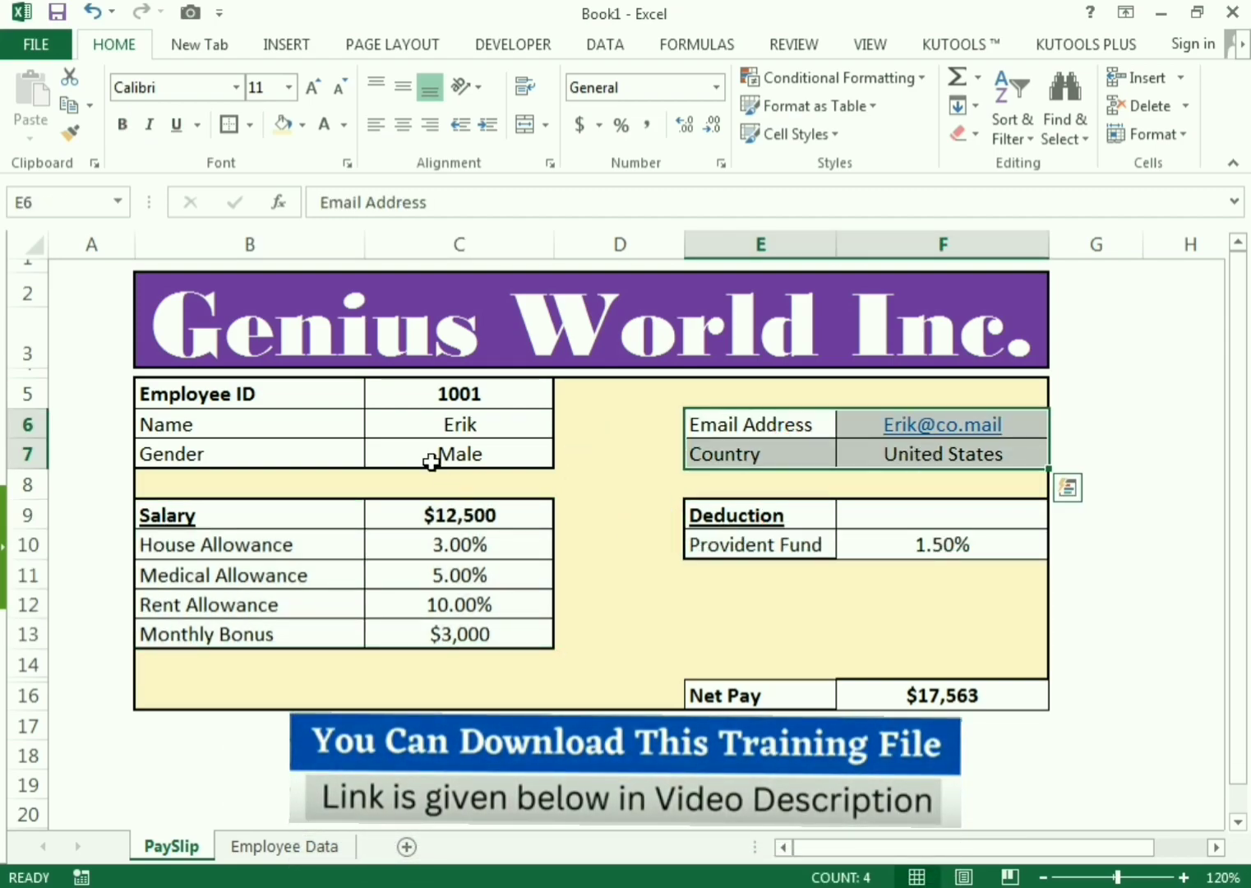
# Enter the second employee's ID in the pay slip and compare the ID, name and gender with the matching row on the Employee Data sheet.
pyautogui.click(412, 398)
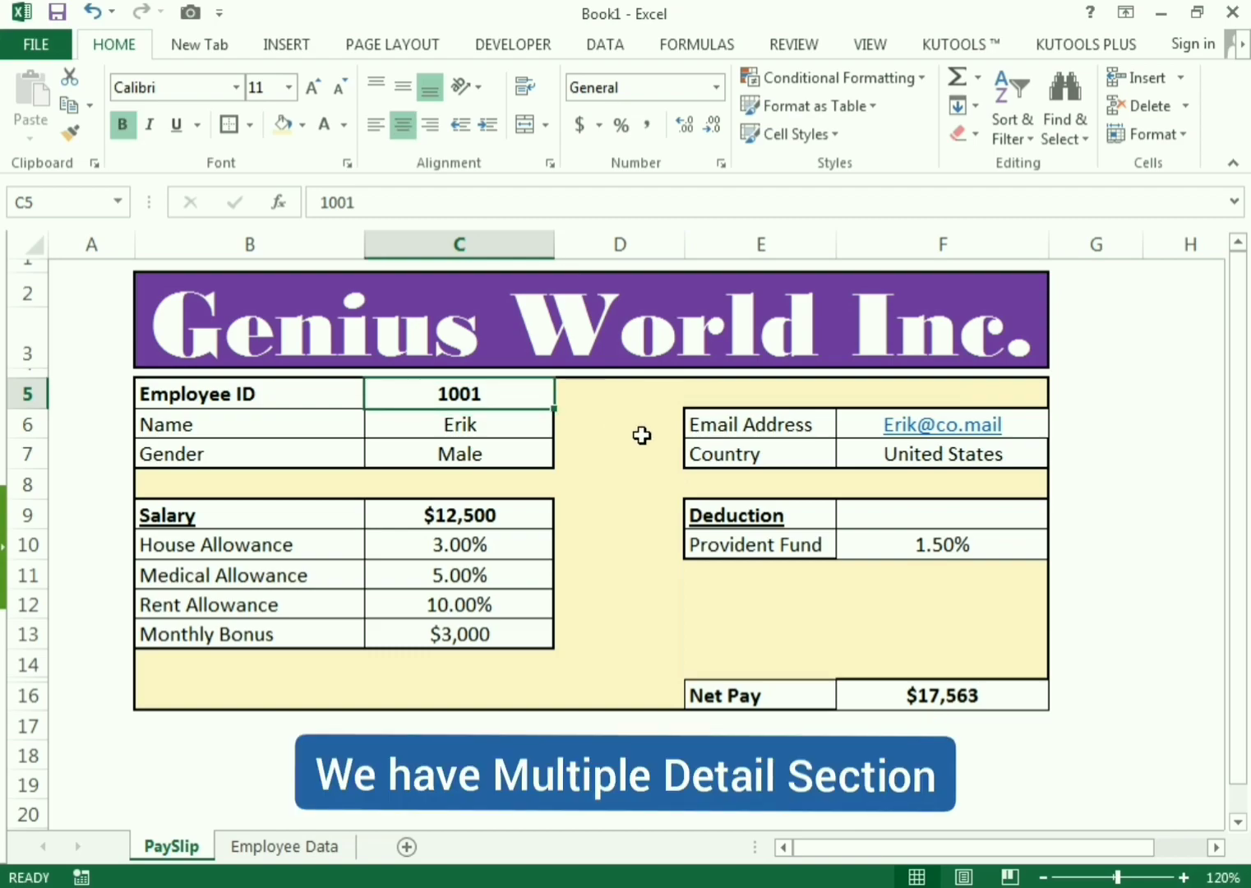
pyautogui.write('1')
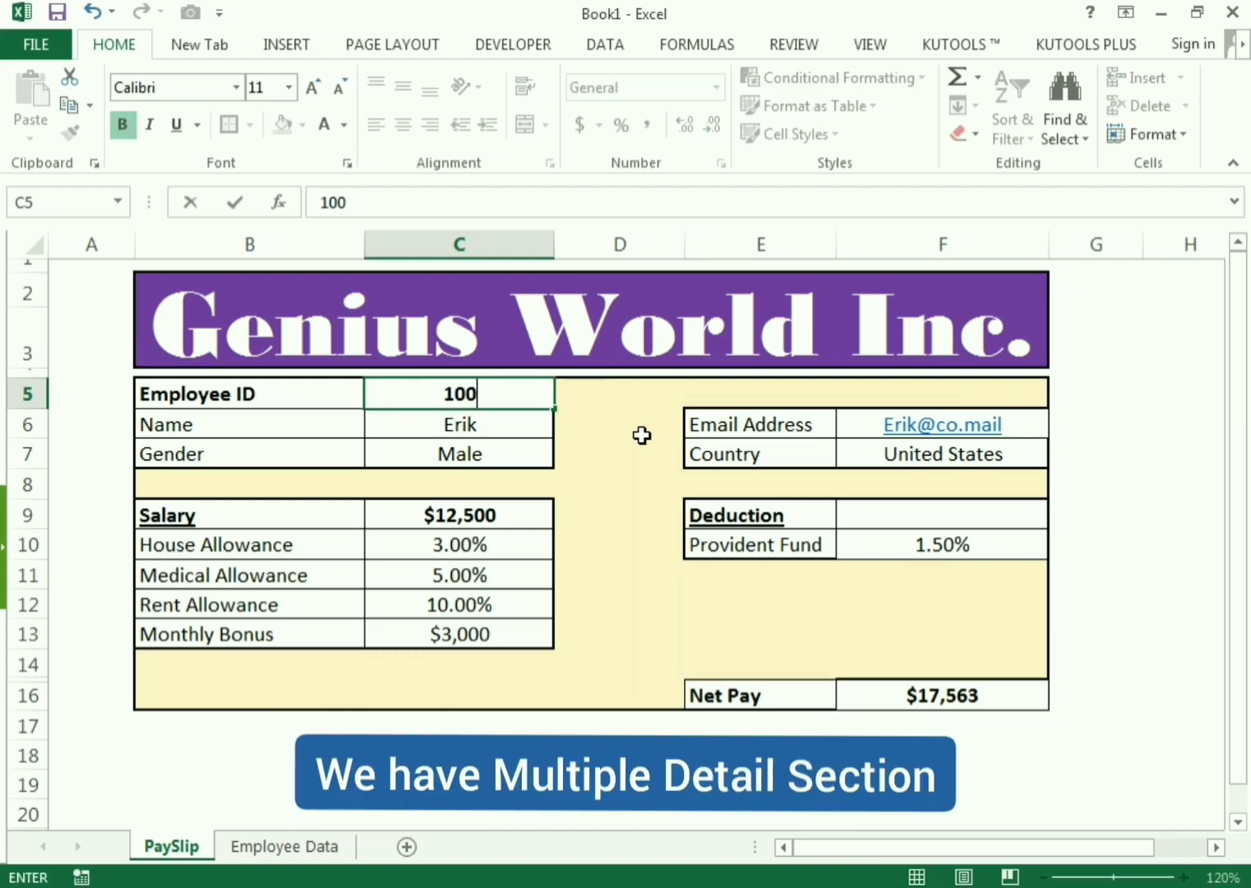
pyautogui.press('Return')
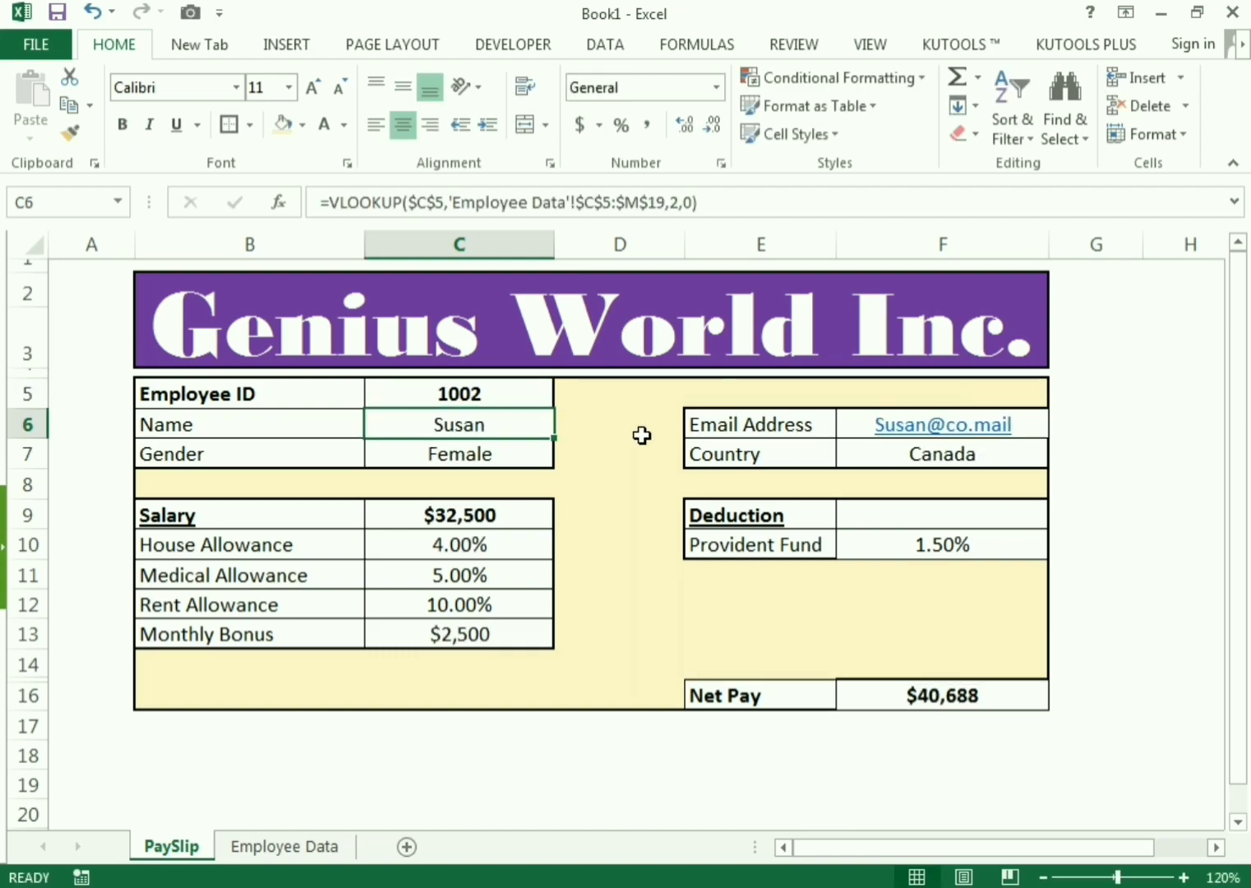
pyautogui.moveTo(416, 399); pyautogui.dragTo(411, 453)
pyautogui.click(324, 846)
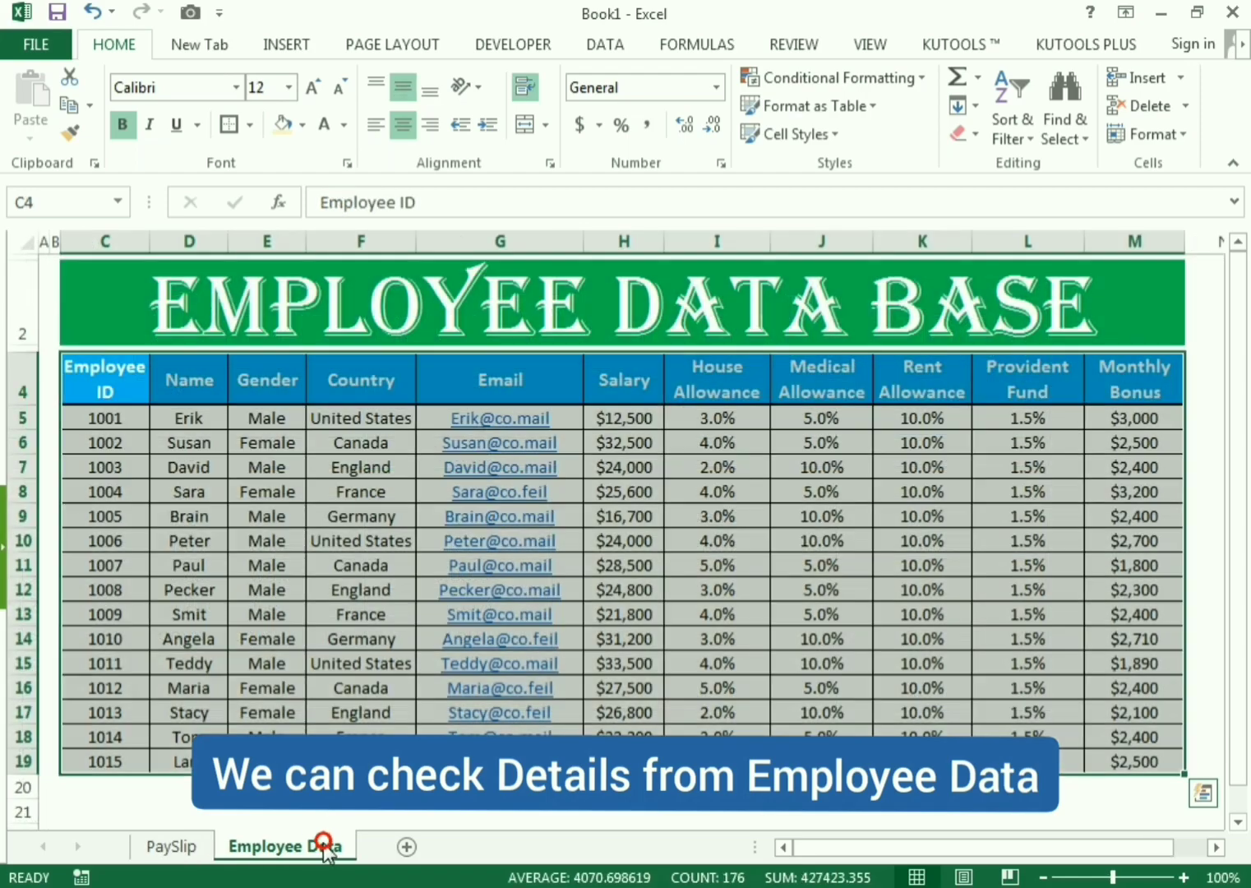
pyautogui.moveTo(123, 442); pyautogui.dragTo(246, 450)
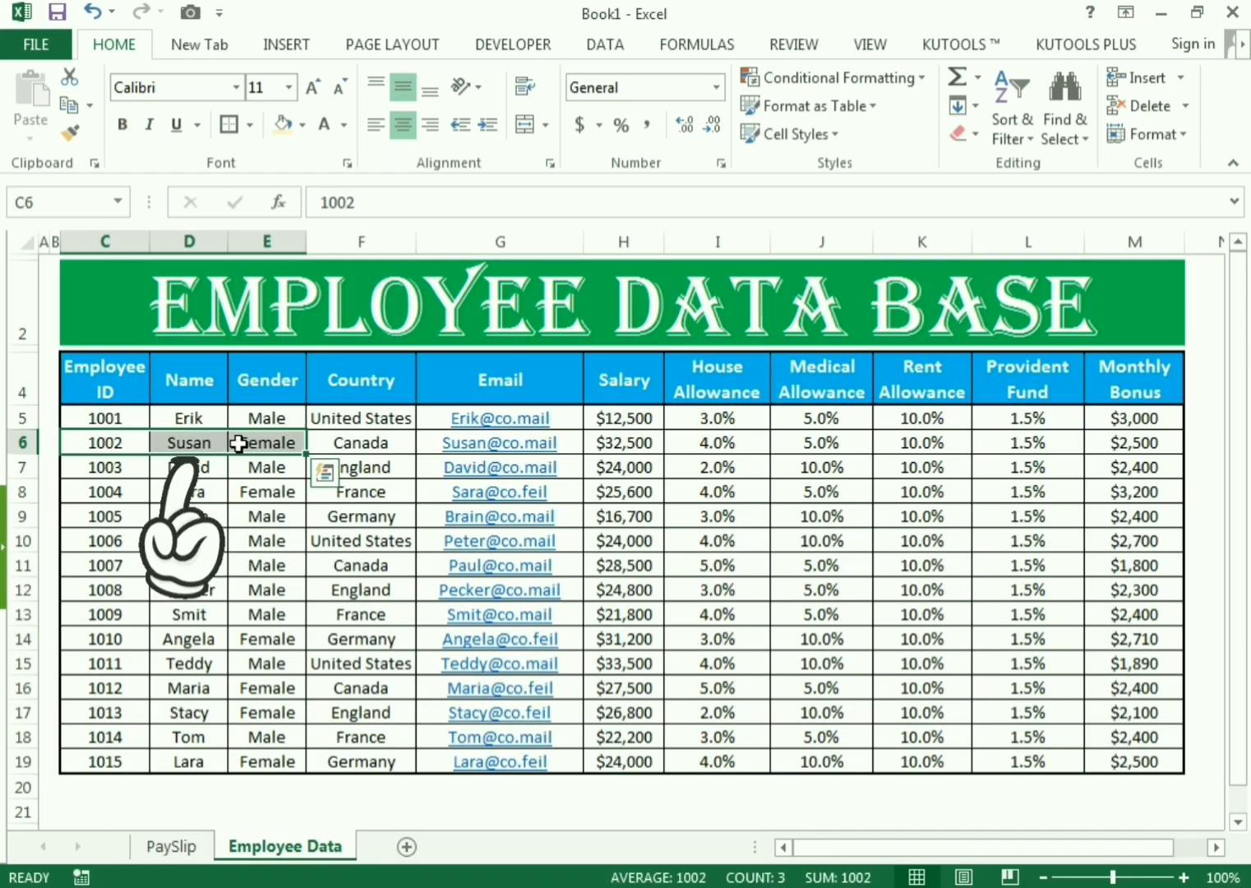
pyautogui.click(207, 845)
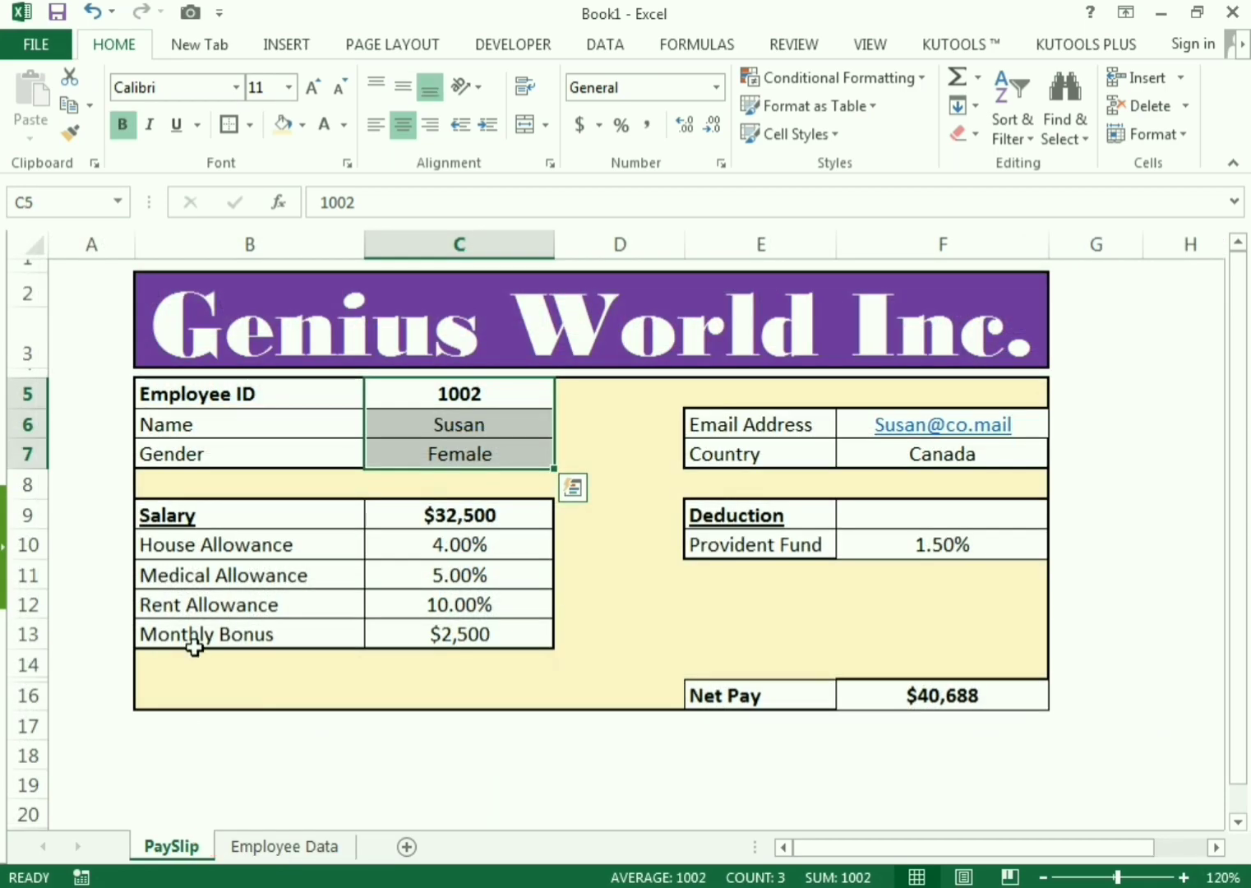
# Enter the third employee's ID in the pay slip and compare the personal details, allowances and provident fund with that employee's row on the Employee Data sheet.
pyautogui.click(434, 404)
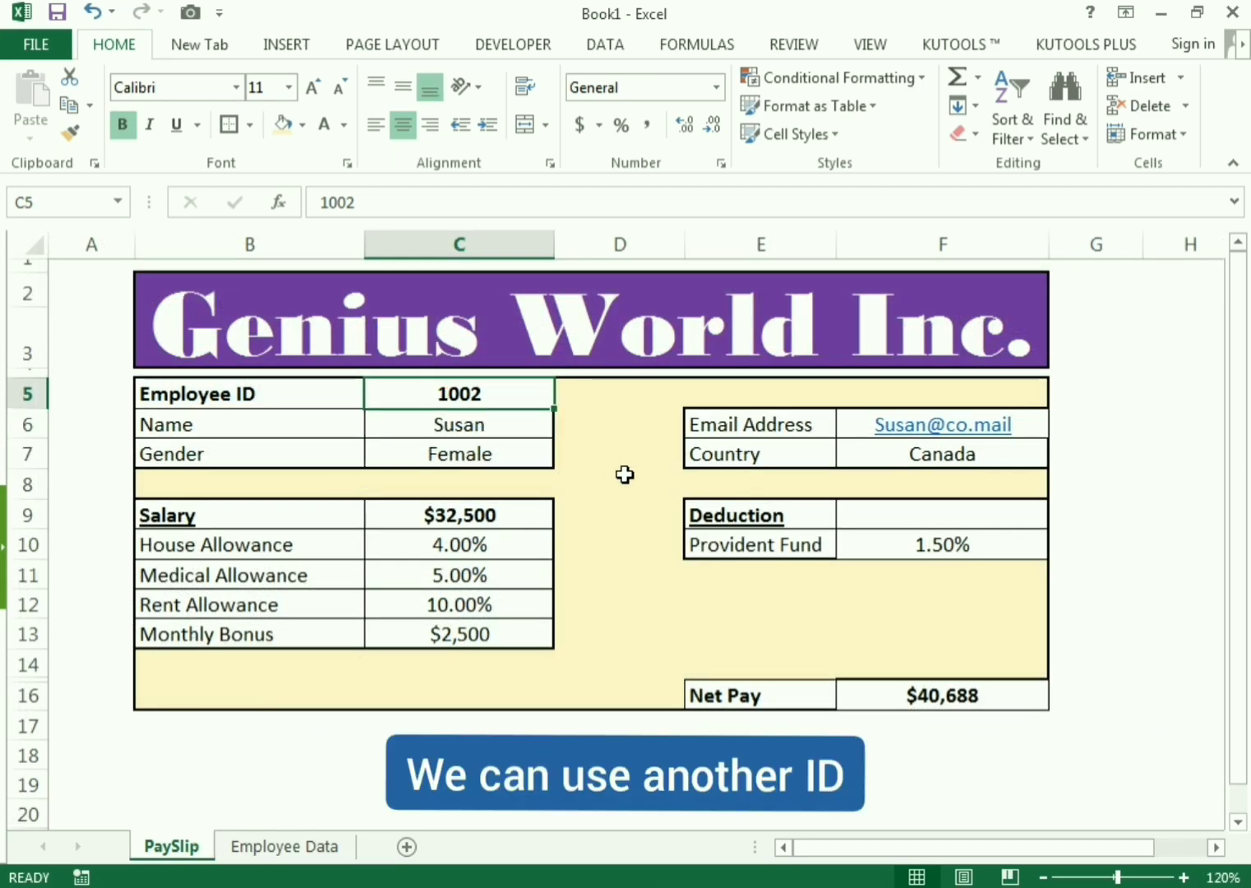
pyautogui.write('10')
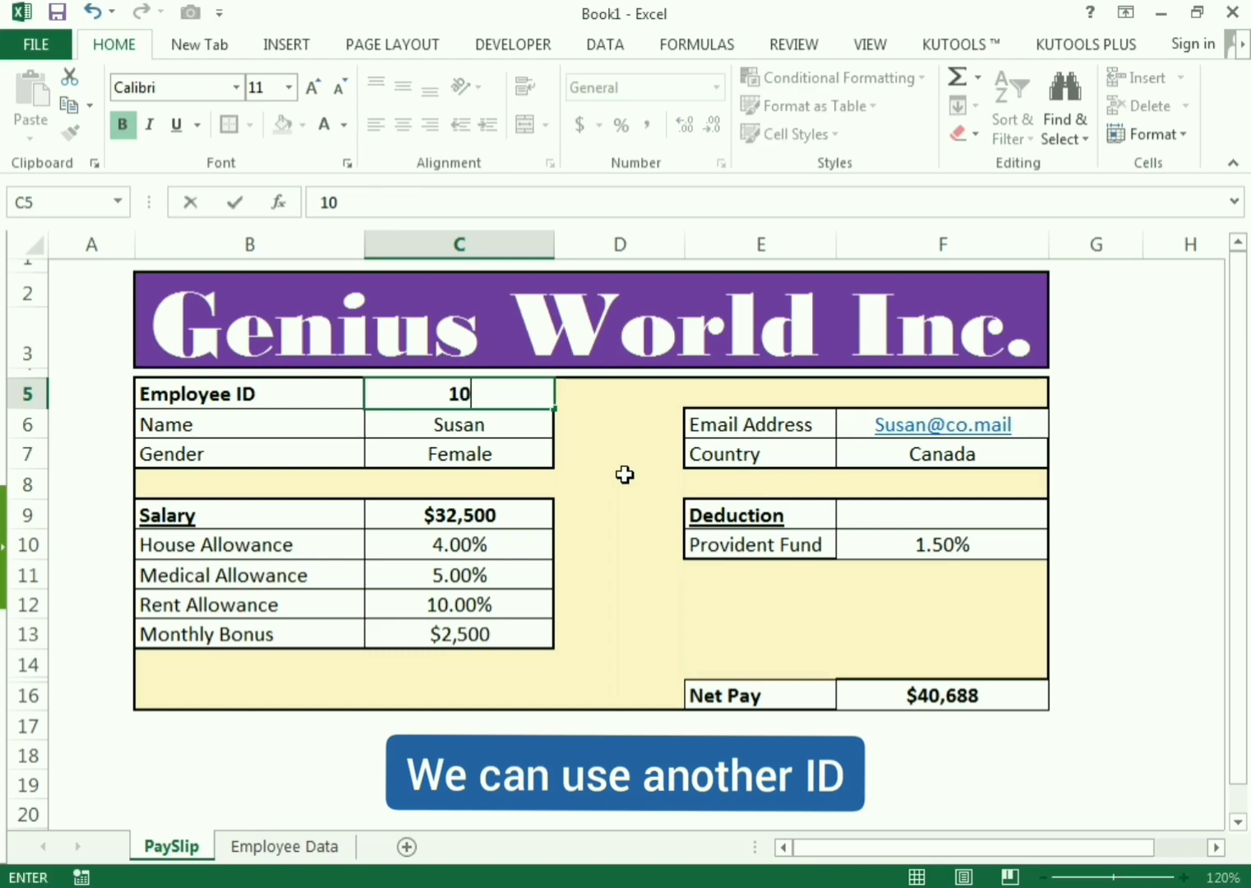
pyautogui.press('Return')
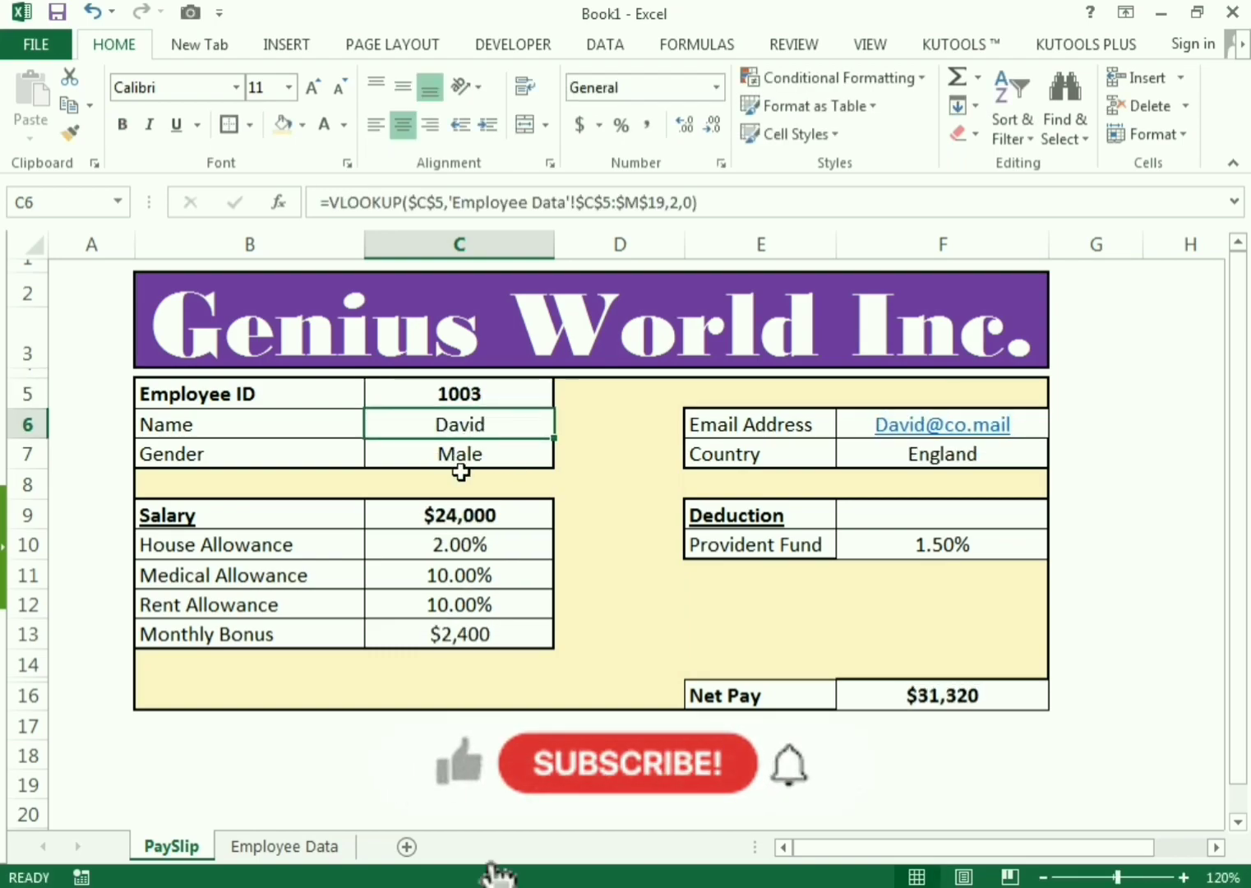
pyautogui.click(319, 846)
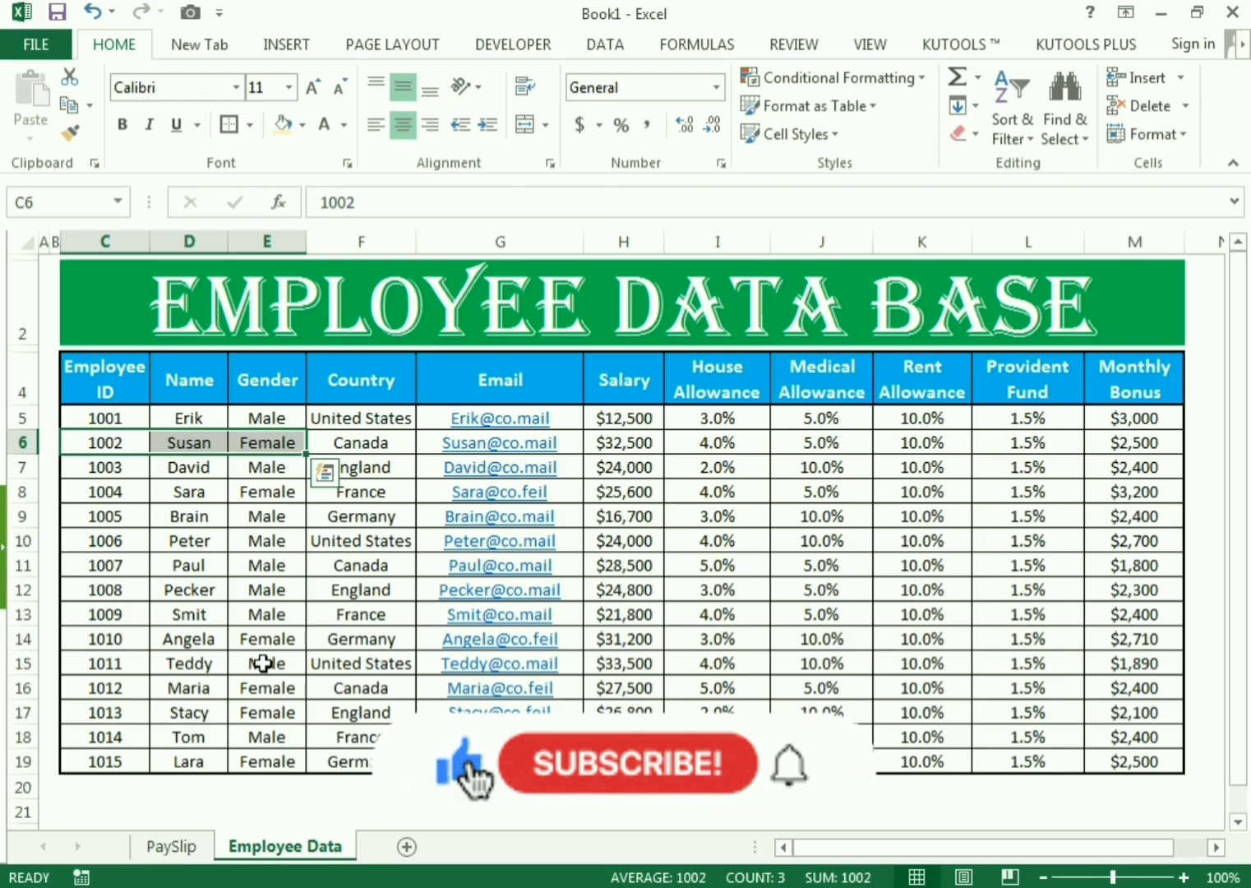
pyautogui.moveTo(111, 470); pyautogui.dragTo(284, 467)
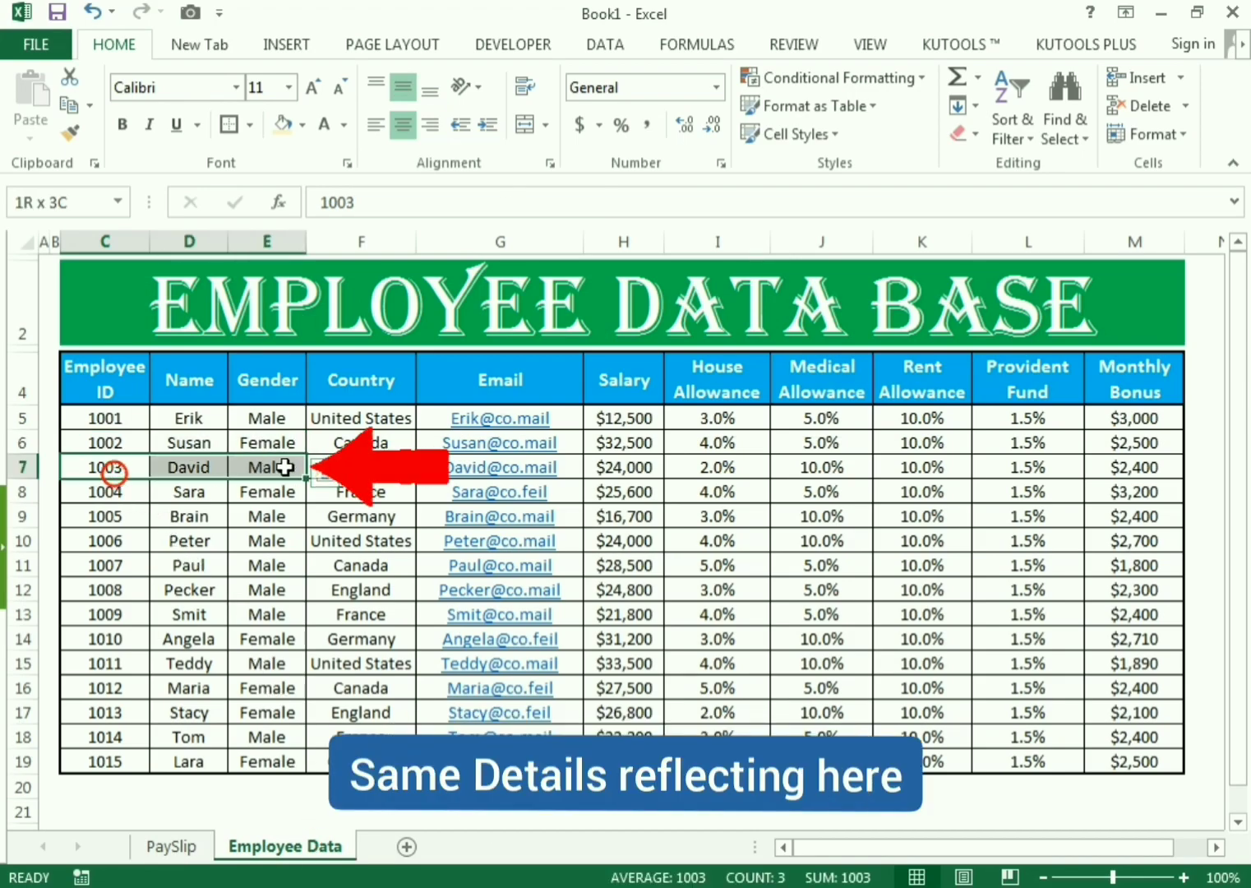
pyautogui.click(694, 478)
pyautogui.moveTo(696, 476); pyautogui.dragTo(1029, 466)
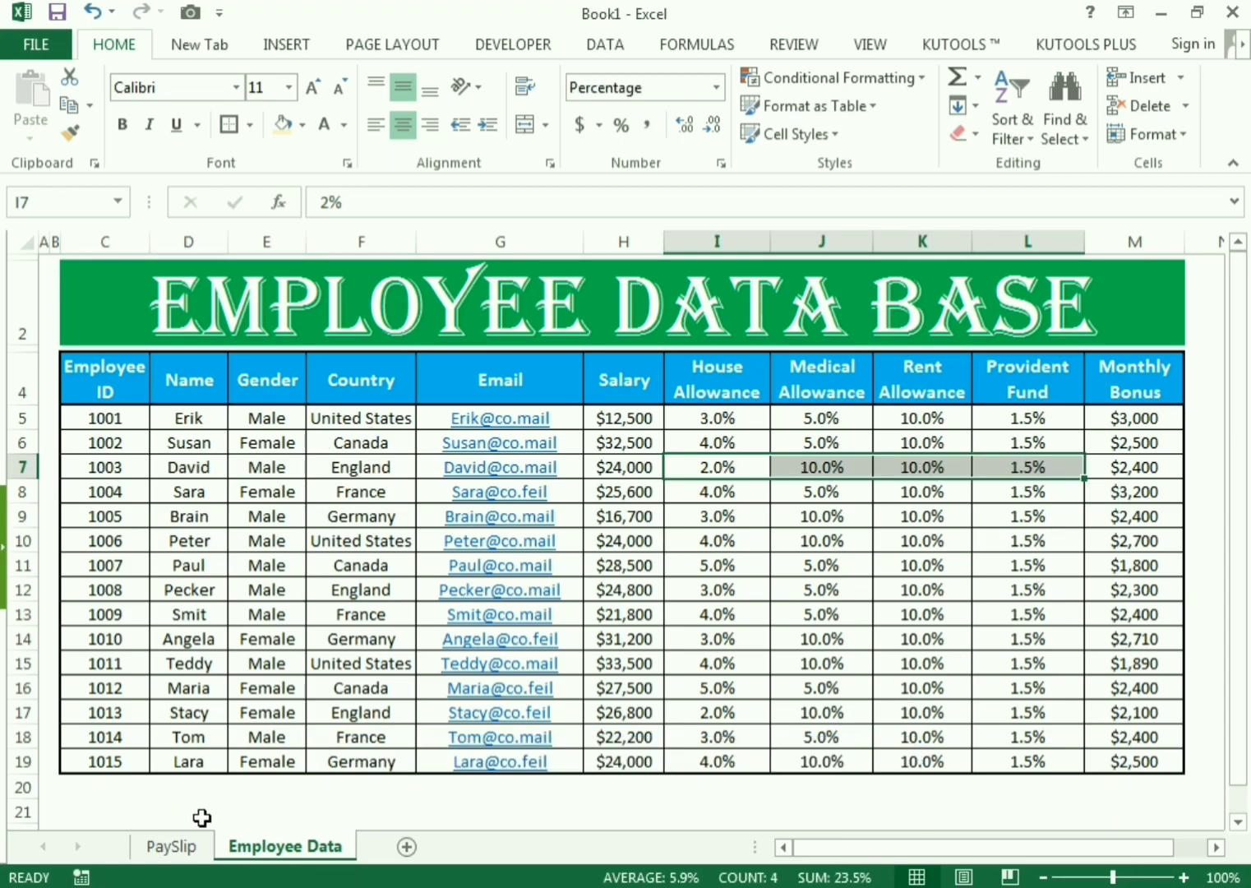
pyautogui.click(184, 846)
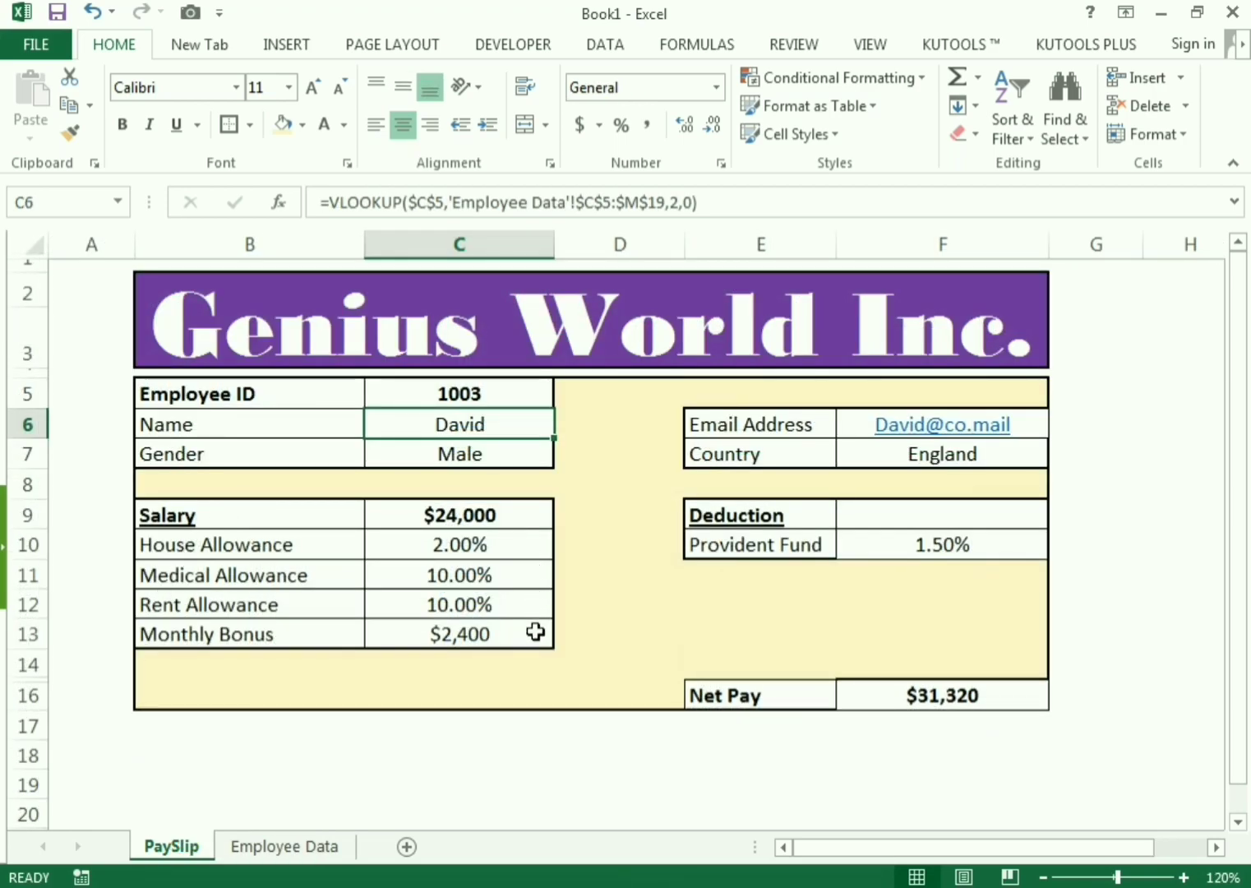
pyautogui.click(692, 601)
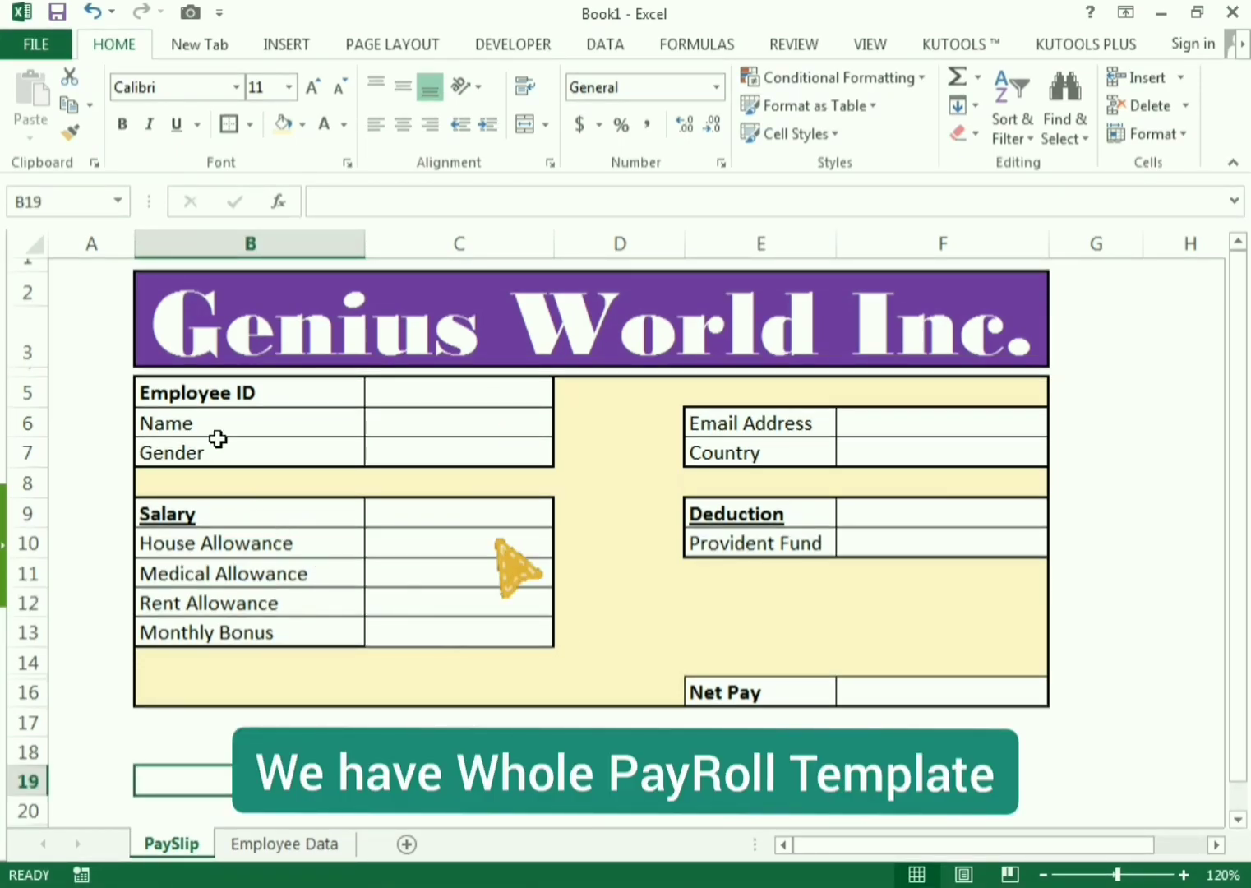
# Review the blank pay slip template and the table on the Employee Data sheet, ending back on the PaySlip sheet.
pyautogui.moveTo(204, 352); pyautogui.dragTo(695, 684)
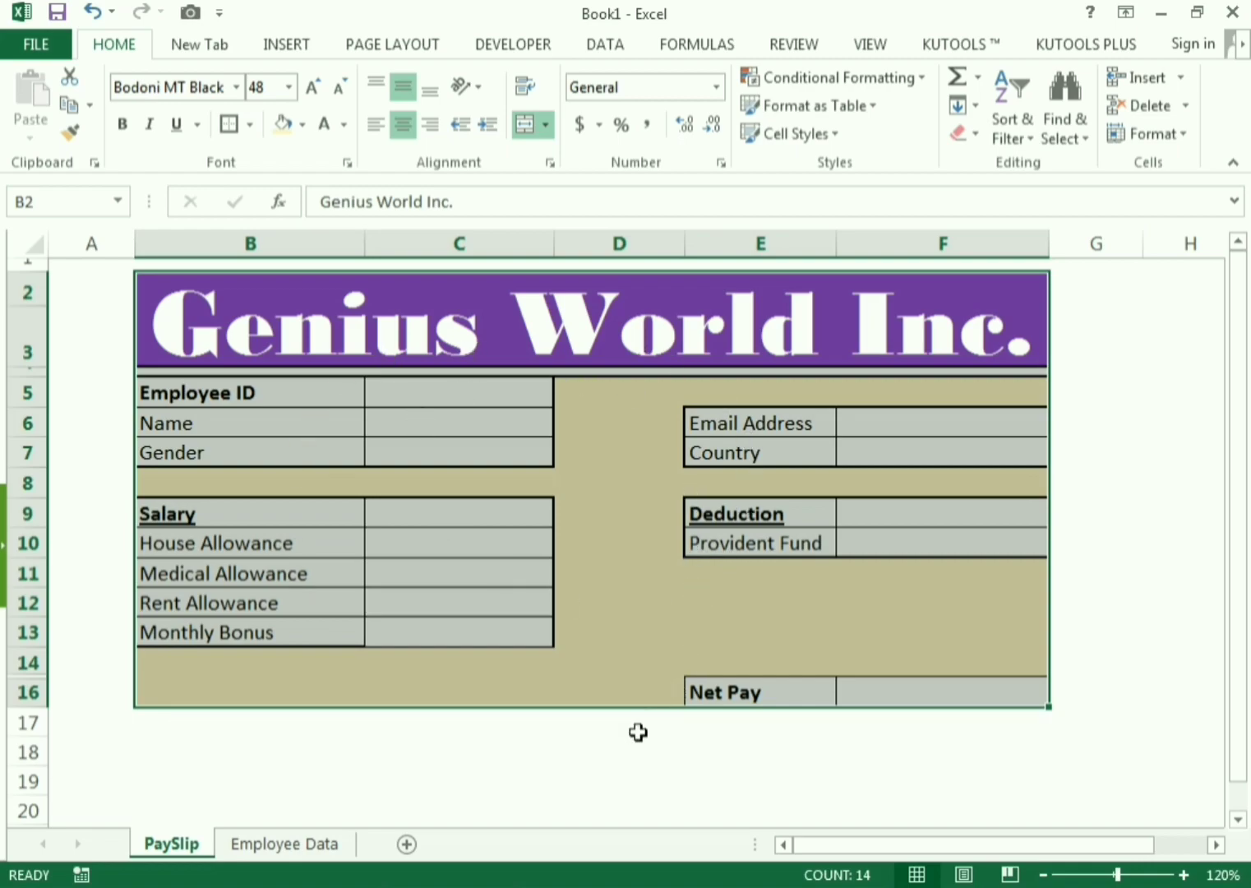
pyautogui.click(639, 731)
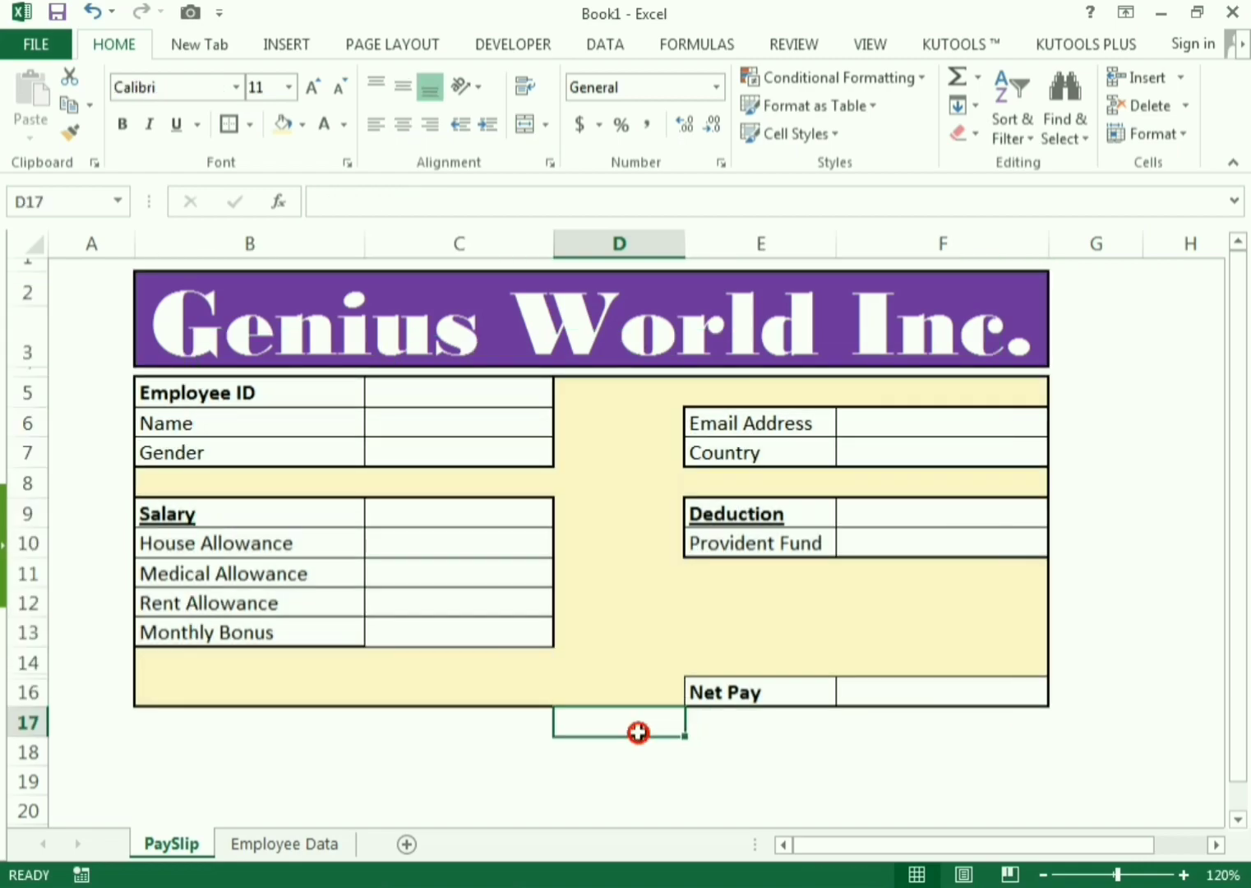
pyautogui.click(321, 845)
pyautogui.moveTo(115, 360); pyautogui.dragTo(1097, 777)
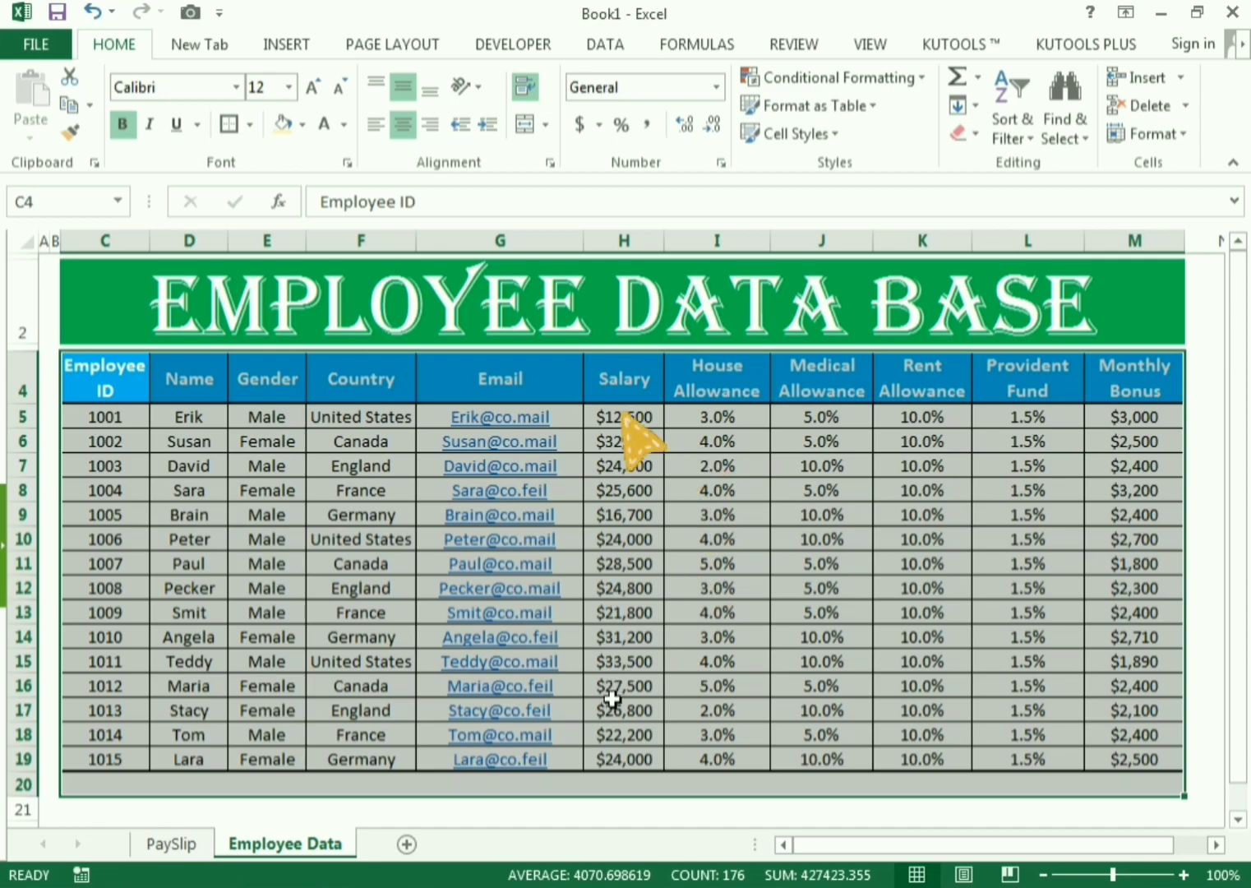
pyautogui.click(567, 790)
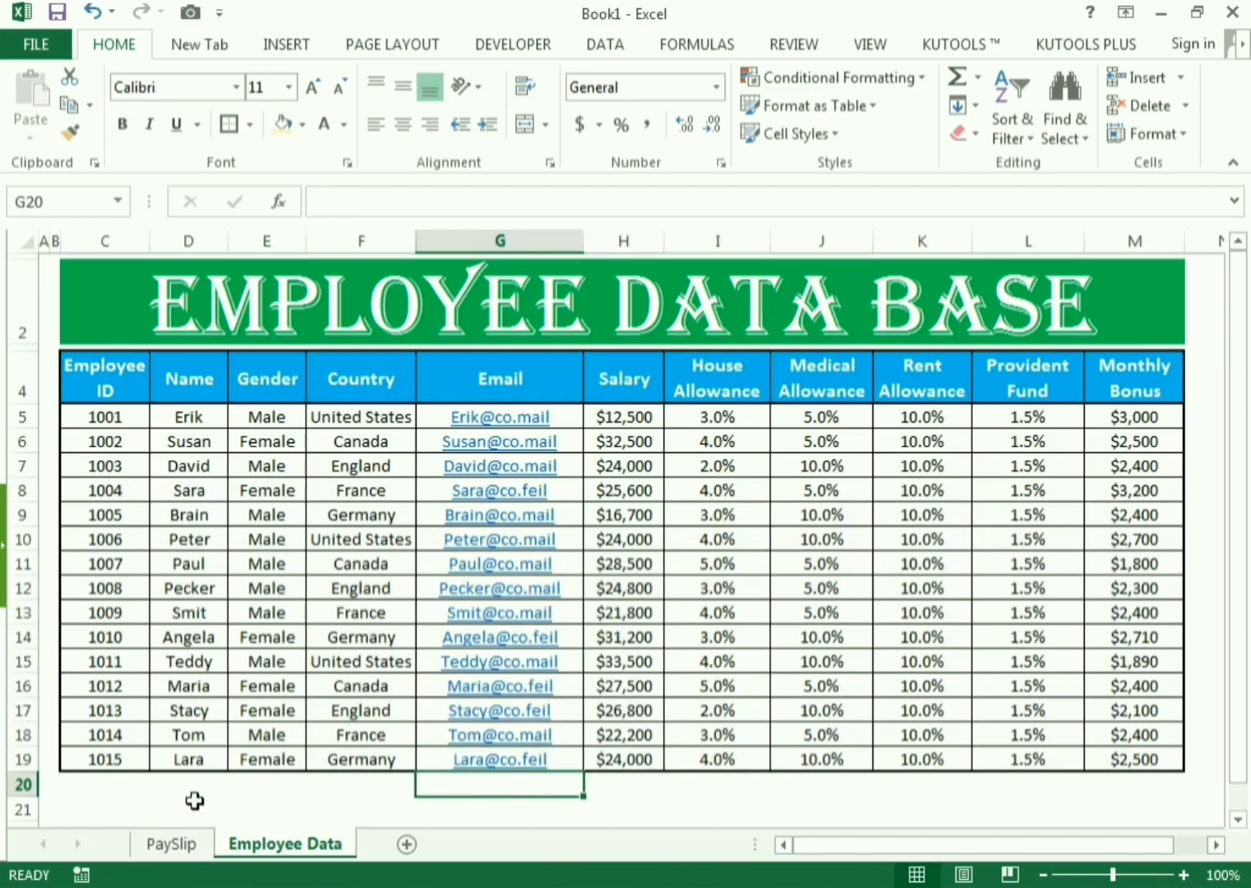
pyautogui.click(183, 847)
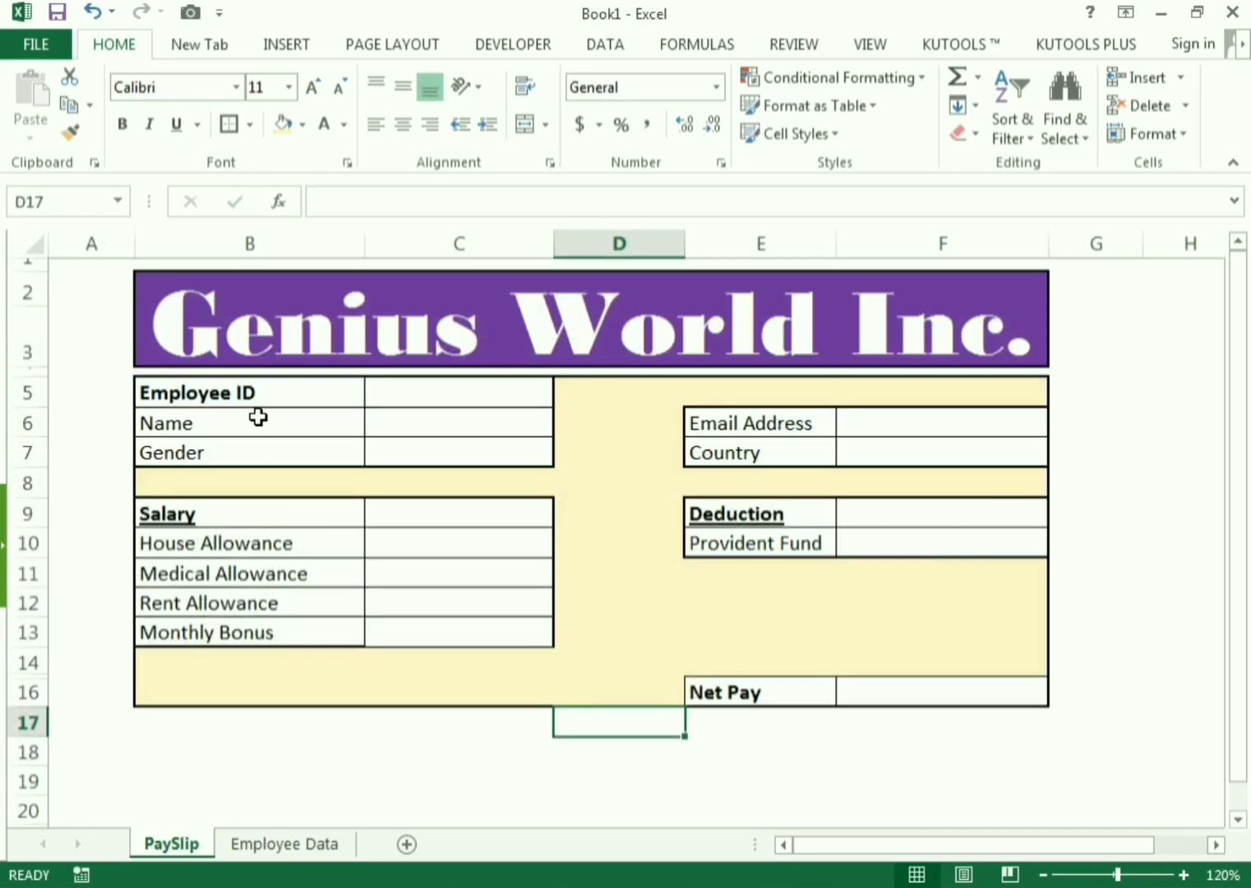
# Start a VLOOKUP formula in the pay slip's Name cell C6 with the Employee ID cell C5 as the lookup value.
pyautogui.click(428, 418)
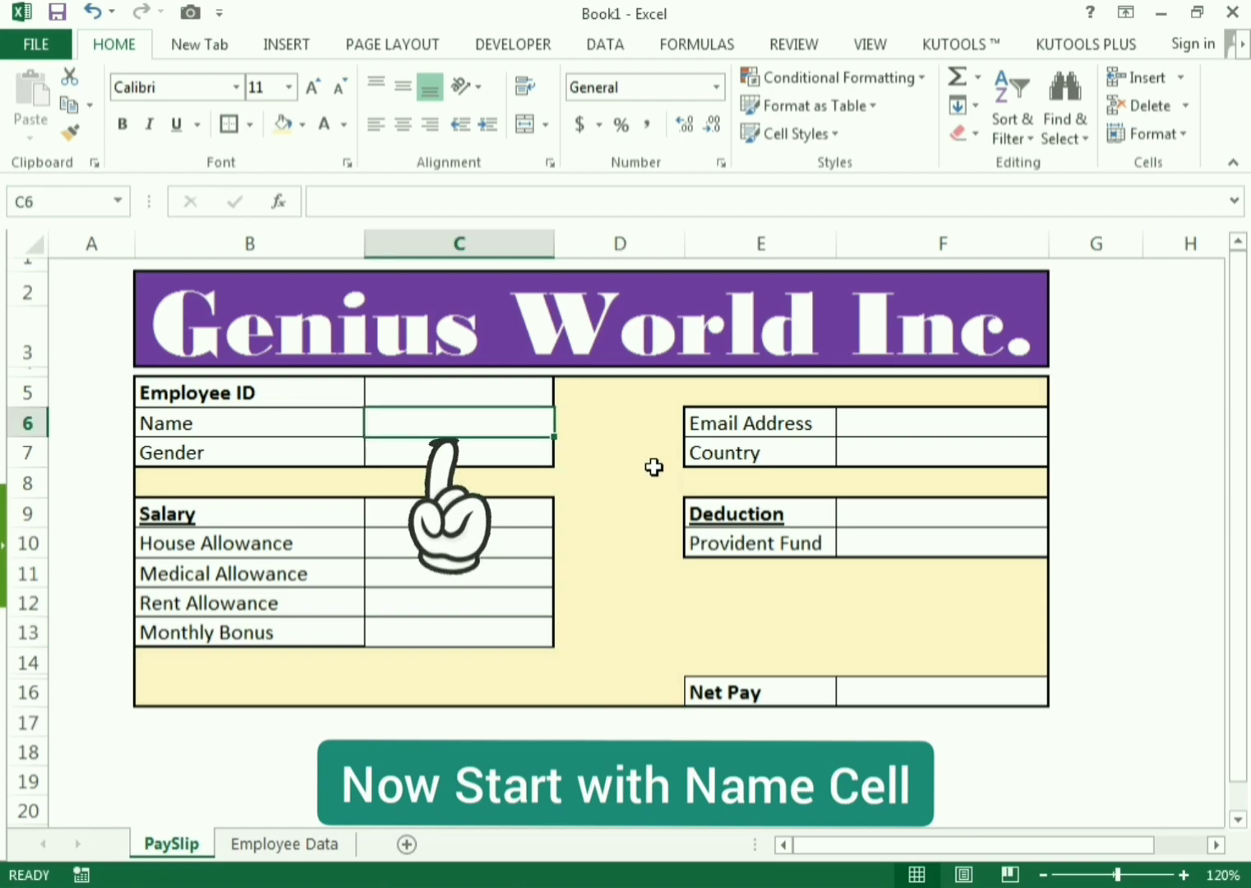
pyautogui.write('C')
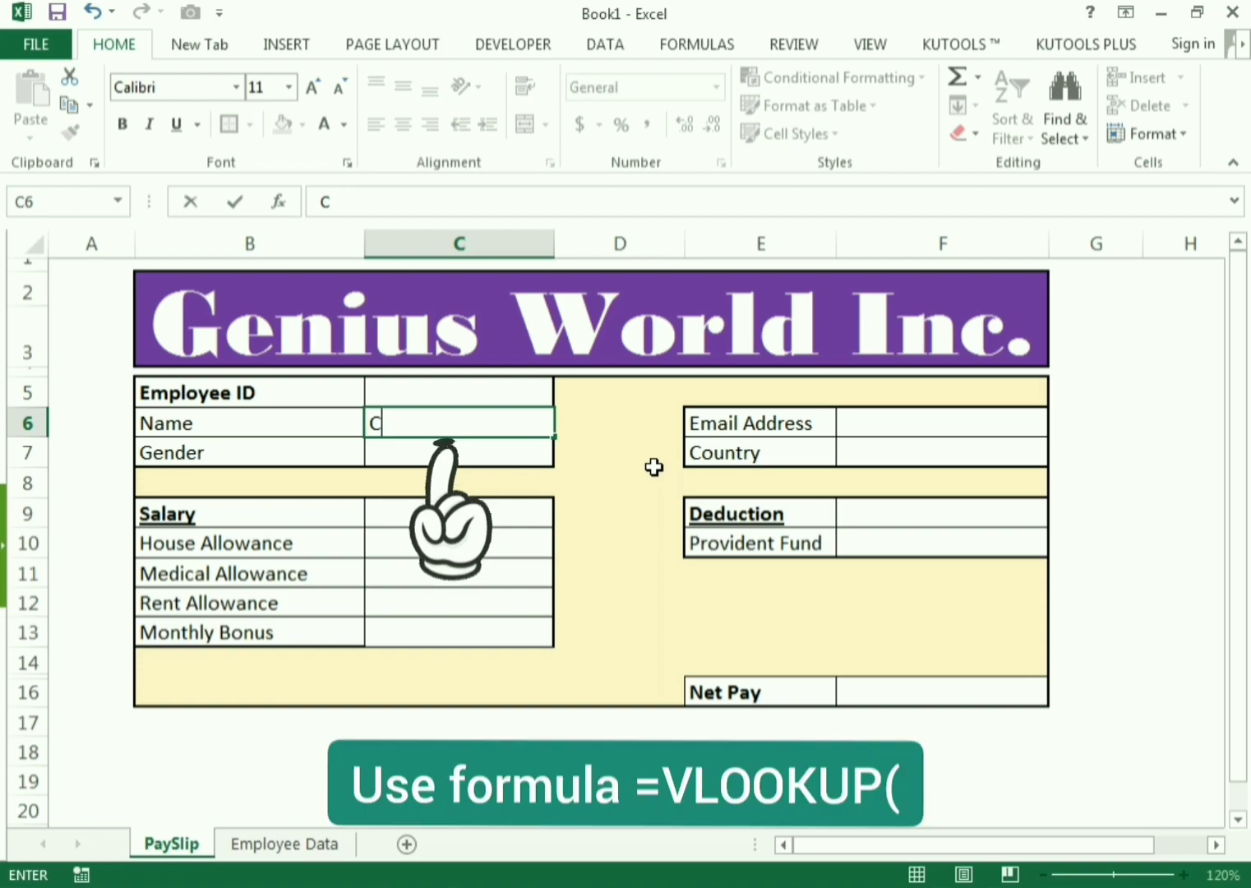
pyautogui.press('BackSpace')
pyautogui.write('=V')
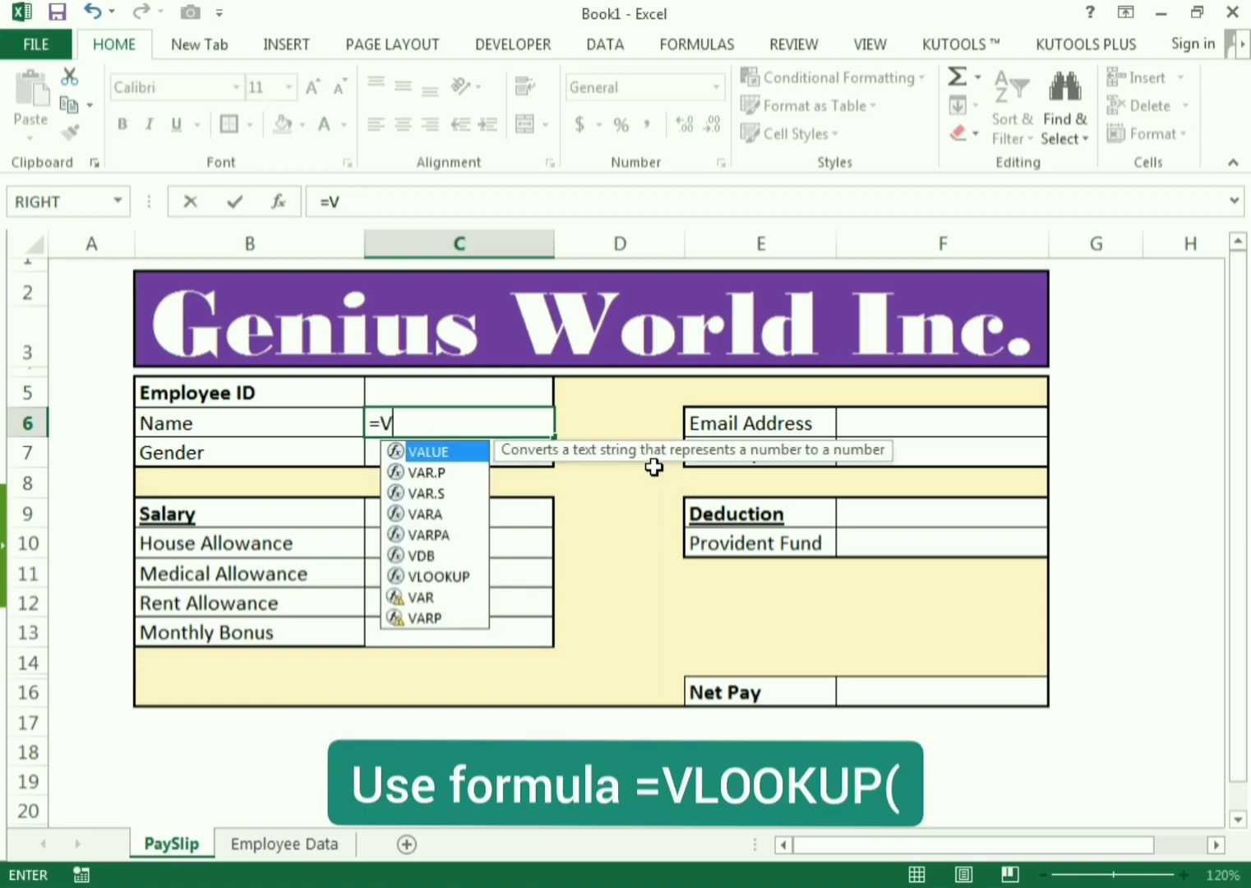
pyautogui.write('LOOKUP')
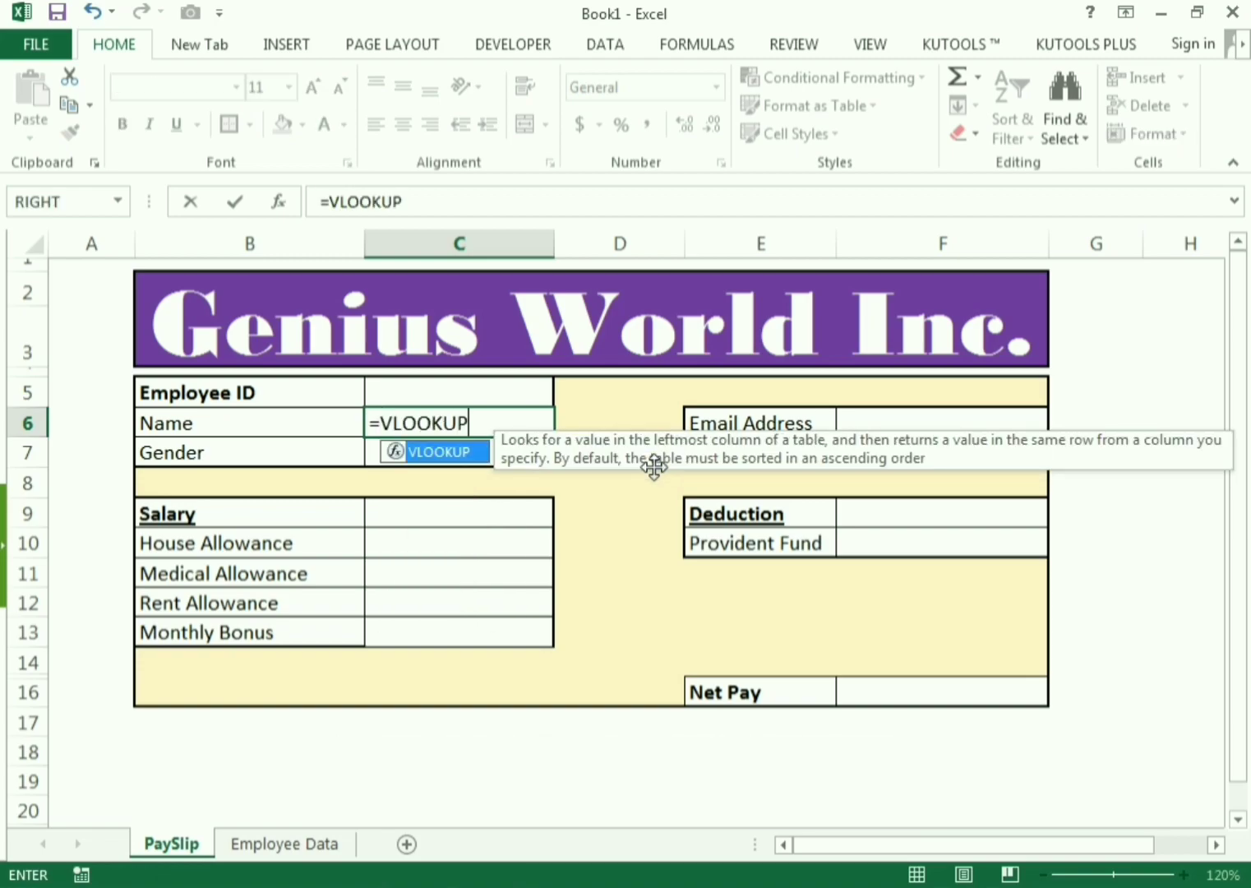
pyautogui.write('(')
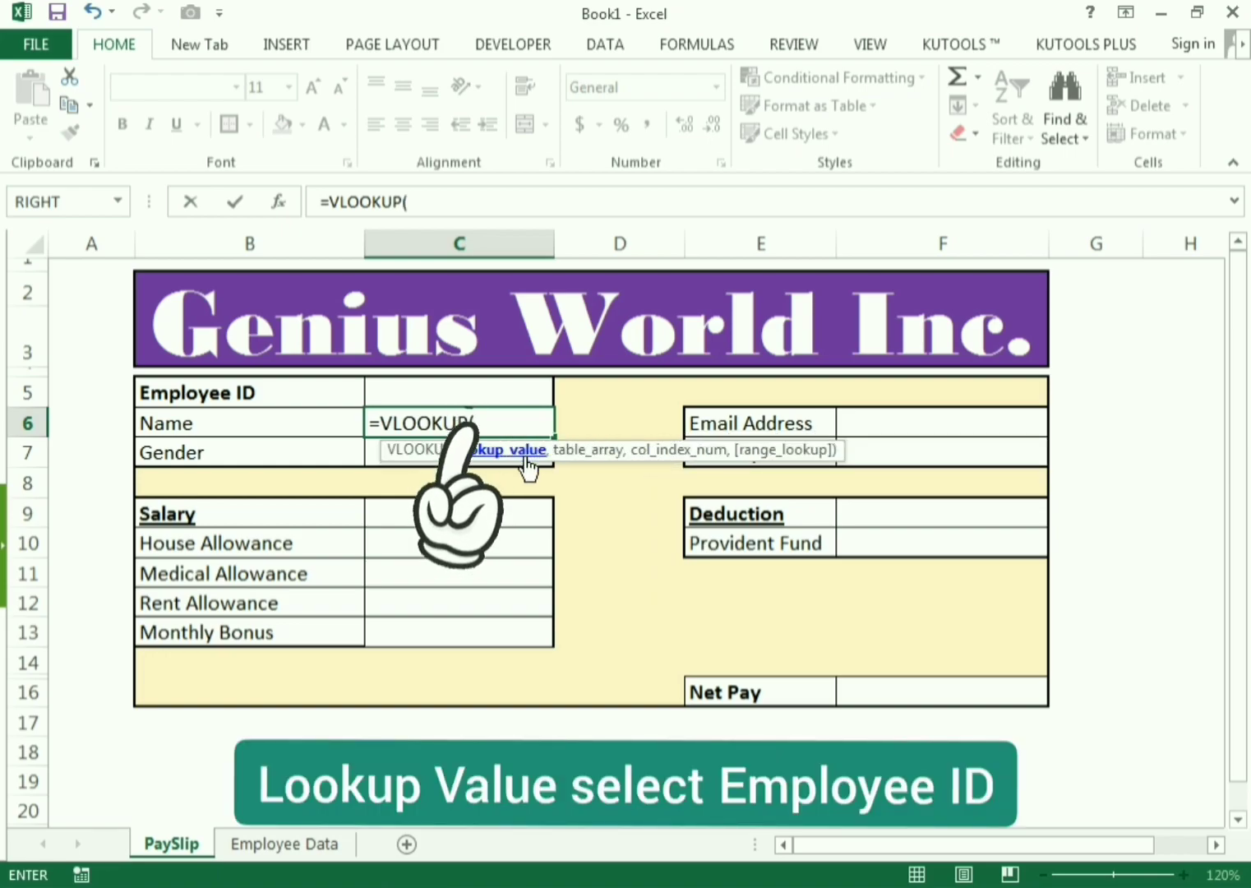
pyautogui.click(476, 391)
pyautogui.write(',')
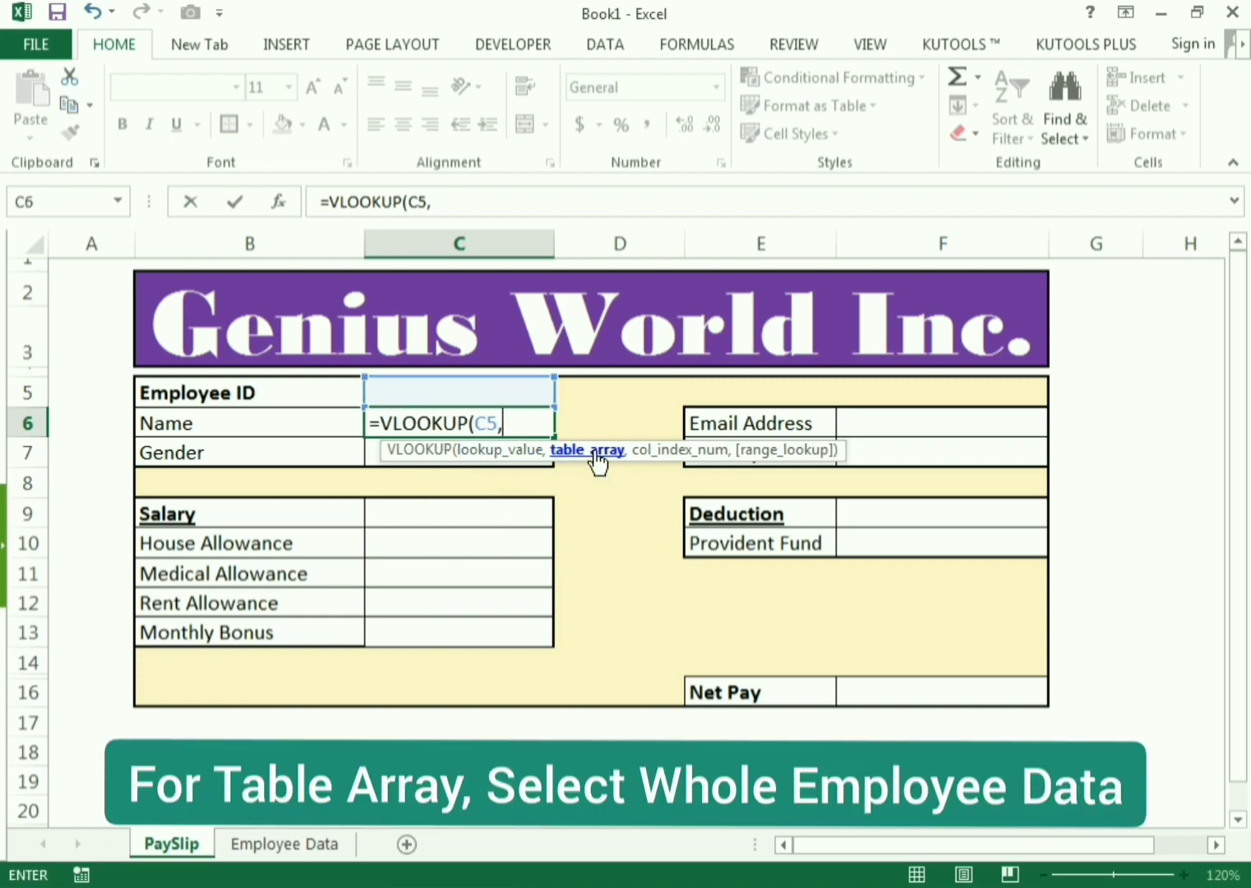
# Set the VLOOKUP's table array to the employee records in C5:M19 on the Employee Data sheet.
pyautogui.click(278, 845)
pyautogui.moveTo(104, 415); pyautogui.dragTo(1125, 757)
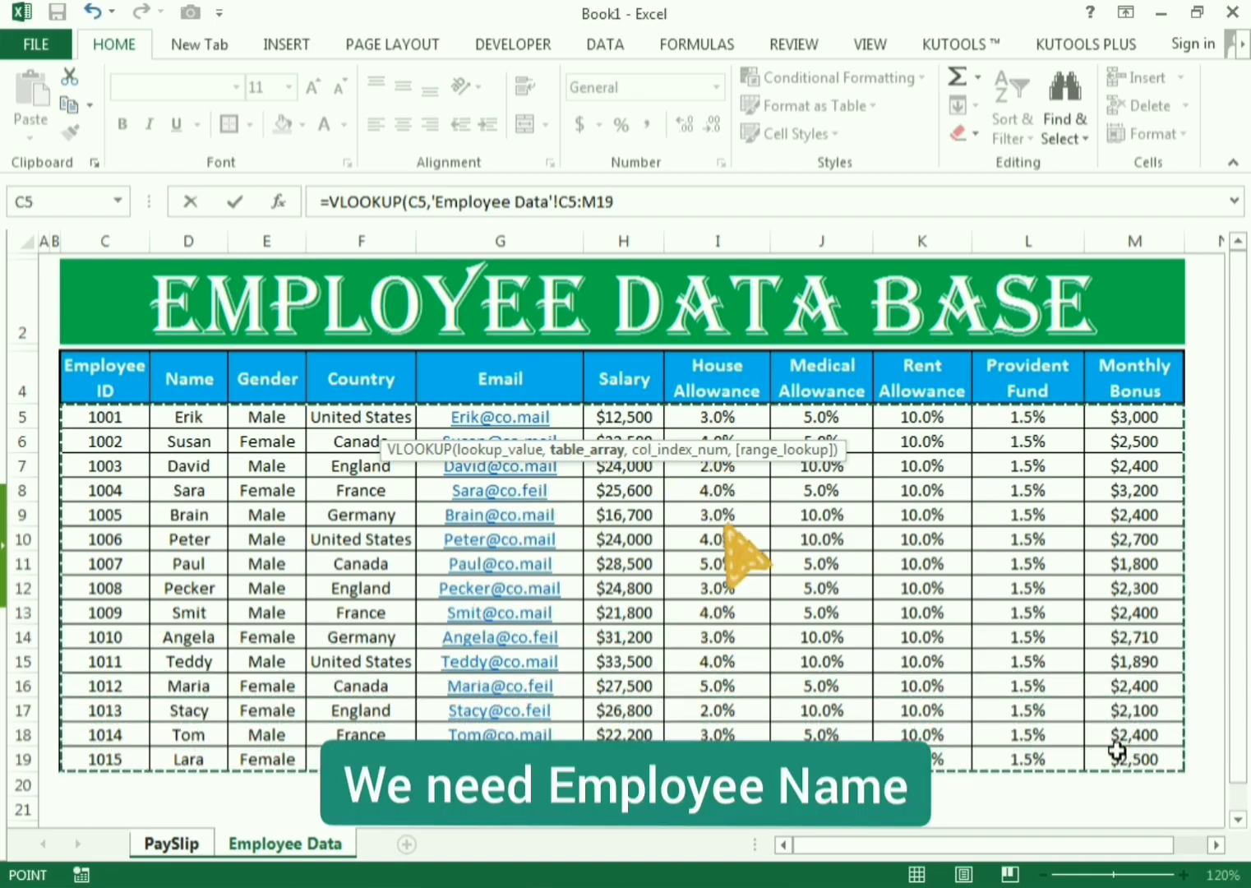
pyautogui.click(655, 213)
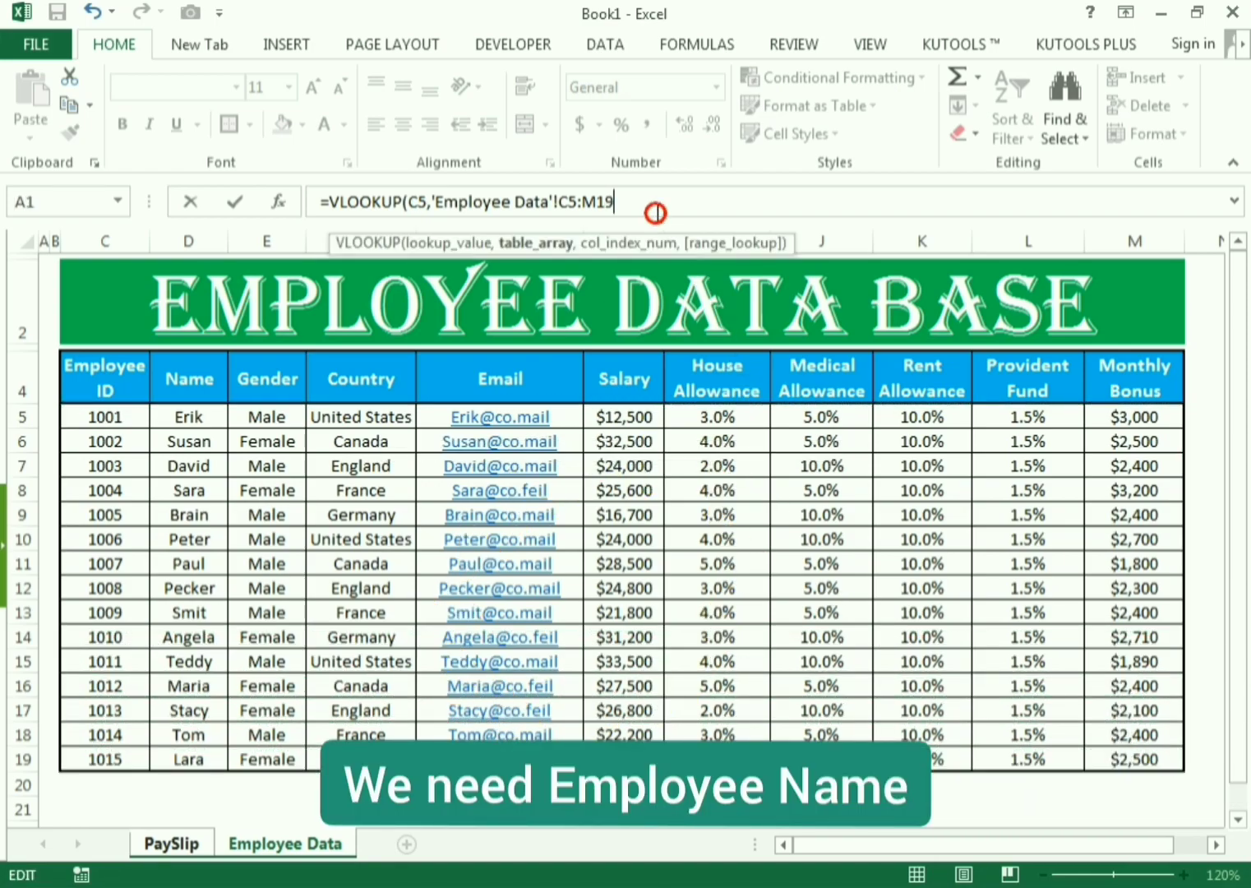
pyautogui.write(',')
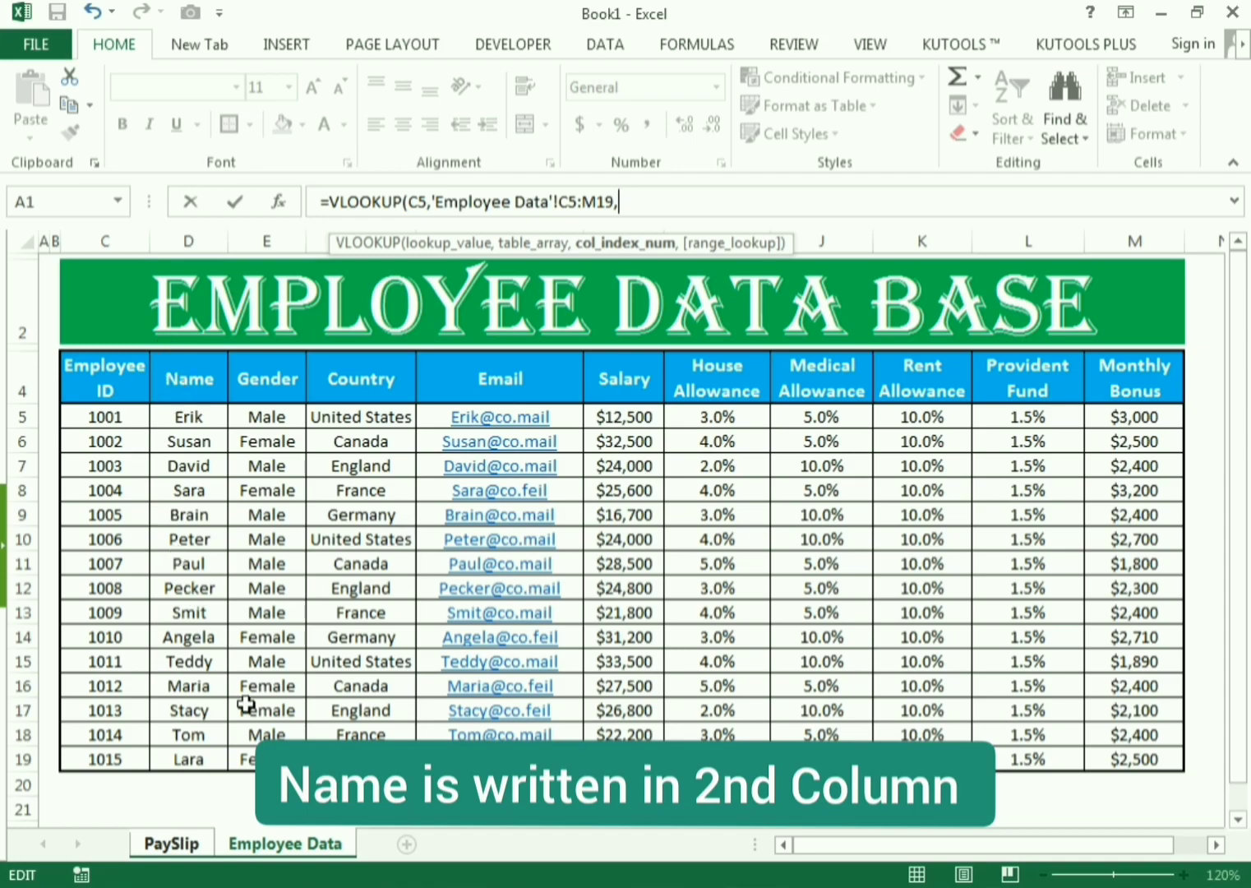
# Complete the Name VLOOKUP with column index 2 and 0 for an exact match, removing the stray sheet reference.
pyautogui.click(204, 845)
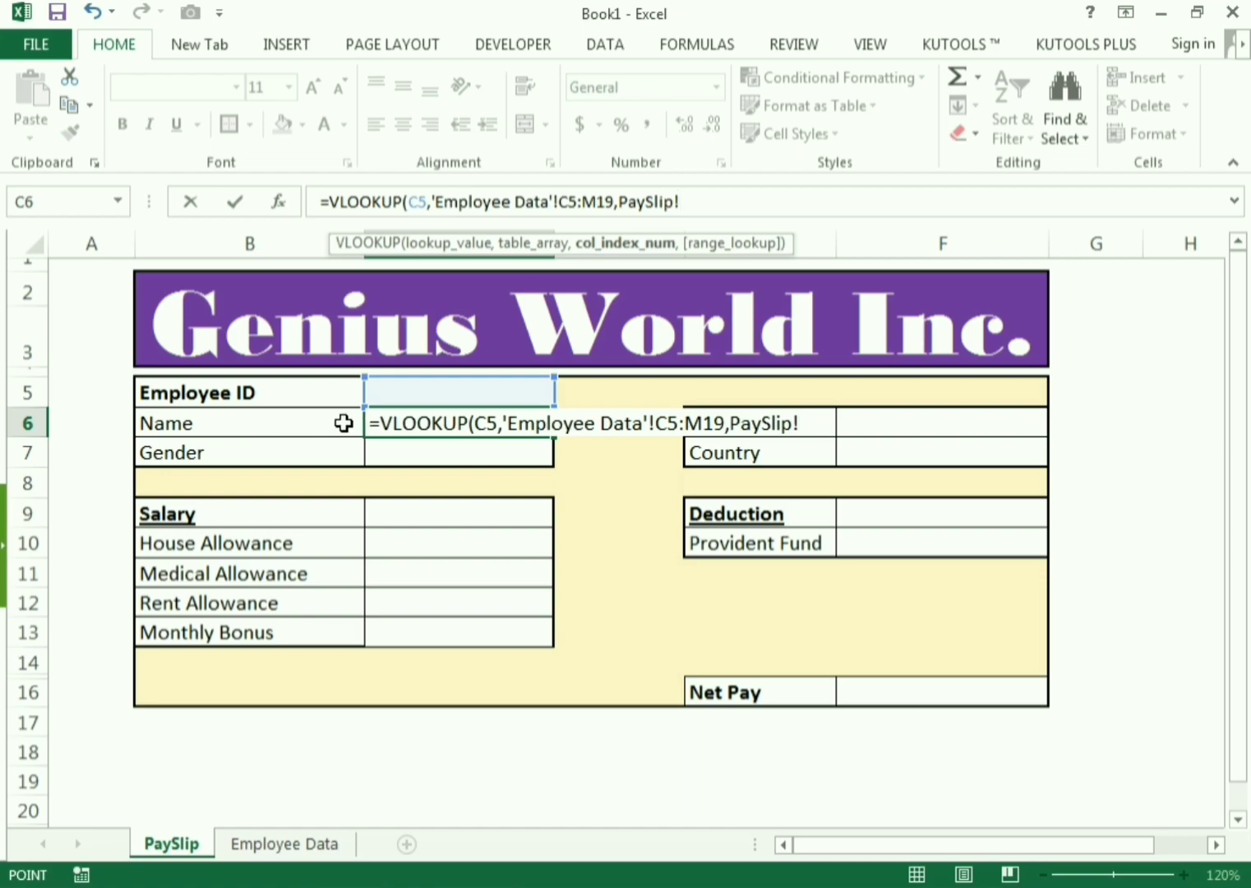
pyautogui.click(278, 845)
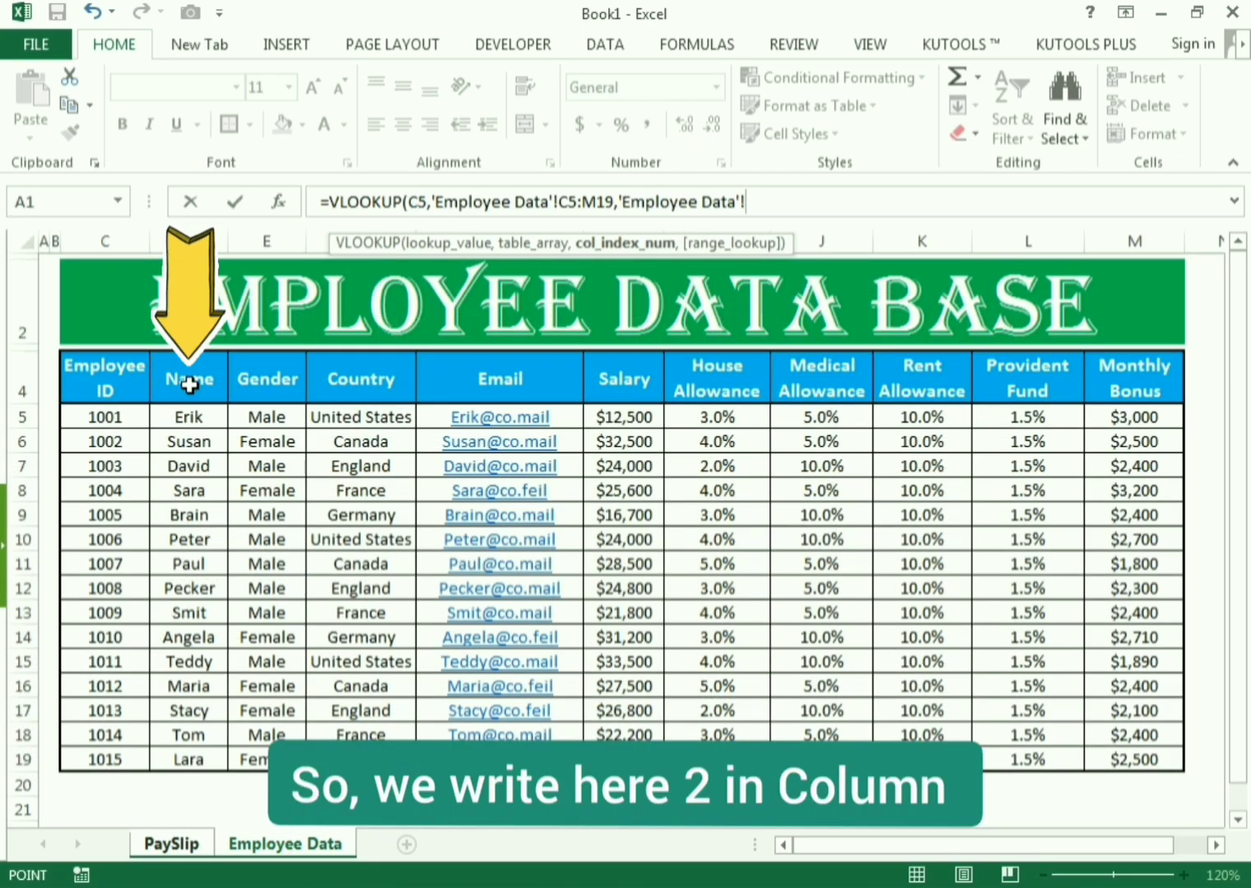
pyautogui.click(620, 199)
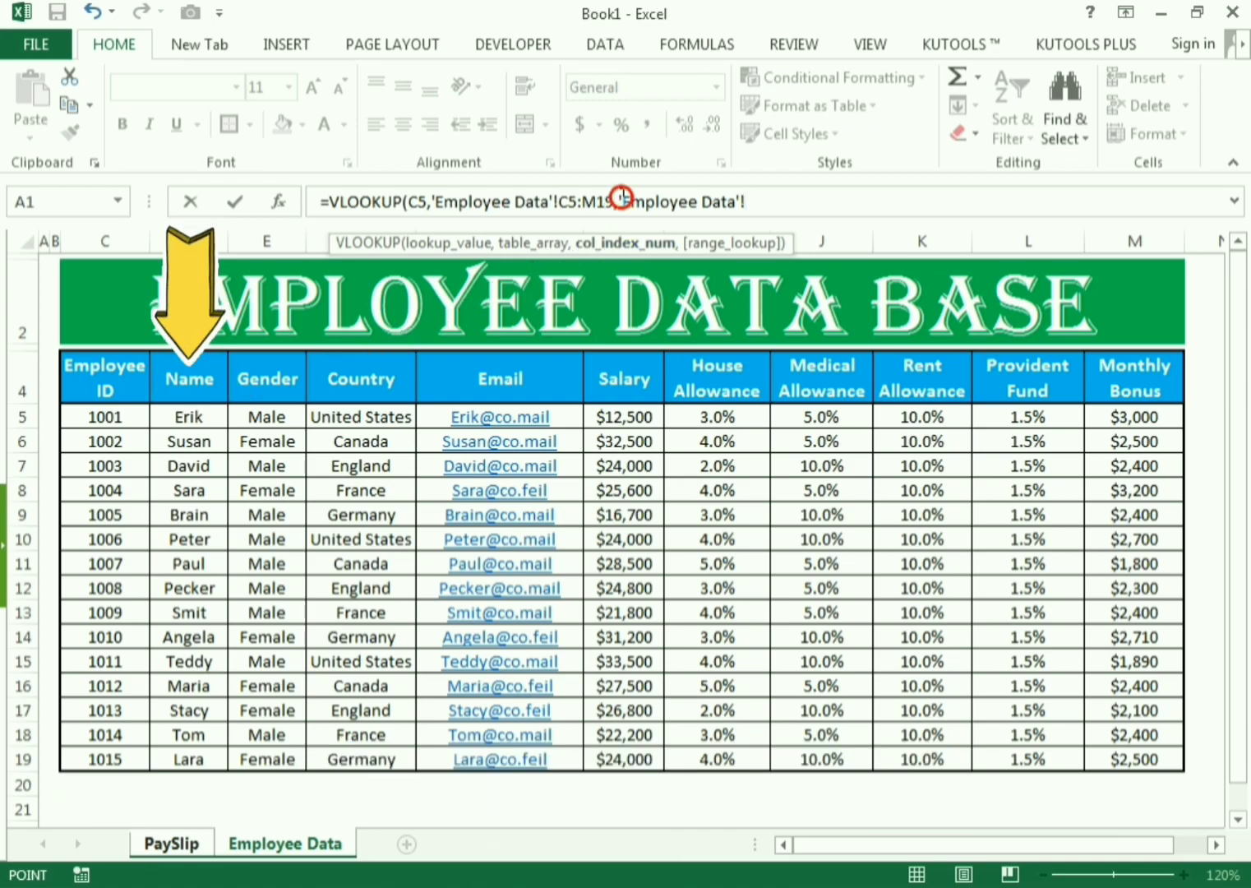
pyautogui.moveTo(620, 199); pyautogui.dragTo(826, 200)
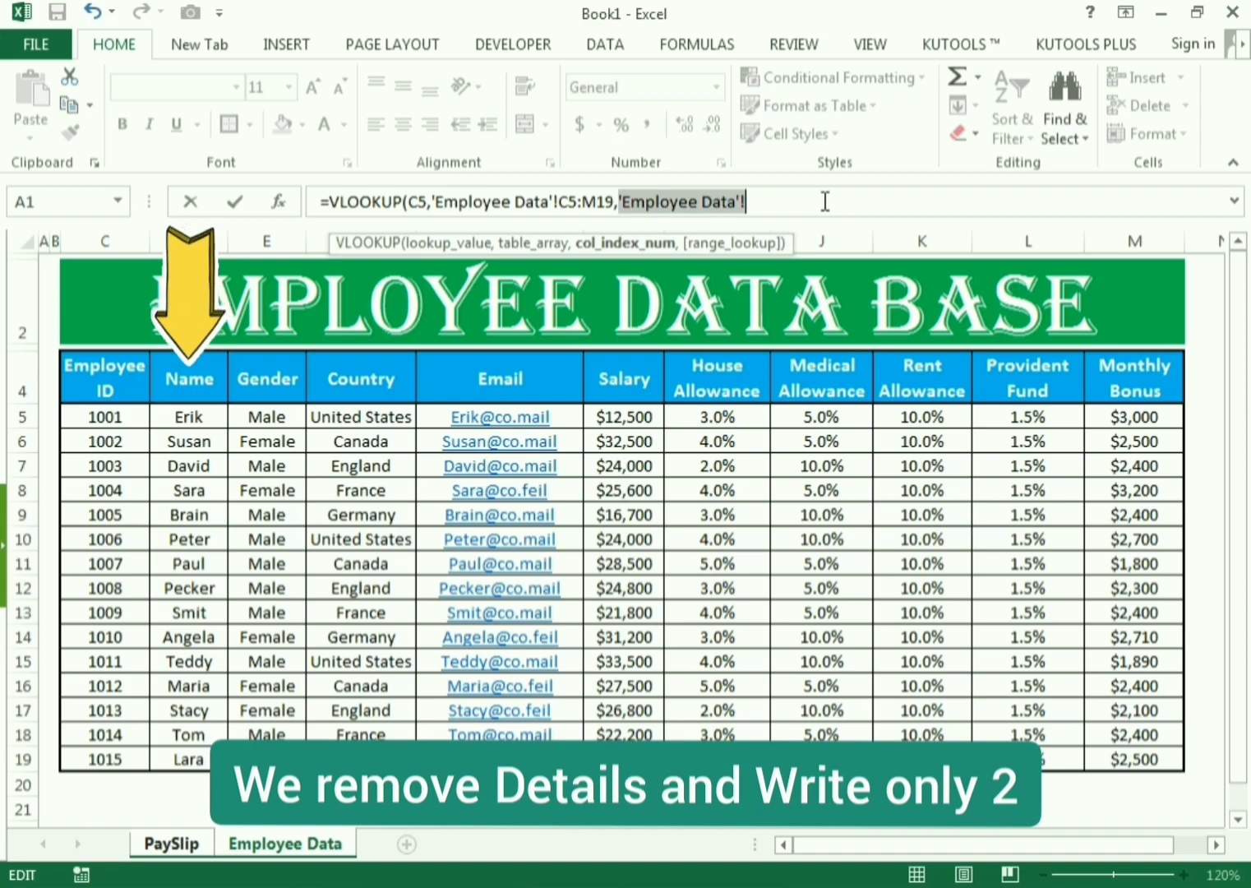
pyautogui.write('2')
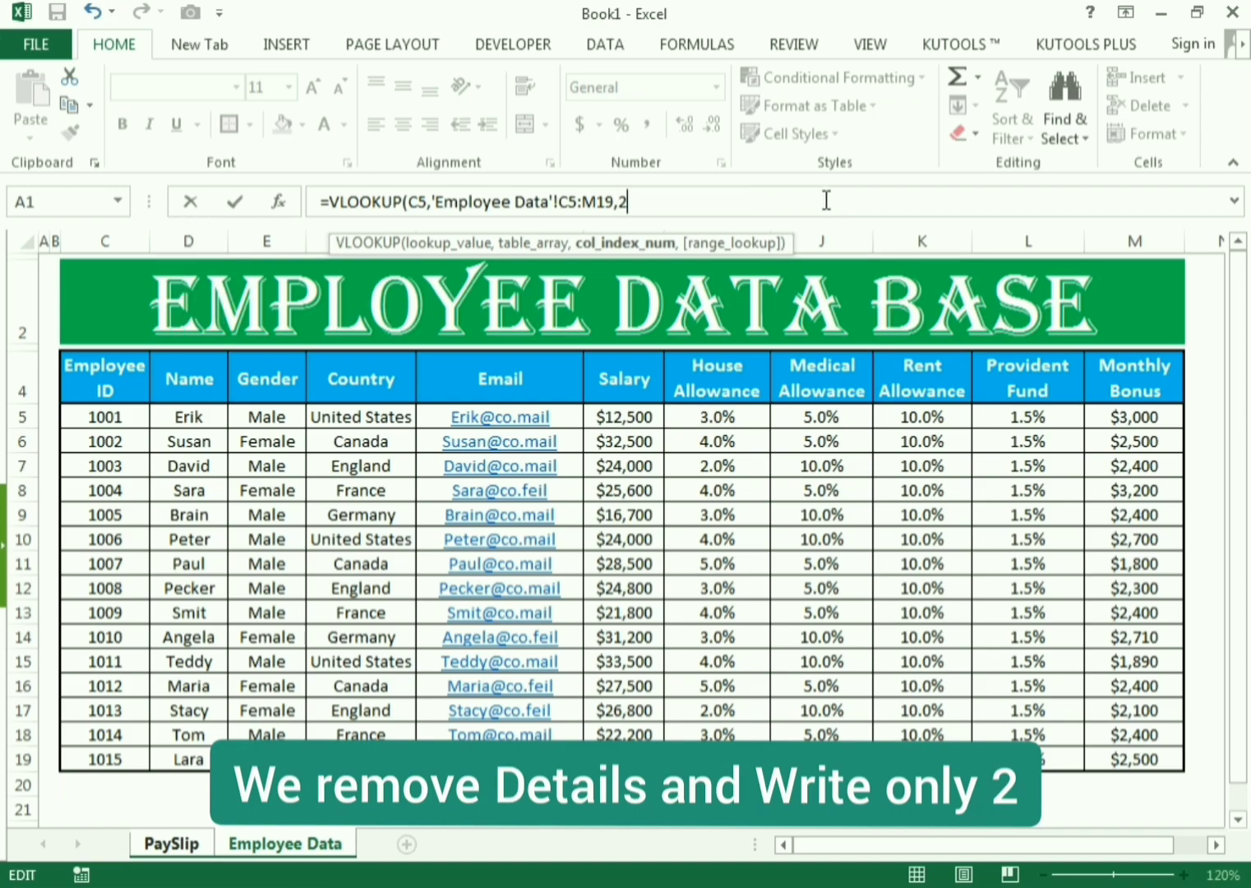
pyautogui.write(',')
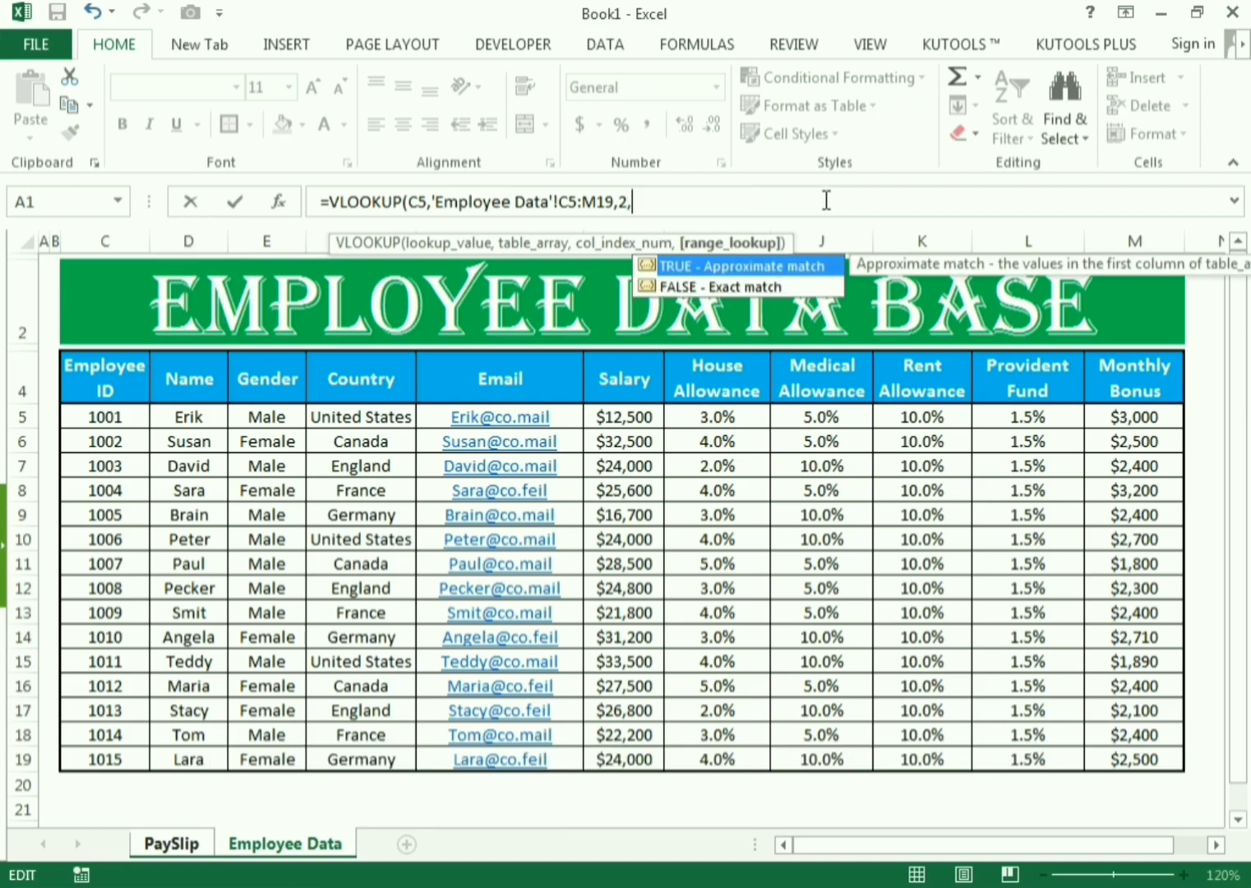
pyautogui.write('0')
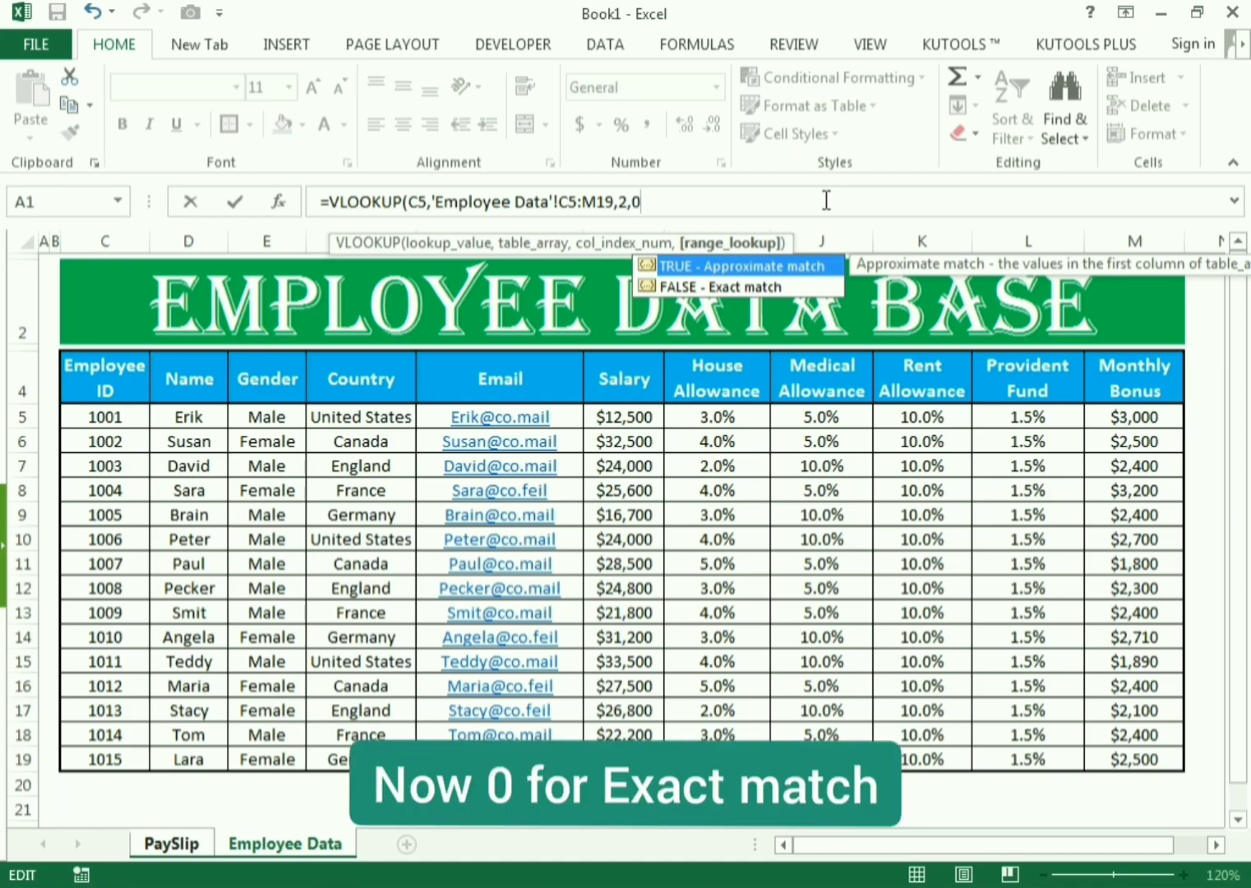
pyautogui.write(')')
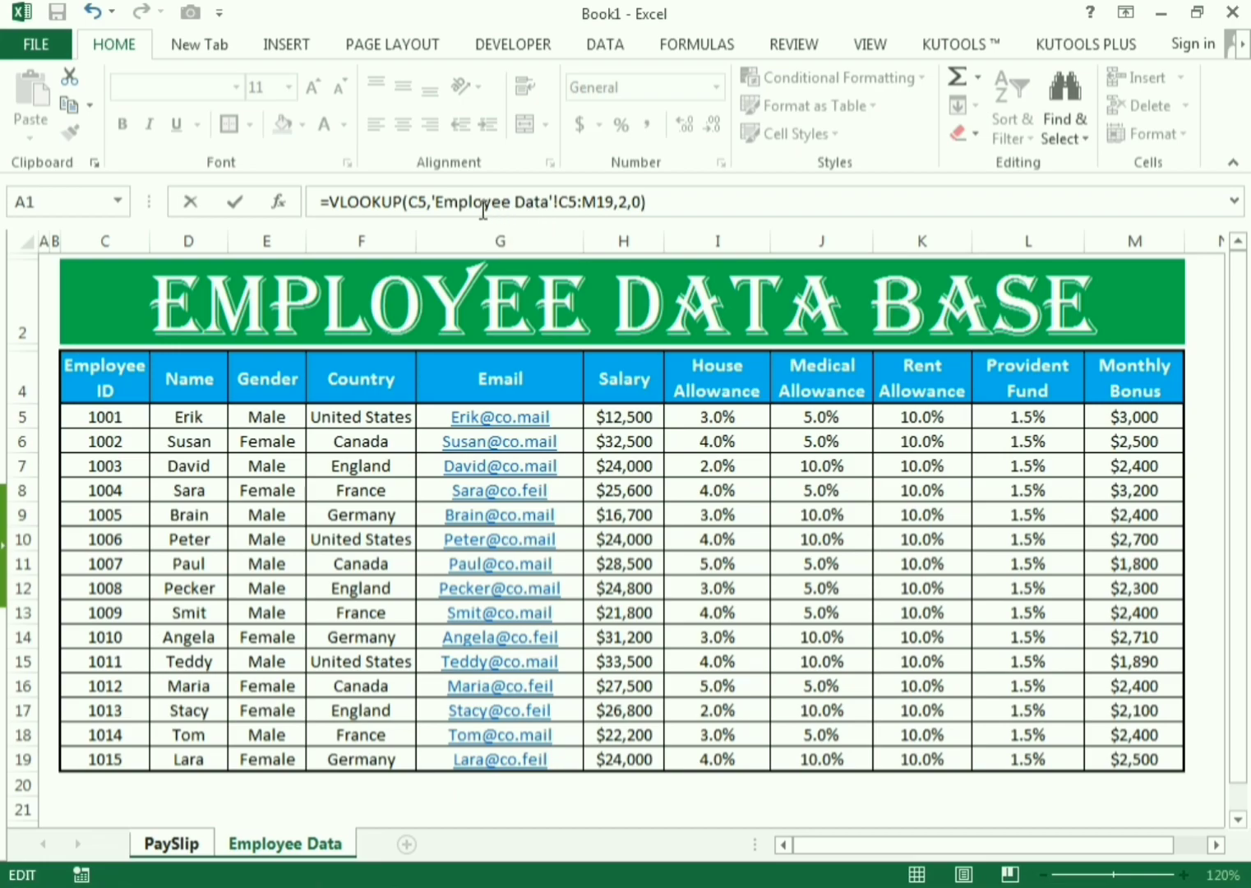
# Make the table array $C$5:$M$19 and the lookup value $C$5 absolute in the Name formula and commit it.
pyautogui.doubleClick(429, 201)
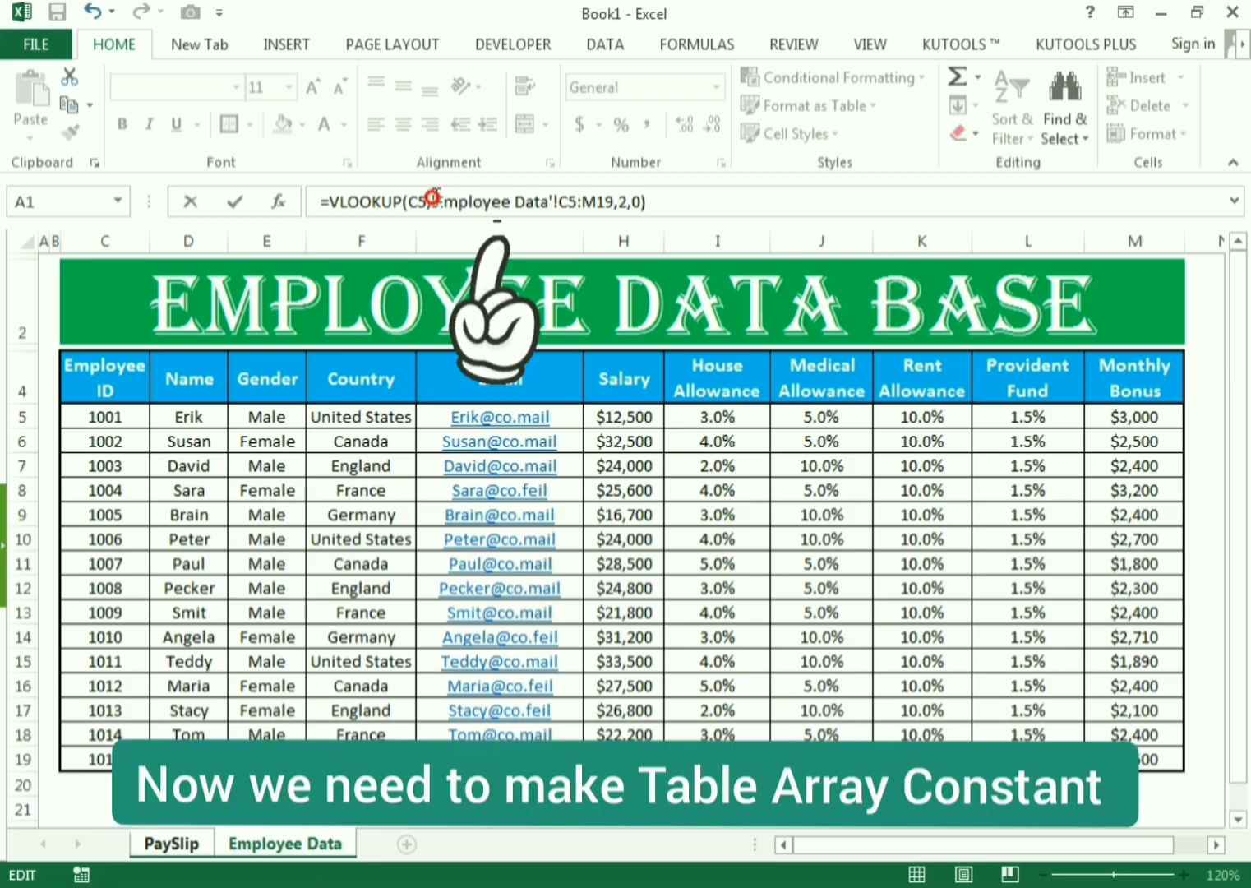
pyautogui.moveTo(520, 197); pyautogui.dragTo(616, 199)
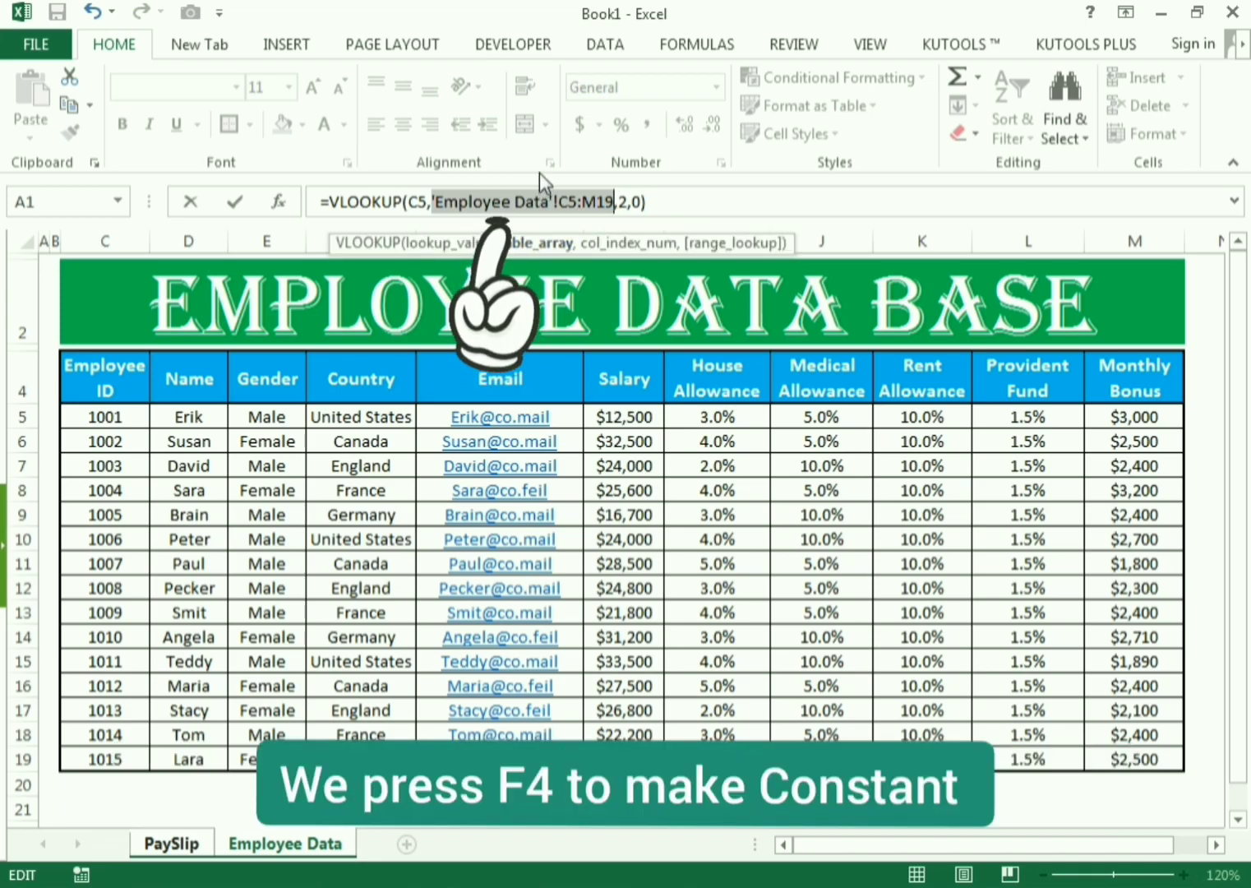
pyautogui.press('F4')
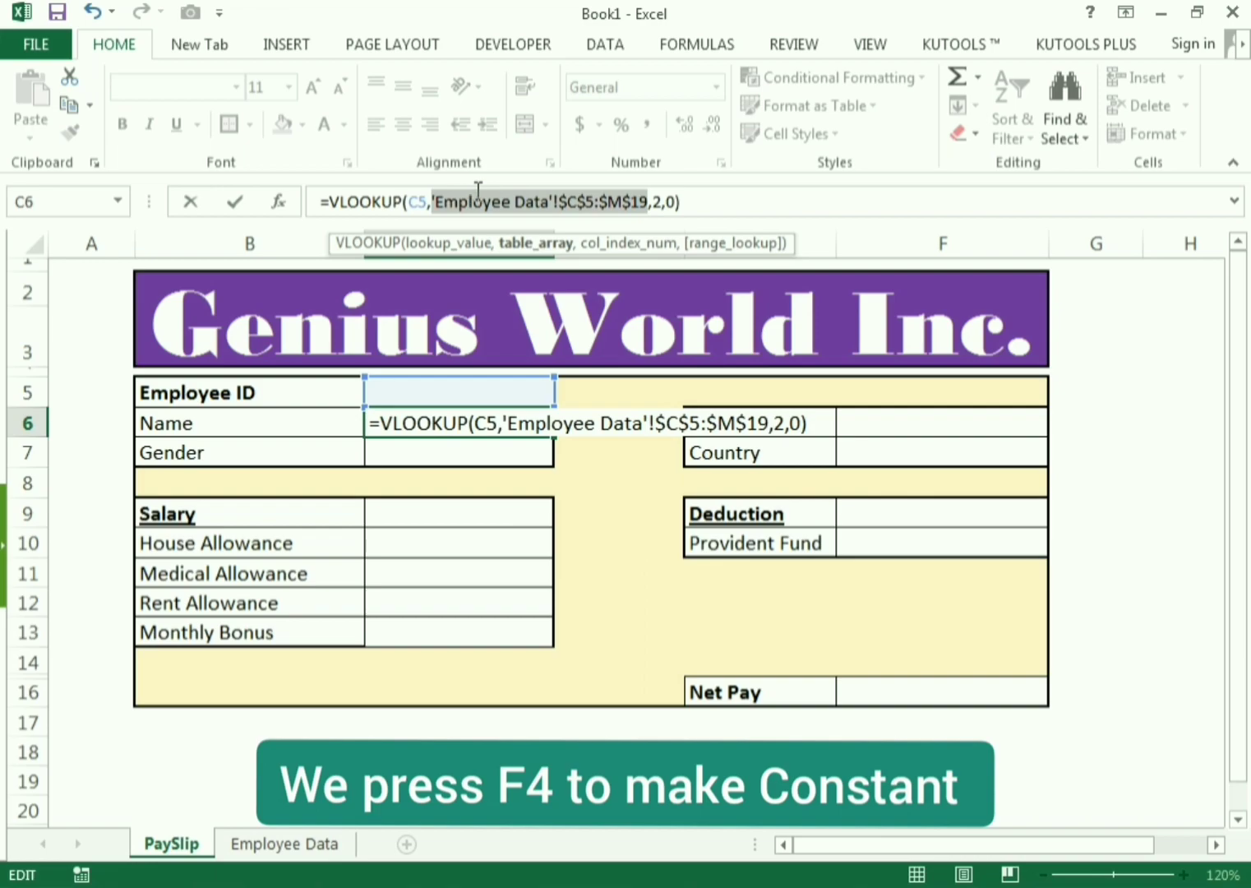
pyautogui.doubleClick(418, 202)
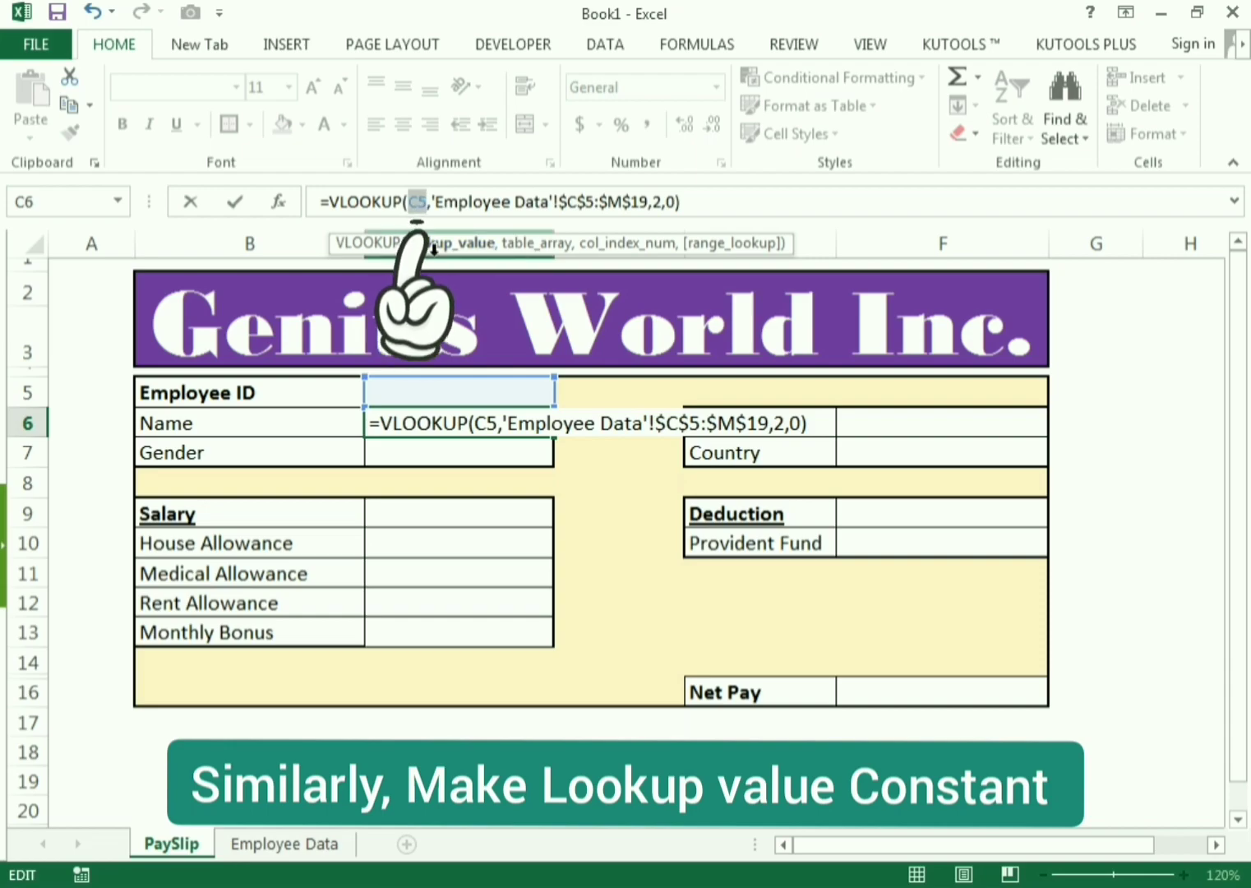
pyautogui.press('F4')
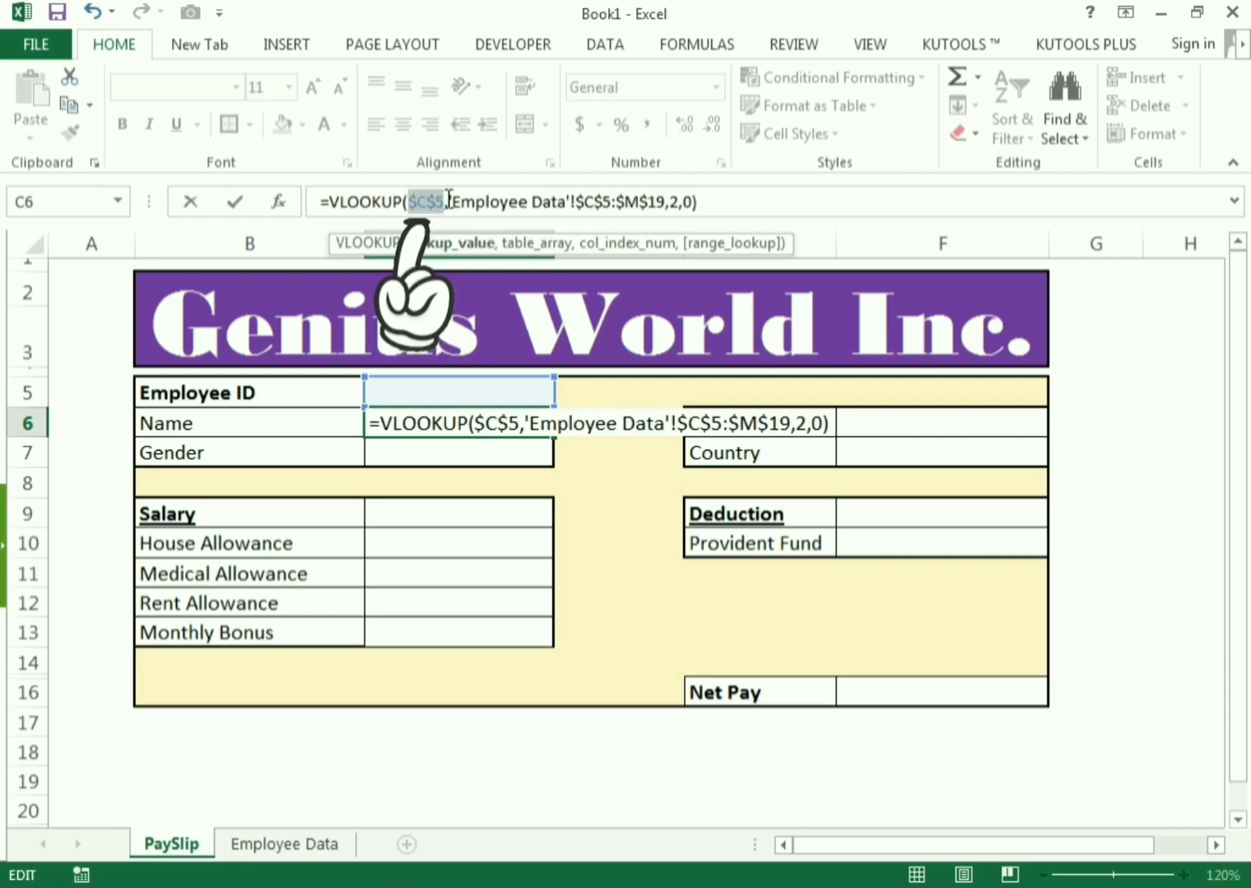
pyautogui.press('Return')
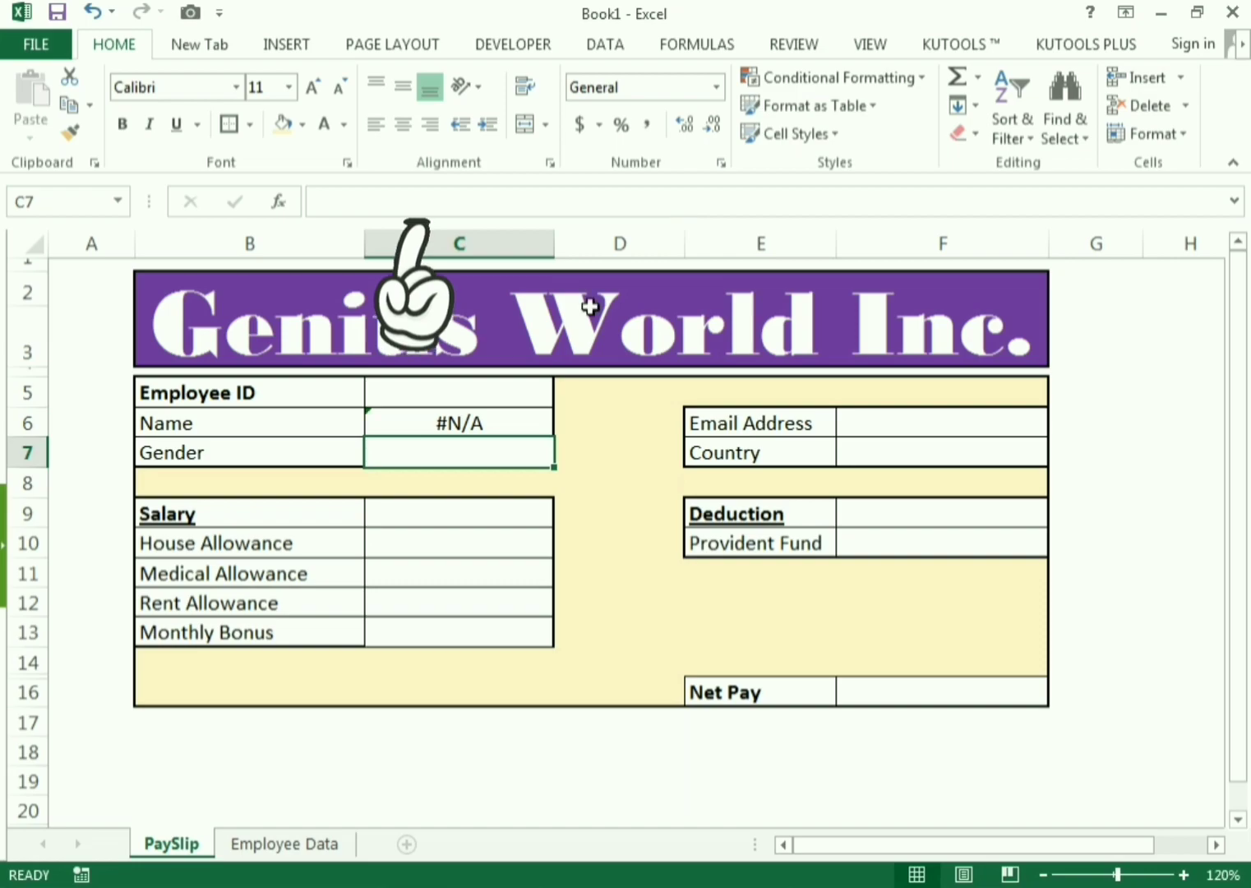
pyautogui.click(493, 421)
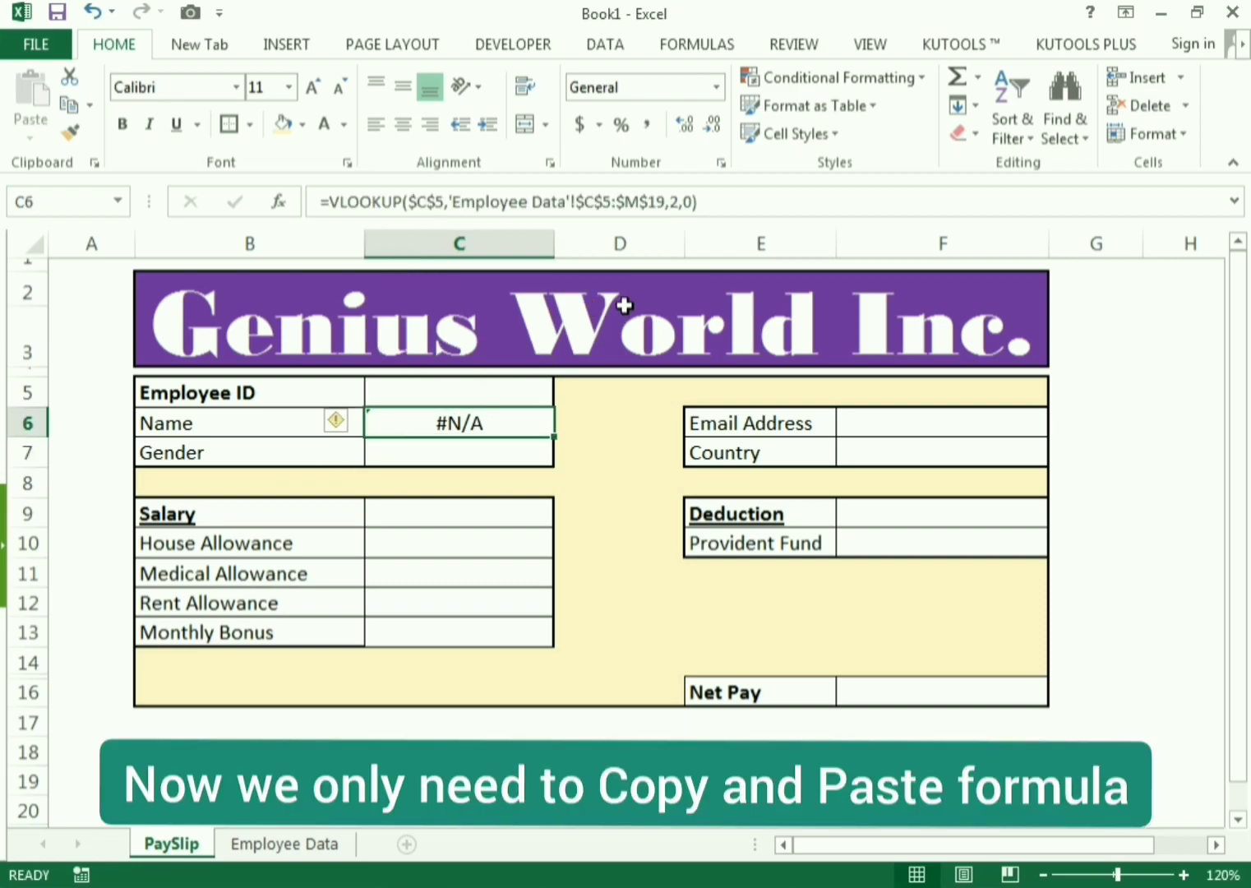
pyautogui.moveTo(720, 203); pyautogui.dragTo(323, 203)
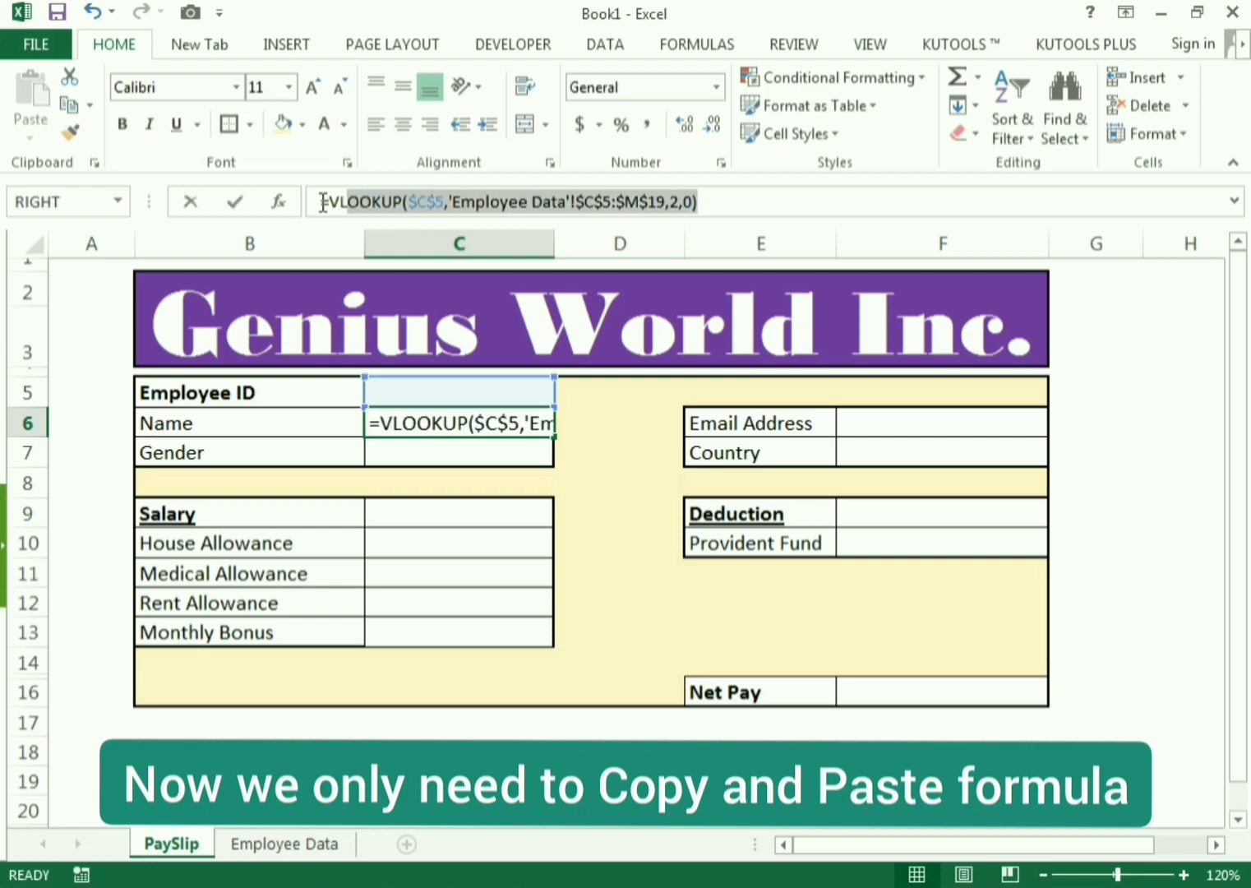
pyautogui.rightClick(324, 205)
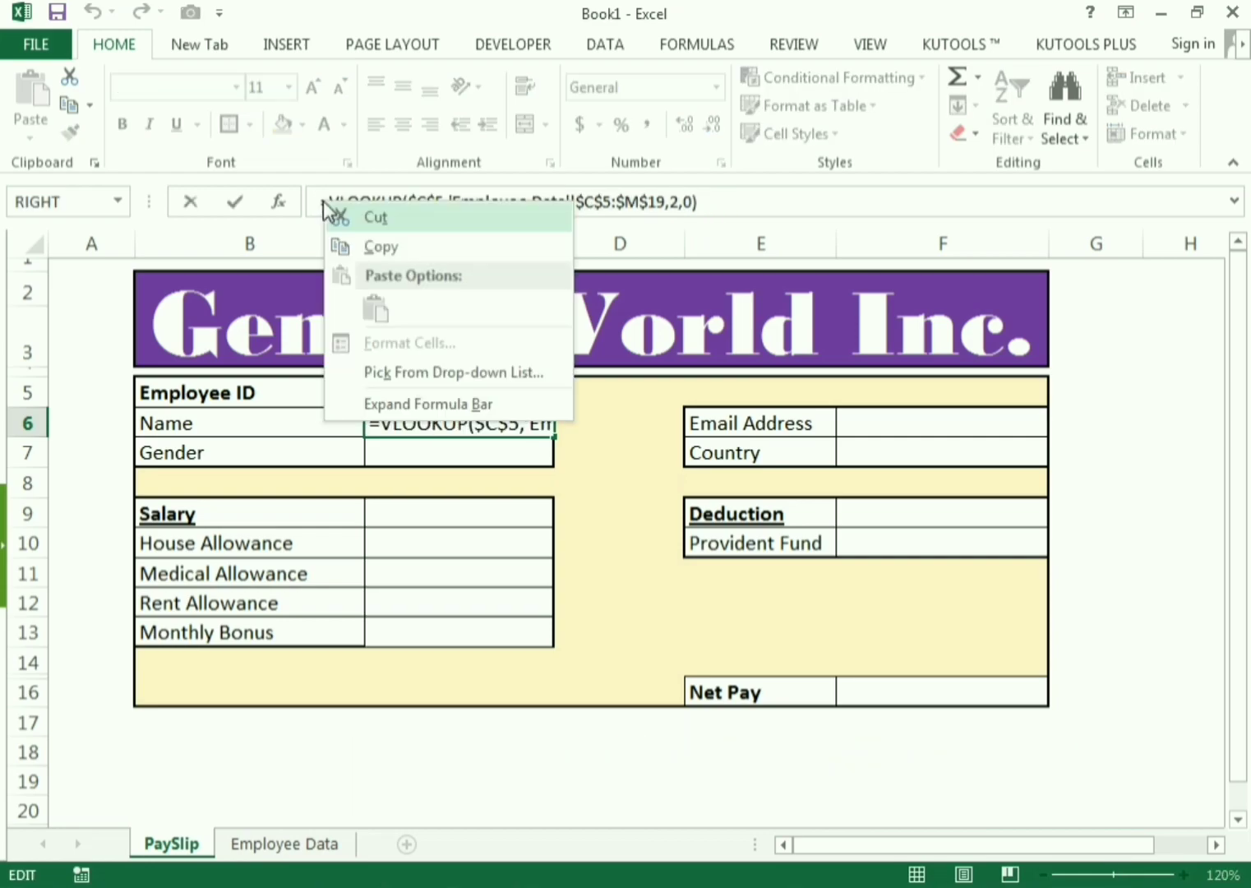
pyautogui.click(368, 219)
pyautogui.press('Escape')
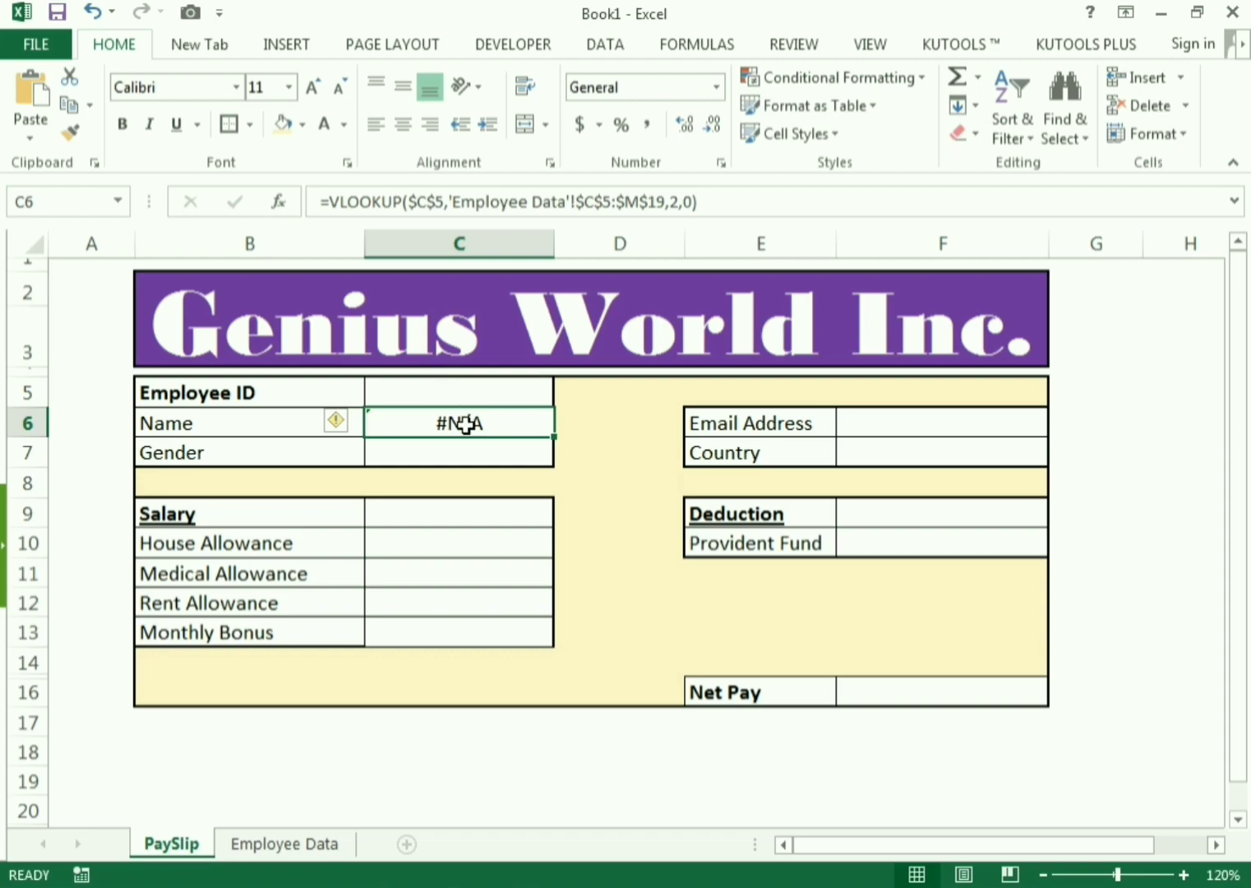
# Copy the full formula text of the Name cell C6 and paste it into the Gender cell C7.
pyautogui.moveTo(712, 203); pyautogui.dragTo(296, 198)
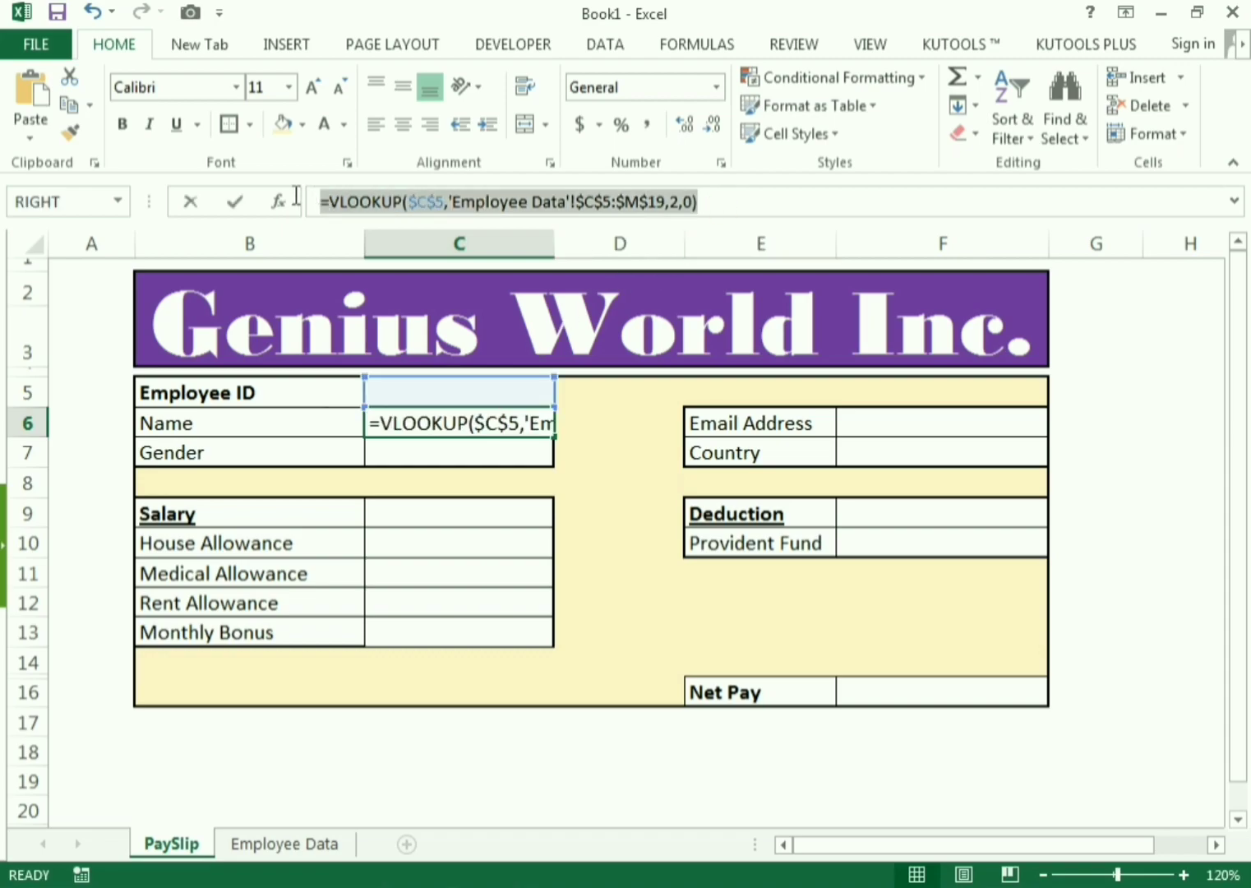
pyautogui.rightClick(363, 196)
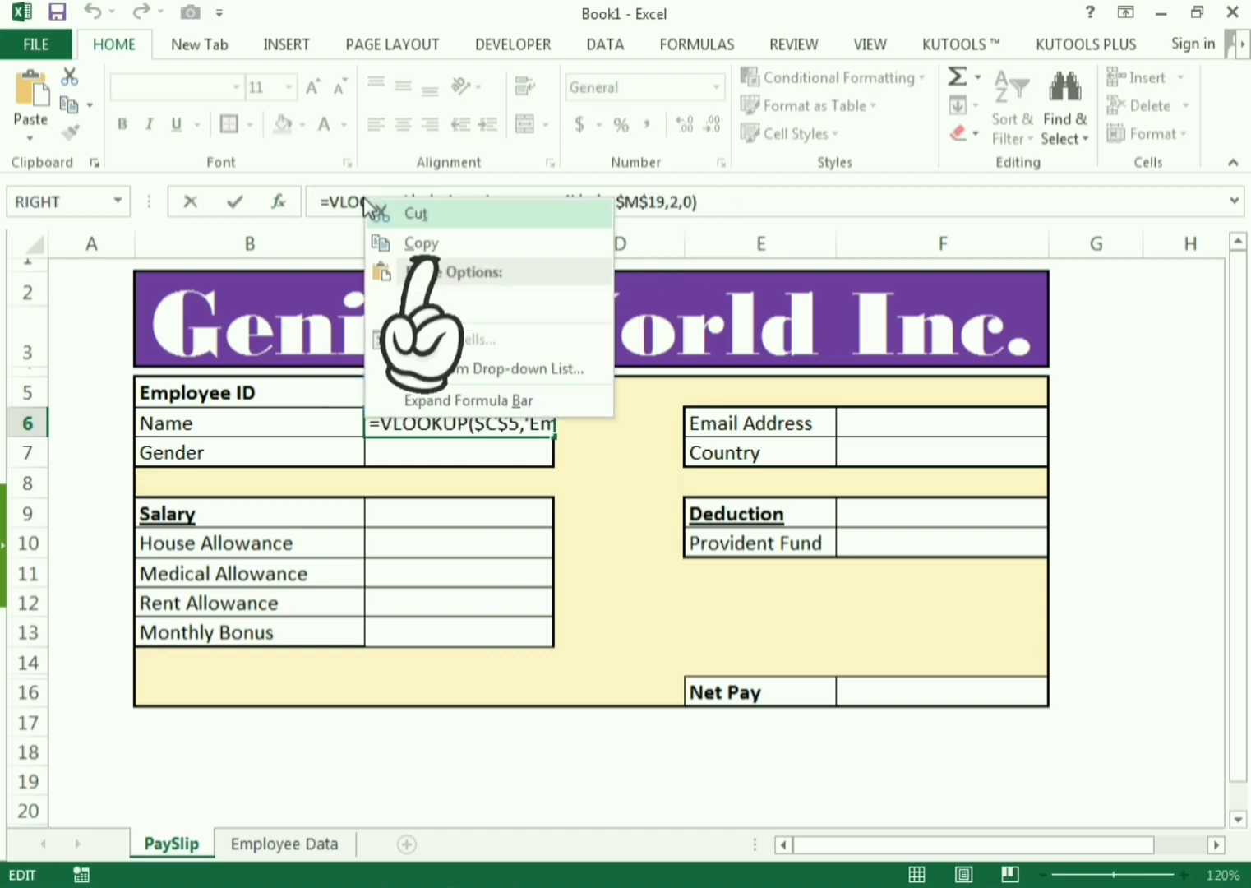
pyautogui.click(419, 244)
pyautogui.press('Escape')
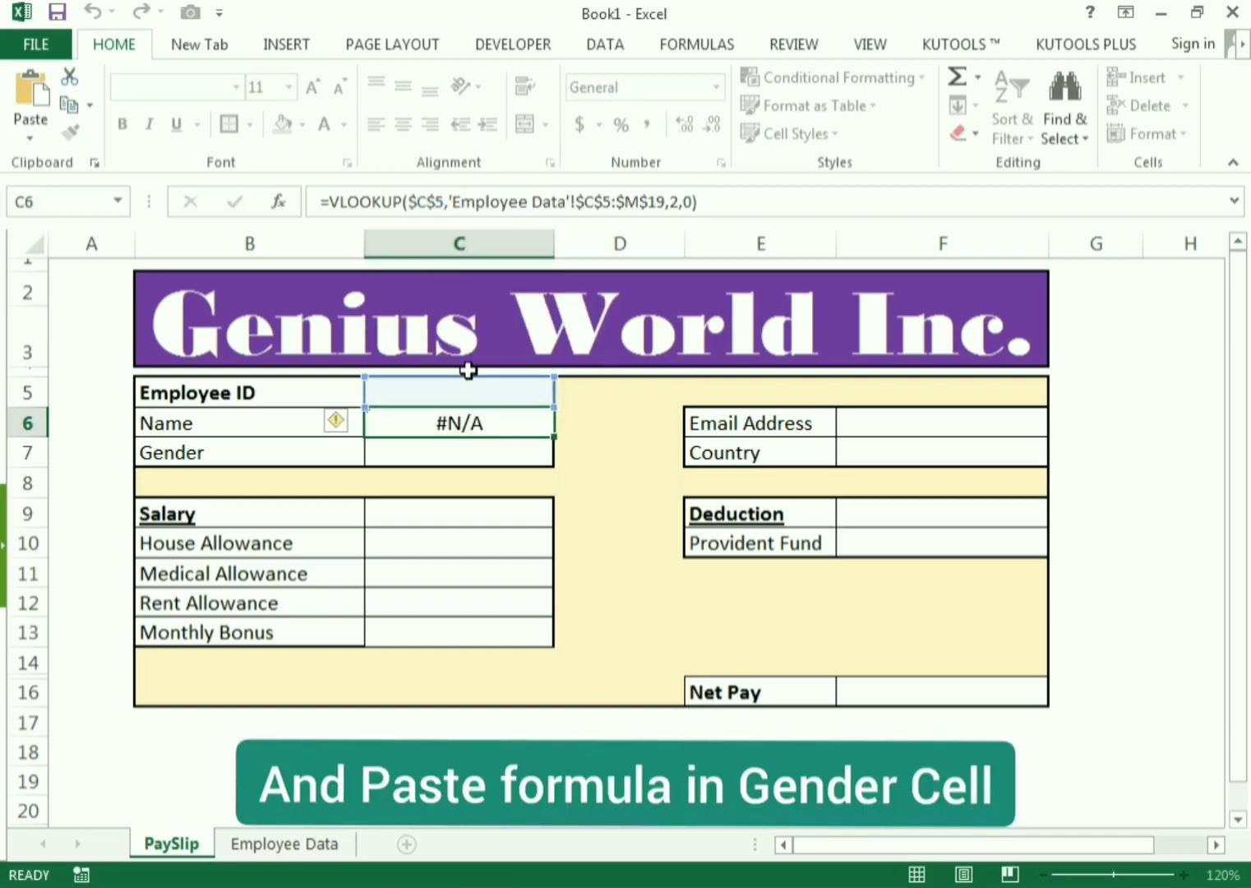
pyautogui.click(459, 453)
pyautogui.rightClick(460, 457)
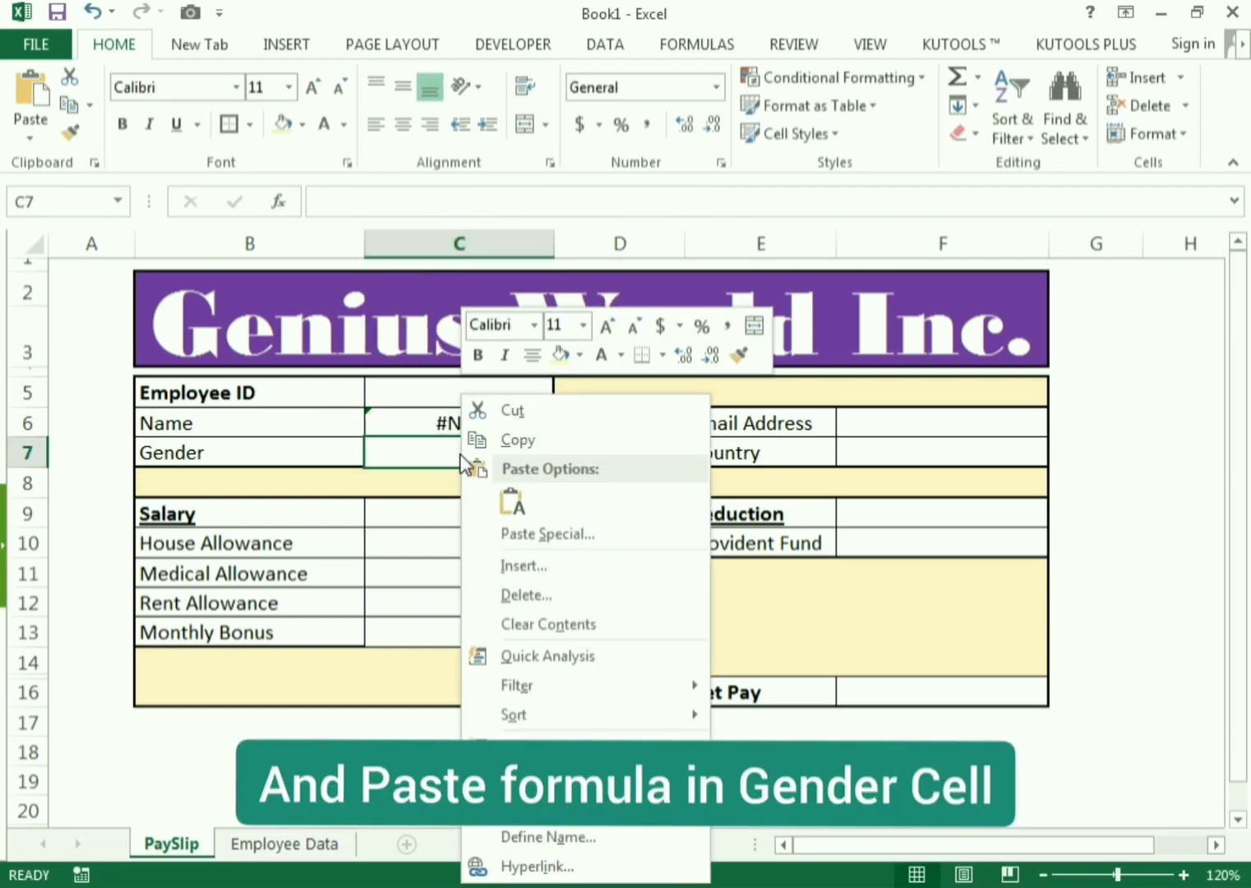
pyautogui.click(513, 499)
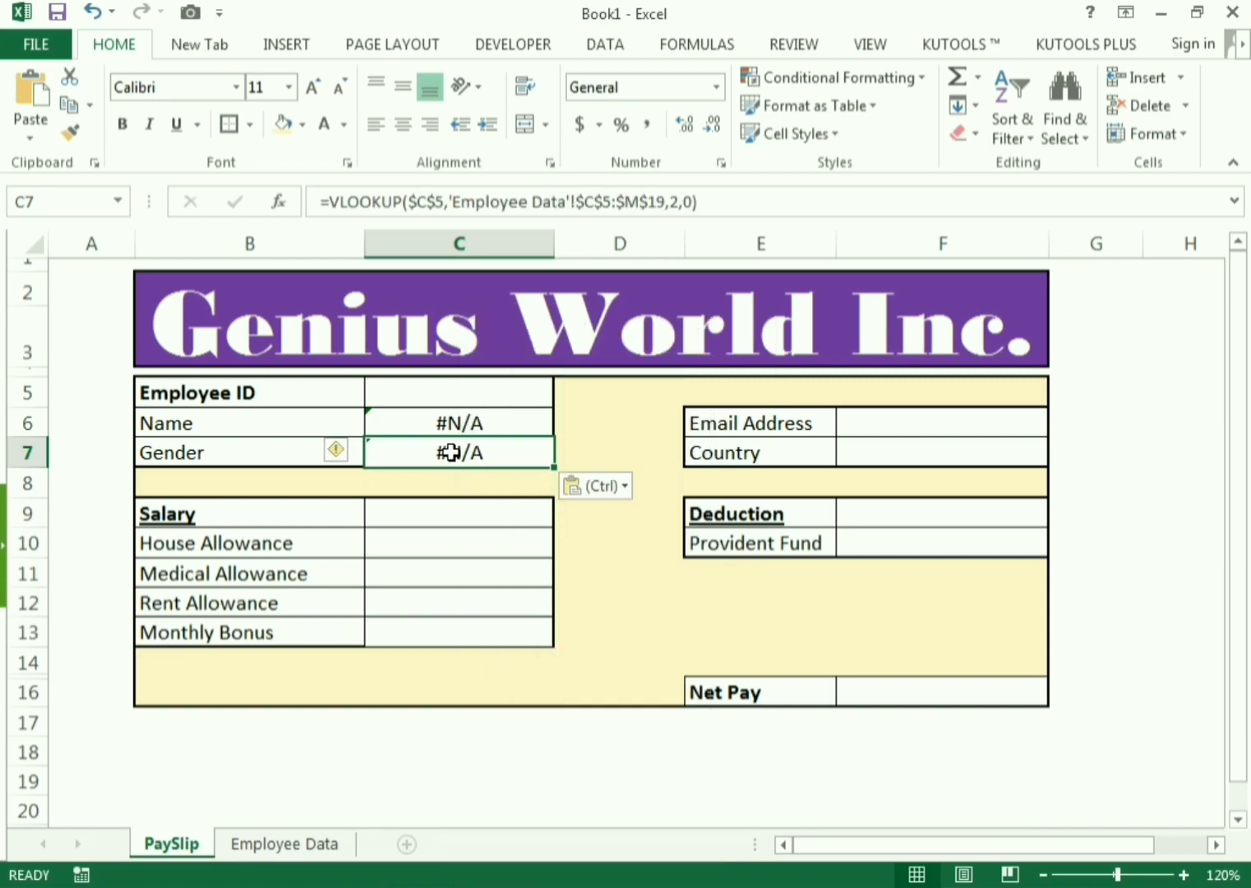
# Check the Gender column's position on the Employee Data sheet and set the column index in C7's formula to 3.
pyautogui.click(231, 452)
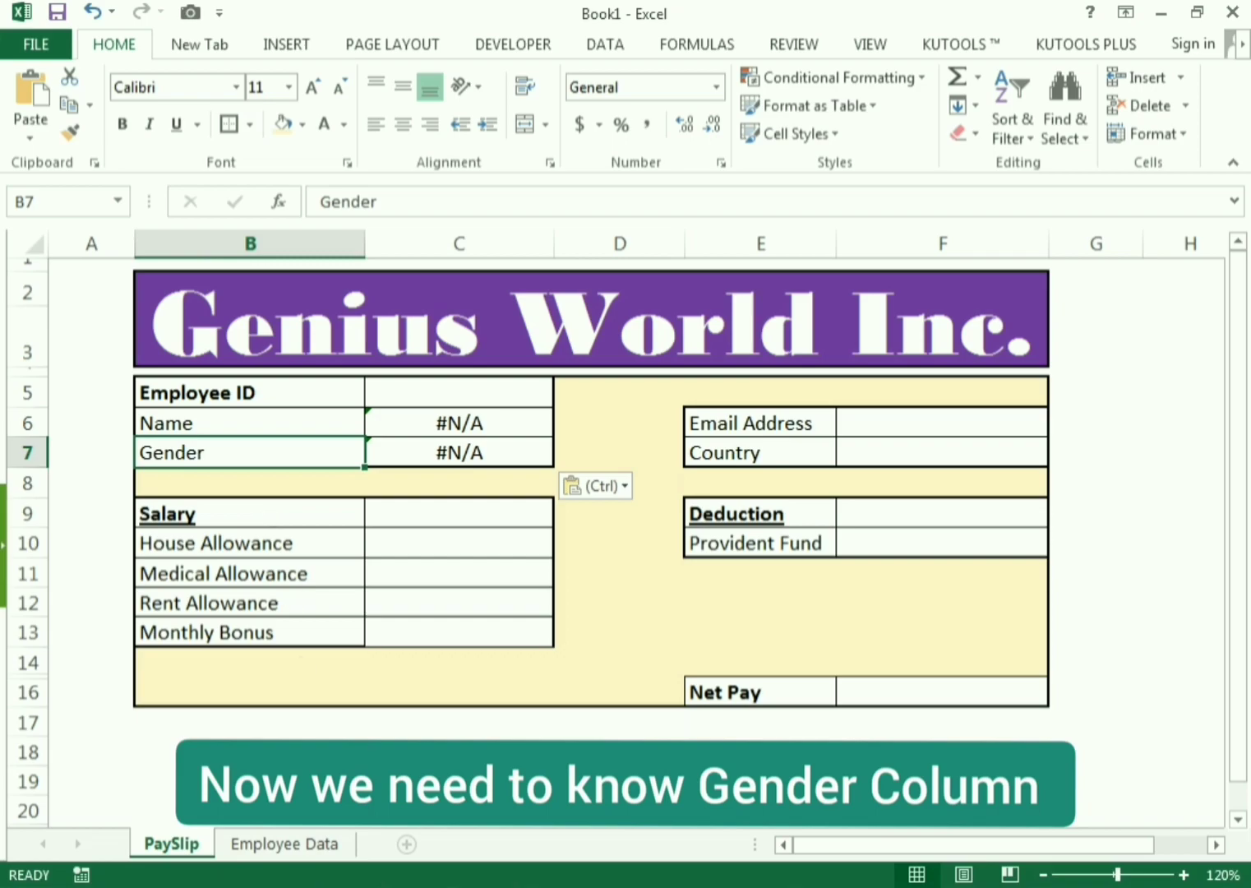
pyautogui.click(279, 842)
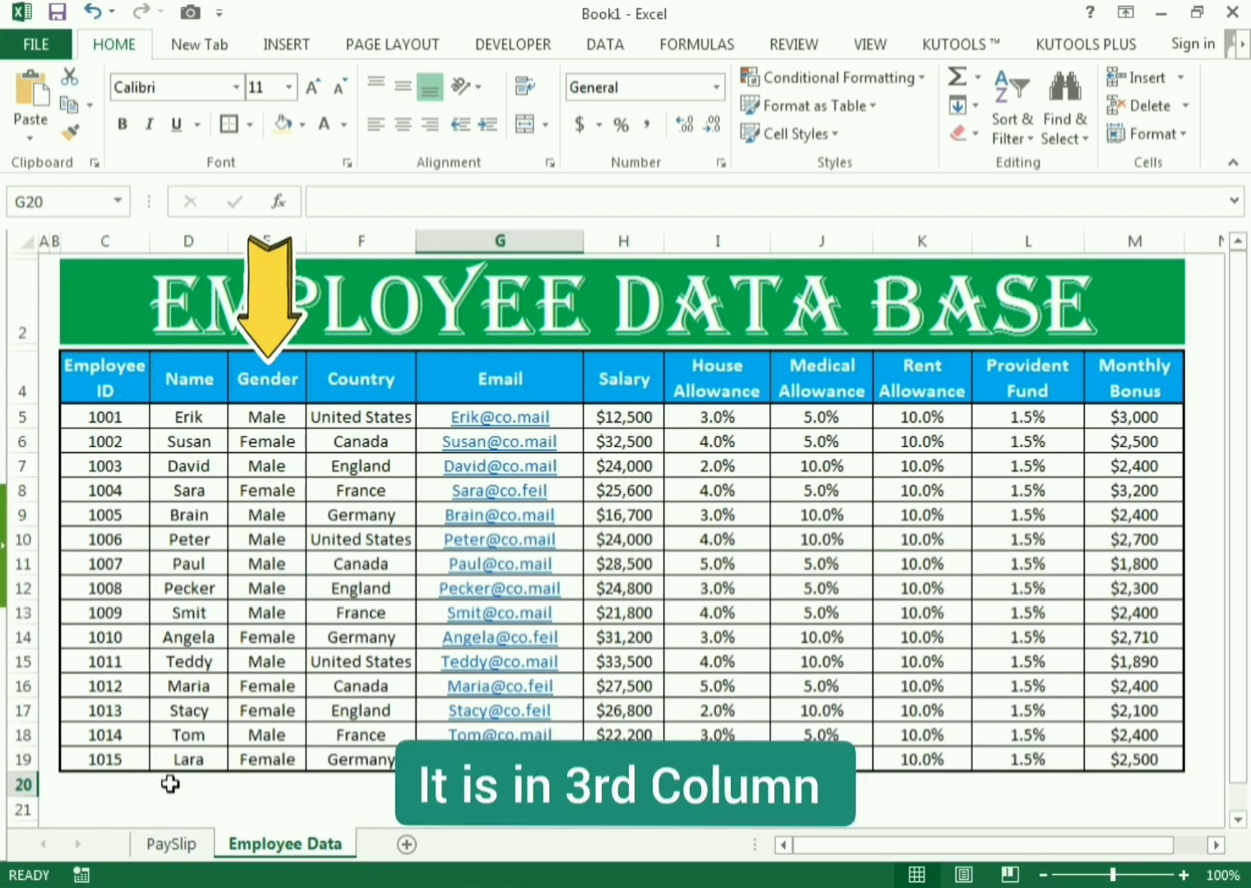
pyautogui.click(173, 840)
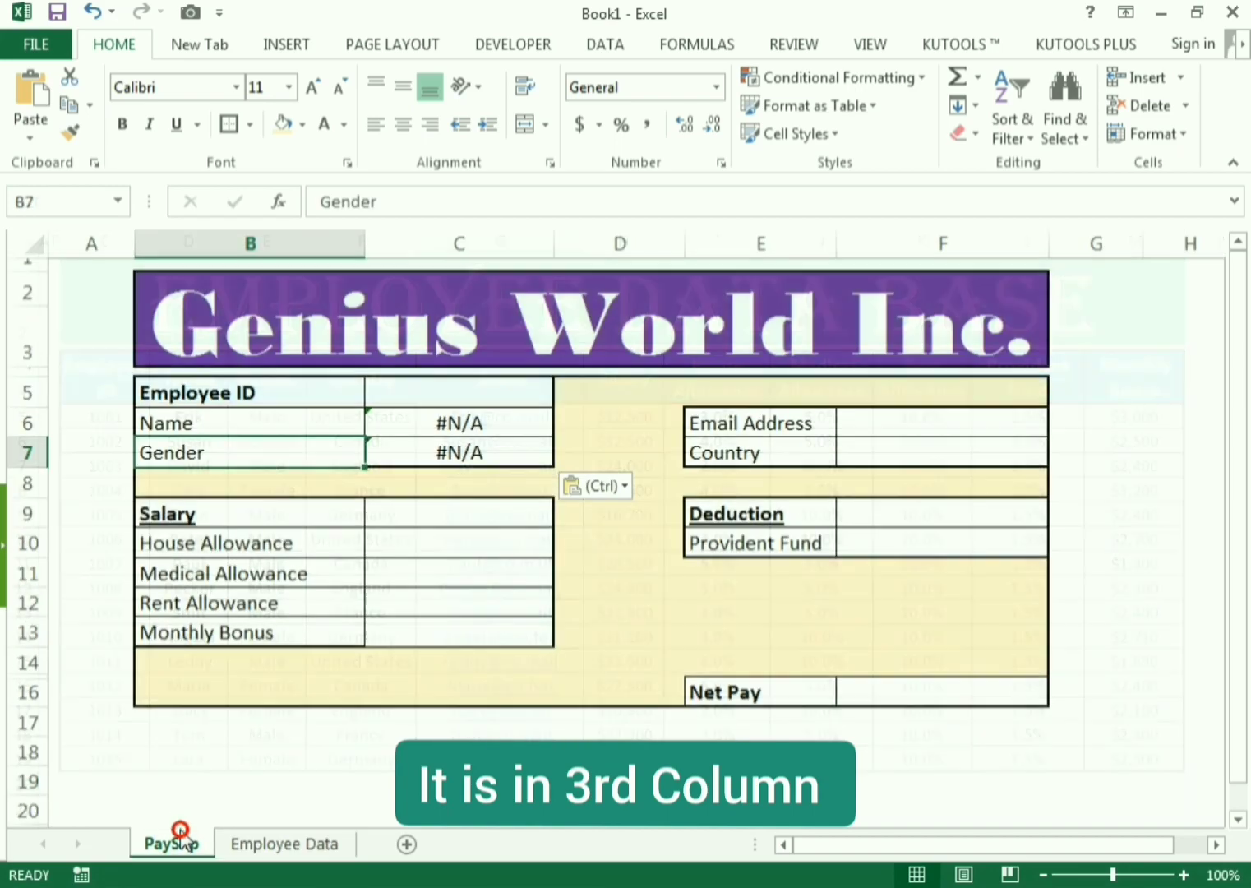
pyautogui.click(386, 462)
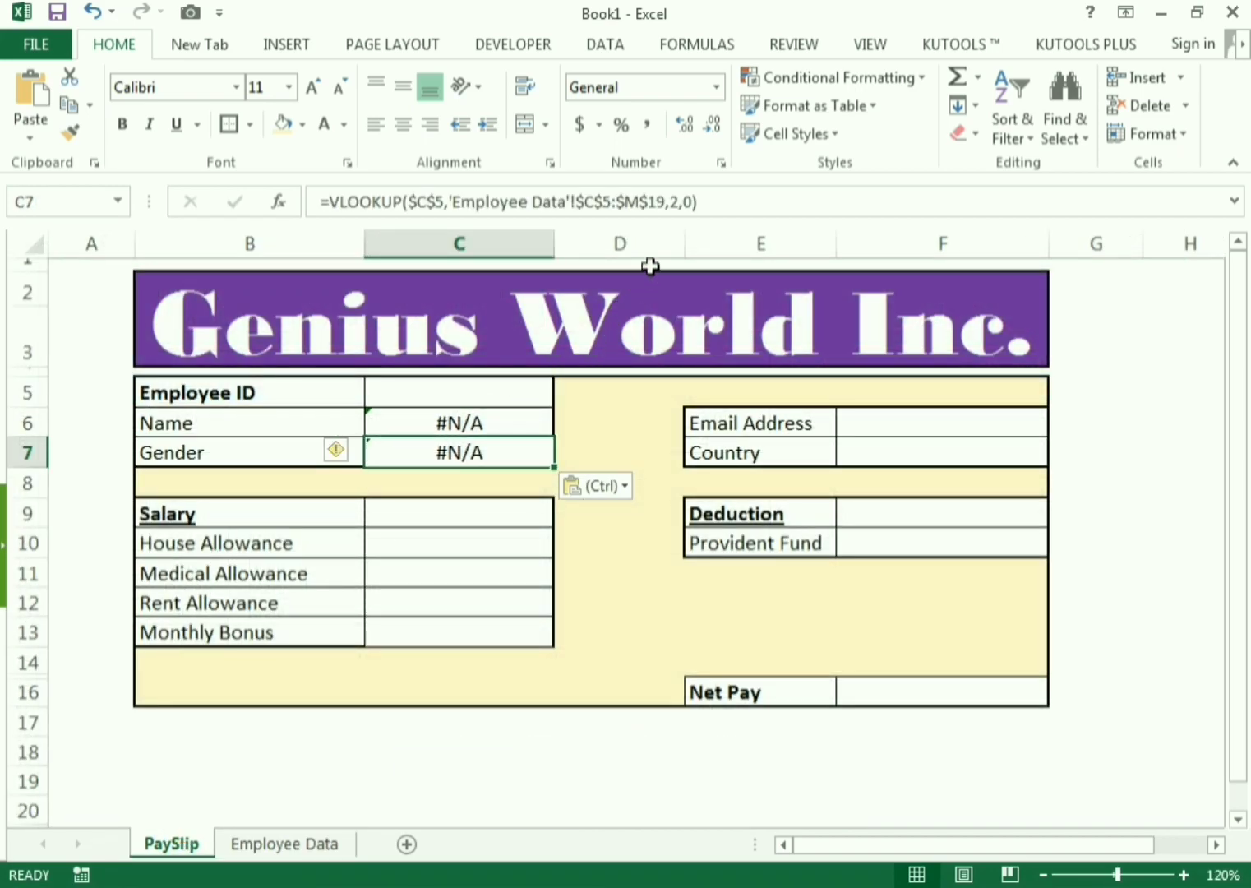
pyautogui.click(676, 203)
pyautogui.doubleClick(674, 202)
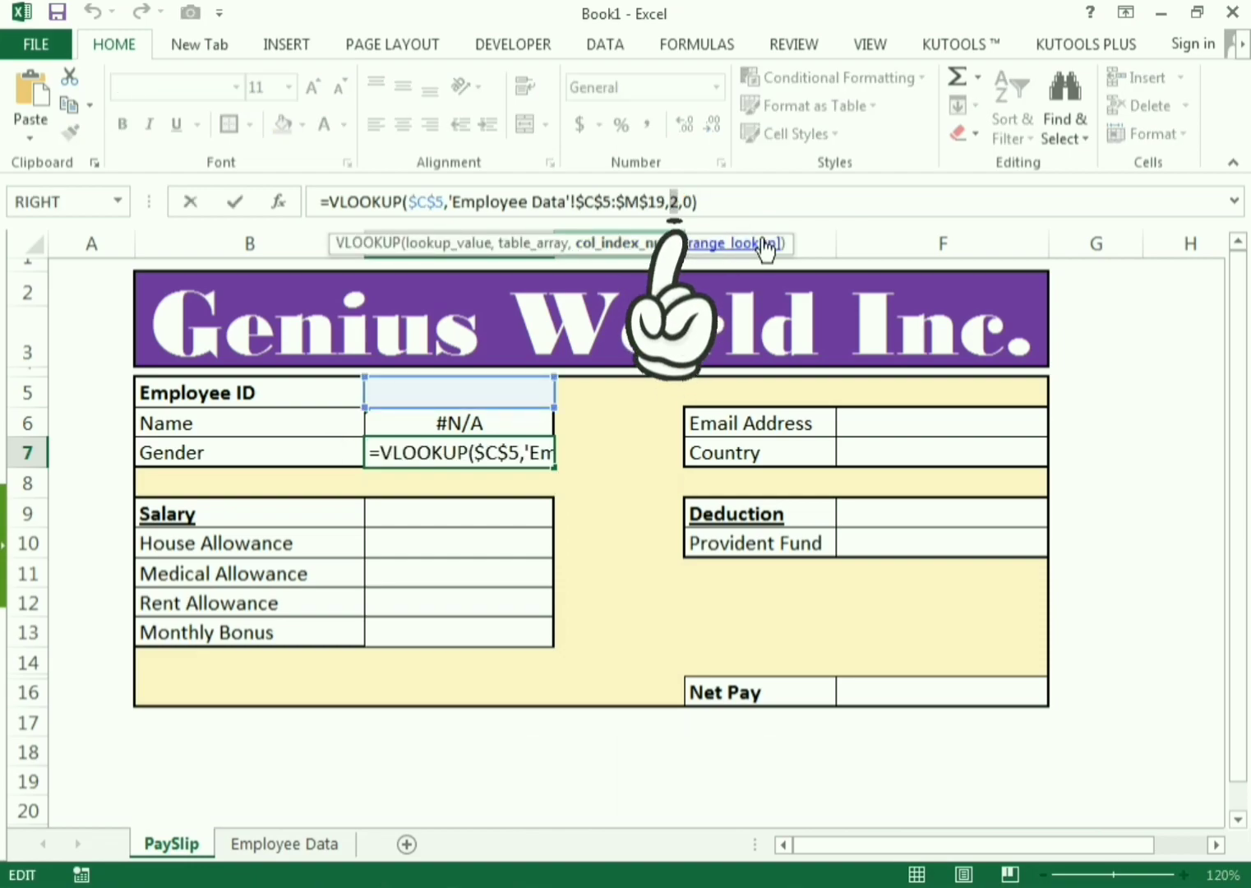
pyautogui.write('3')
pyautogui.press('Return')
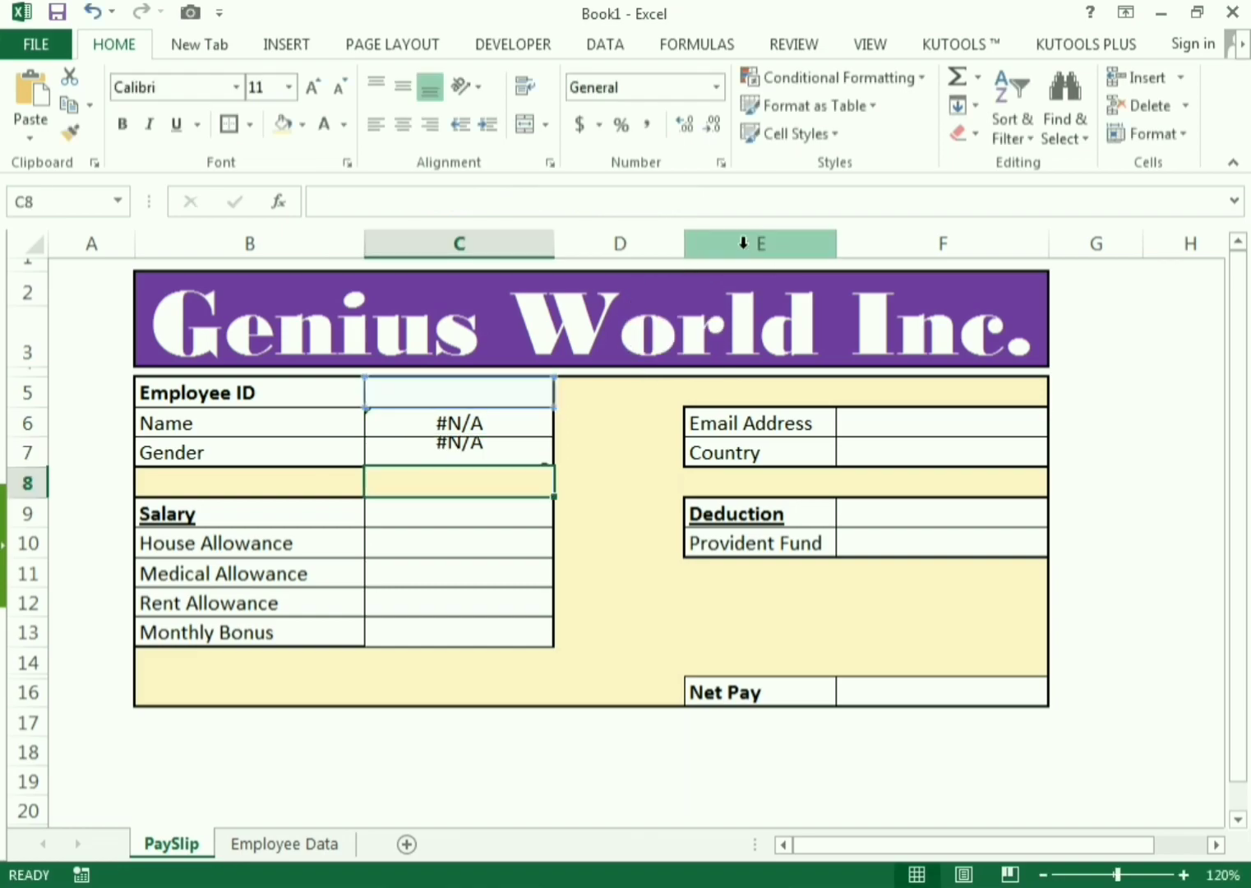
# Copy the full formula text of the Gender cell C7 and paste it into the Email Address cell F6 and Country cell F7.
pyautogui.click(446, 461)
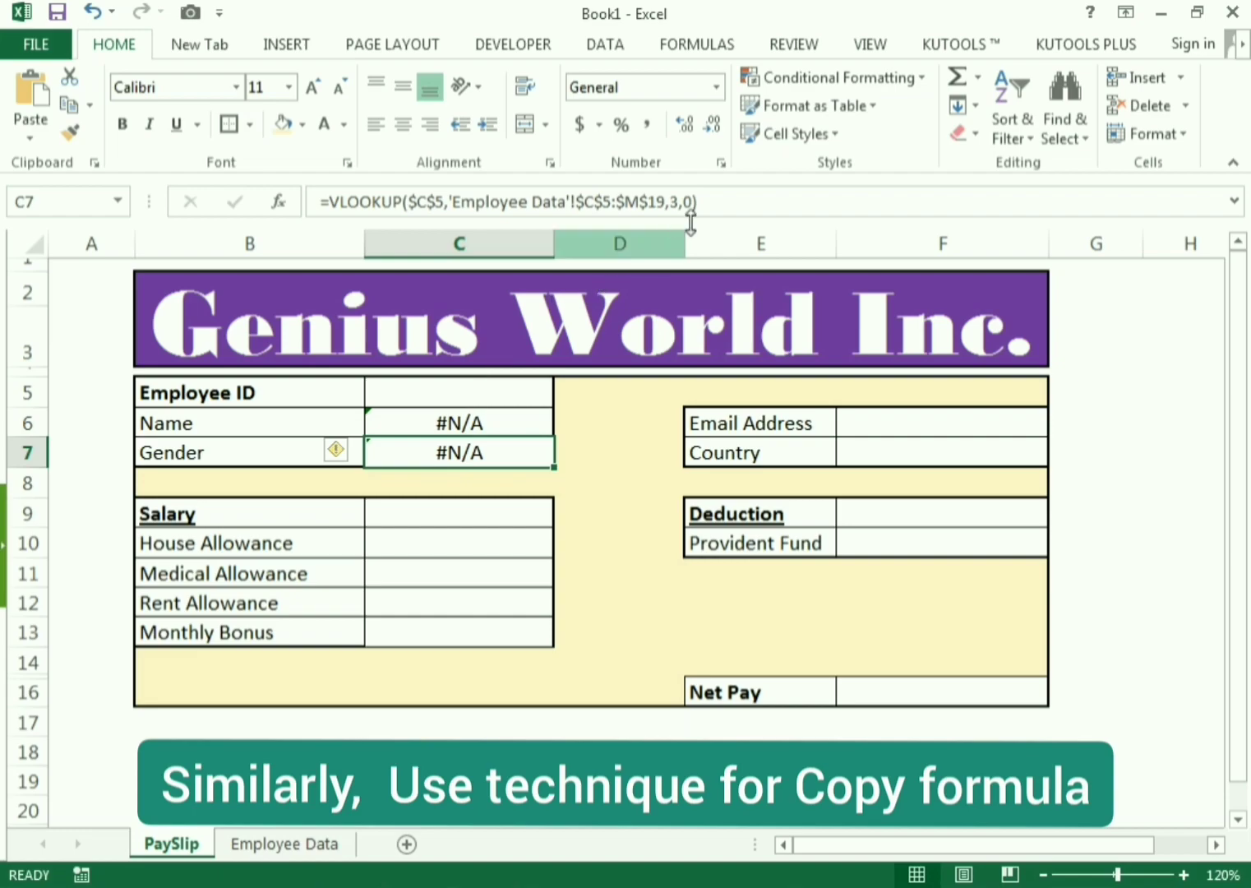
pyautogui.moveTo(709, 201); pyautogui.dragTo(314, 210)
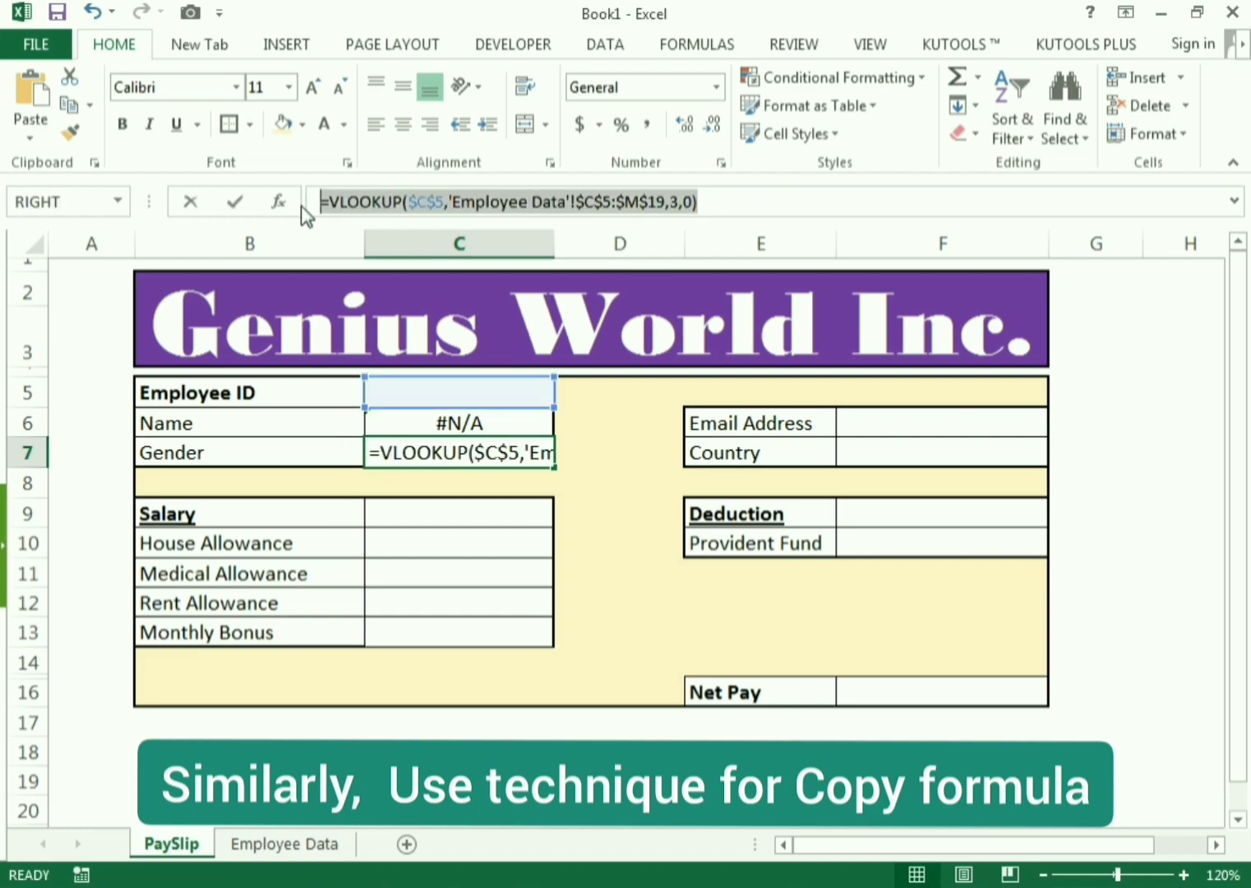
pyautogui.rightClick(353, 203)
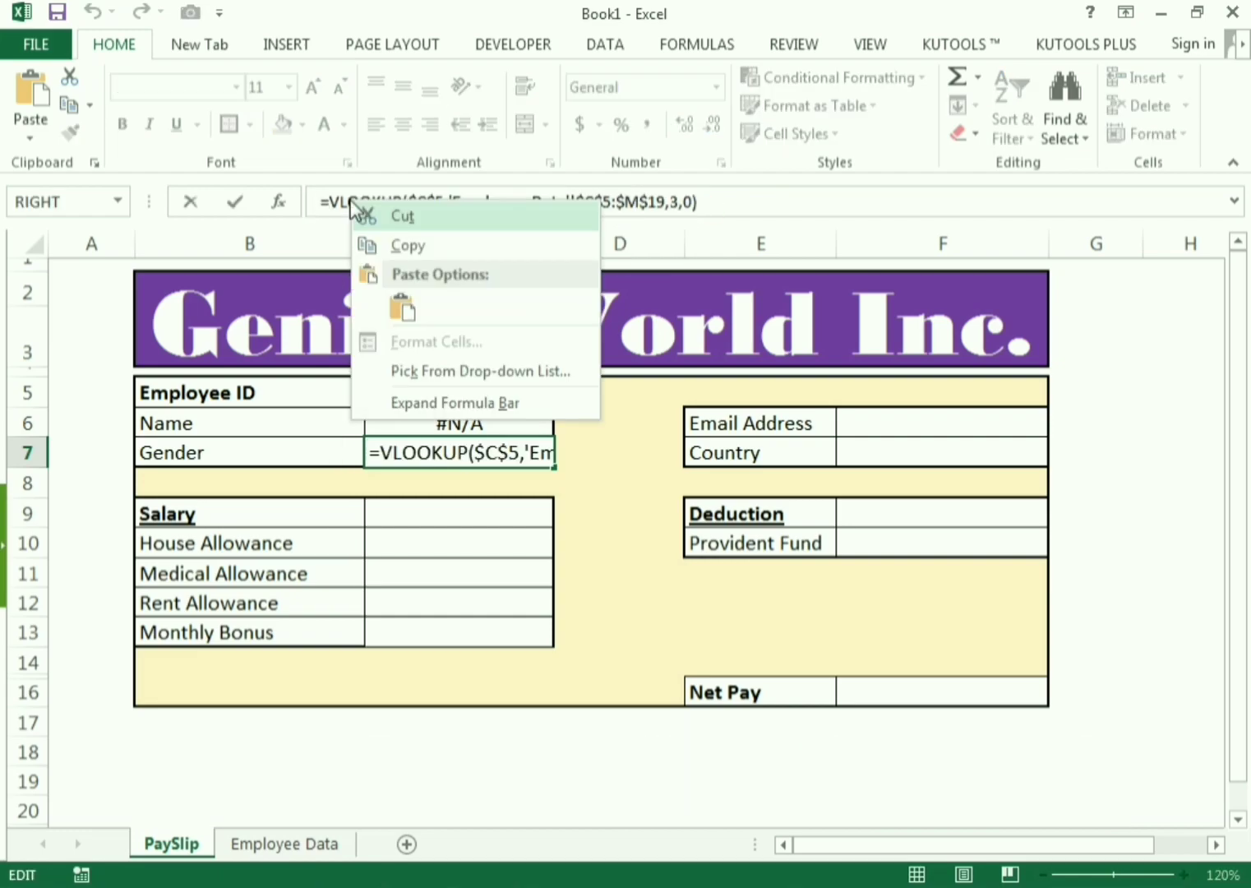
pyautogui.click(400, 254)
pyautogui.press('Escape')
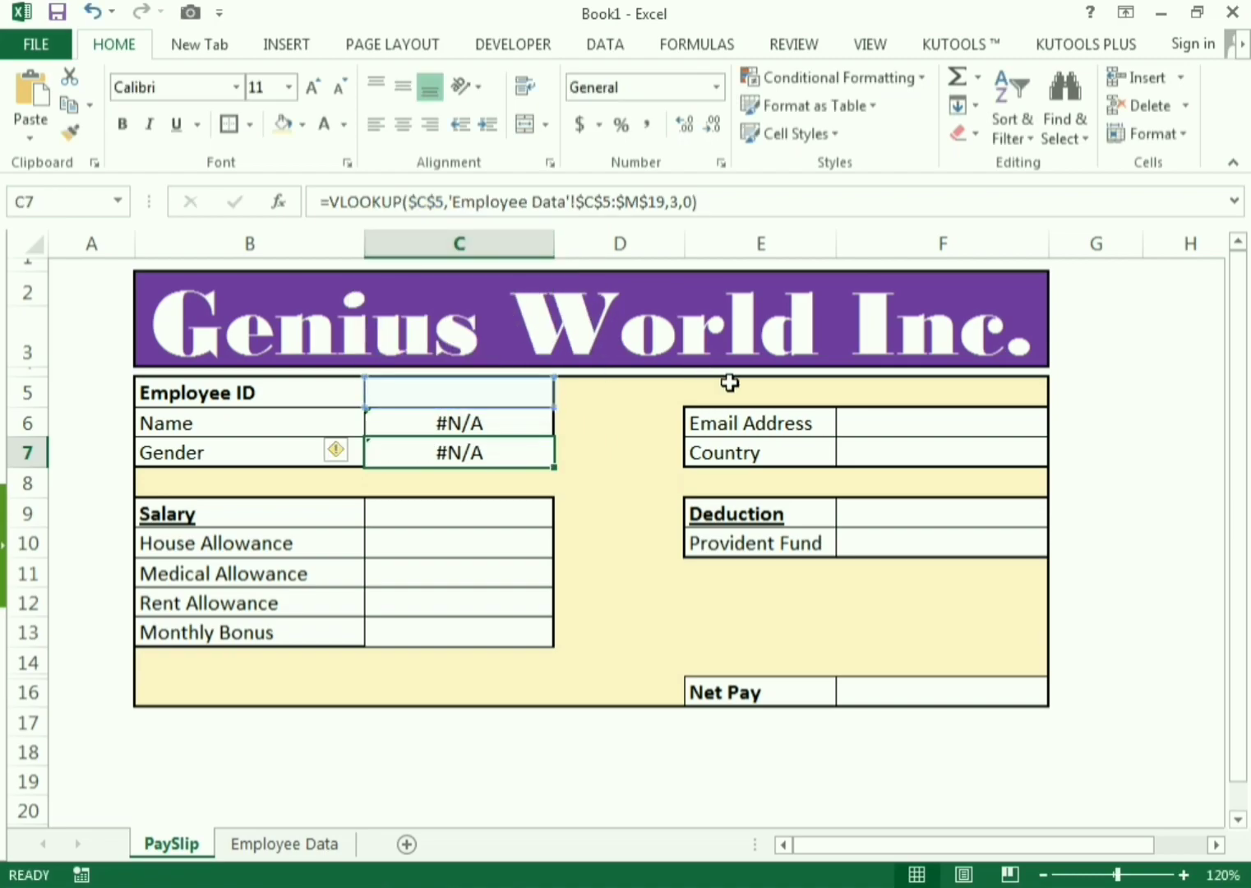
pyautogui.click(886, 423)
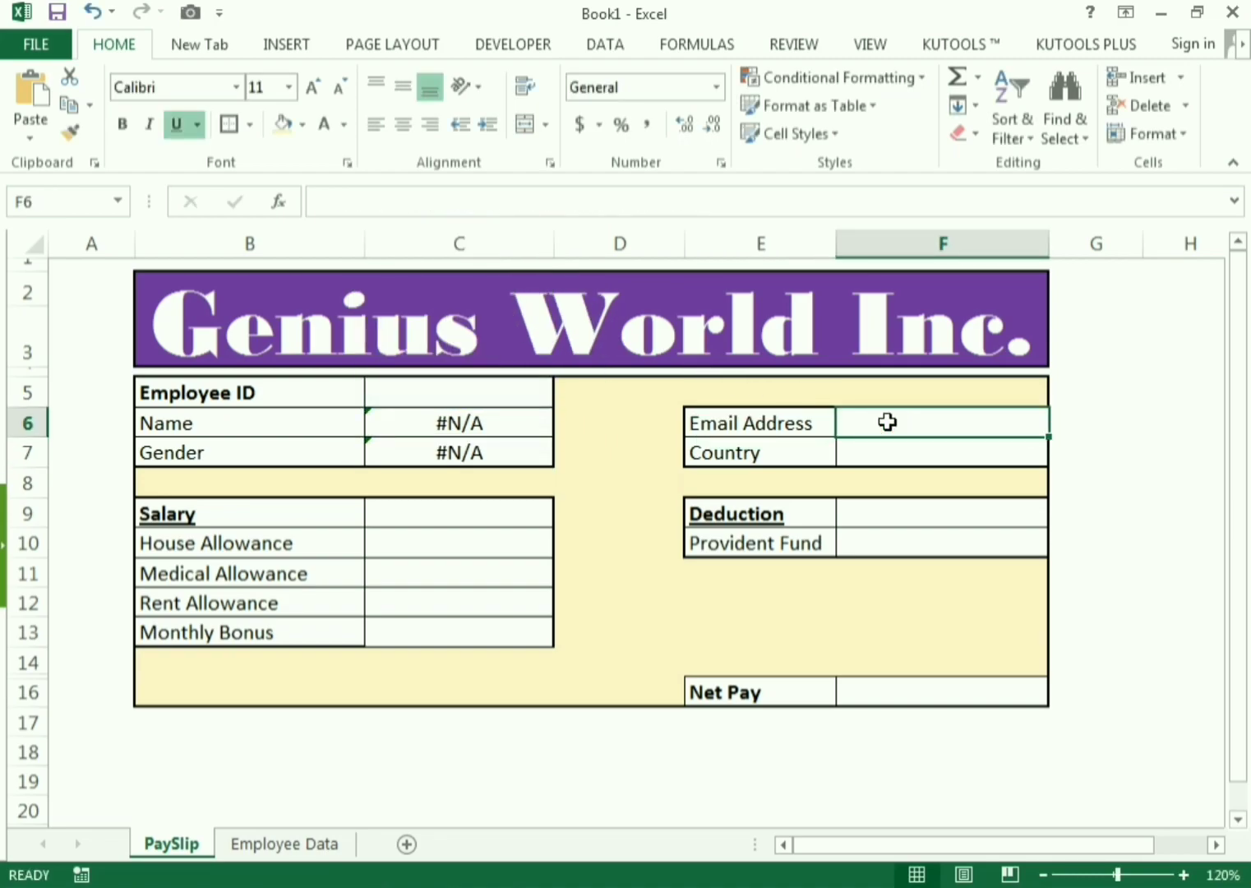
pyautogui.hotkey('ctrl', 'v')
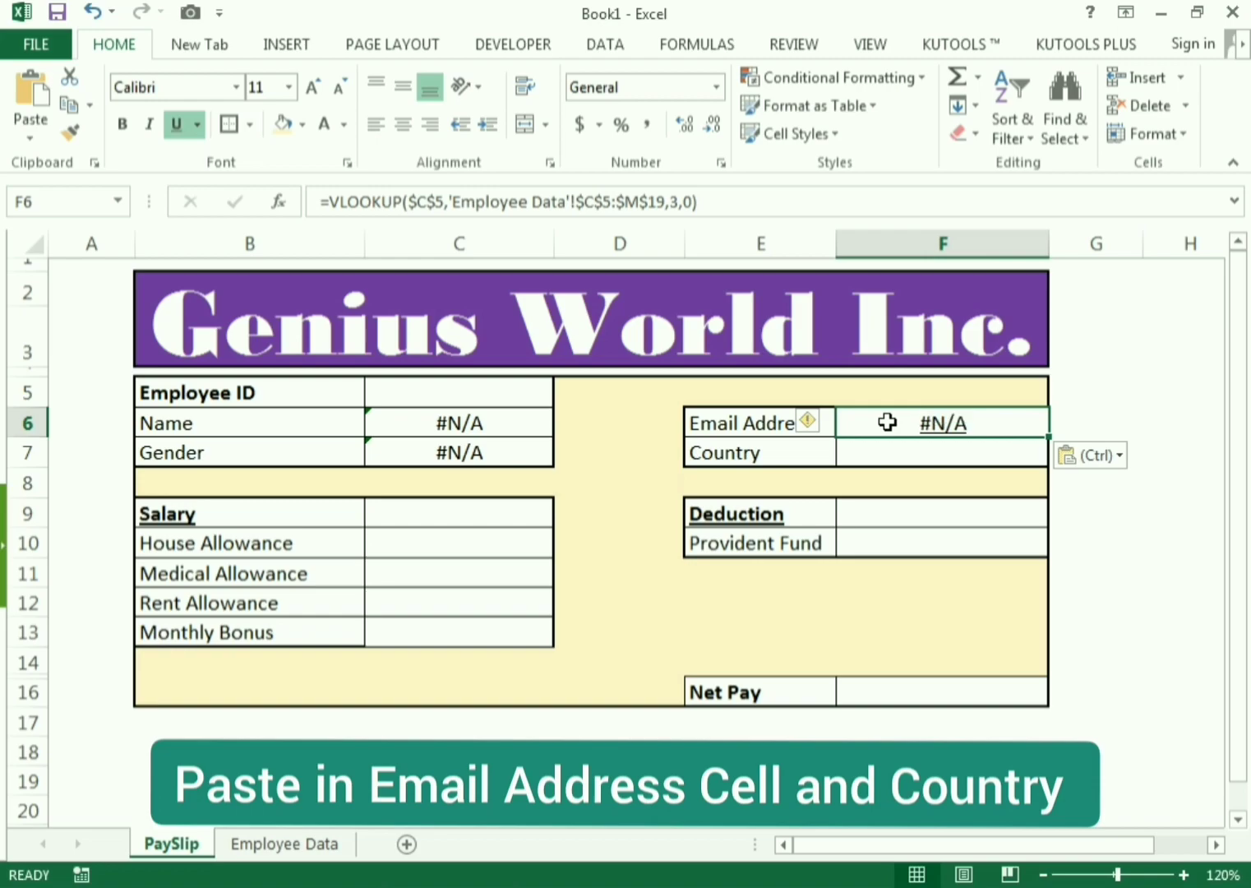
pyautogui.click(887, 445)
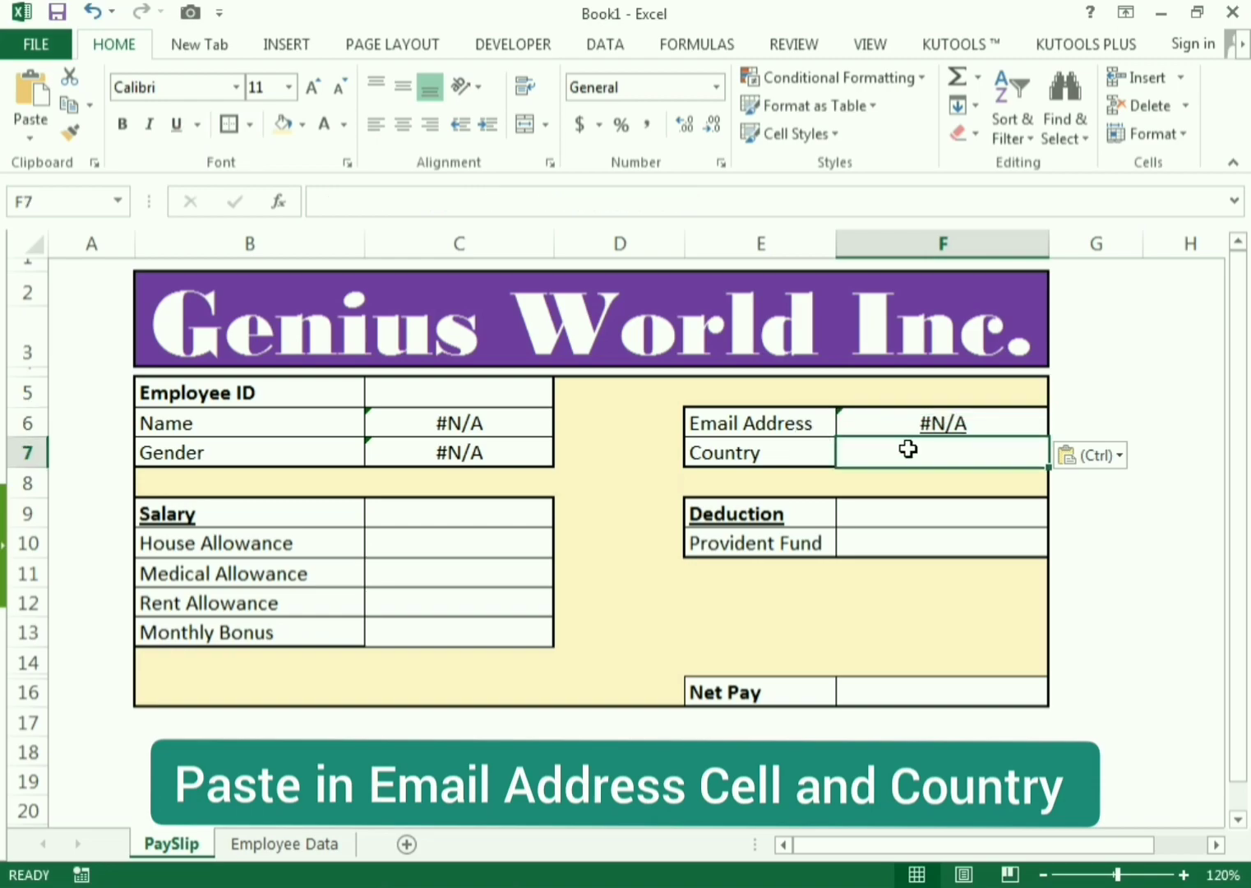
pyautogui.hotkey('ctrl', 'v')
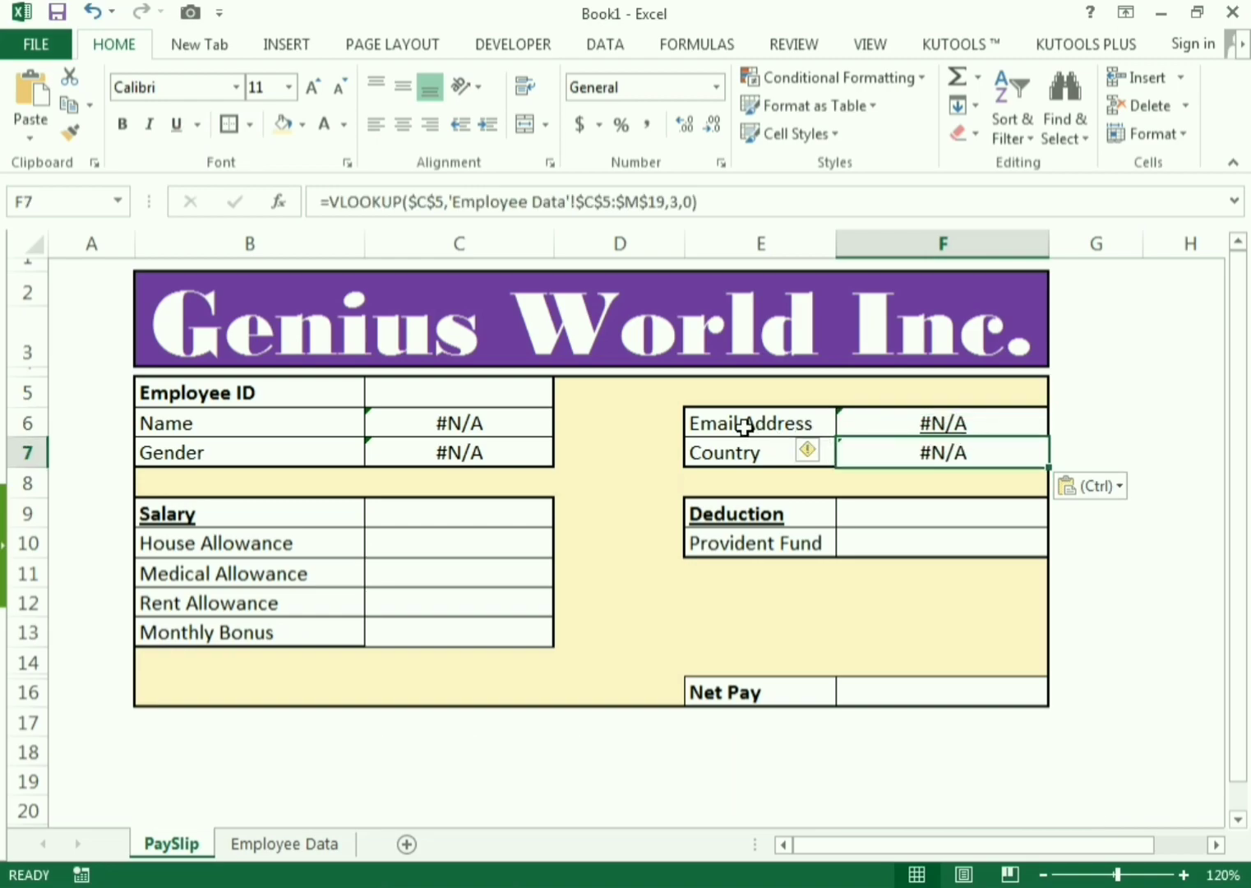
# Check the Email column's position on the Employee Data sheet and set the column index in F6's formula to 5.
pyautogui.click(744, 425)
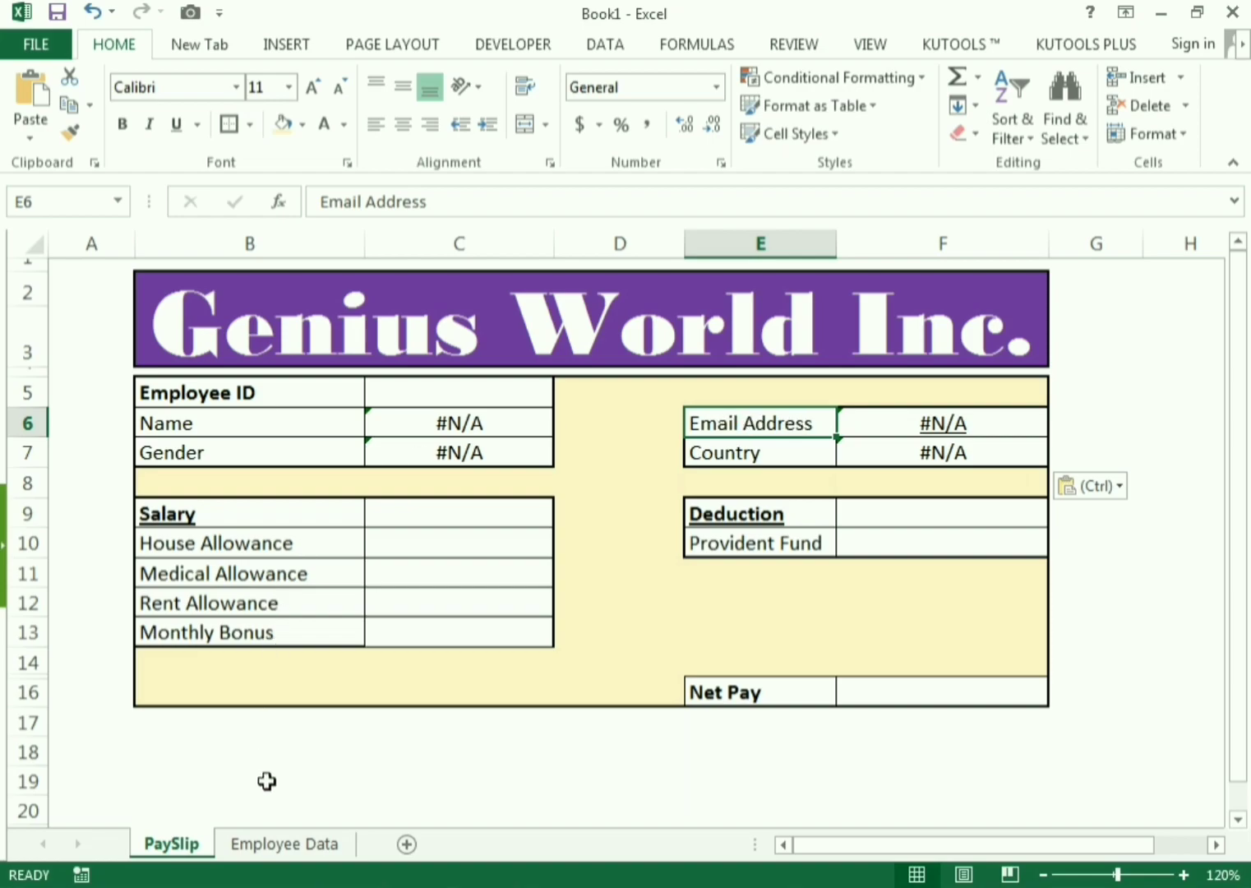
pyautogui.click(278, 845)
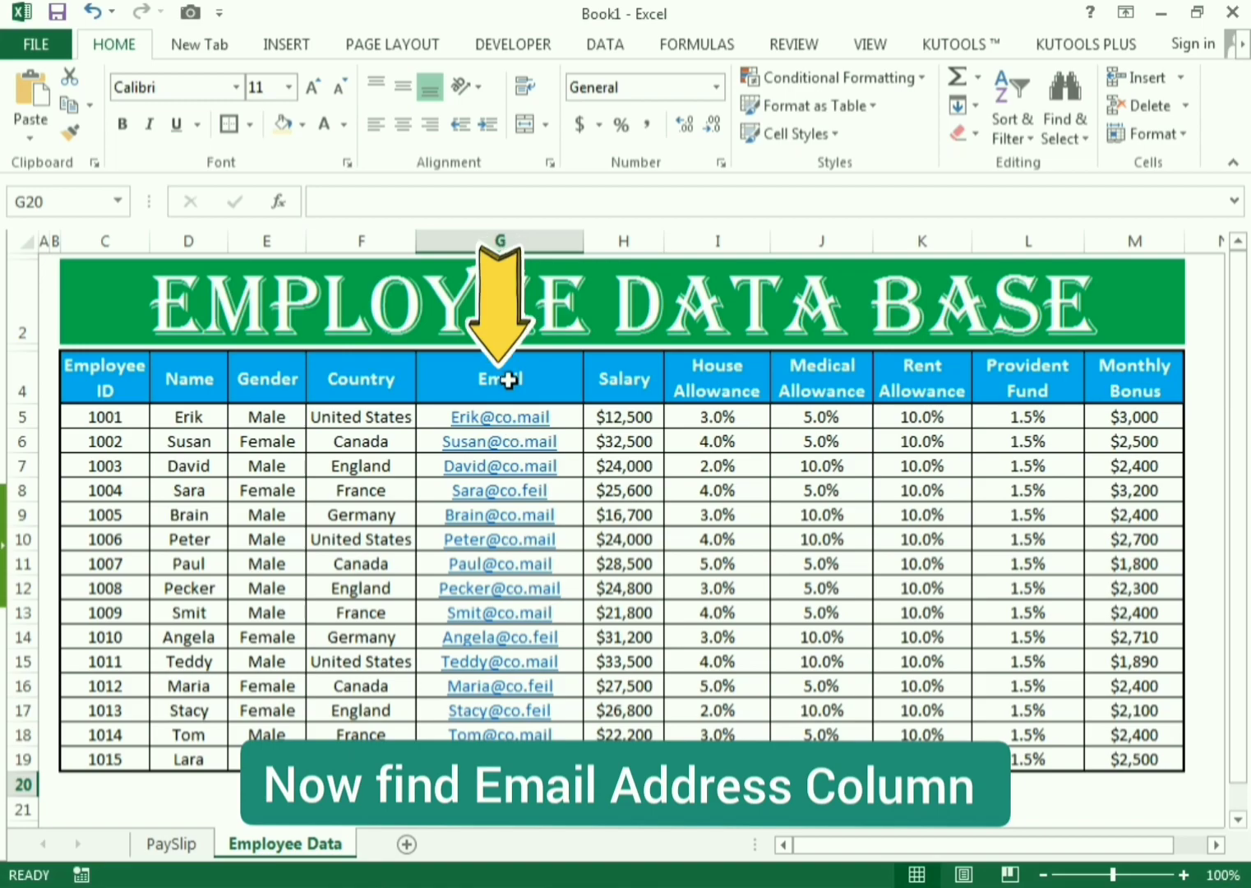
pyautogui.click(209, 838)
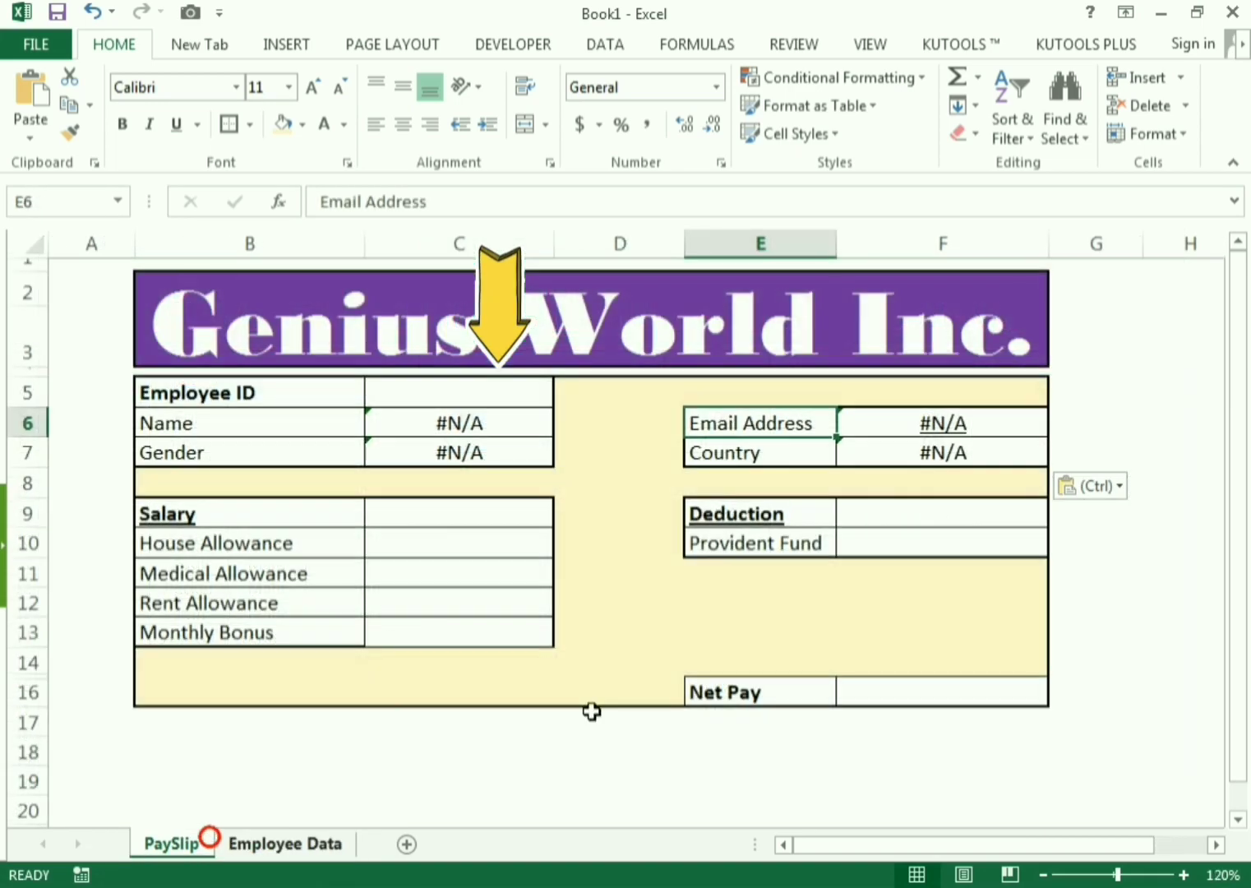
pyautogui.click(857, 424)
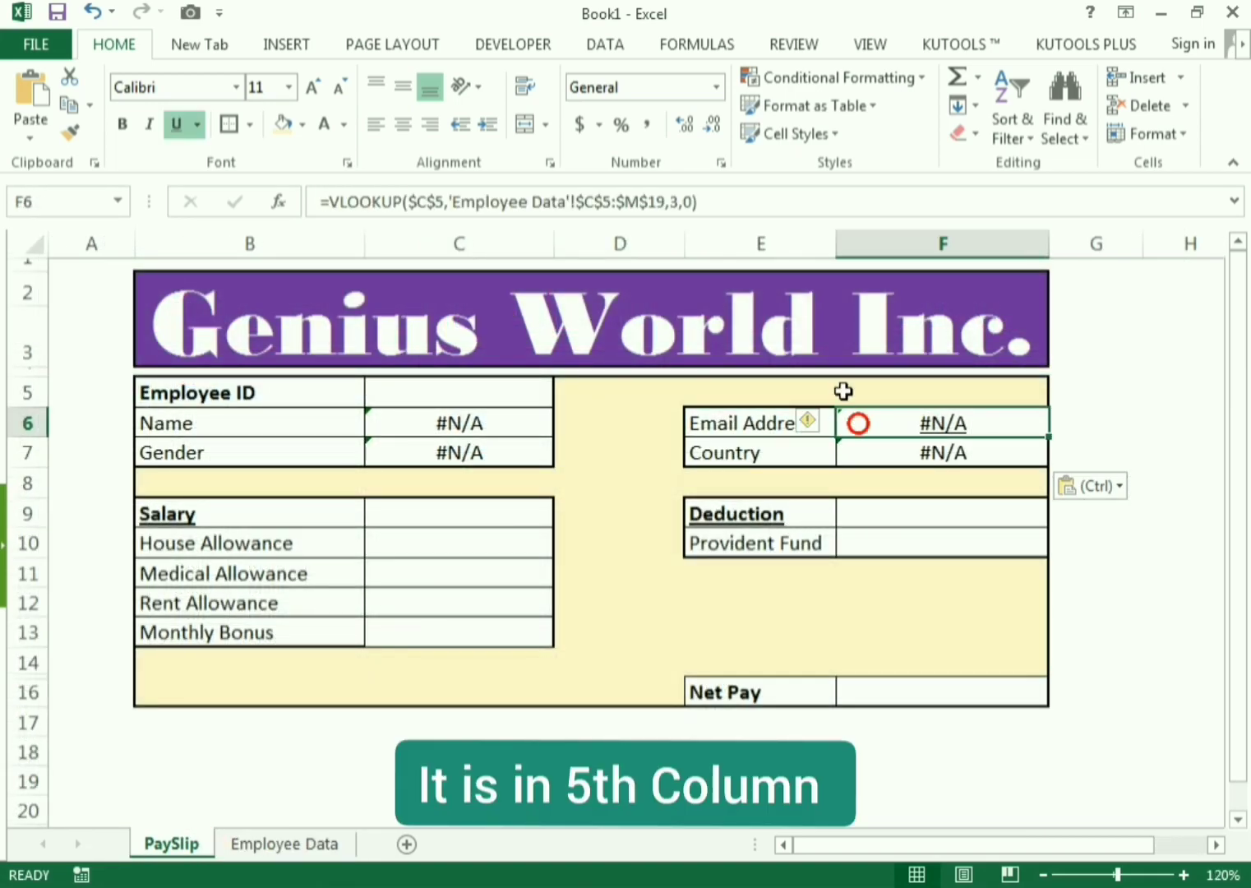
pyautogui.click(676, 203)
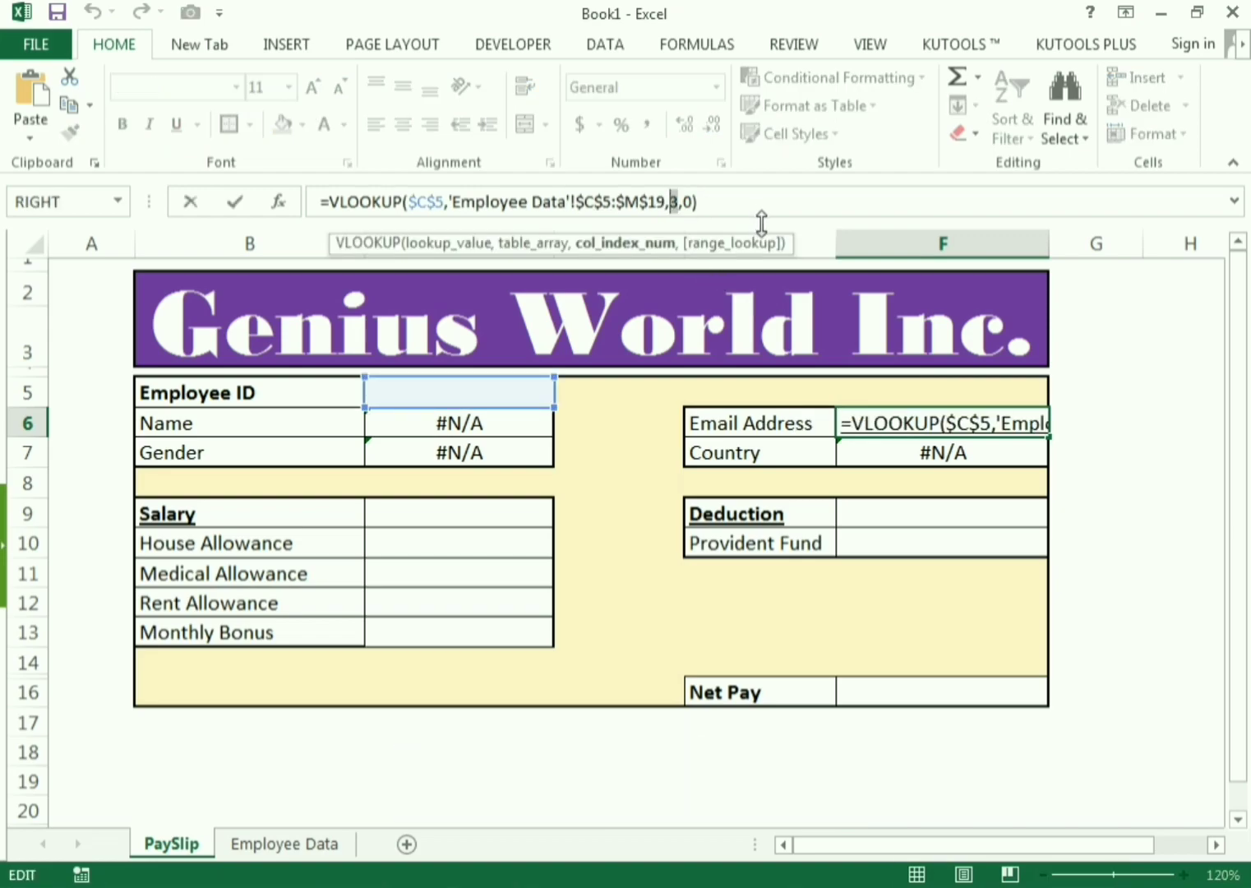
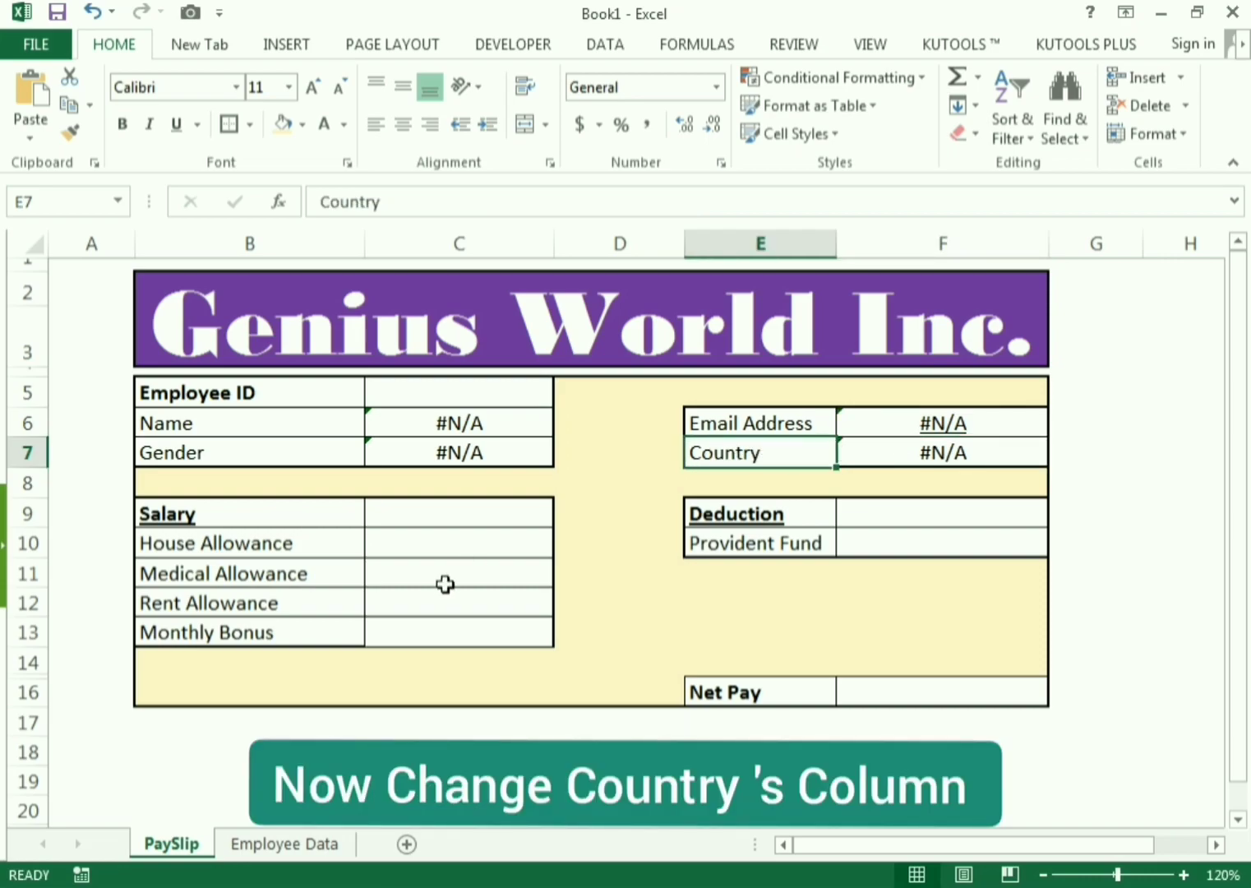
# Check the Country column's position on the Employee Data sheet and set the column index in F7's formula to 4.
pyautogui.click(324, 843)
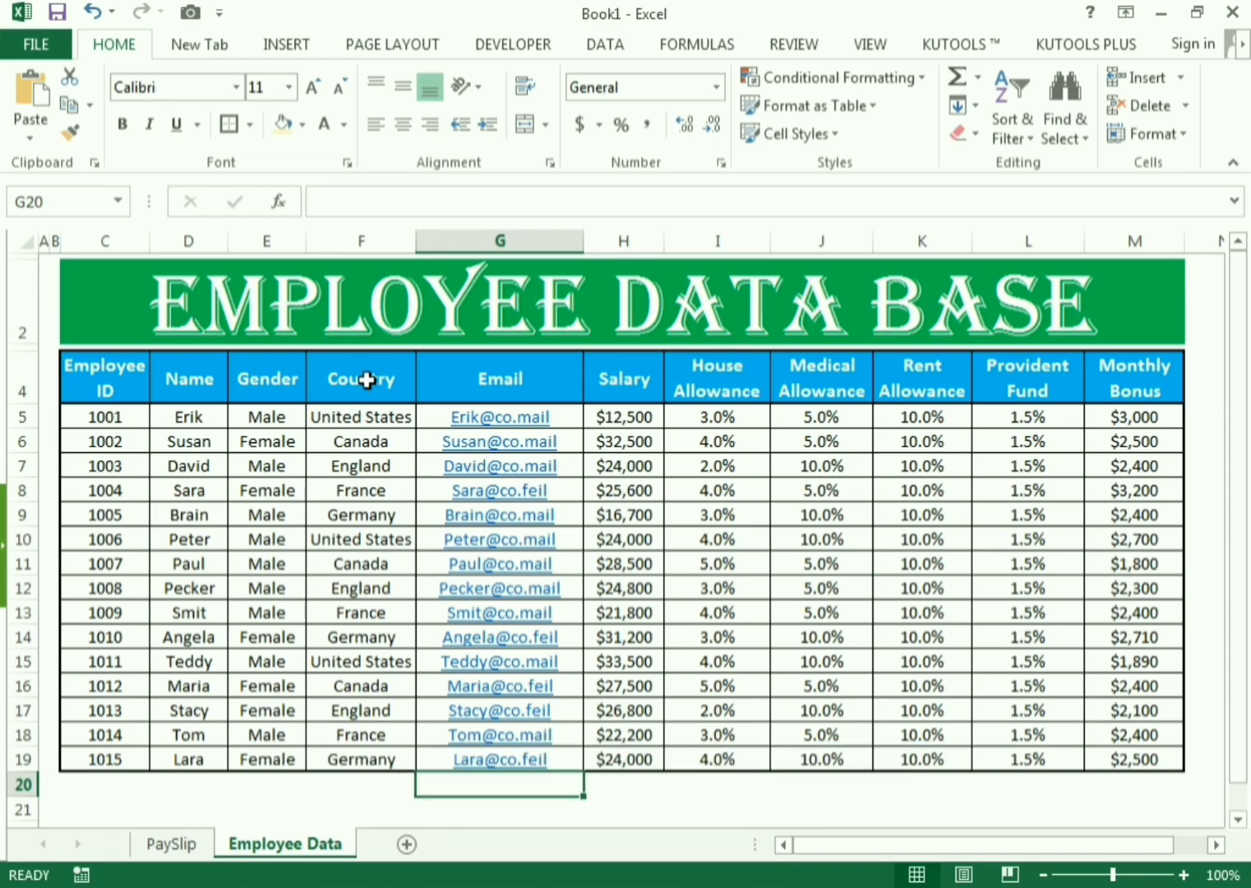
pyautogui.click(171, 844)
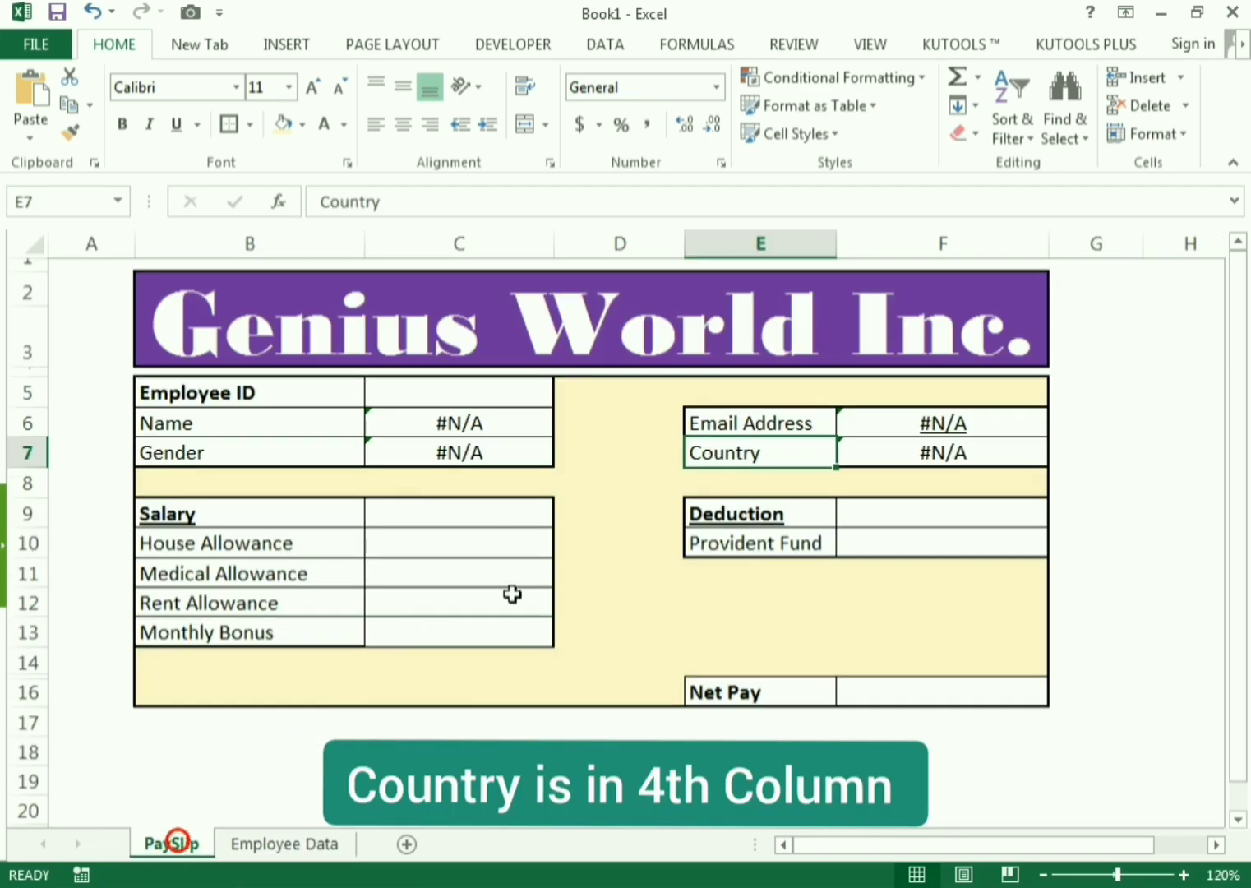
pyautogui.click(882, 447)
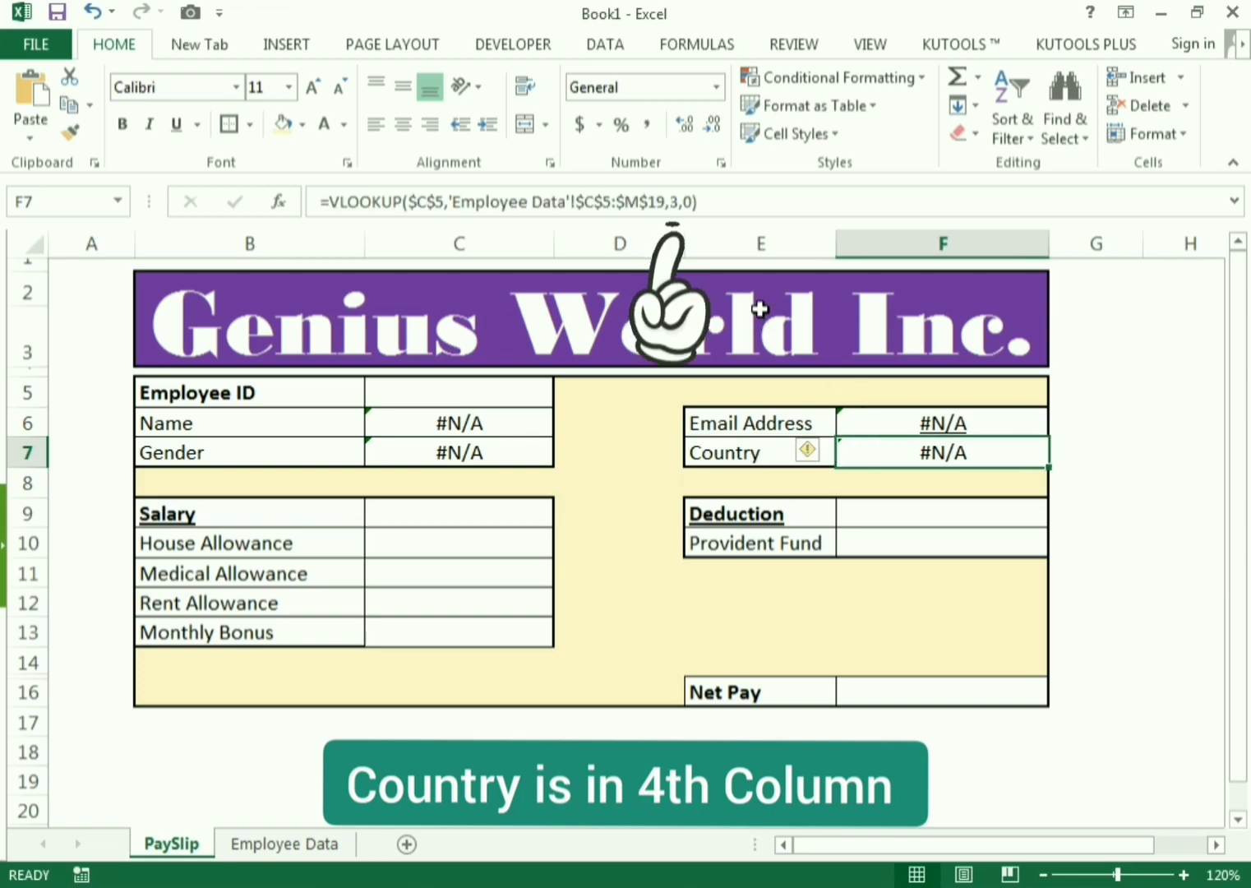
pyautogui.doubleClick(674, 201)
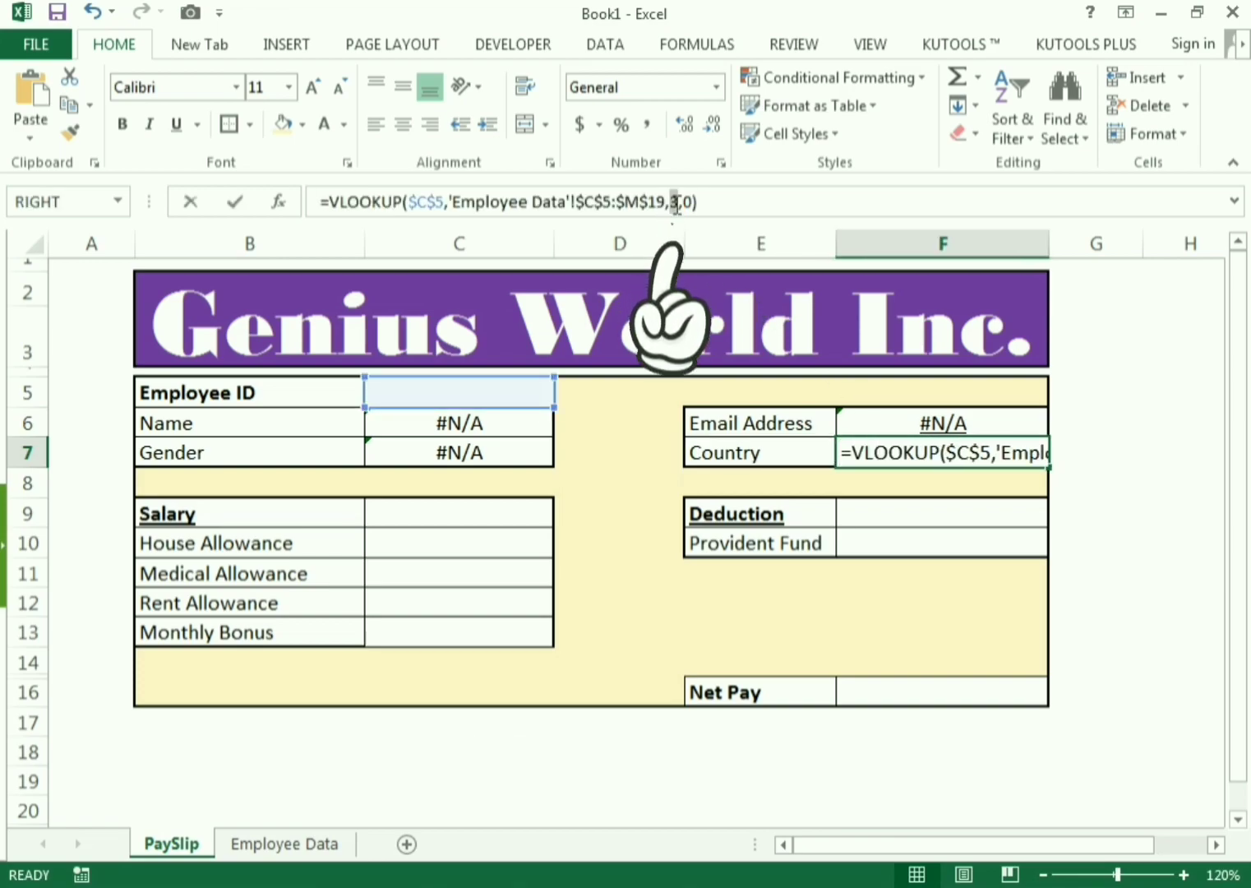
pyautogui.write('4')
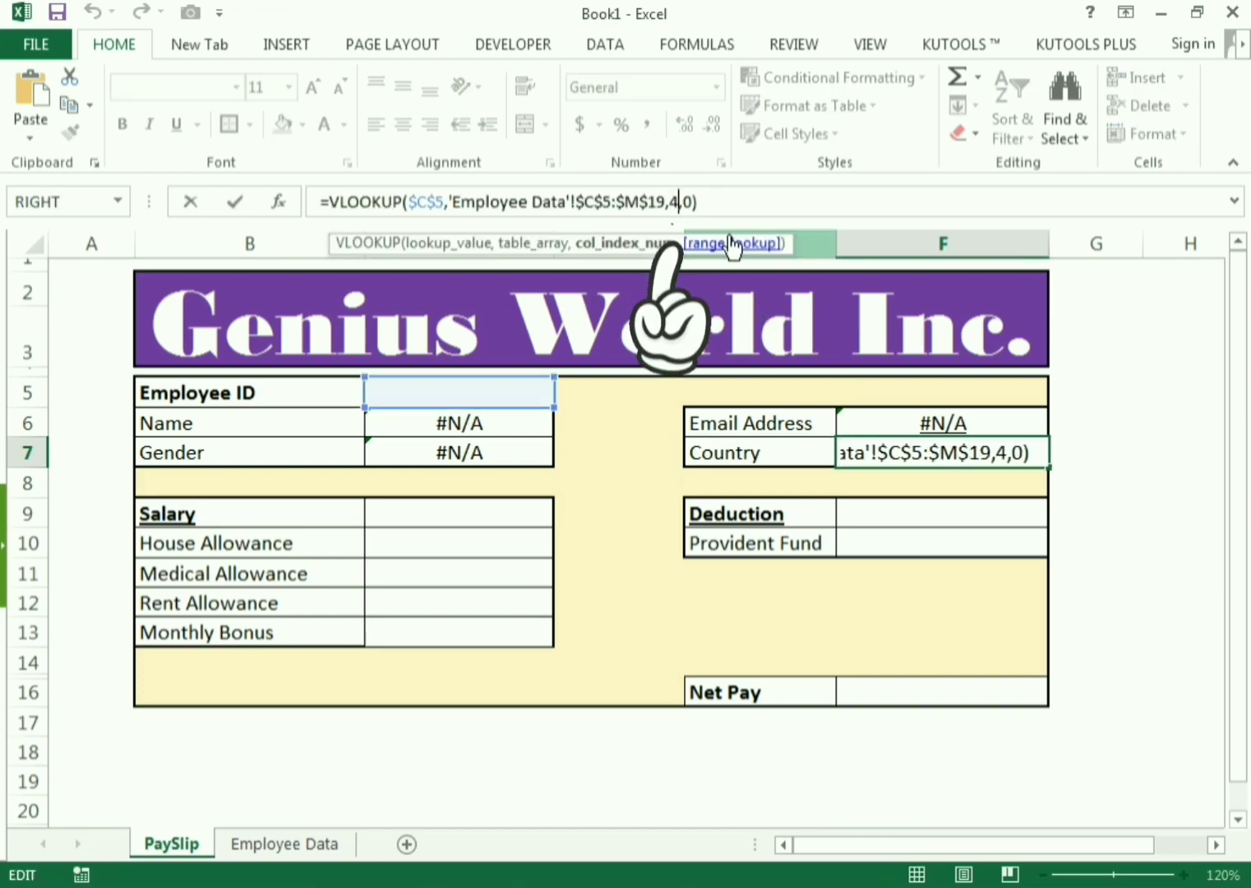
pyautogui.press('Return')
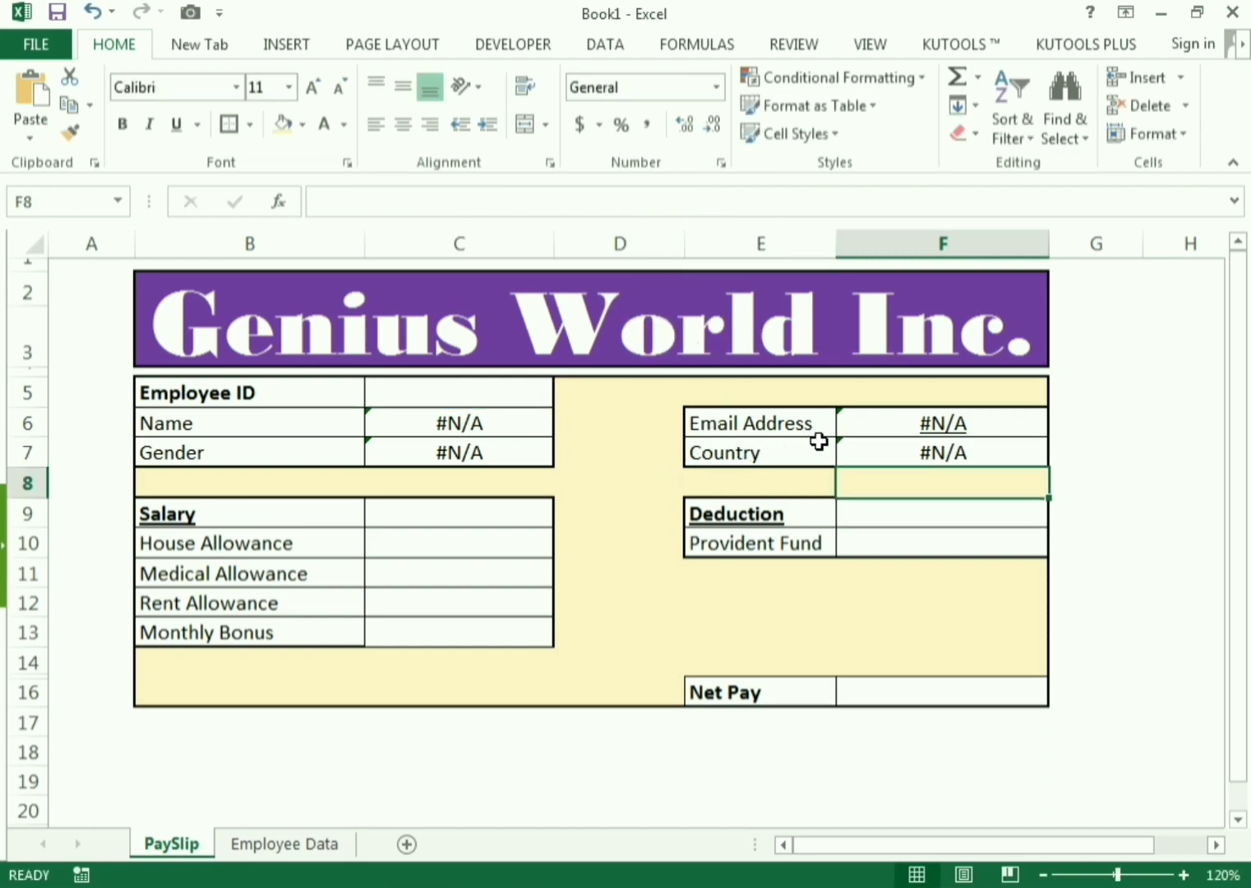
# Copy the full formula text of the Country cell F7 and paste it into the Salary cell C9.
pyautogui.click(865, 448)
pyautogui.moveTo(707, 206); pyautogui.dragTo(319, 202)
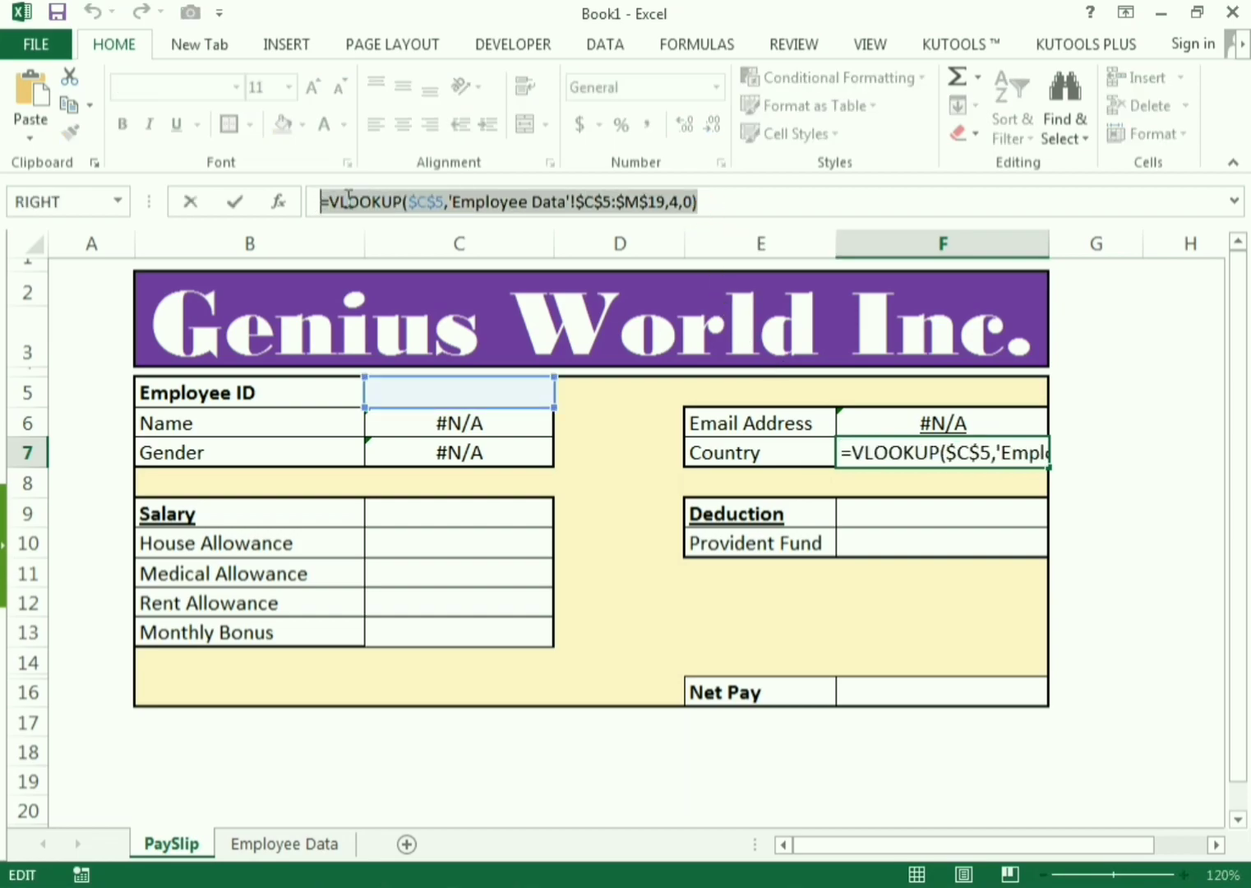
pyautogui.rightClick(348, 205)
pyautogui.click(406, 236)
pyautogui.press('Escape')
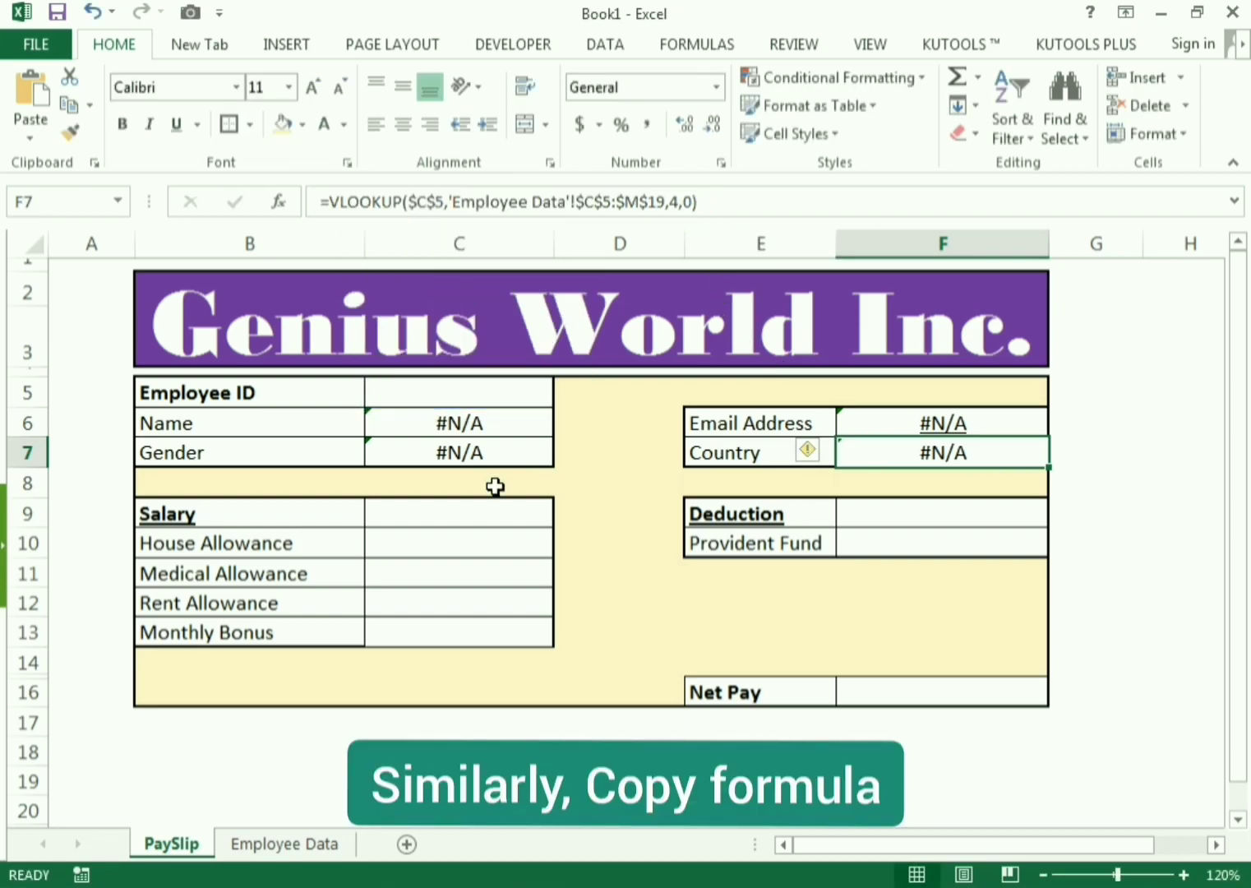
pyautogui.click(460, 514)
pyautogui.hotkey('ctrl', 'v')
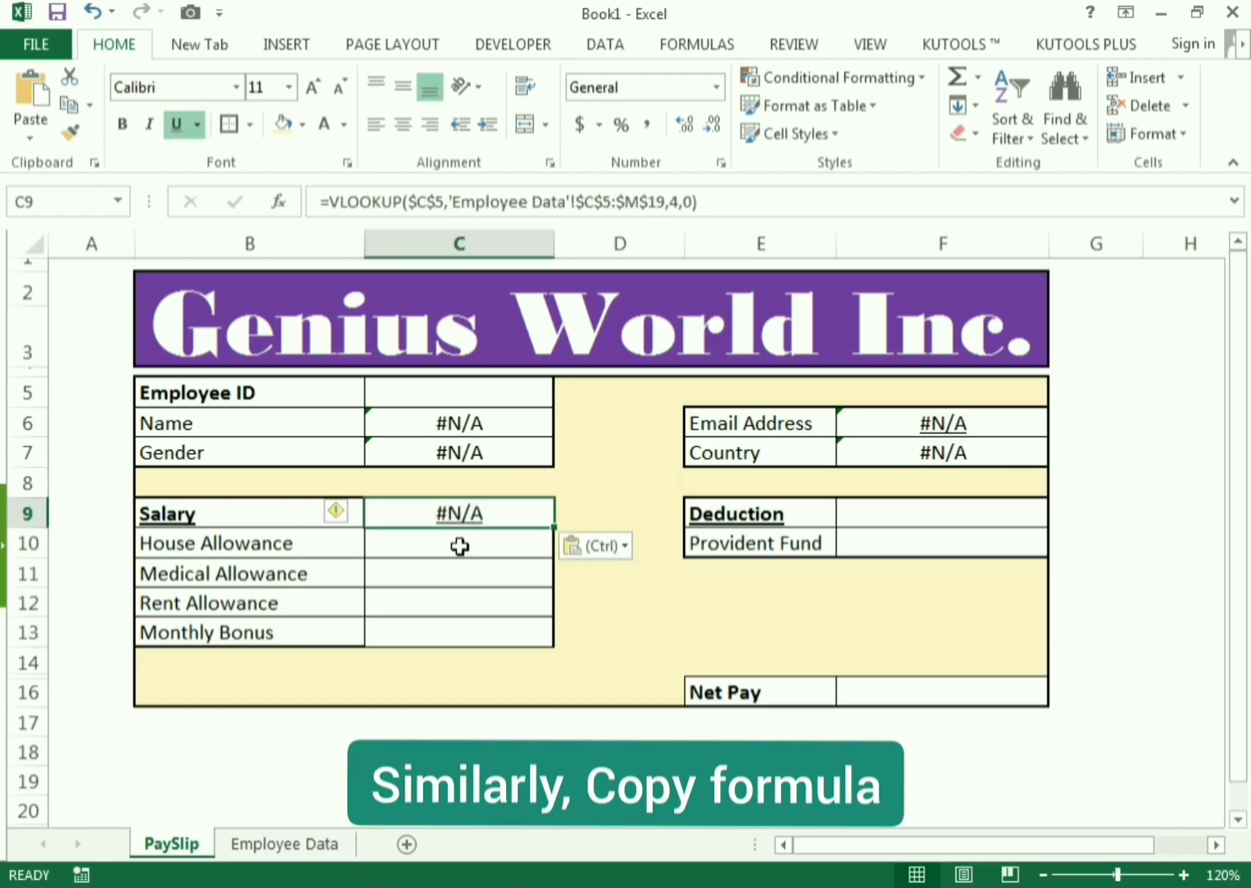
# Paste the copied VLOOKUP formula into the House Allowance, Medical Allowance, Rent Allowance and Monthly Bonus cells C10 to C13.
pyautogui.click(460, 544)
pyautogui.hotkey('ctrl', 'v')
pyautogui.click(459, 568)
pyautogui.hotkey('ctrl', 'v')
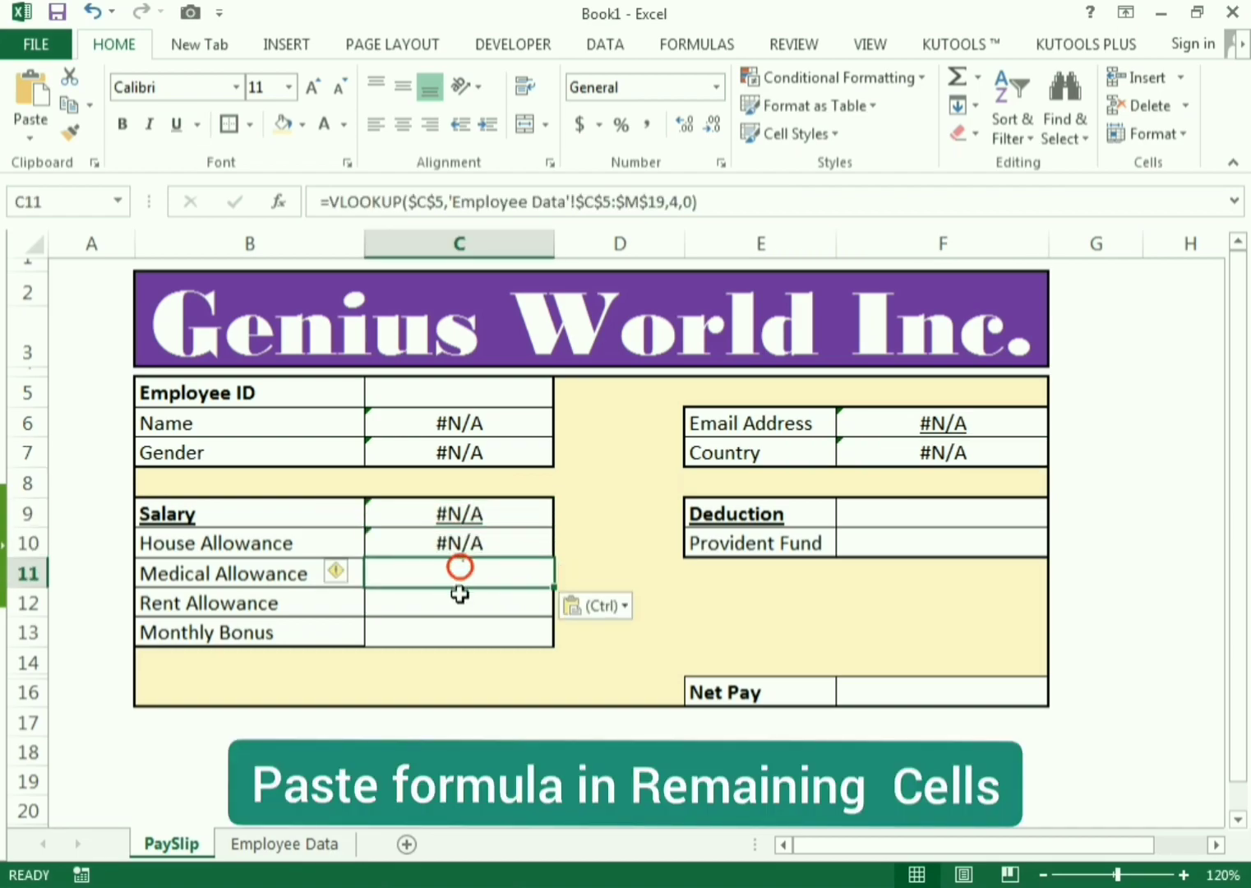
pyautogui.click(461, 594)
pyautogui.hotkey('ctrl', 'v')
pyautogui.click(470, 642)
pyautogui.hotkey('ctrl', 'v')
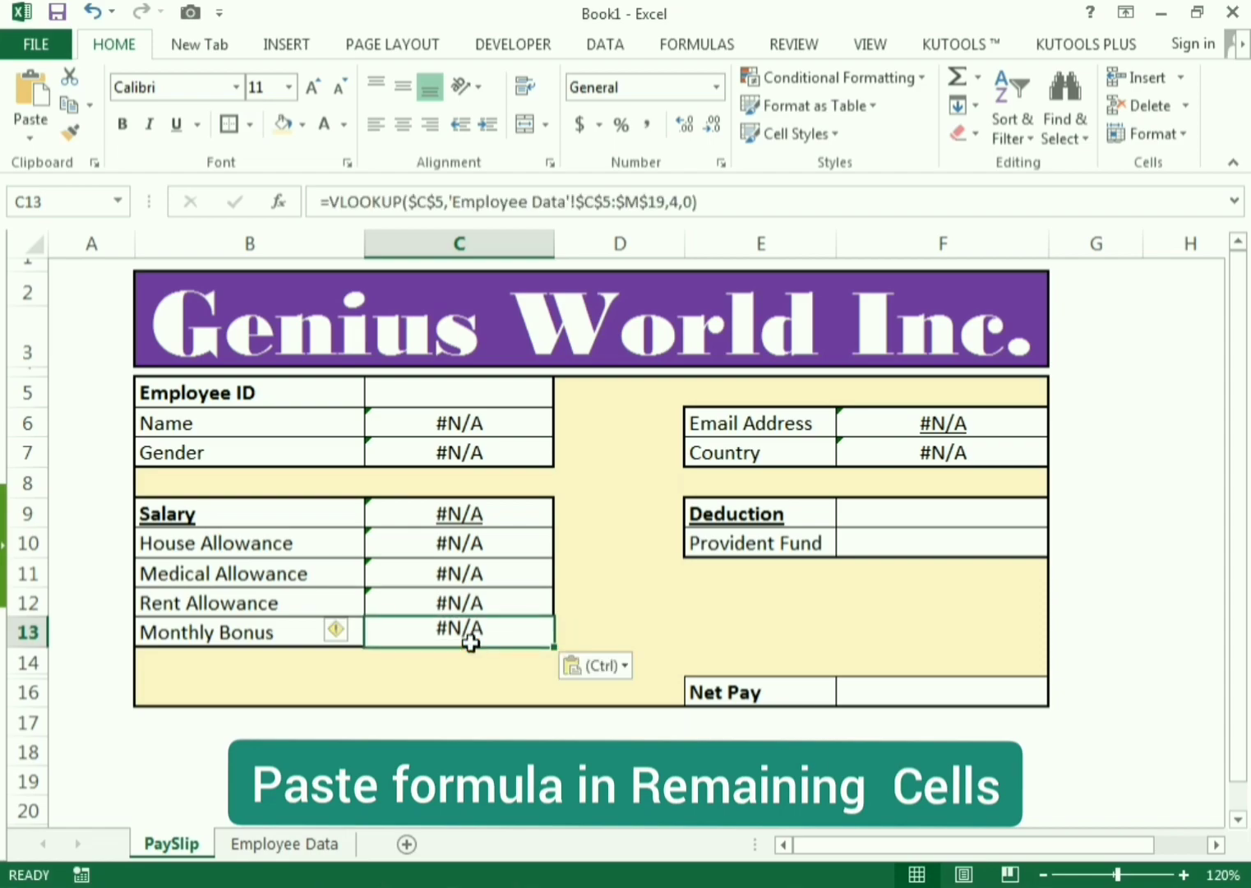
# Check the Salary column's position on the Employee Data sheet and set the column index in C9's formula to 6.
pyautogui.click(381, 522)
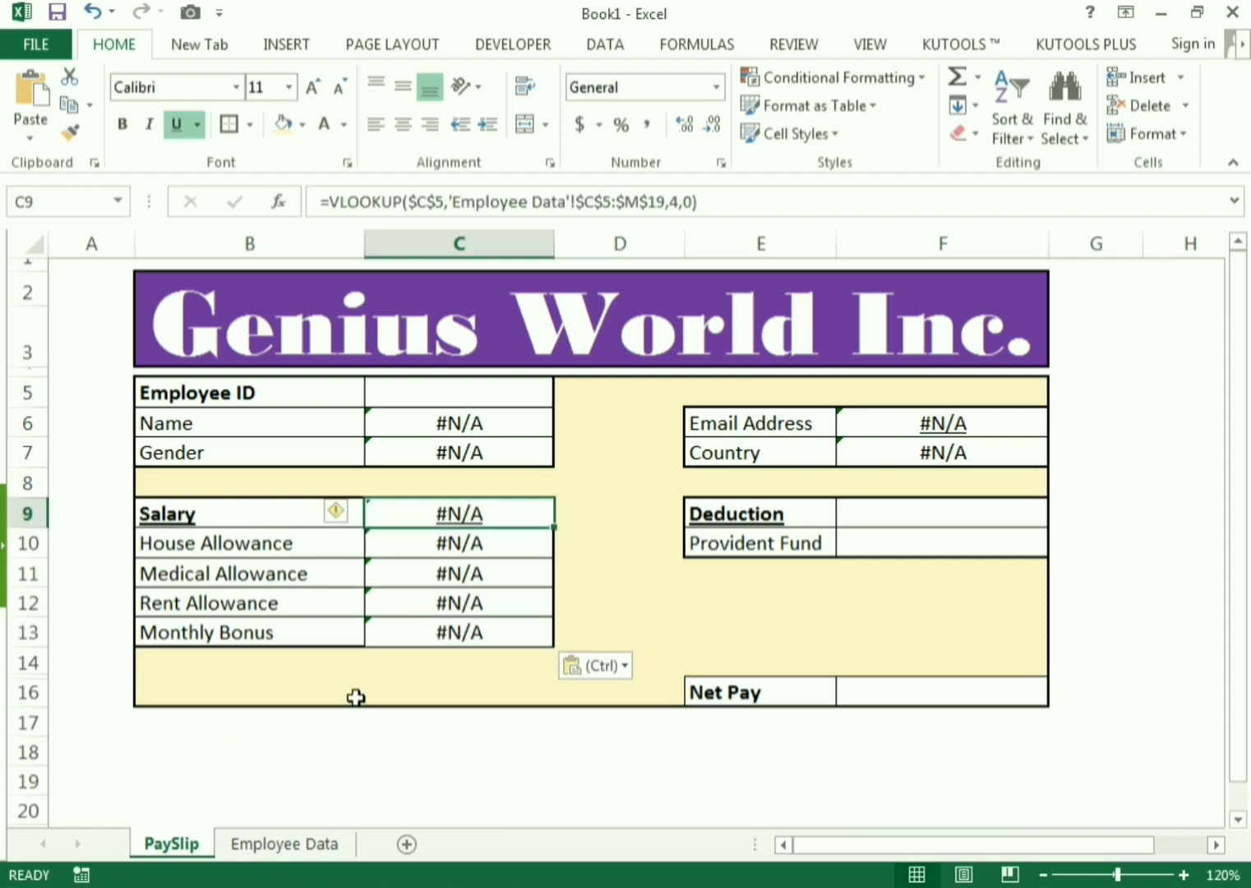
pyautogui.click(317, 843)
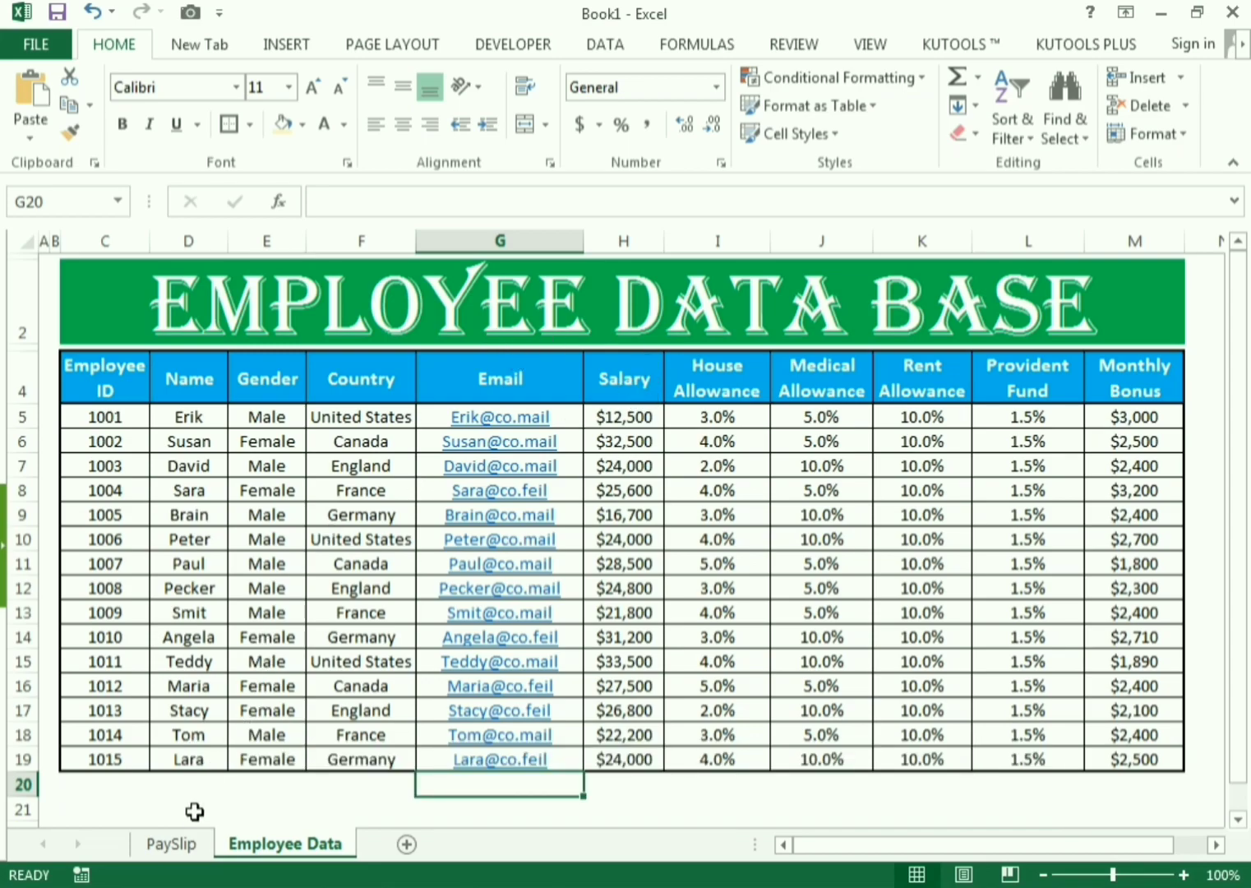
pyautogui.click(194, 843)
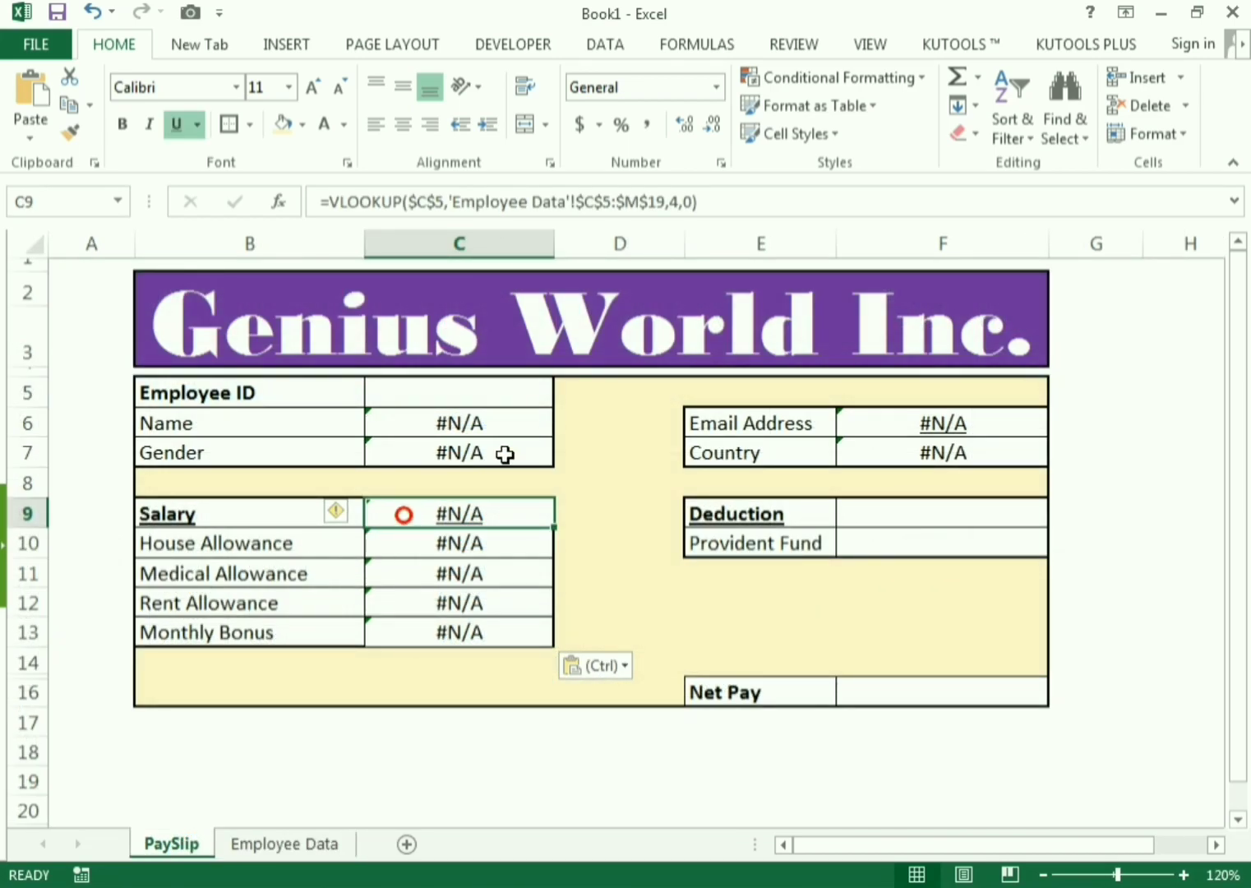
pyautogui.click(677, 203)
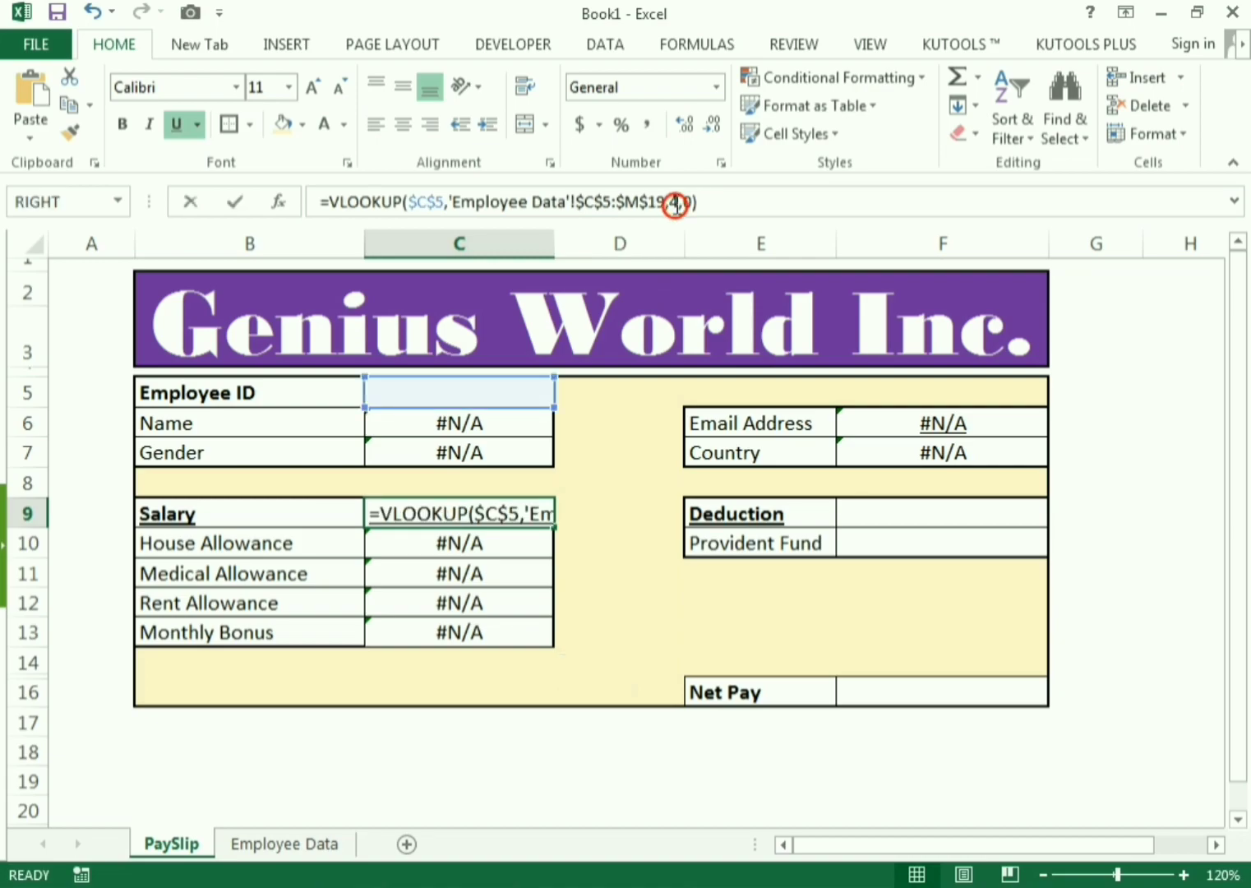
pyautogui.doubleClick(674, 202)
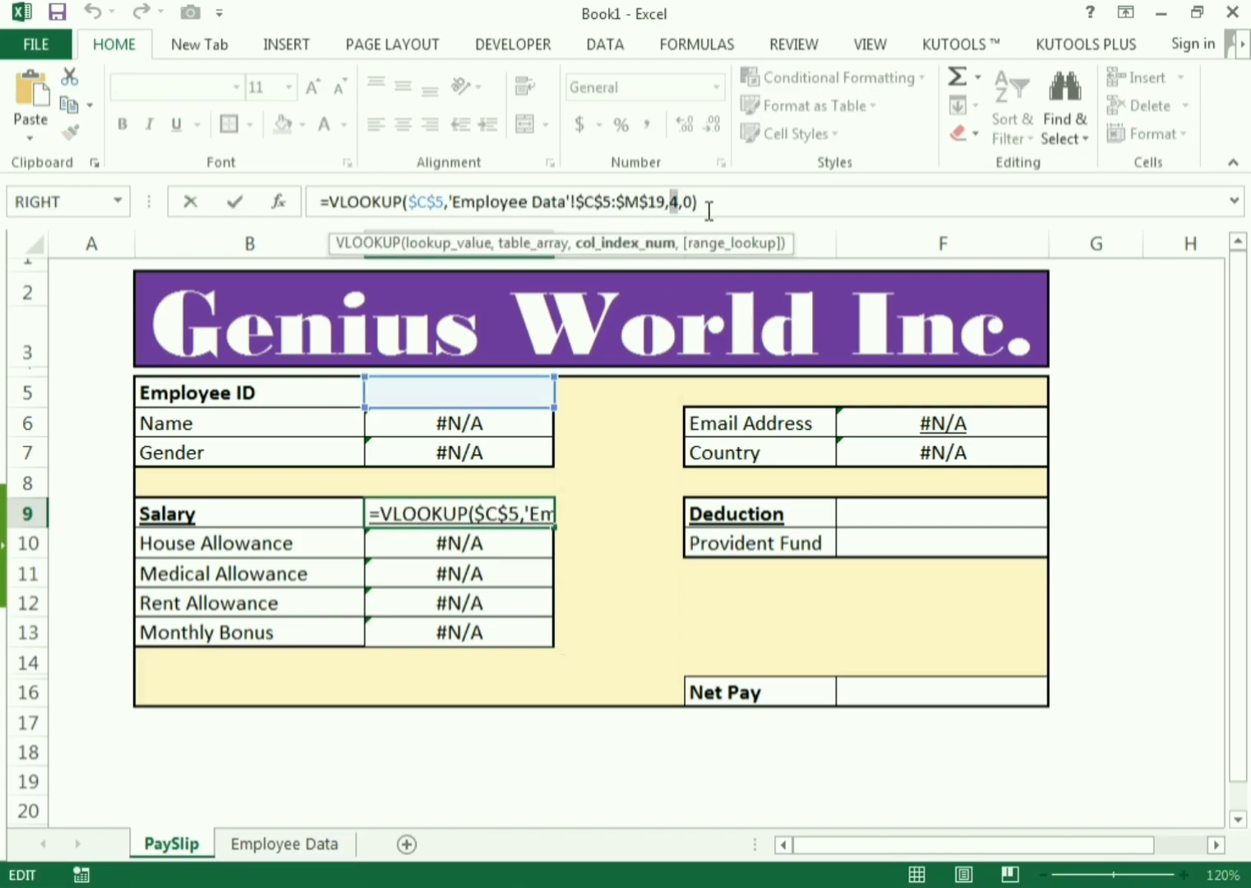
pyautogui.write('6')
pyautogui.press('Return')
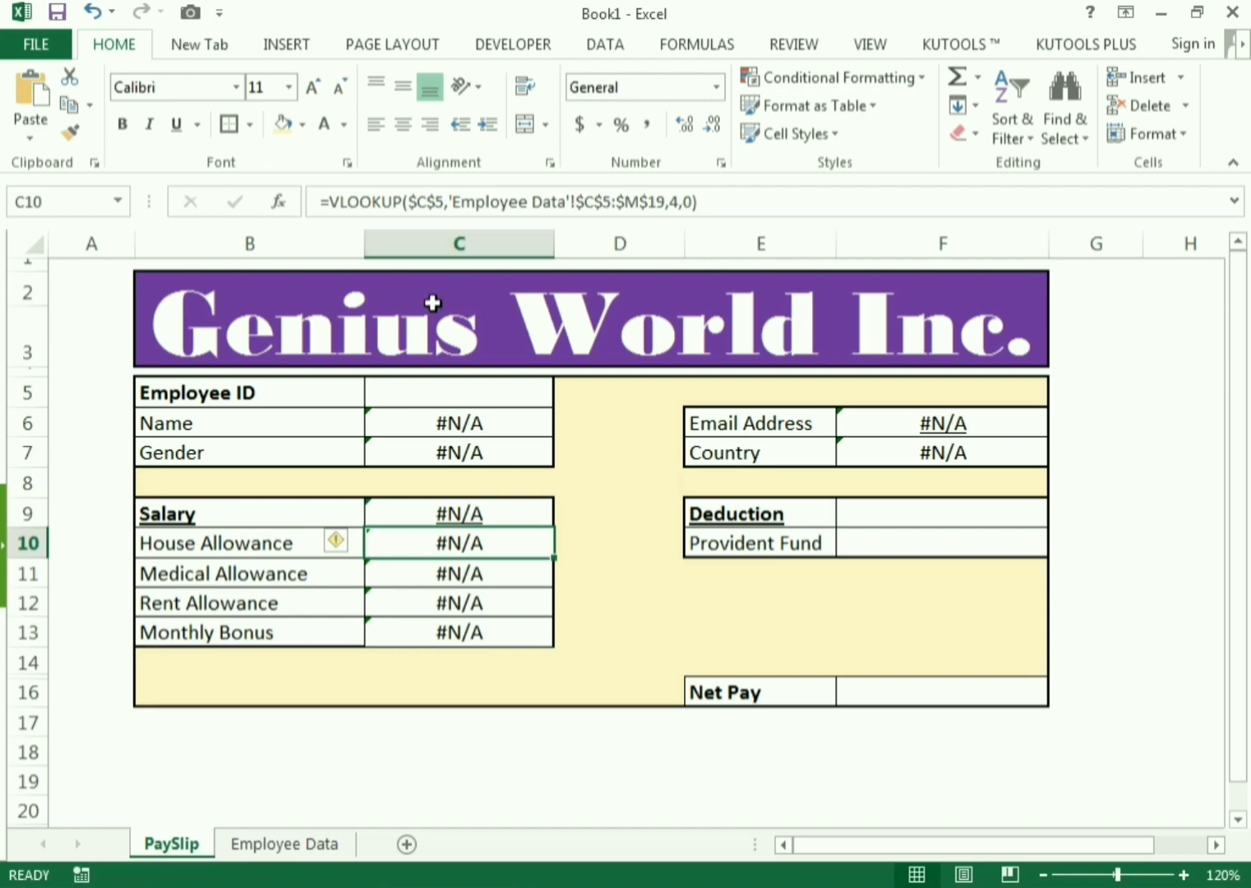
# Check the House Allowance column's position on the Employee Data sheet and set the column index in C10's formula to 7.
pyautogui.click(298, 840)
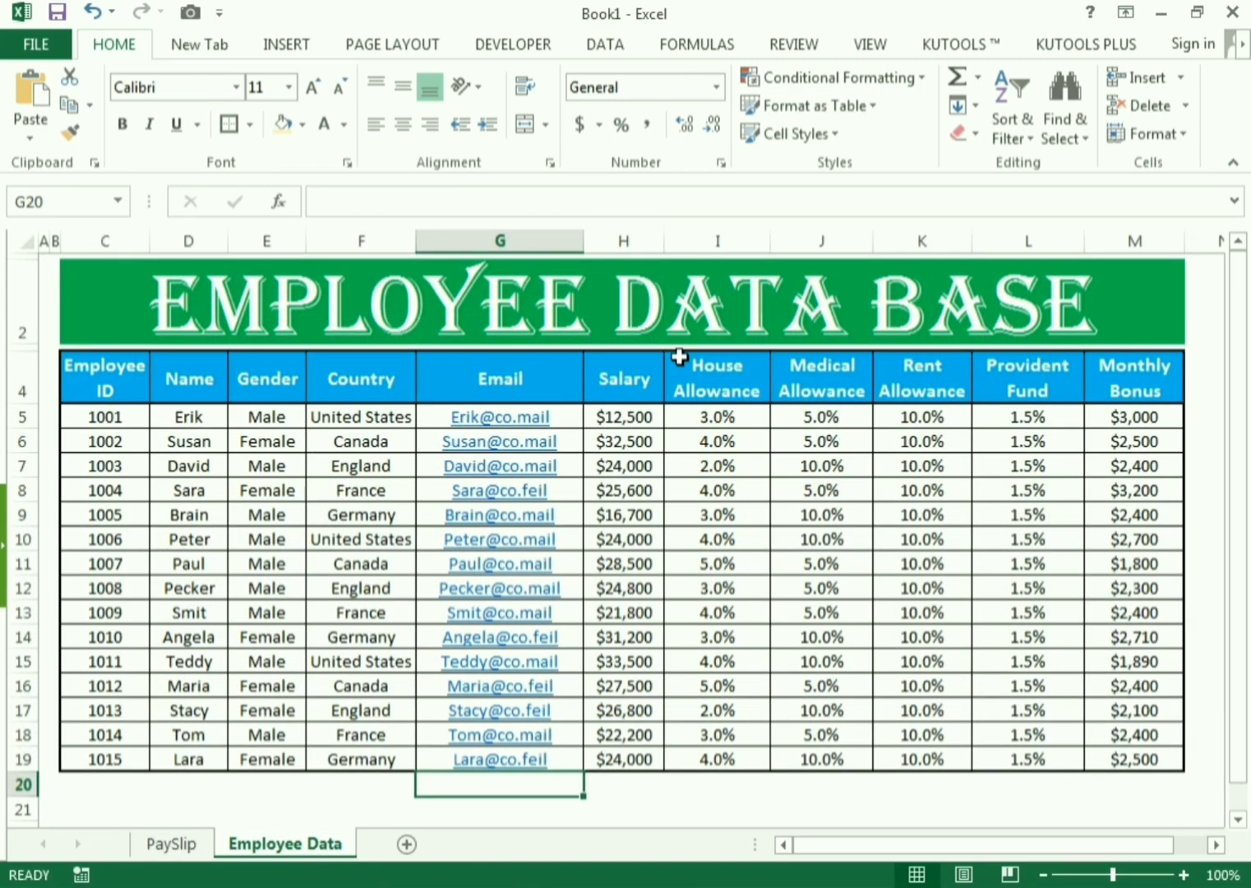
pyautogui.click(201, 843)
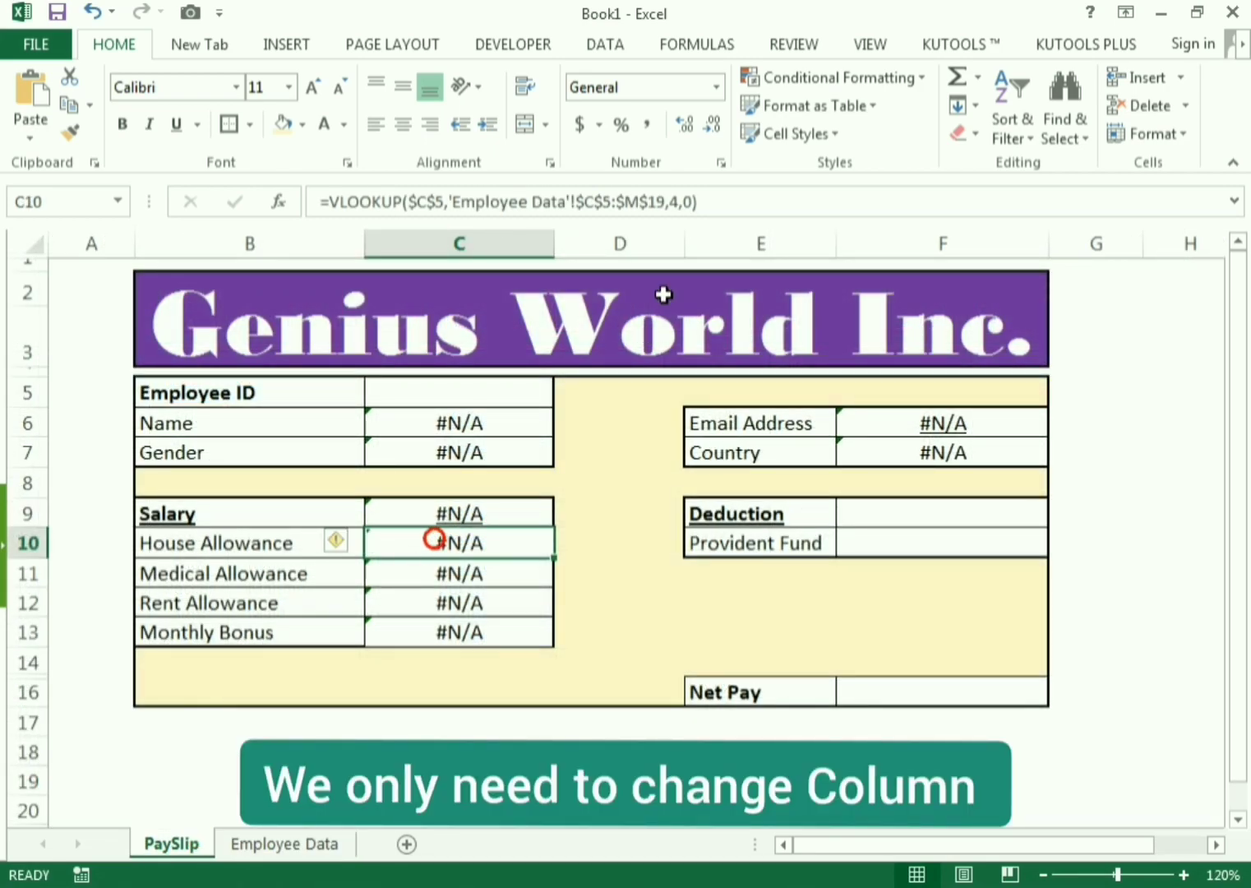
pyautogui.click(676, 202)
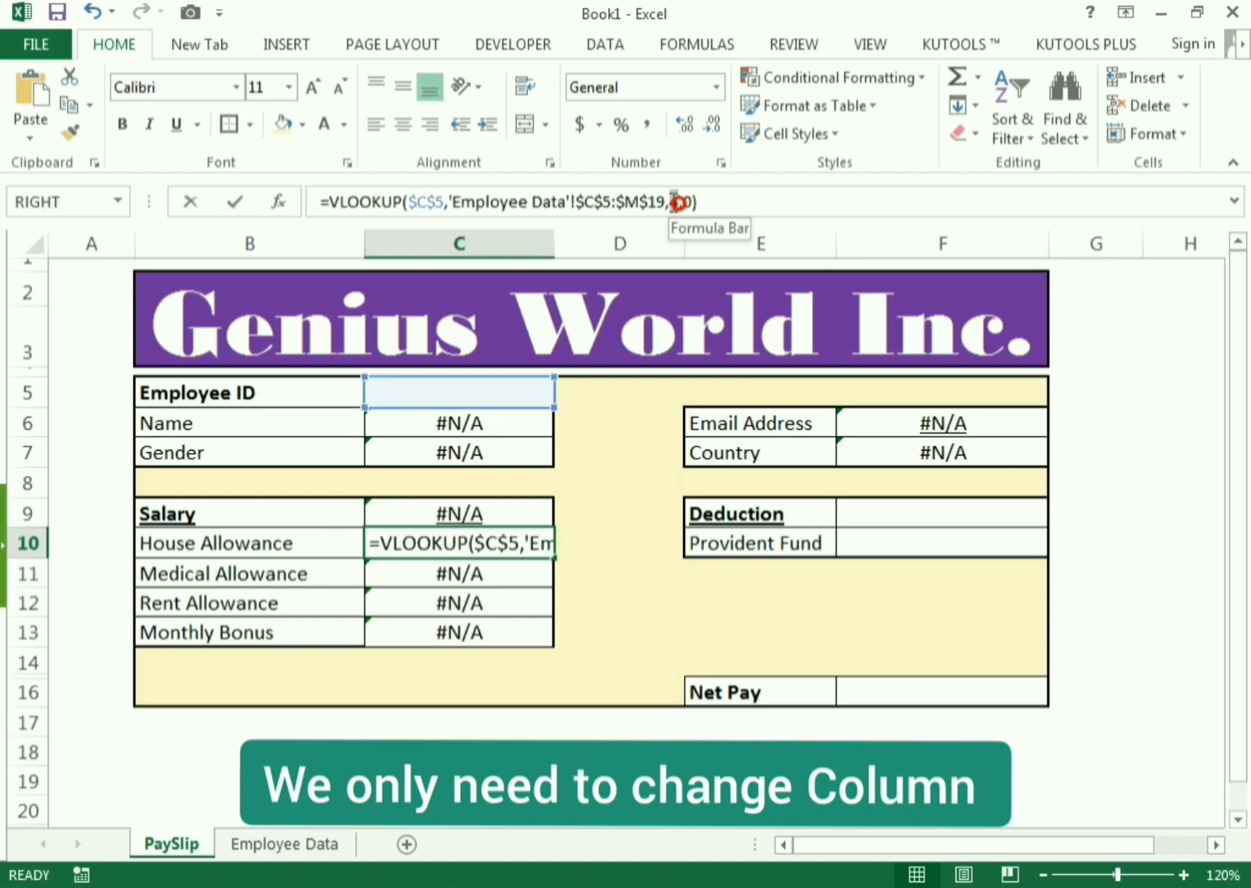
pyautogui.press('BackSpace')
pyautogui.write('7')
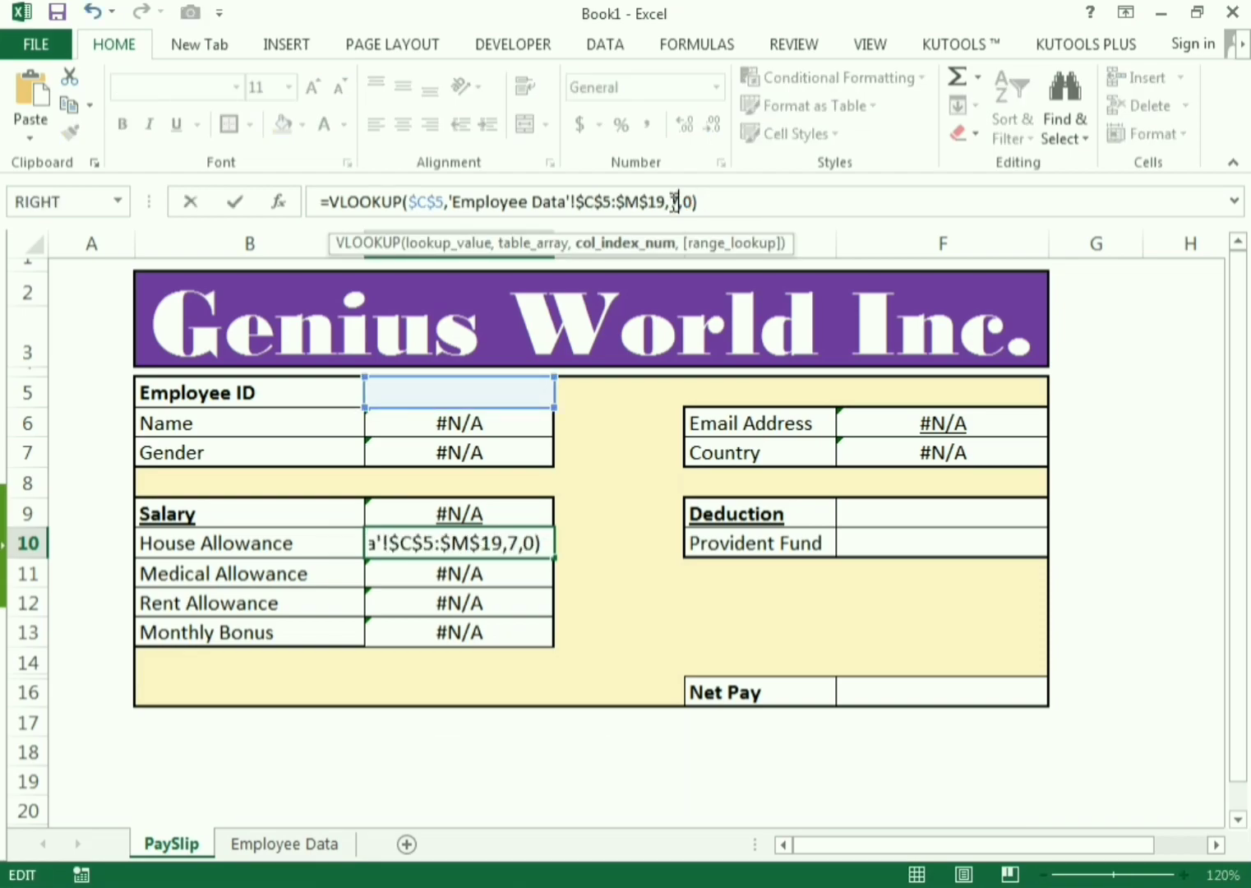
pyautogui.press('Return')
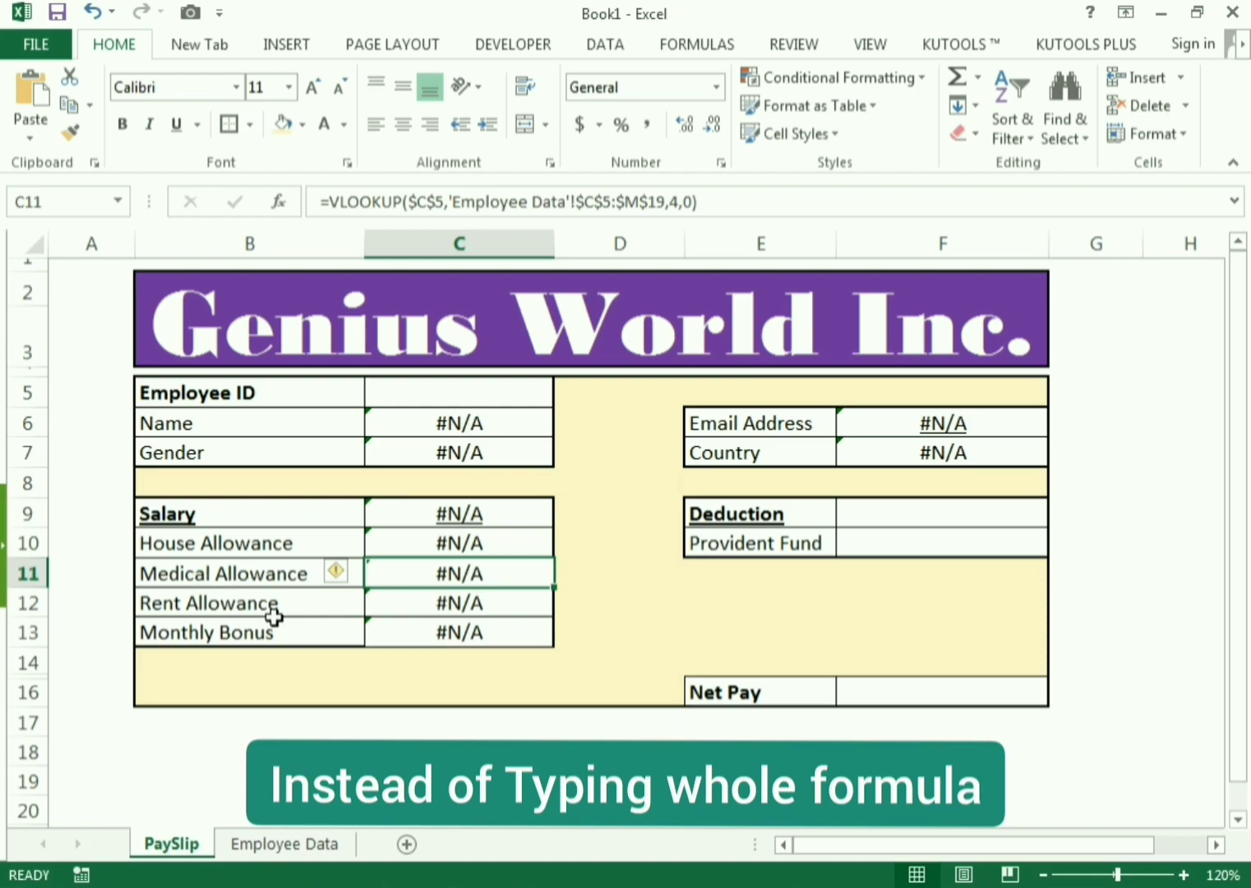
# Check the Medical Allowance column's position on the Employee Data sheet and set the column index in C11's formula to 8.
pyautogui.click(272, 844)
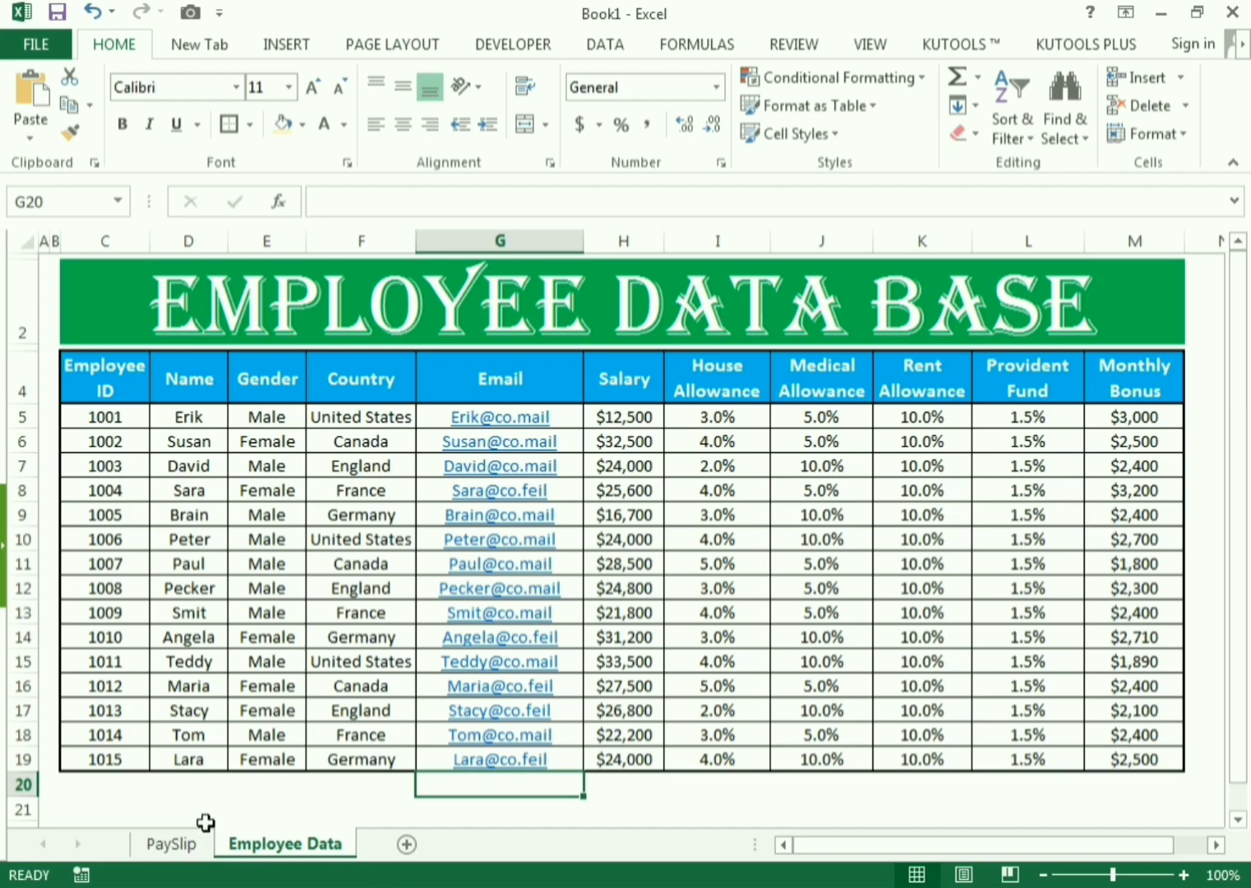
pyautogui.click(181, 843)
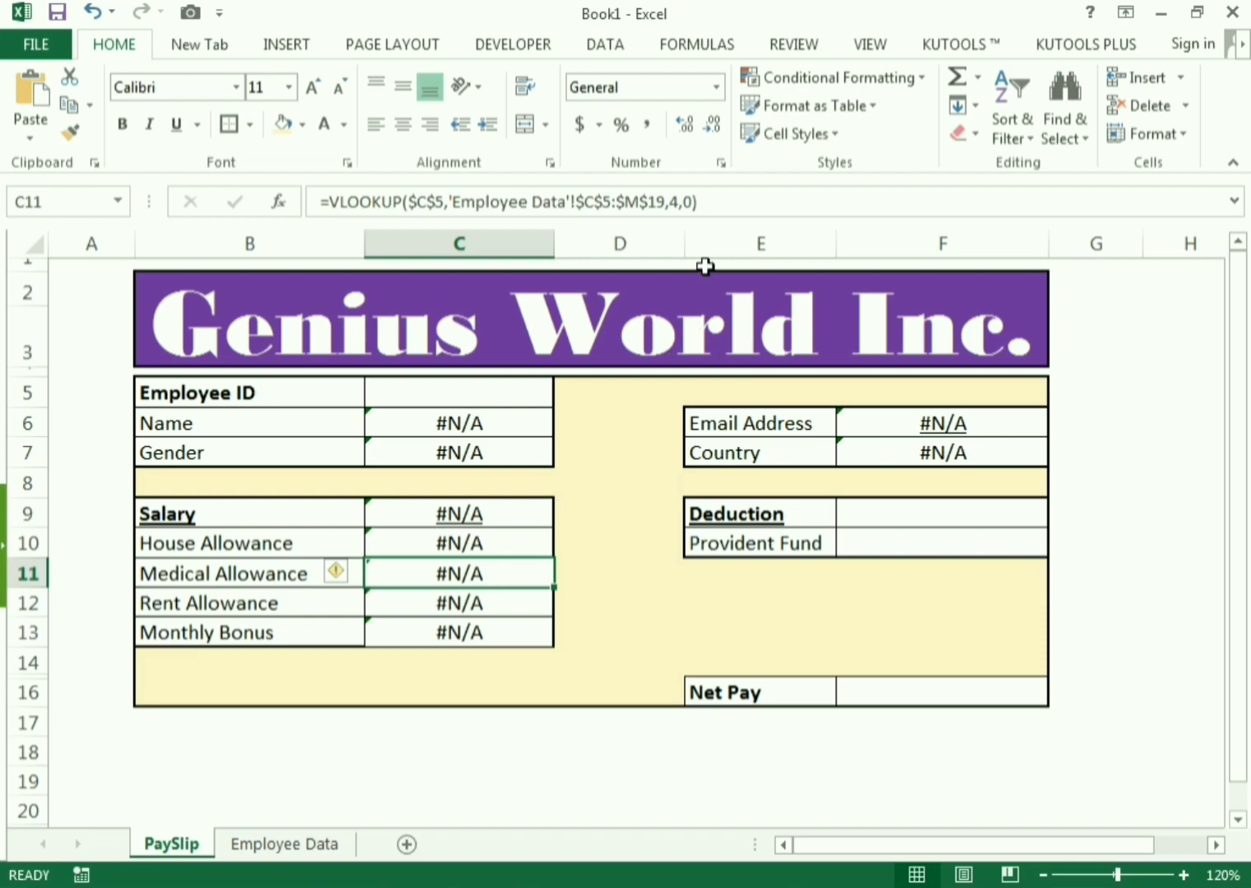
pyautogui.click(678, 206)
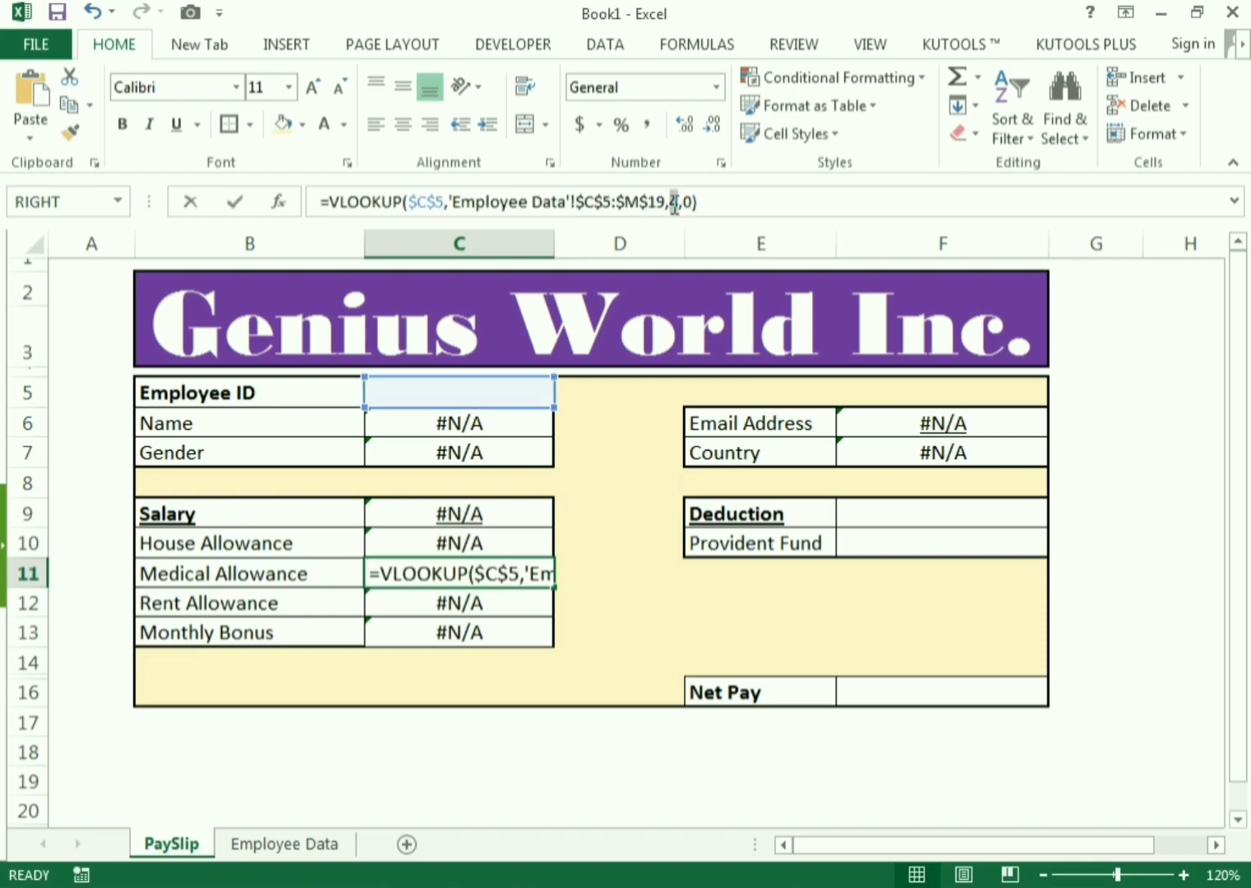
pyautogui.doubleClick(675, 203)
pyautogui.write('8')
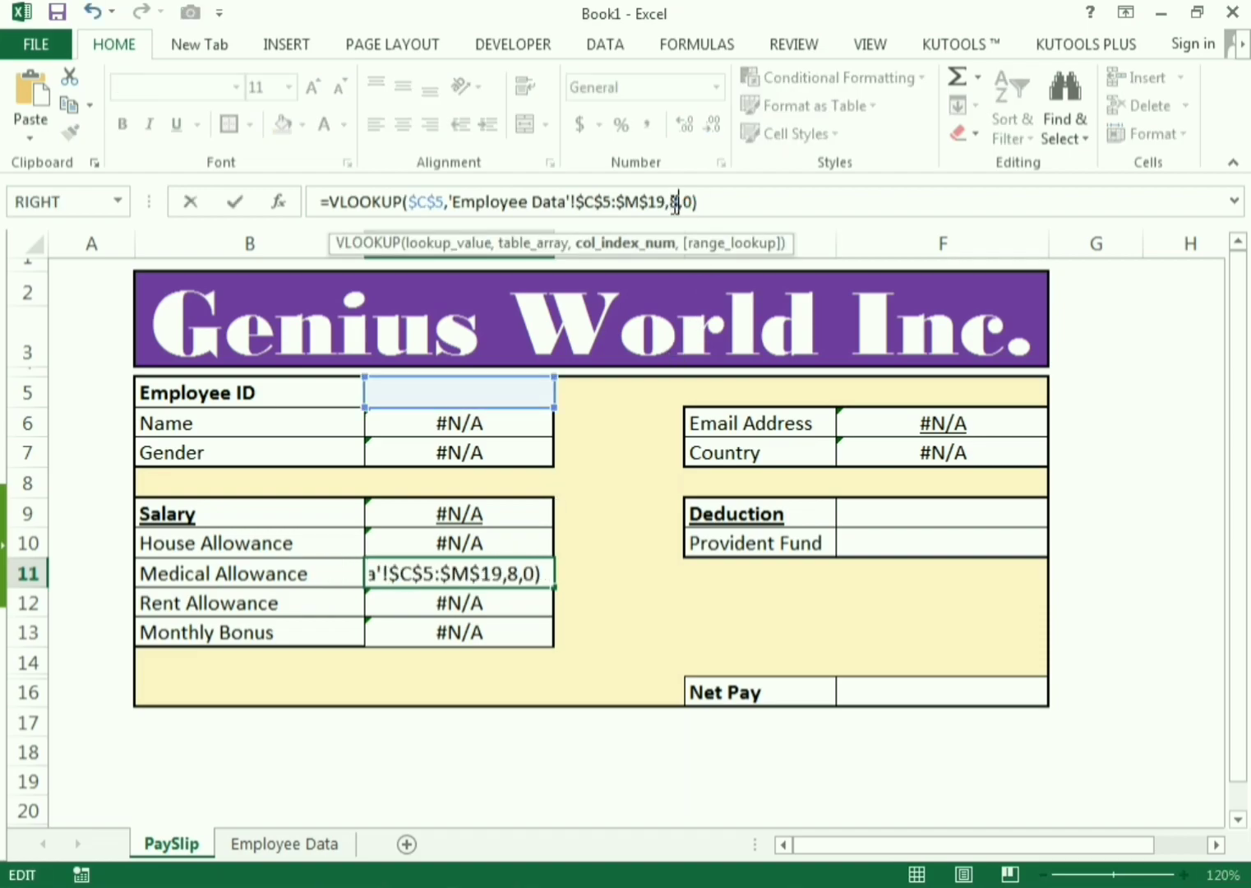
pyautogui.press('Return')
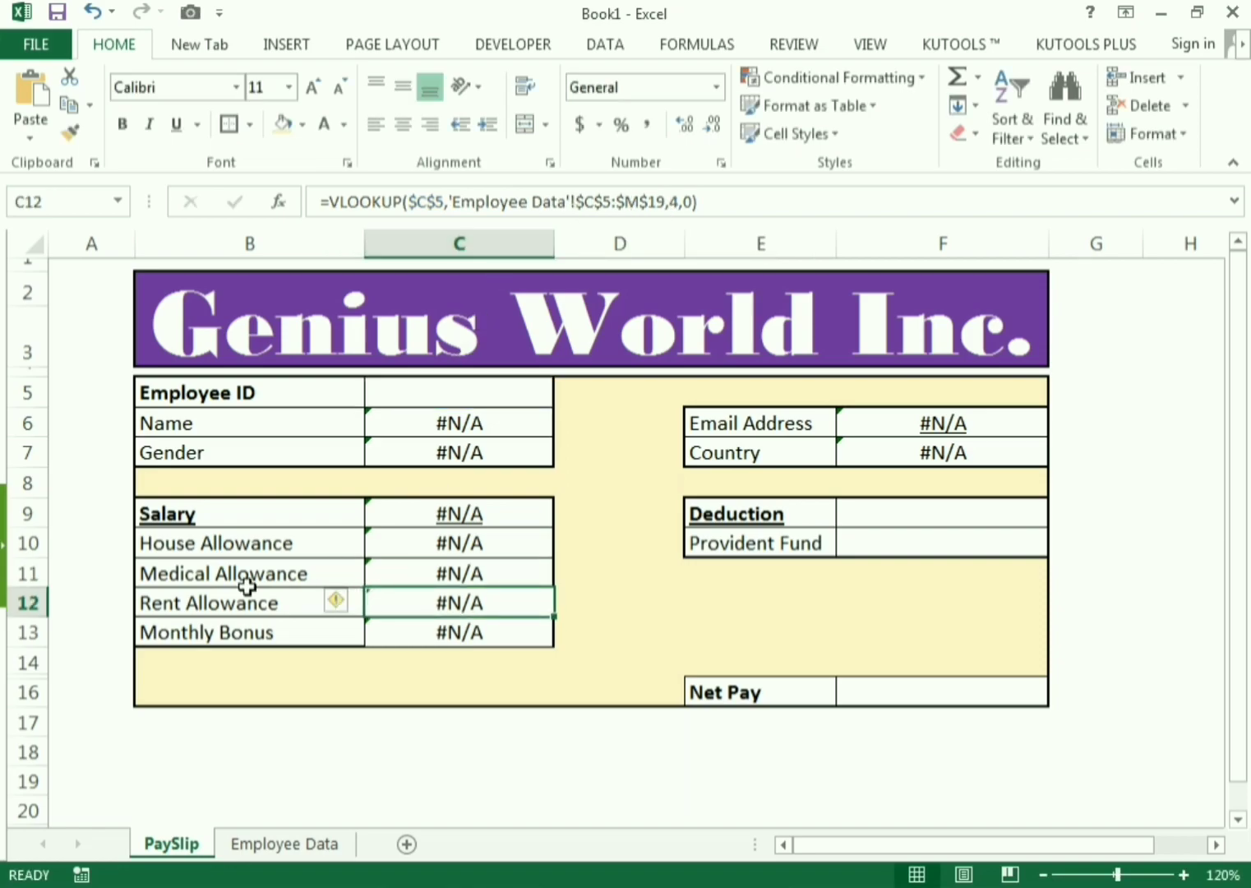
# Check the Rent Allowance column's position on the Employee Data sheet and set the column index in C12's formula to 9.
pyautogui.click(217, 602)
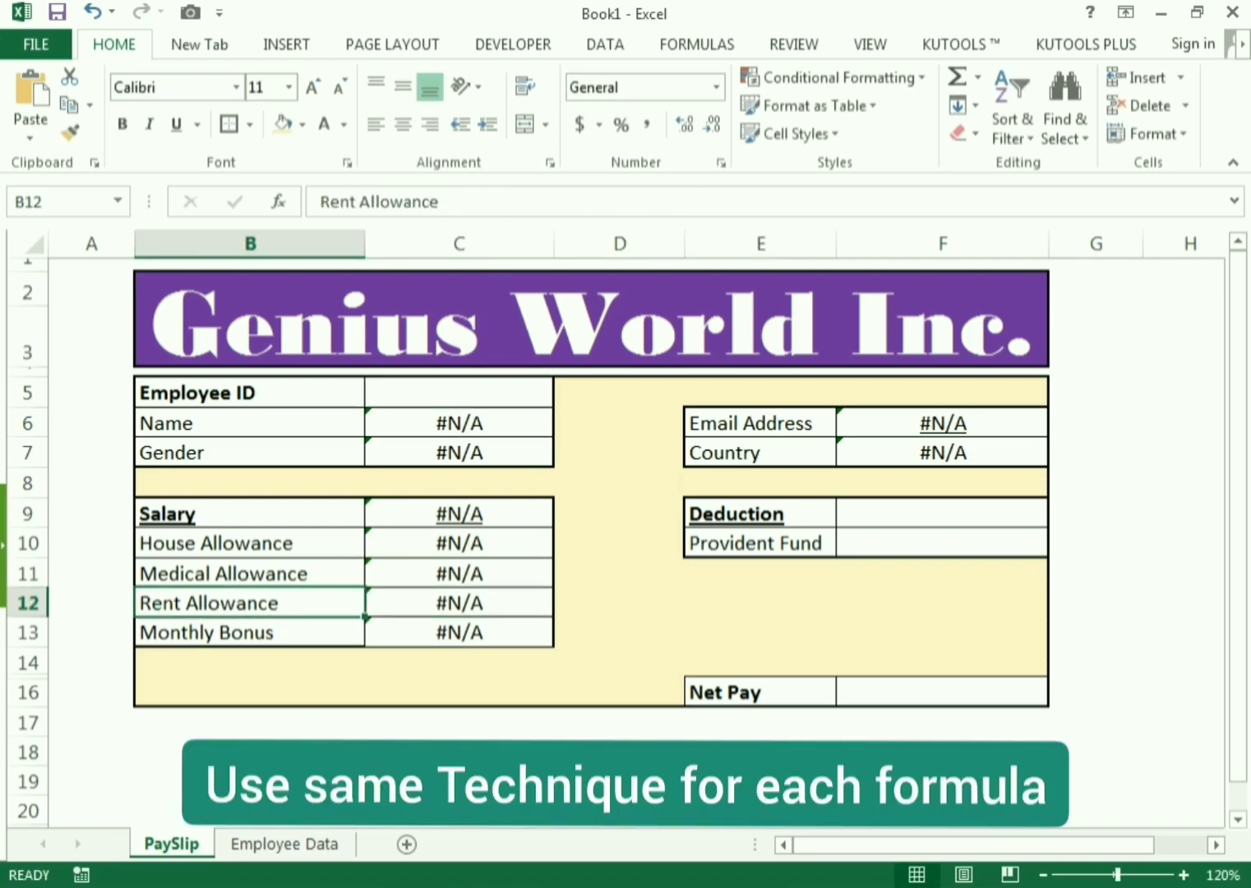
pyautogui.click(305, 842)
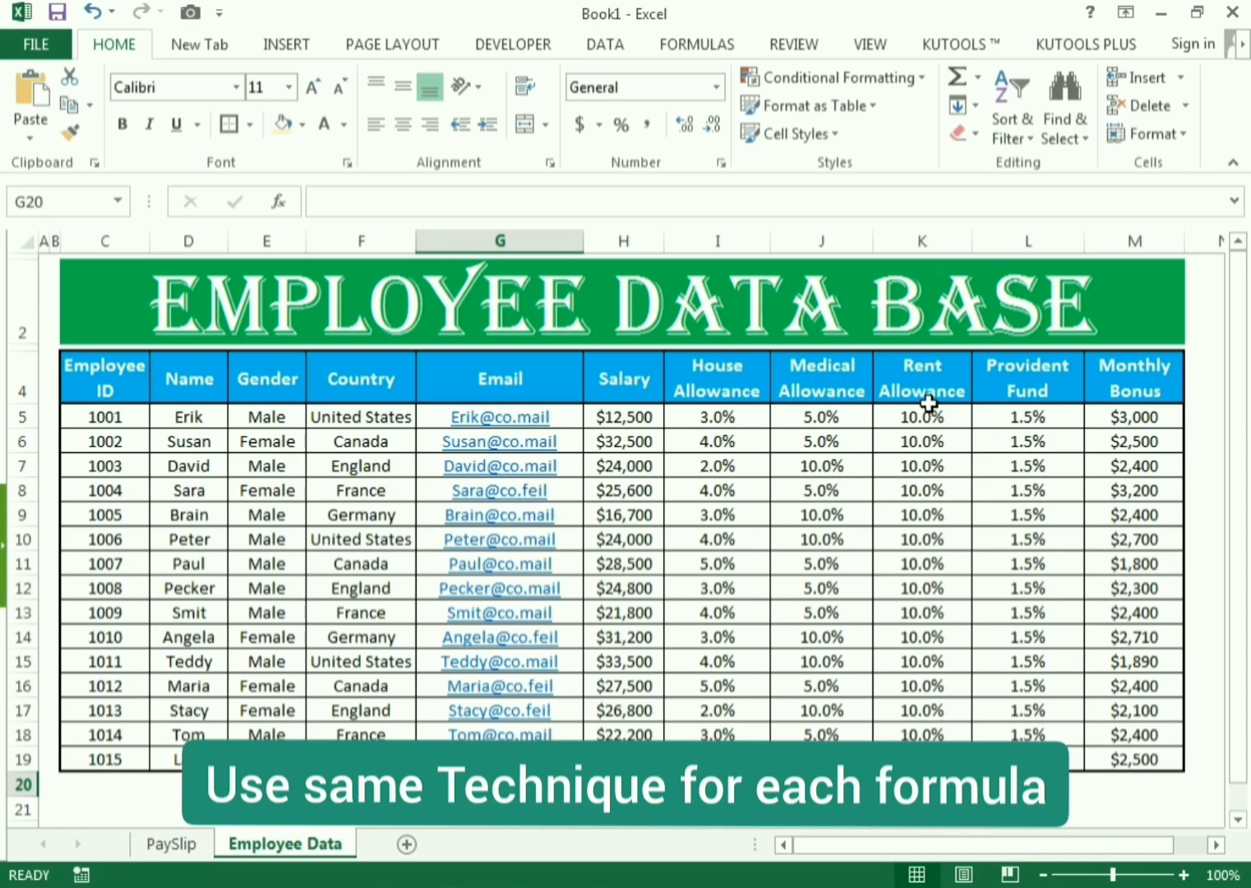
pyautogui.click(197, 844)
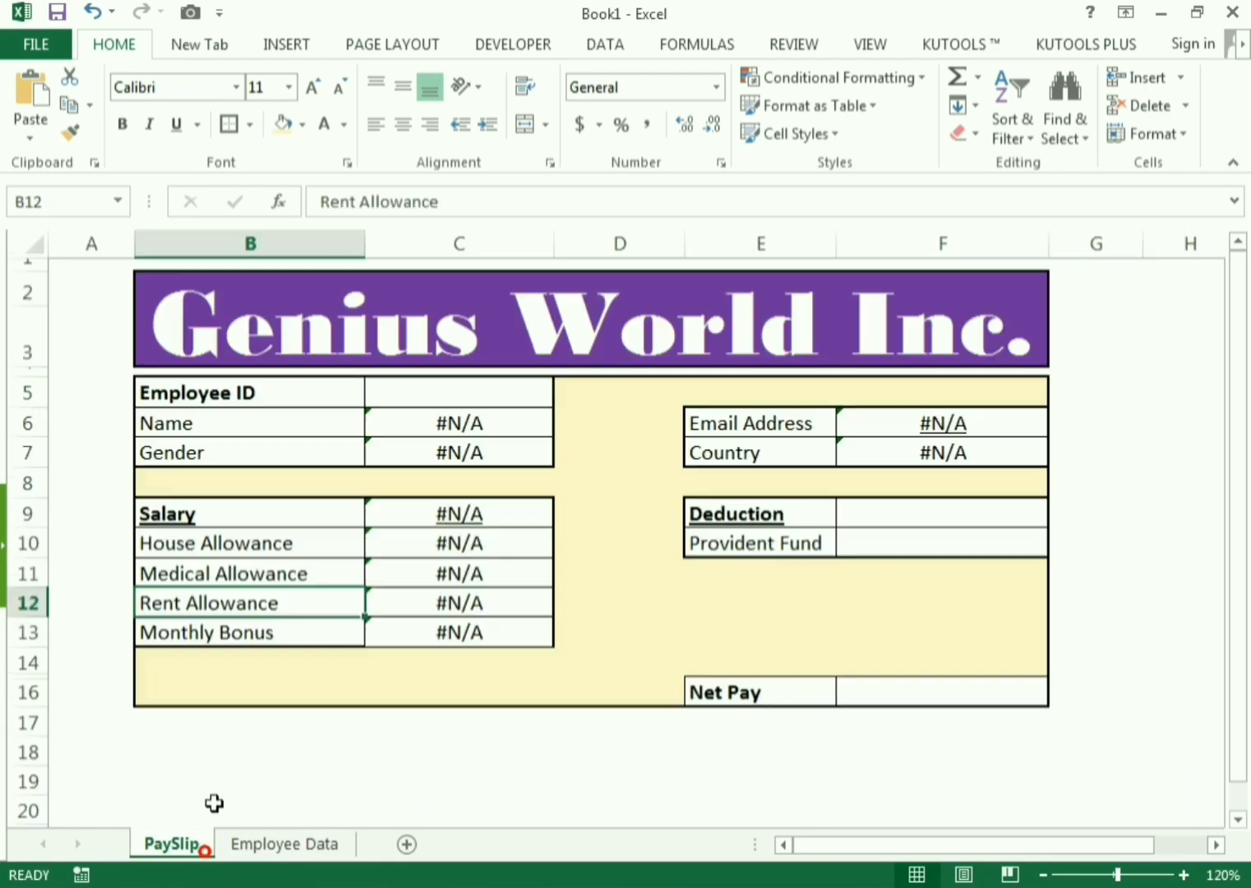
pyautogui.click(390, 602)
pyautogui.click(669, 203)
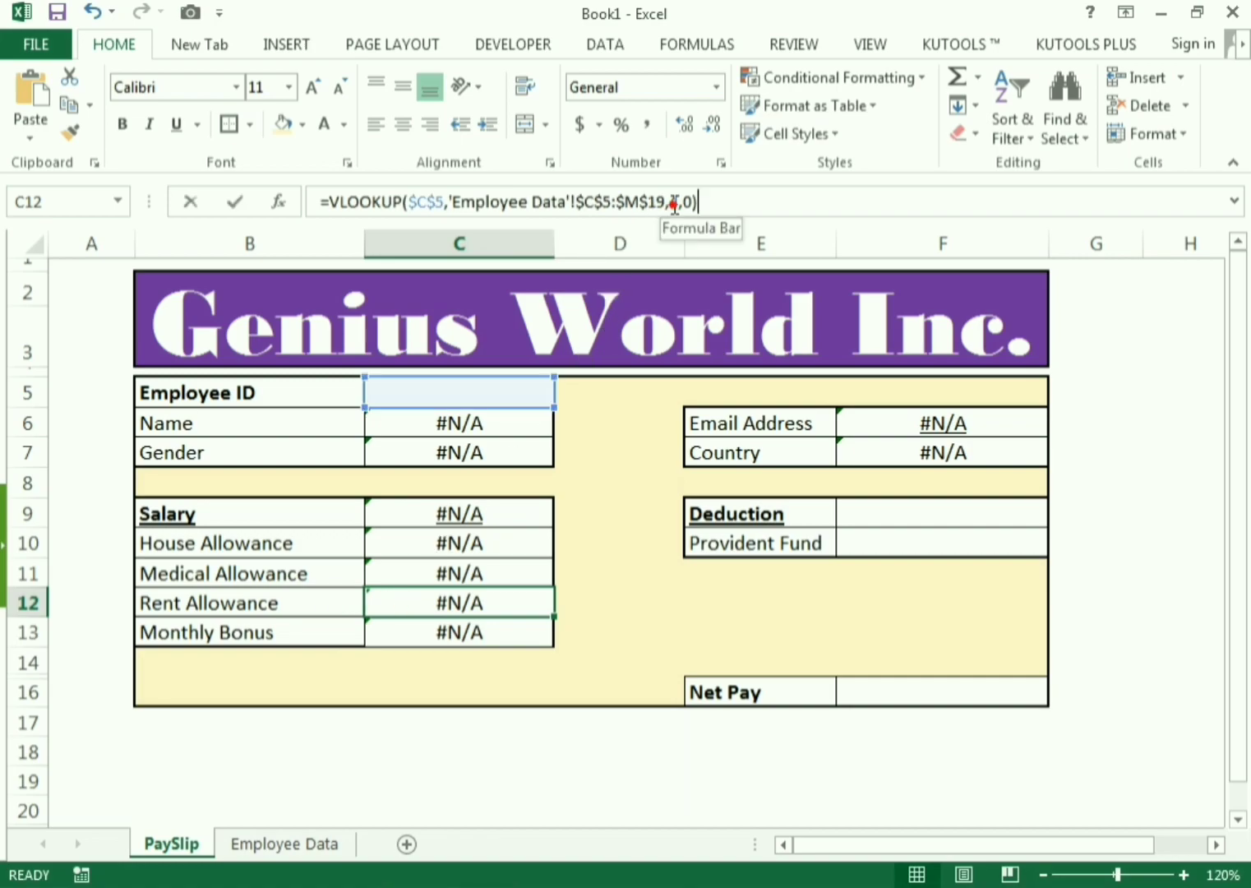
pyautogui.doubleClick(673, 203)
pyautogui.write('9')
pyautogui.press('Return')
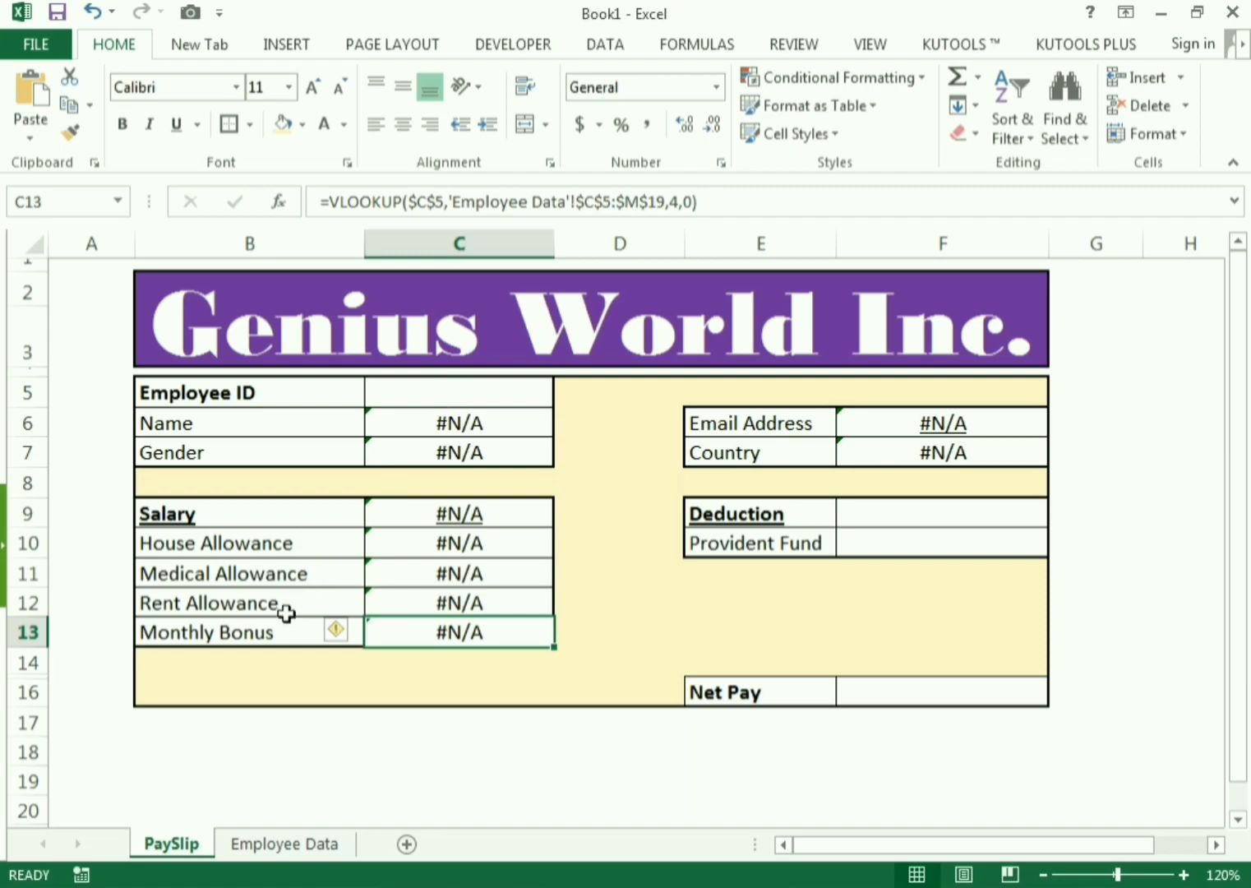
# Check the Monthly Bonus column's position on the Employee Data sheet and set the column index in C13's formula to 11.
pyautogui.click(281, 618)
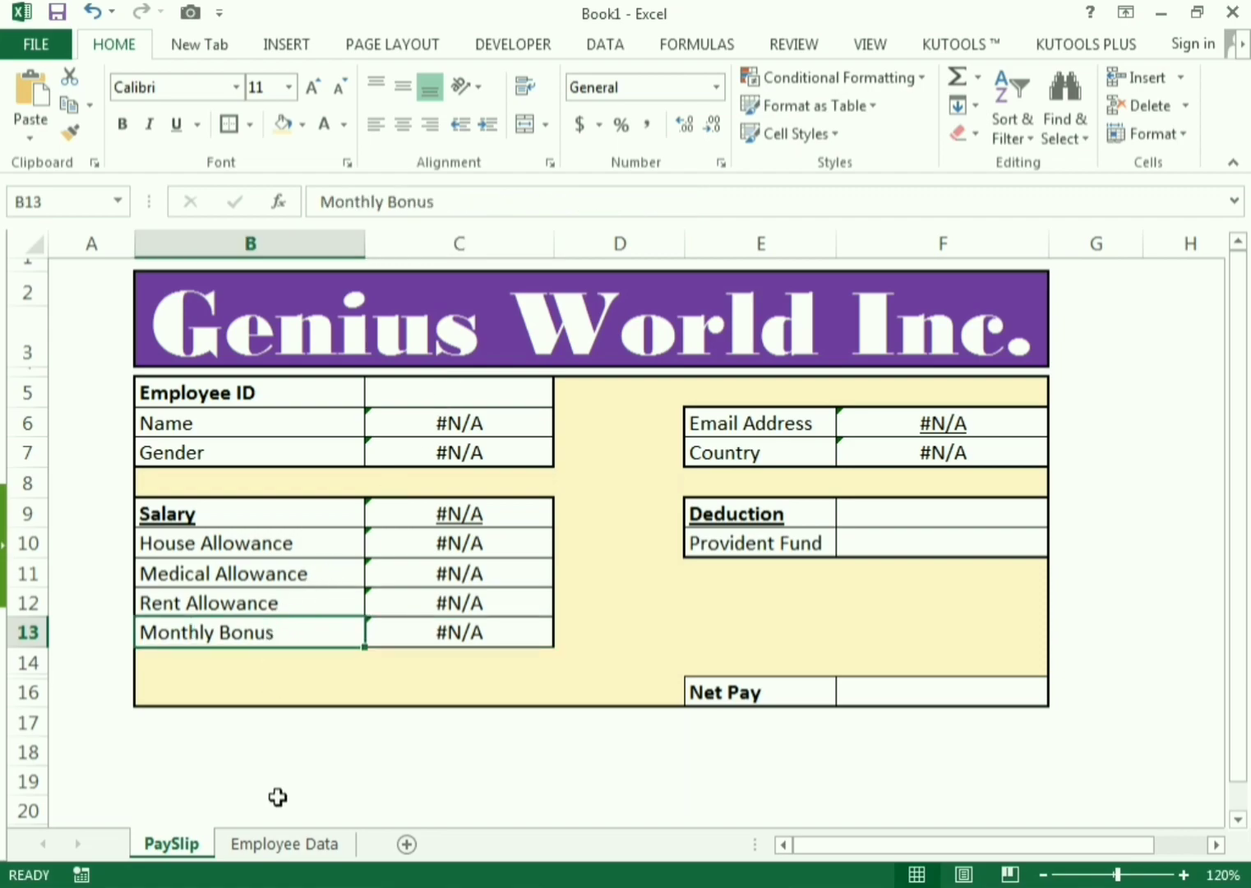
pyautogui.click(271, 843)
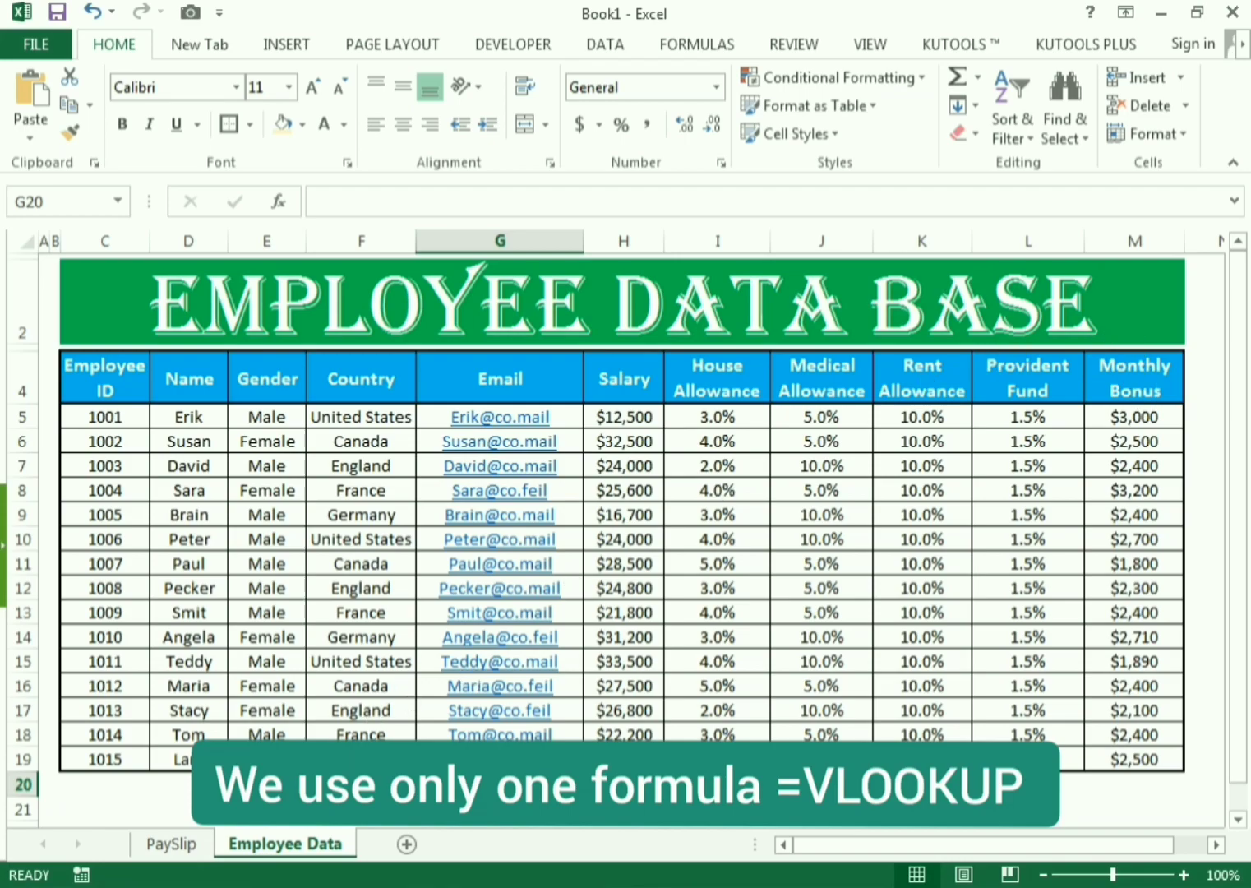
pyautogui.click(174, 840)
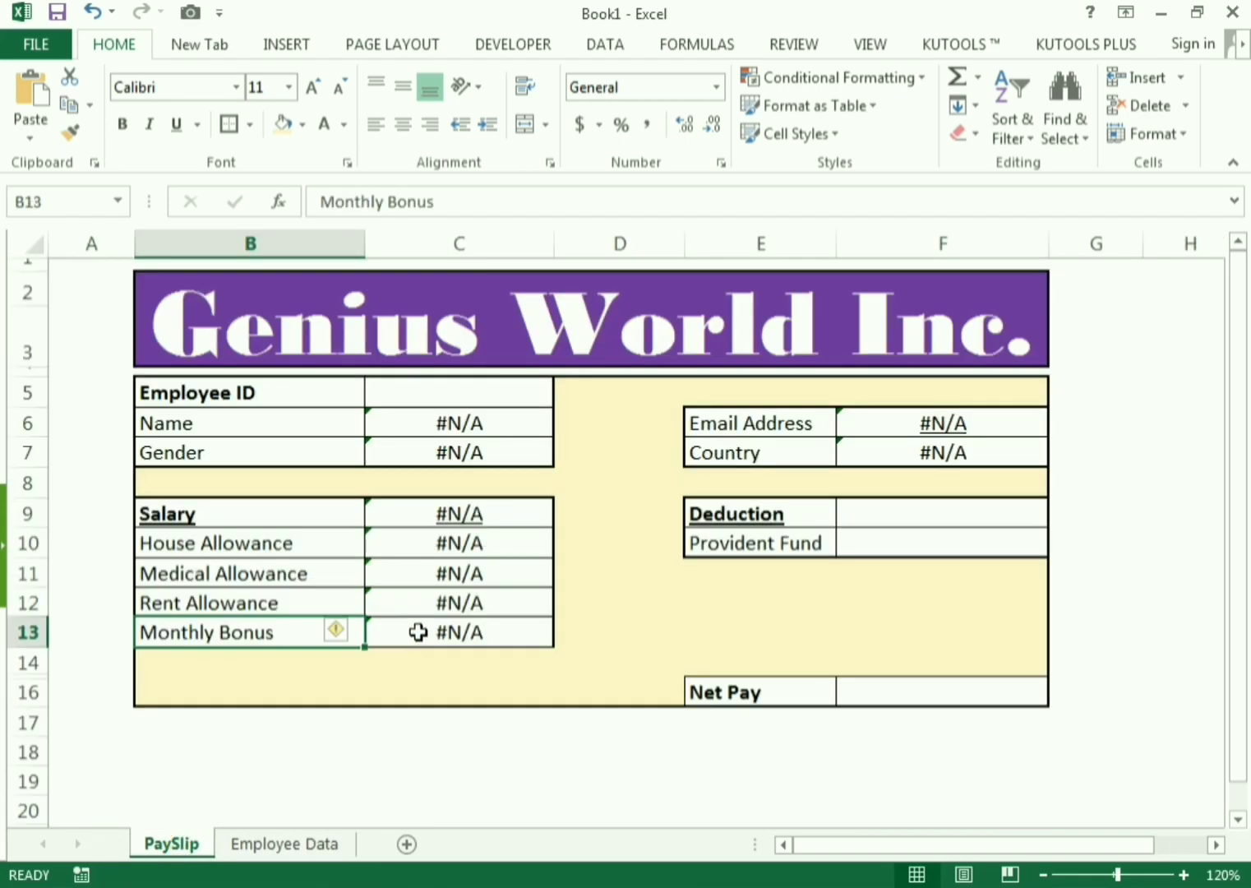
pyautogui.click(418, 631)
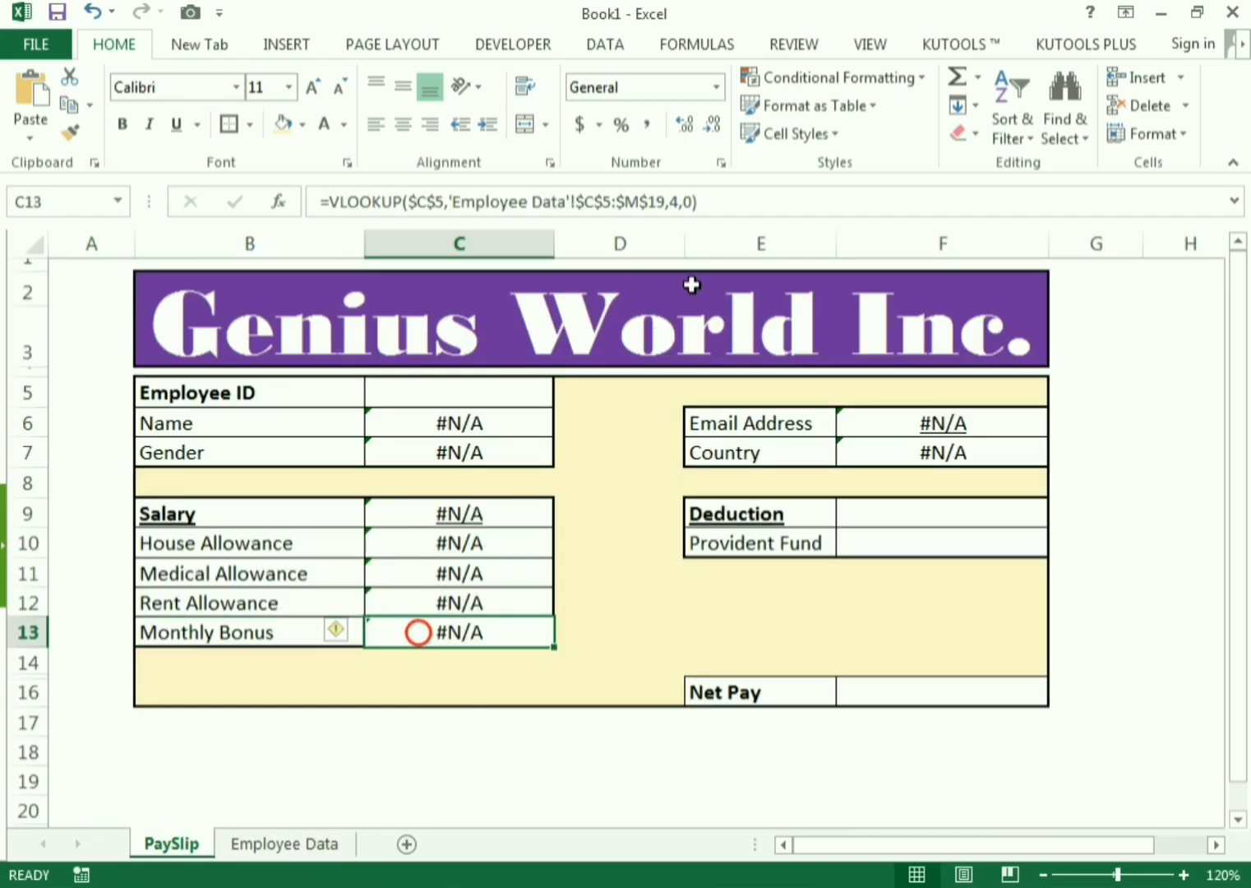
pyautogui.click(679, 203)
pyautogui.doubleClick(674, 202)
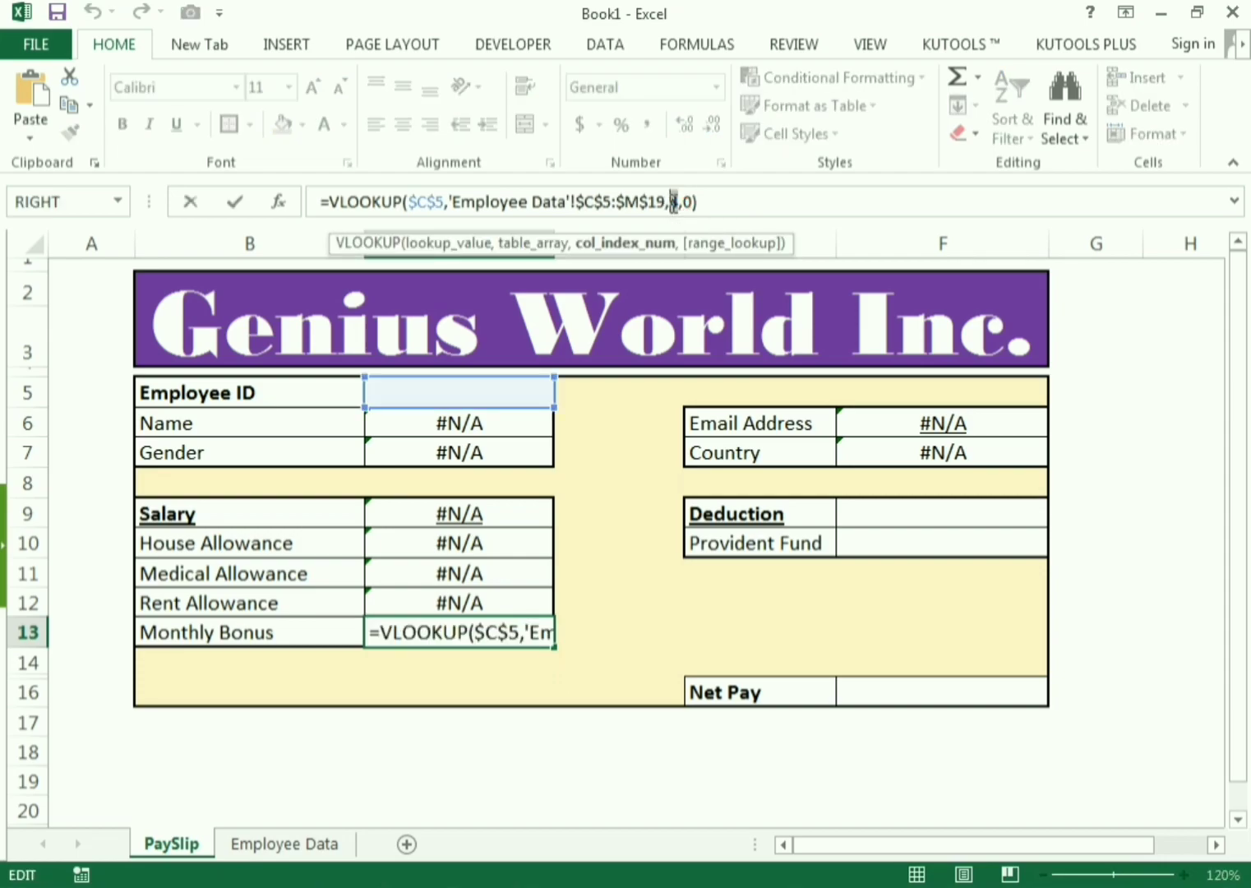
pyautogui.write('11')
pyautogui.press('Return')
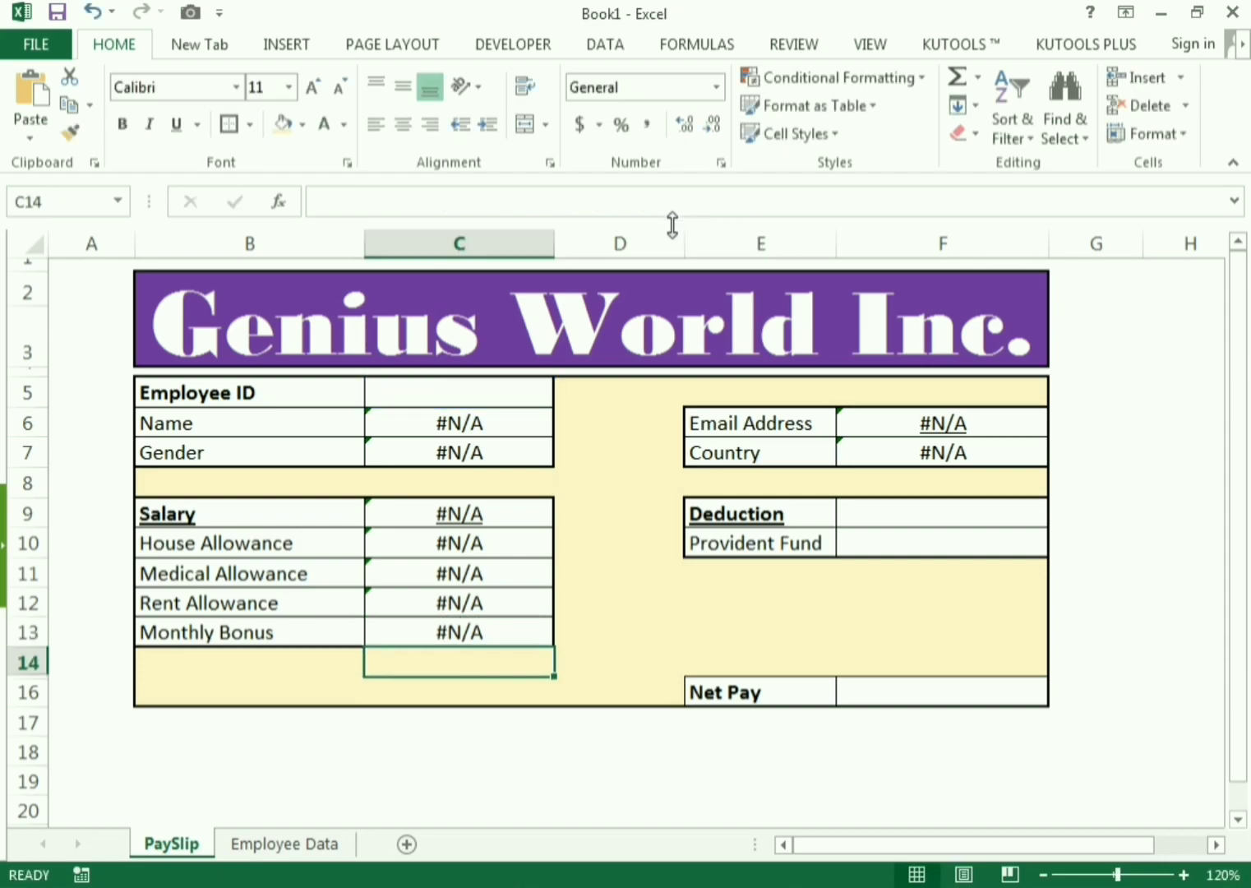
# Copy the full formula text of the Monthly Bonus cell C13 and paste it into the Provident Fund cell F10.
pyautogui.click(489, 632)
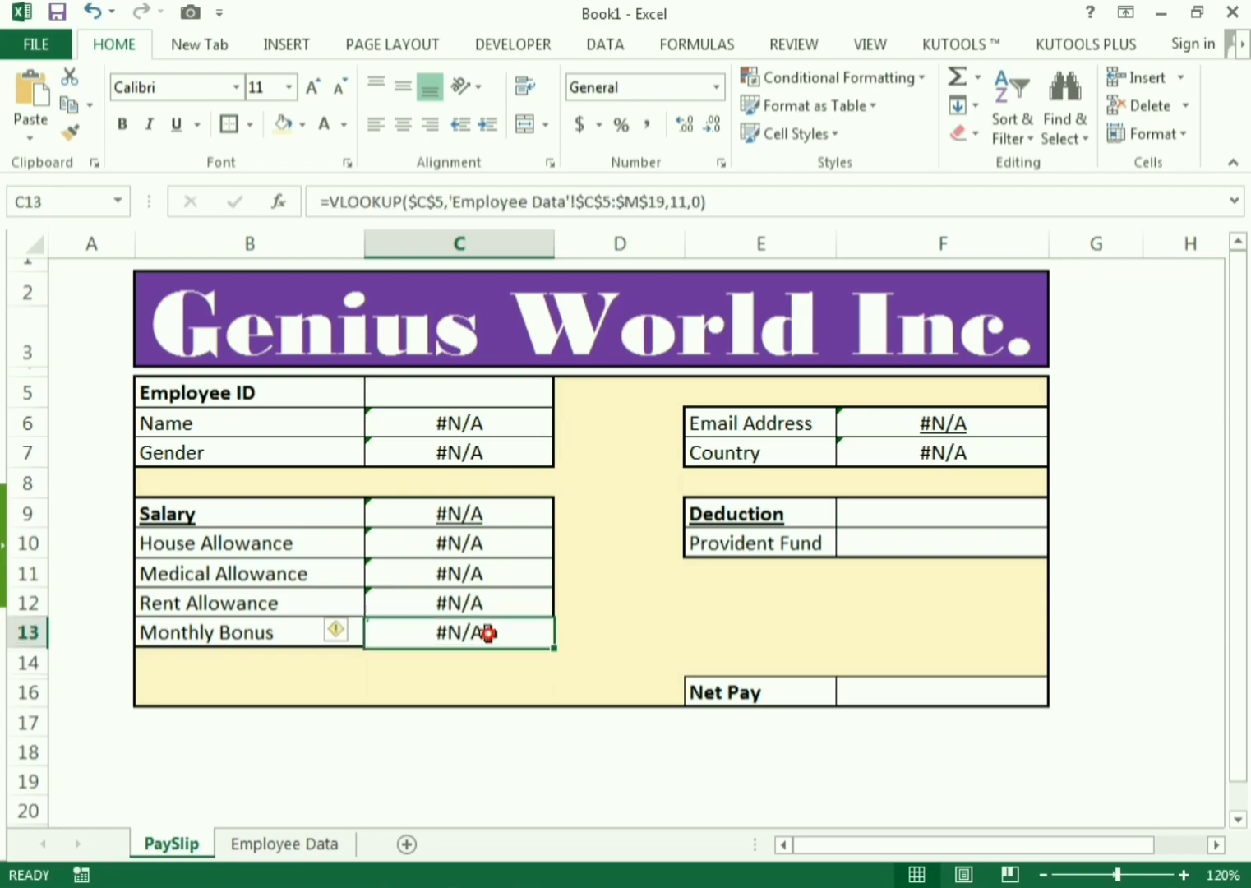
pyautogui.doubleClick(391, 201)
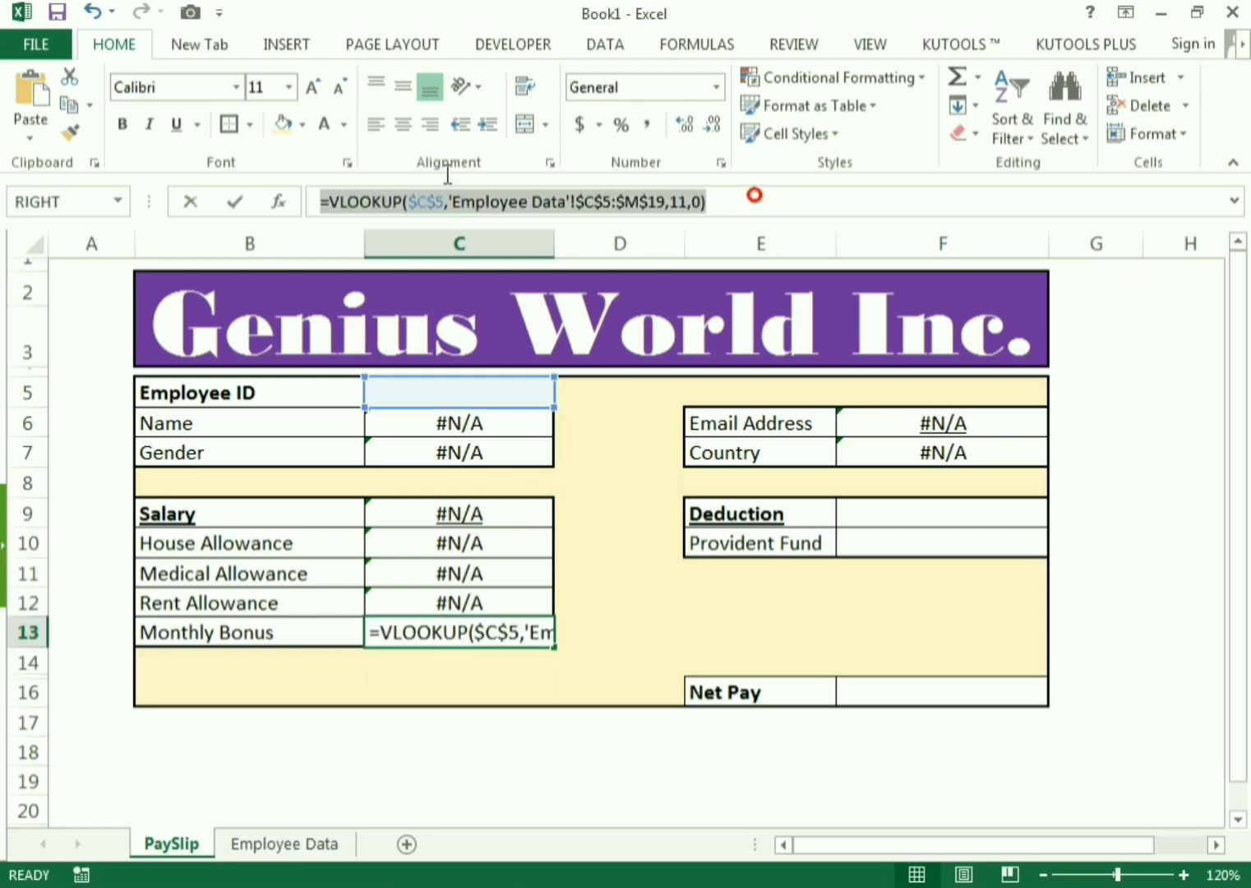
pyautogui.rightClick(393, 192)
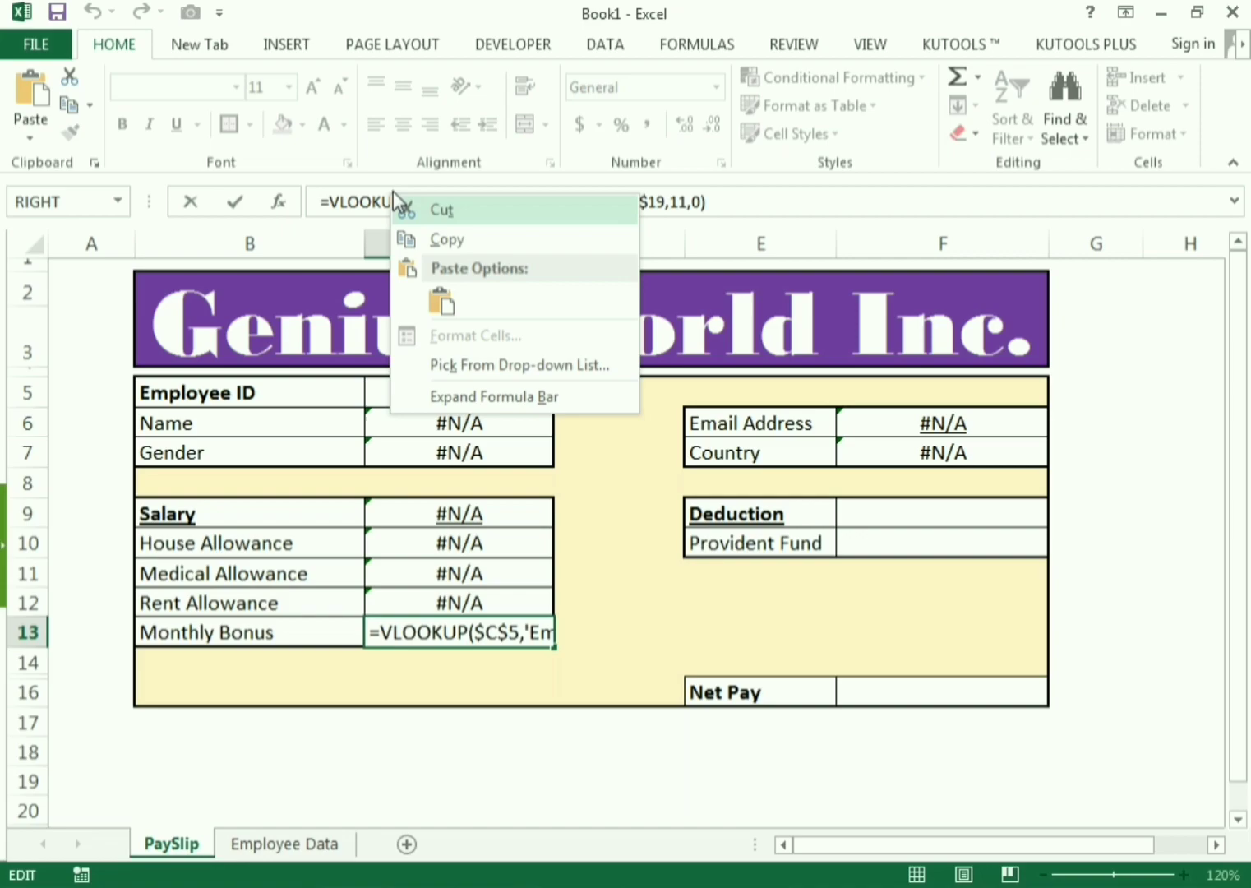
pyautogui.click(464, 239)
pyautogui.press('Escape')
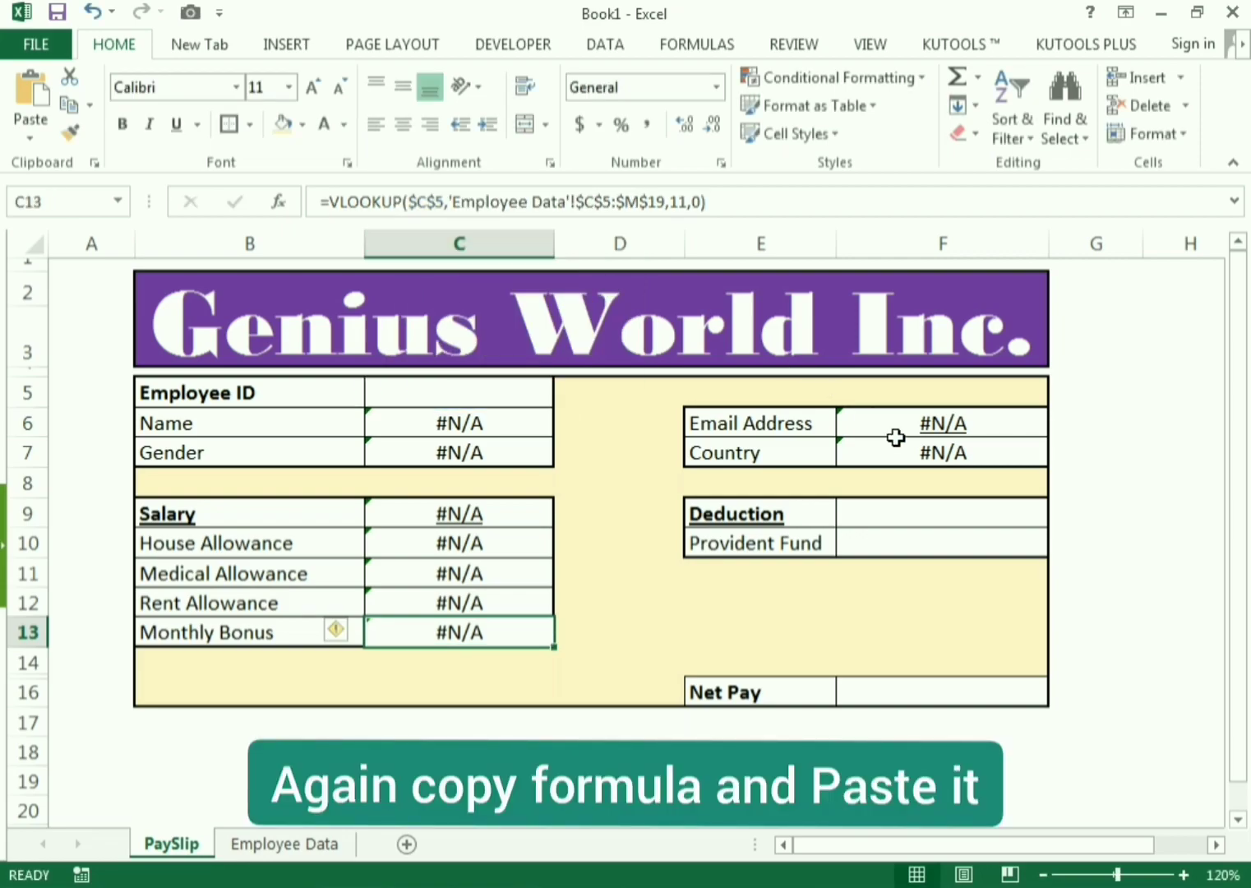
pyautogui.click(936, 549)
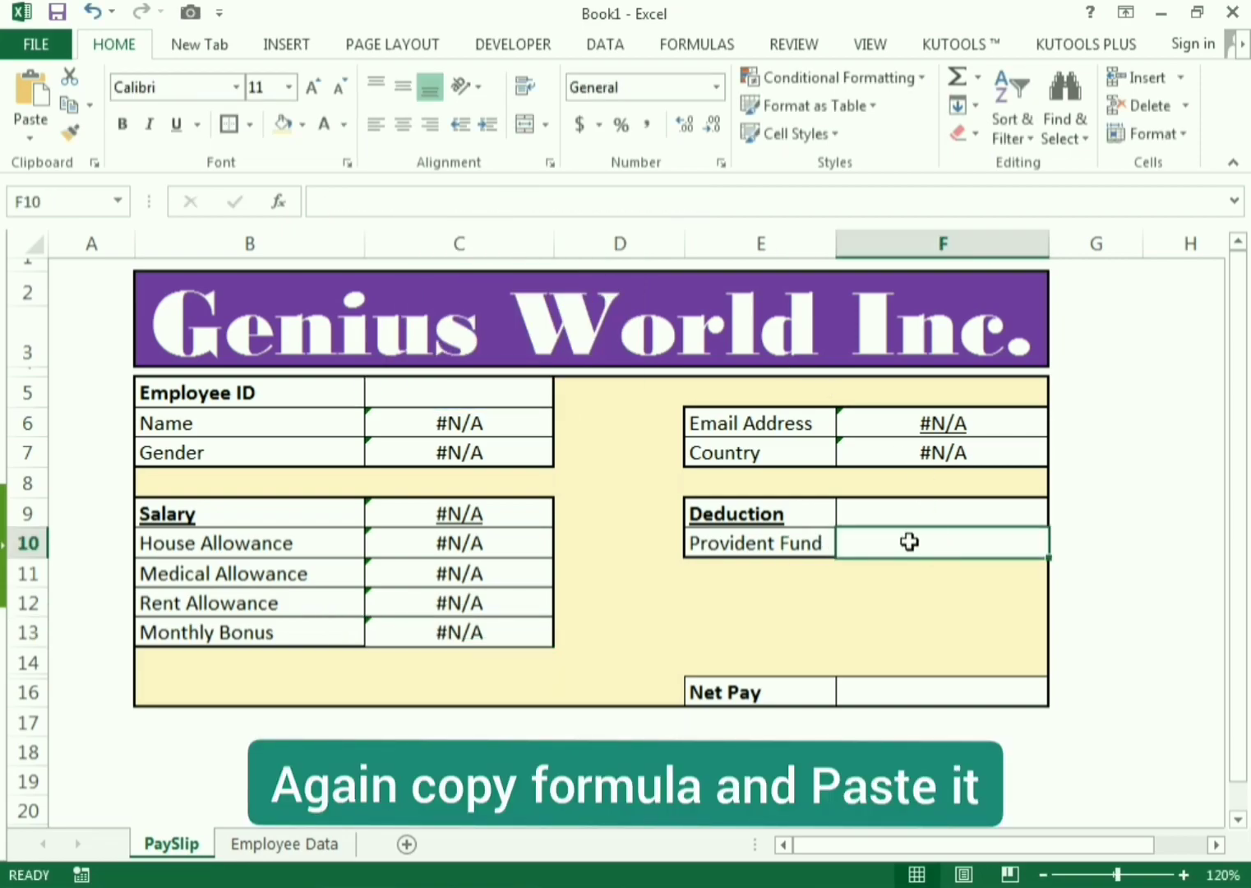
pyautogui.rightClick(909, 541)
pyautogui.click(960, 161)
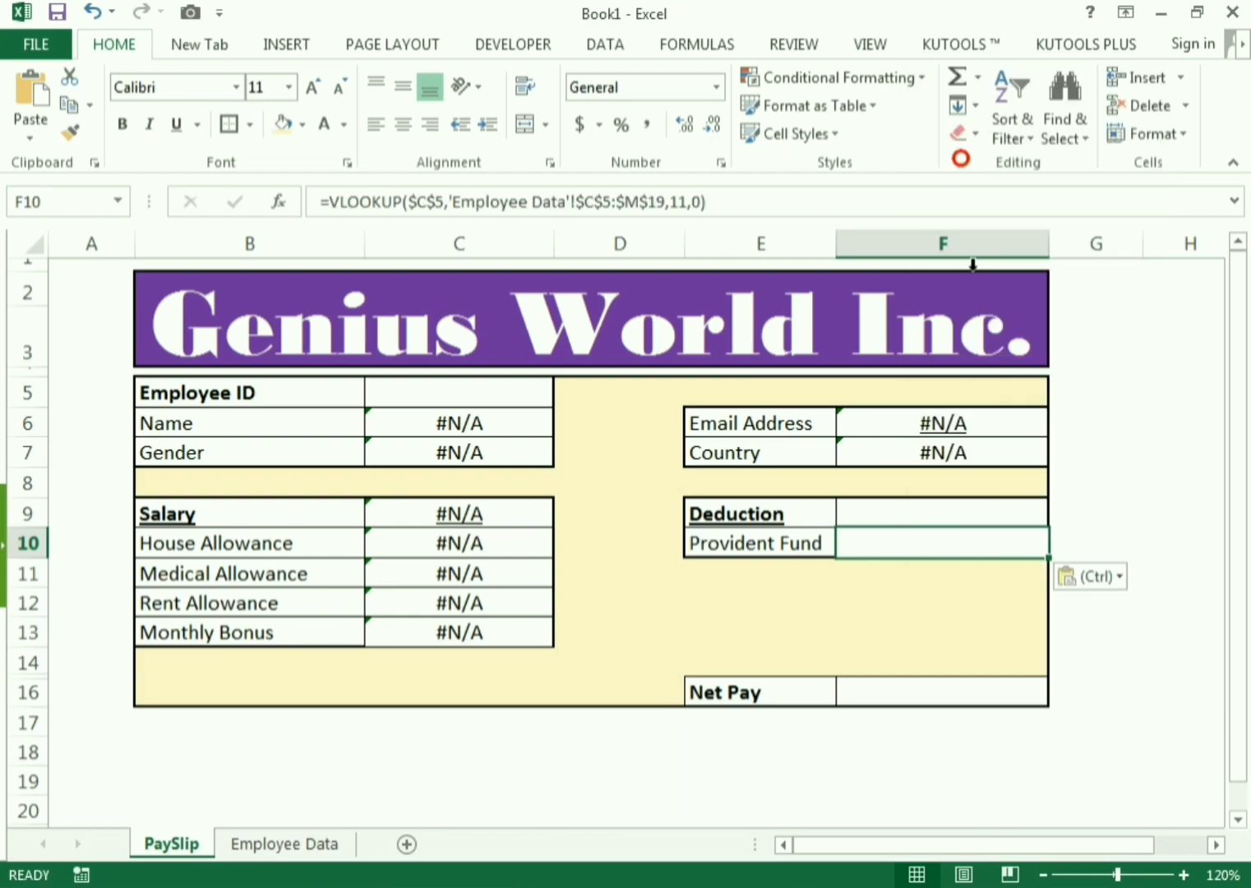
# Check the Provident Fund column's position on the Employee Data sheet and set the column index in F10's formula to 10.
pyautogui.click(699, 546)
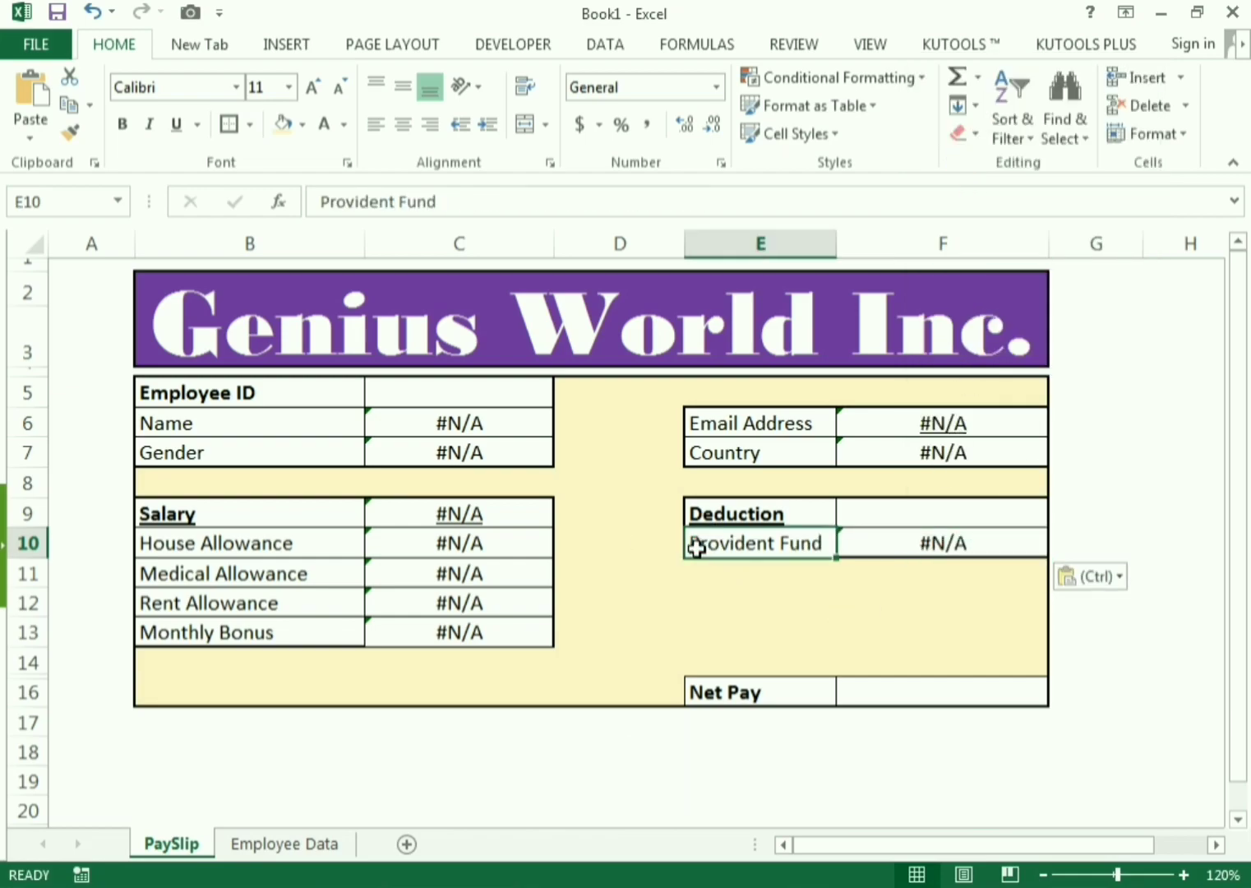
pyautogui.click(285, 843)
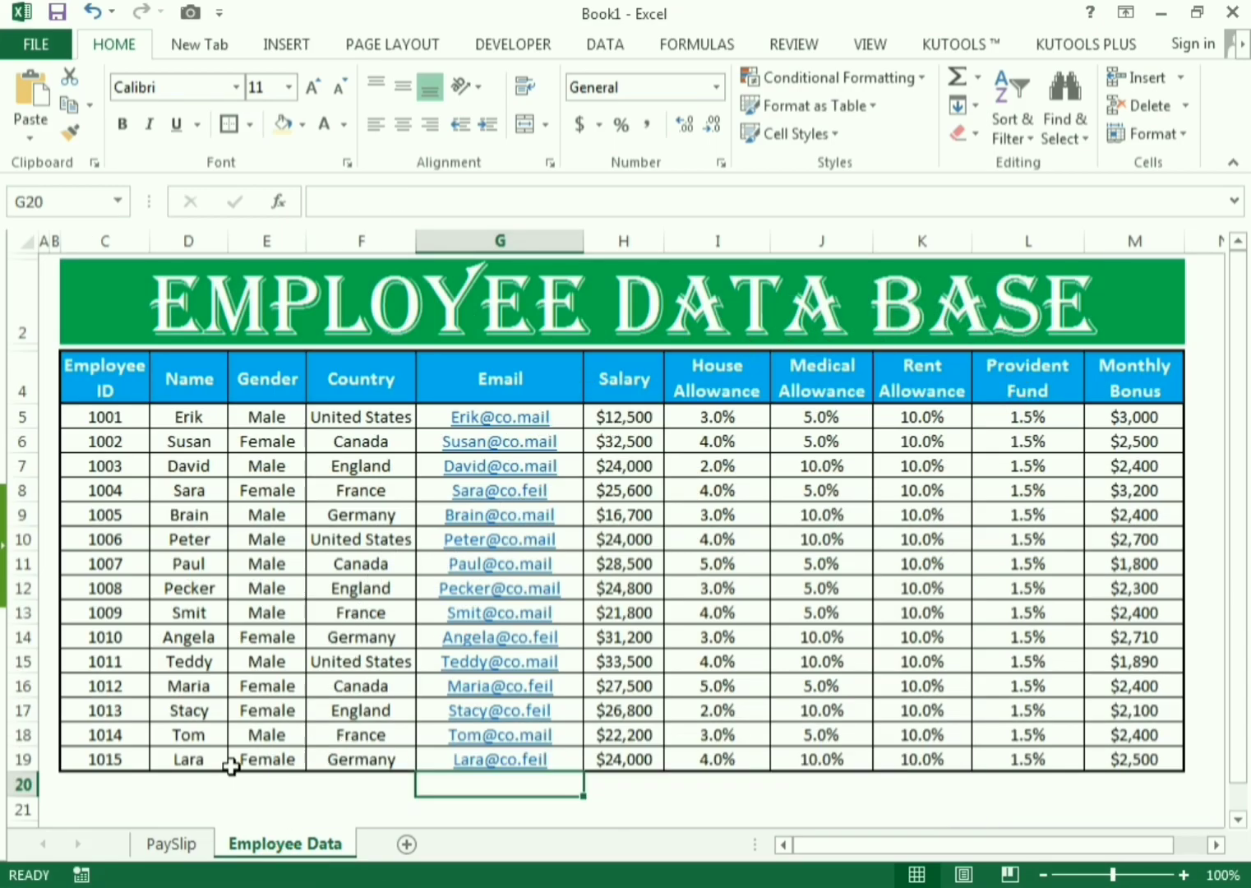
pyautogui.click(170, 843)
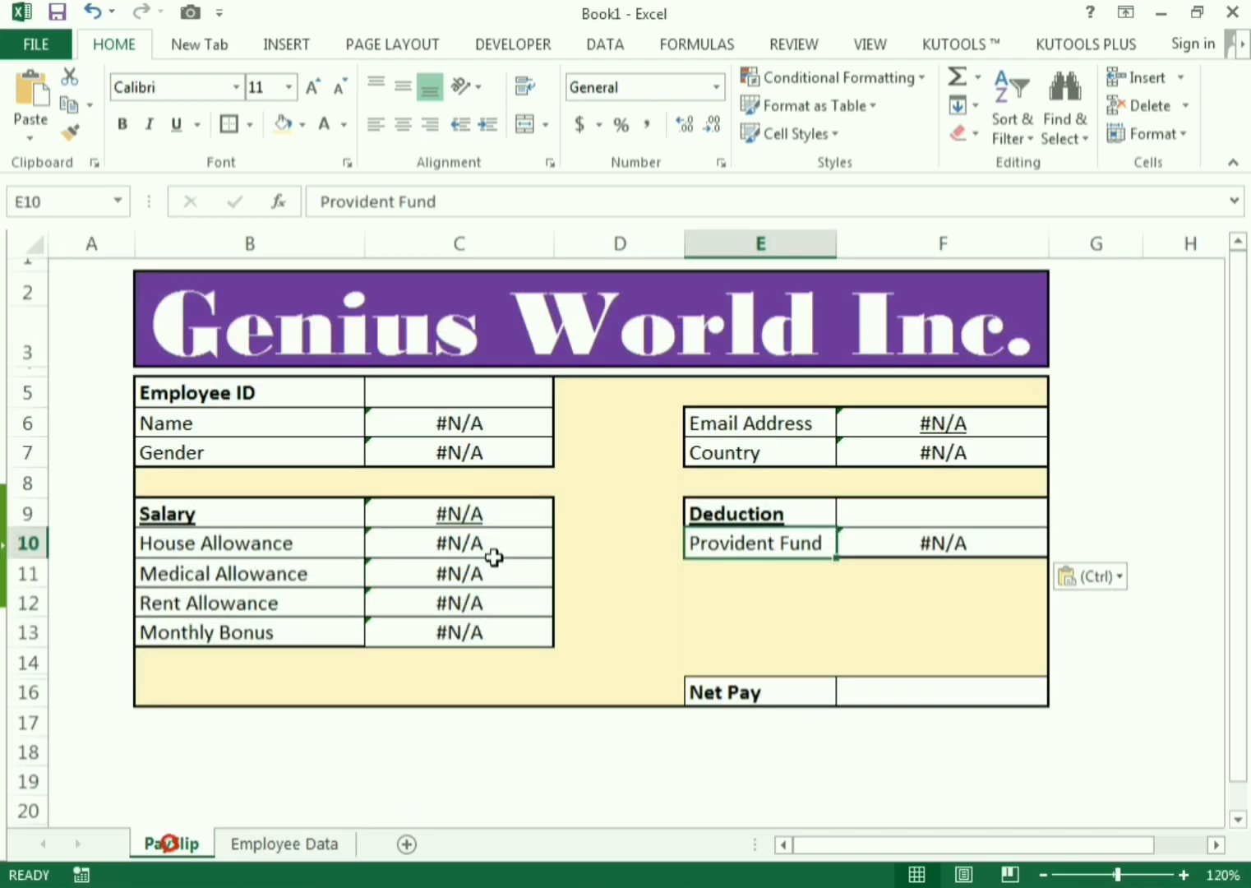
pyautogui.click(934, 541)
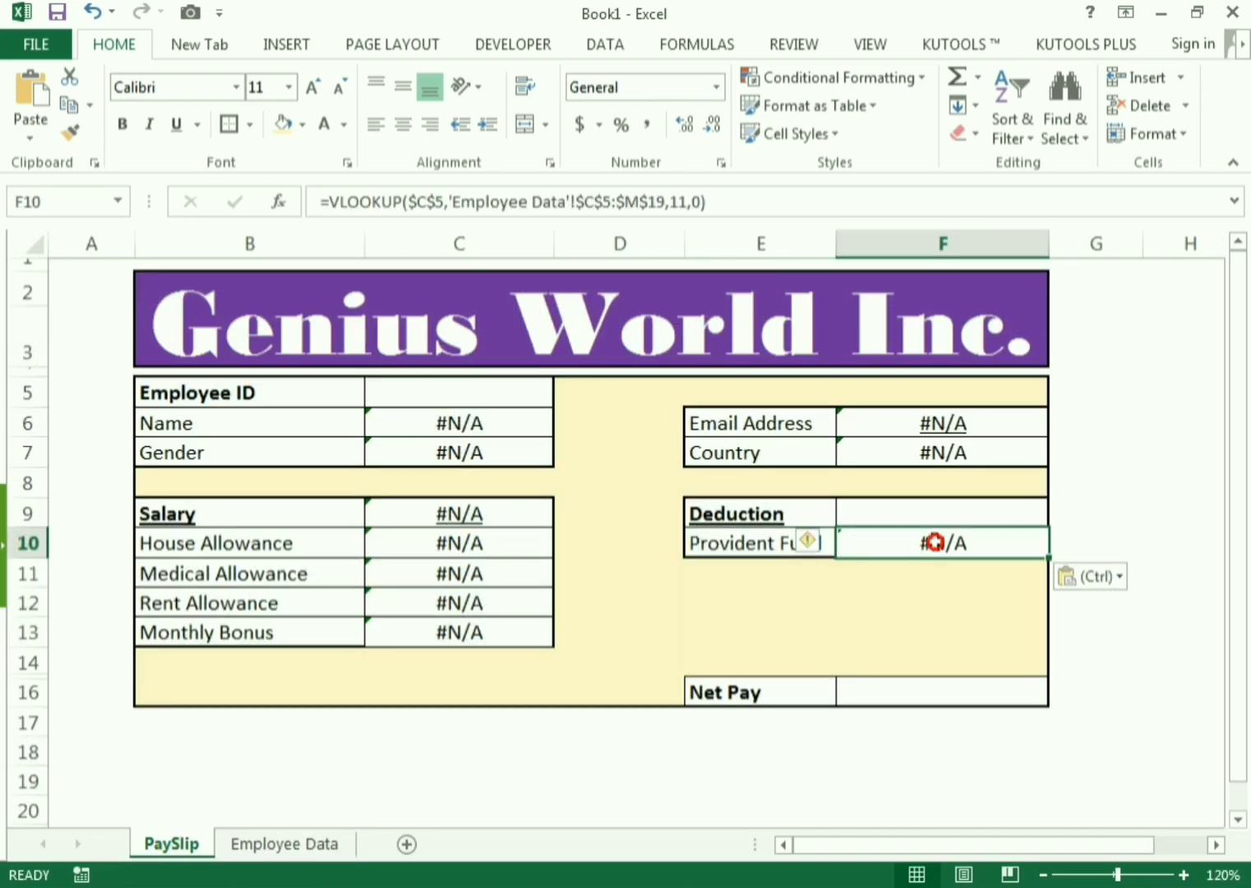
pyautogui.click(674, 203)
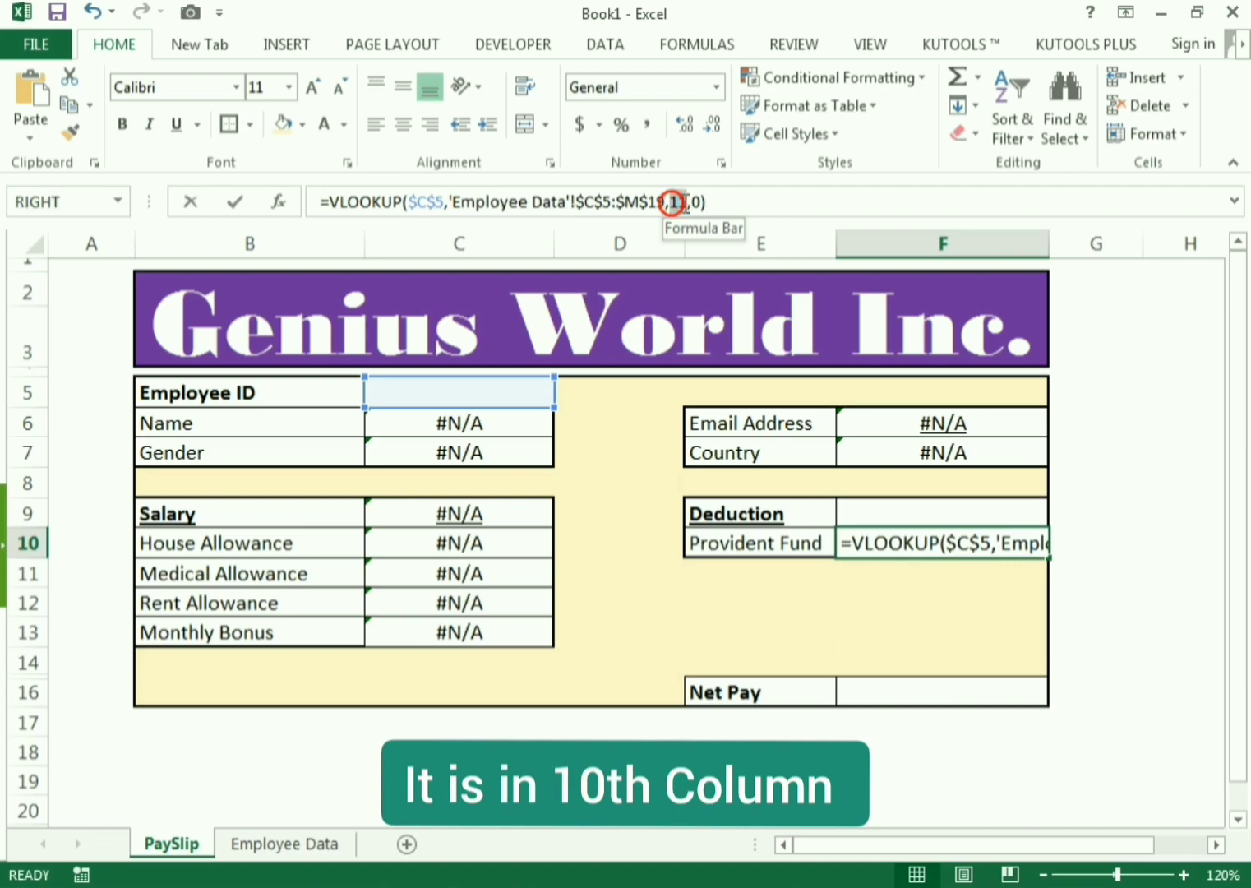
pyautogui.doubleClick(687, 202)
pyautogui.write('10')
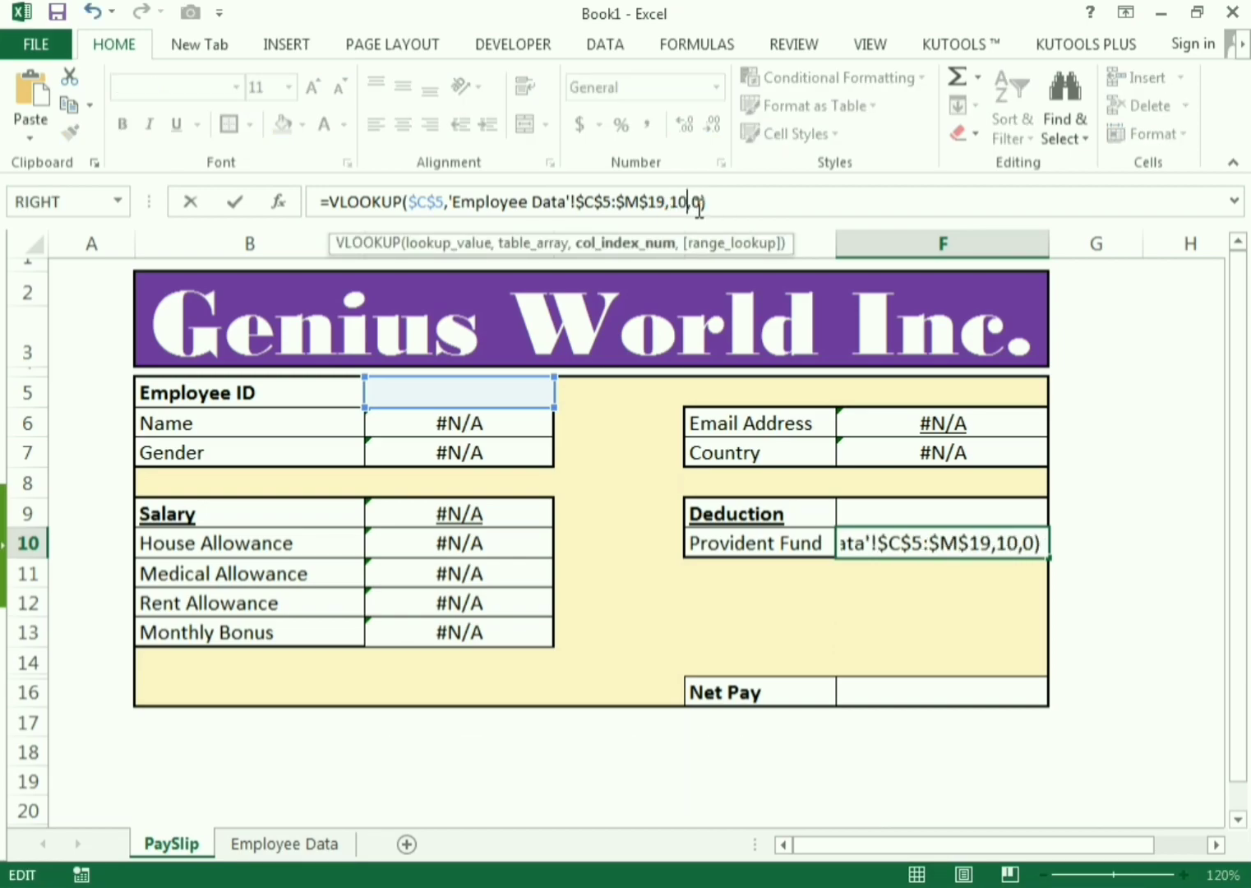
pyautogui.press('Return')
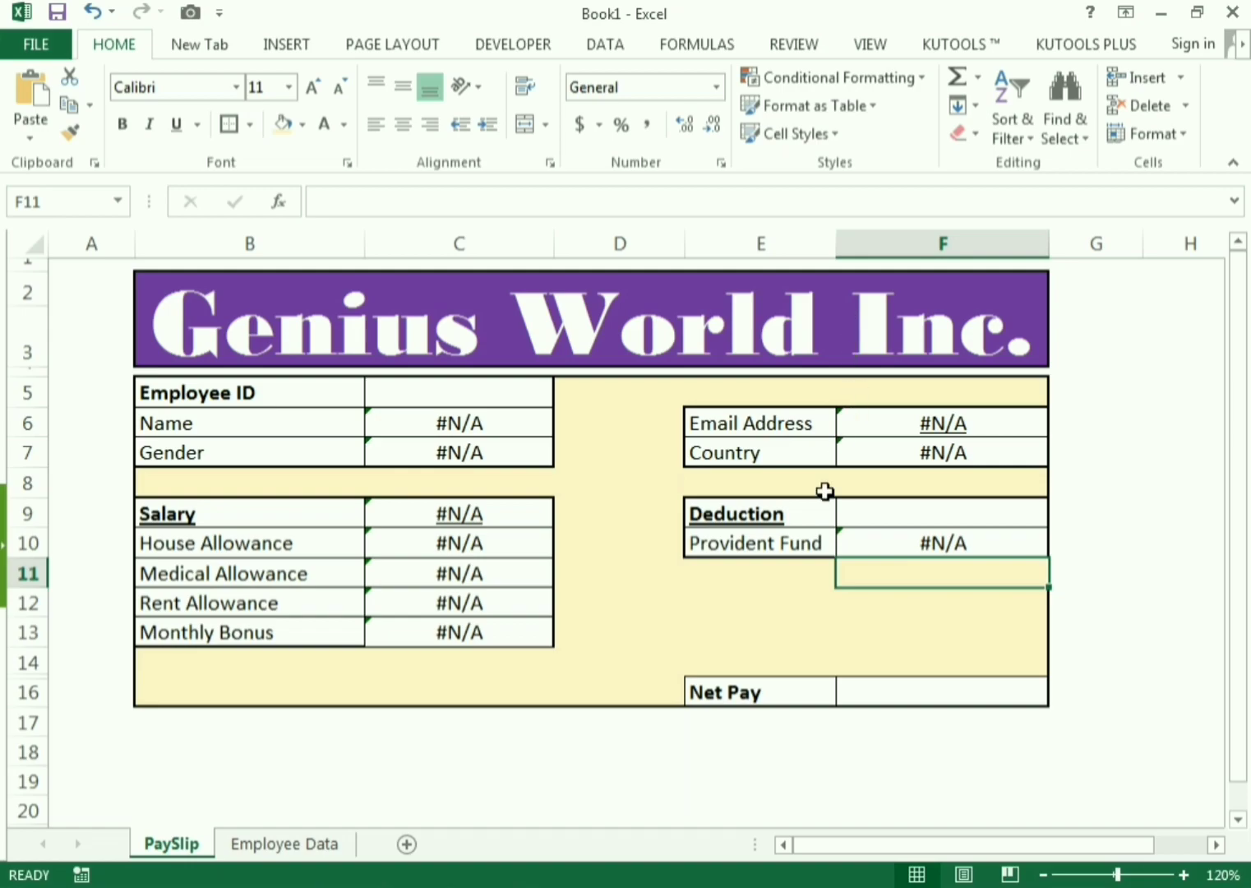
# Enter the first employee's ID in C5 and compare the pay slip fields with that employee's row on the Employee Data sheet.
pyautogui.click(397, 389)
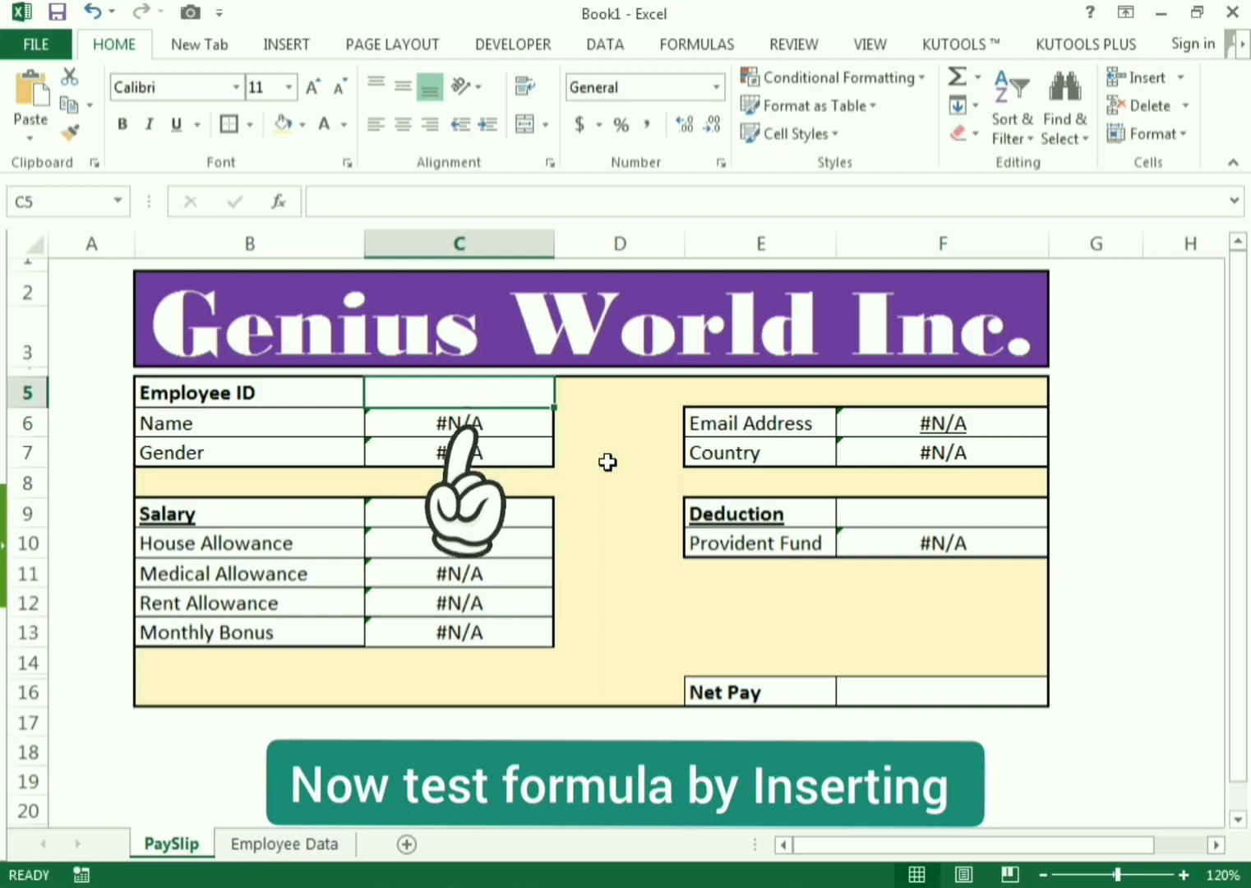
pyautogui.write('1')
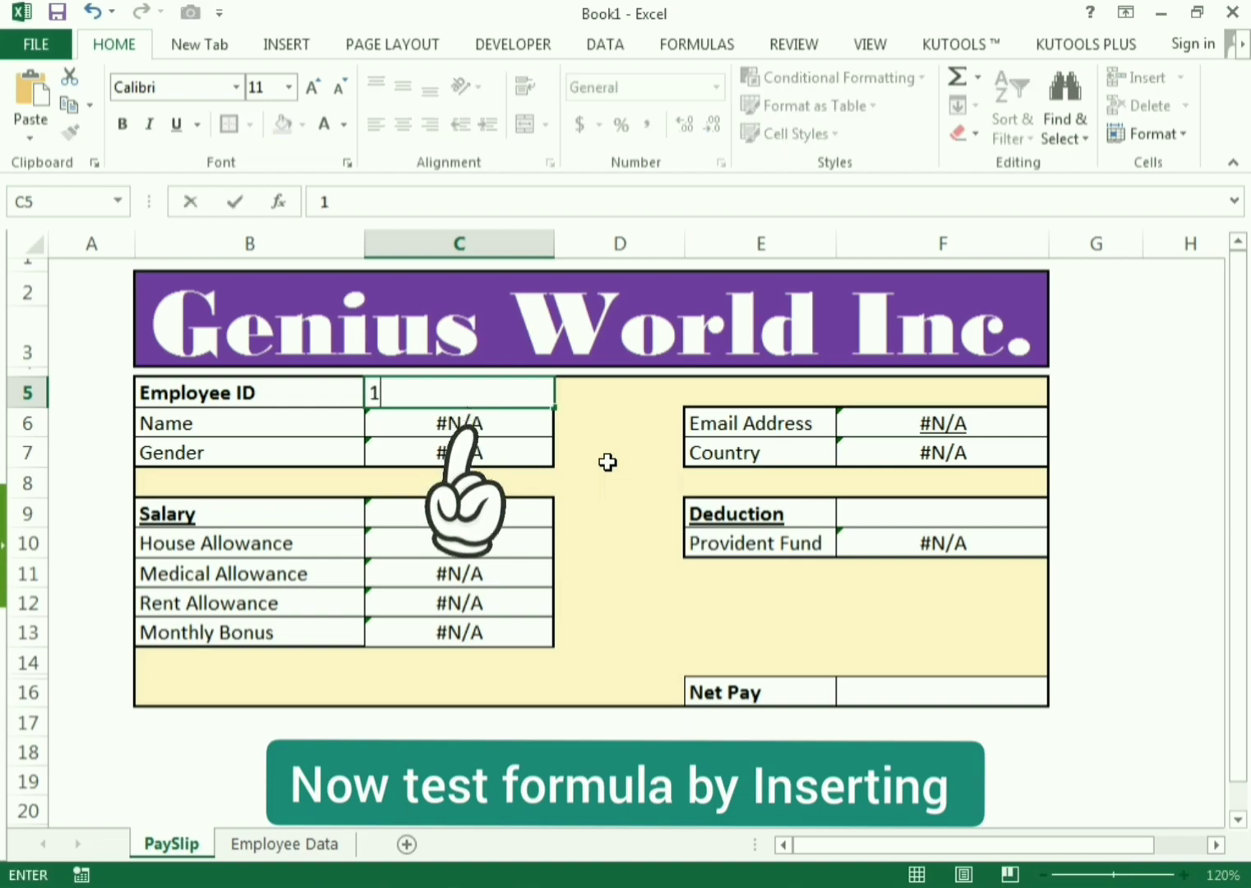
pyautogui.write('001')
pyautogui.press('Return')
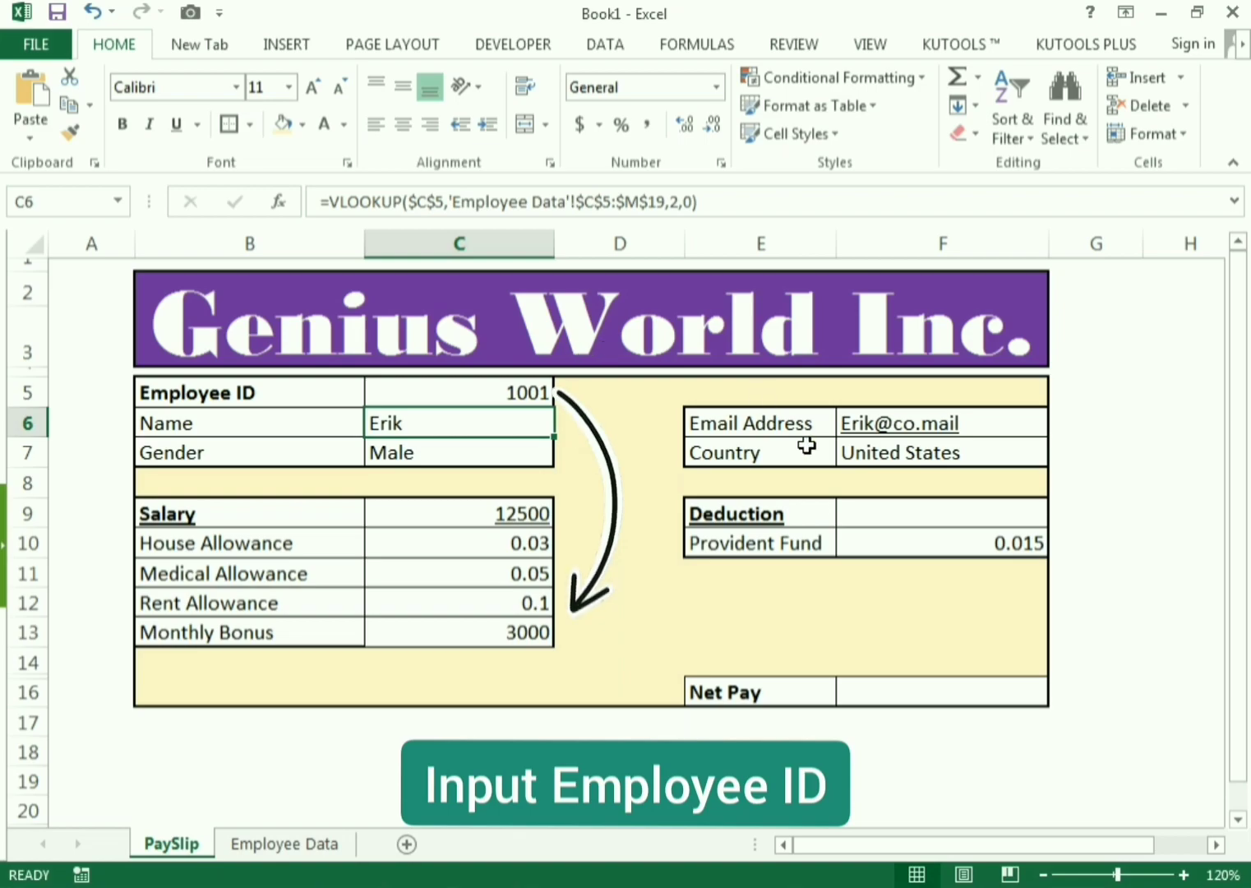
pyautogui.click(413, 402)
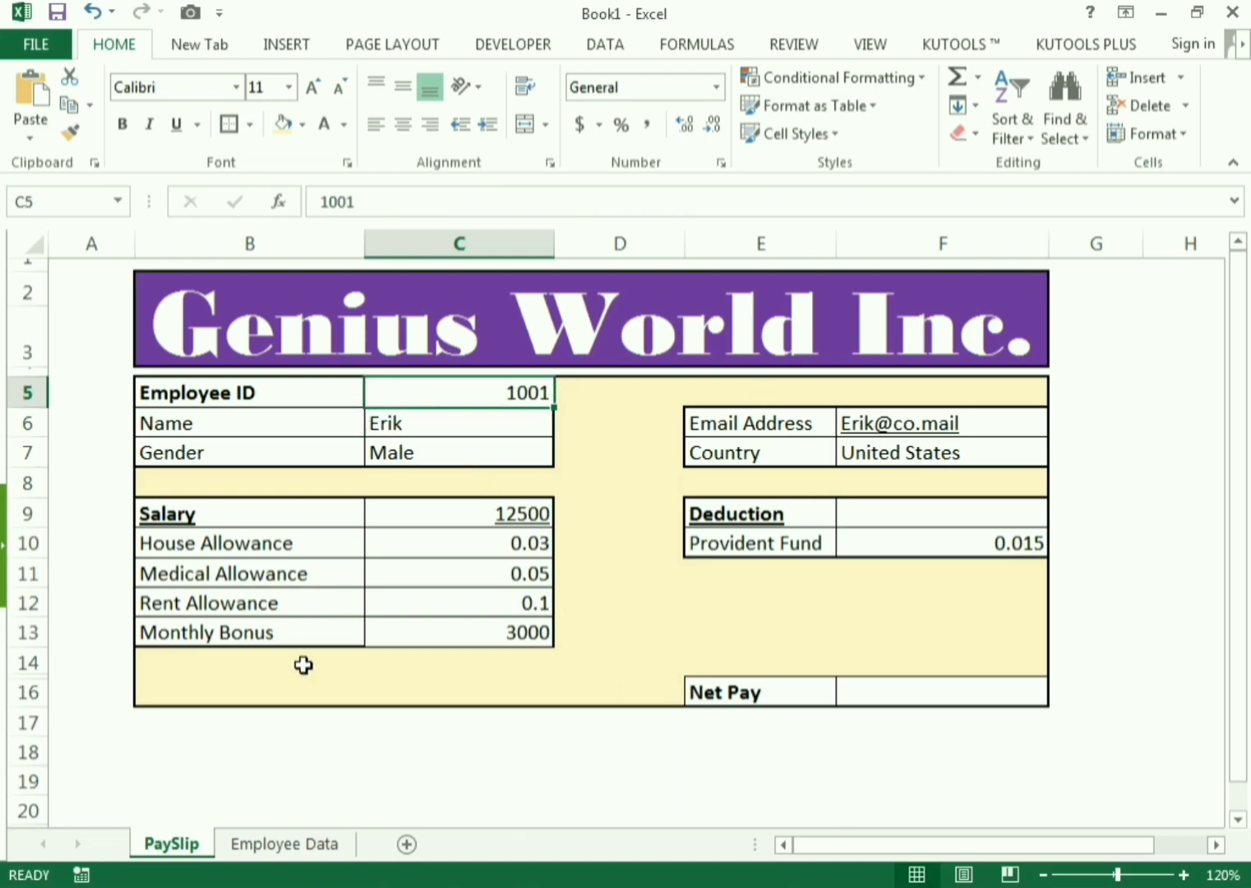
pyautogui.click(259, 840)
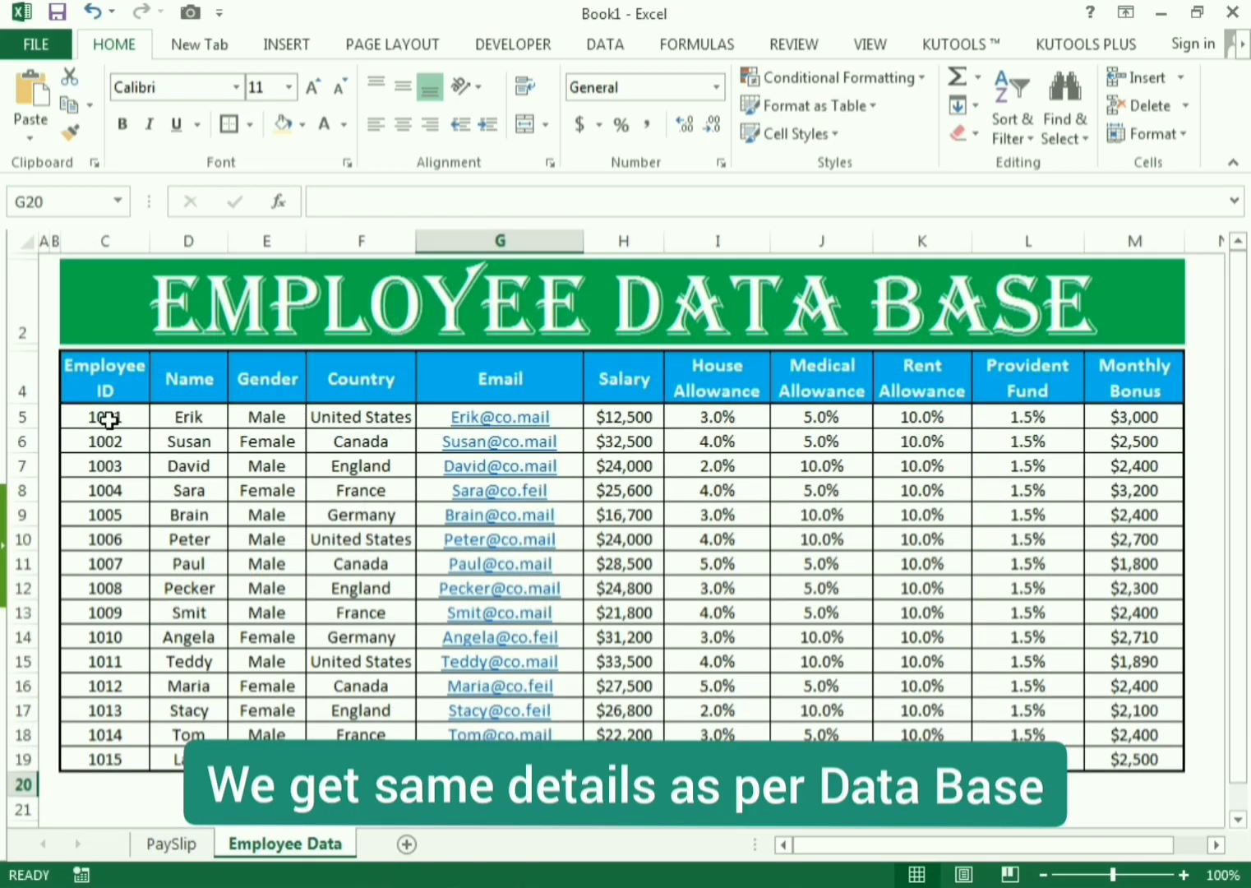
pyautogui.click(162, 844)
# Center the pay slip values in C5:C13 and F6:F16 horizontally, and middle-align F6:F16 vertically.
pyautogui.moveTo(447, 411); pyautogui.dragTo(461, 628)
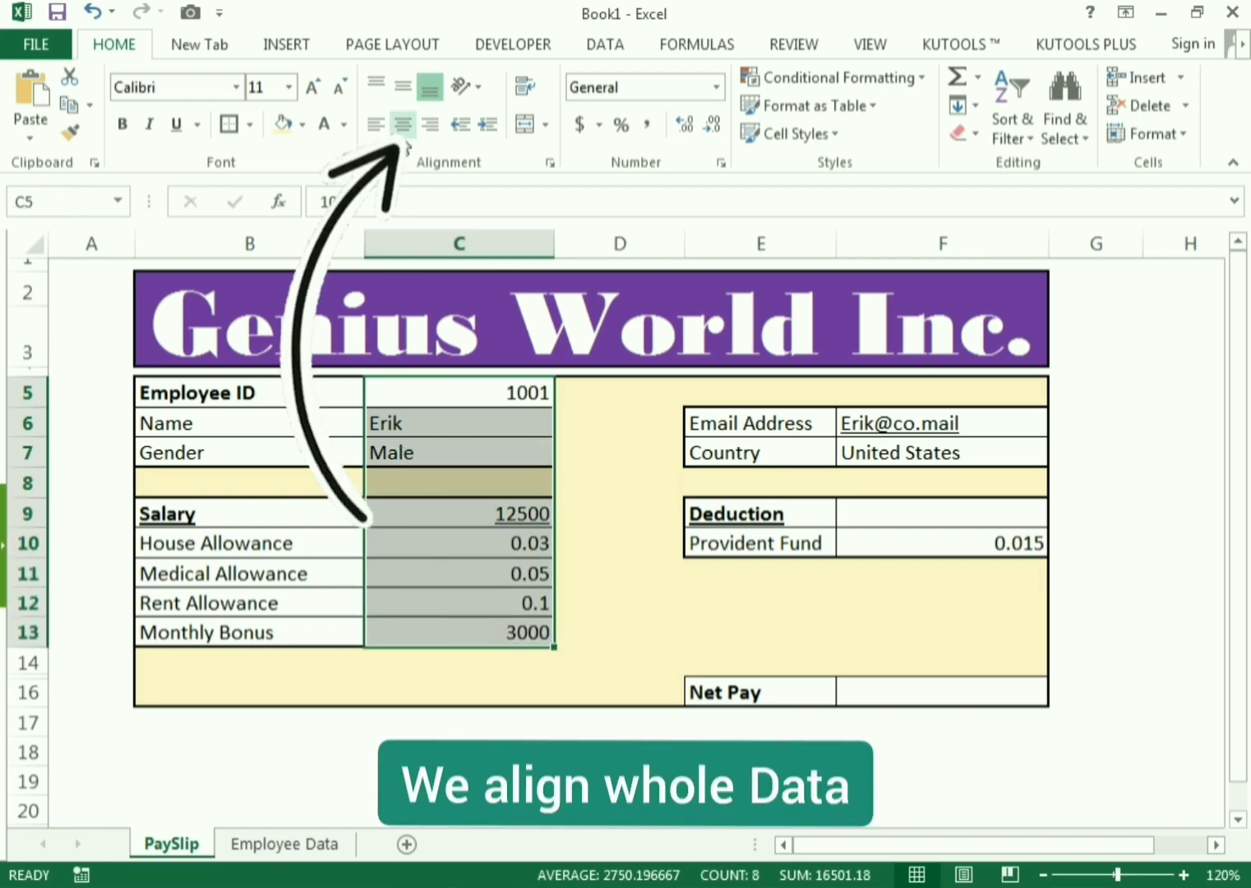
pyautogui.click(402, 124)
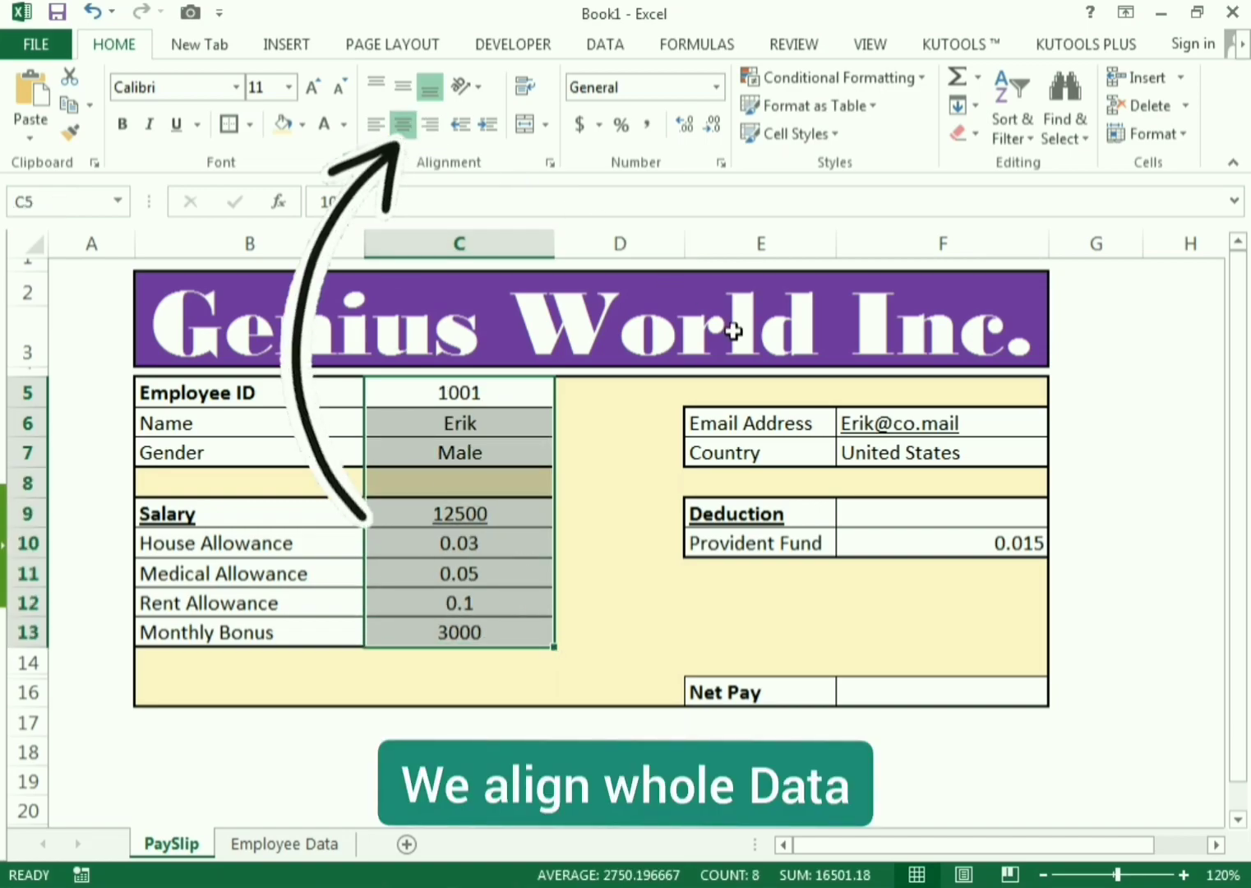
pyautogui.moveTo(1016, 424); pyautogui.dragTo(1042, 690)
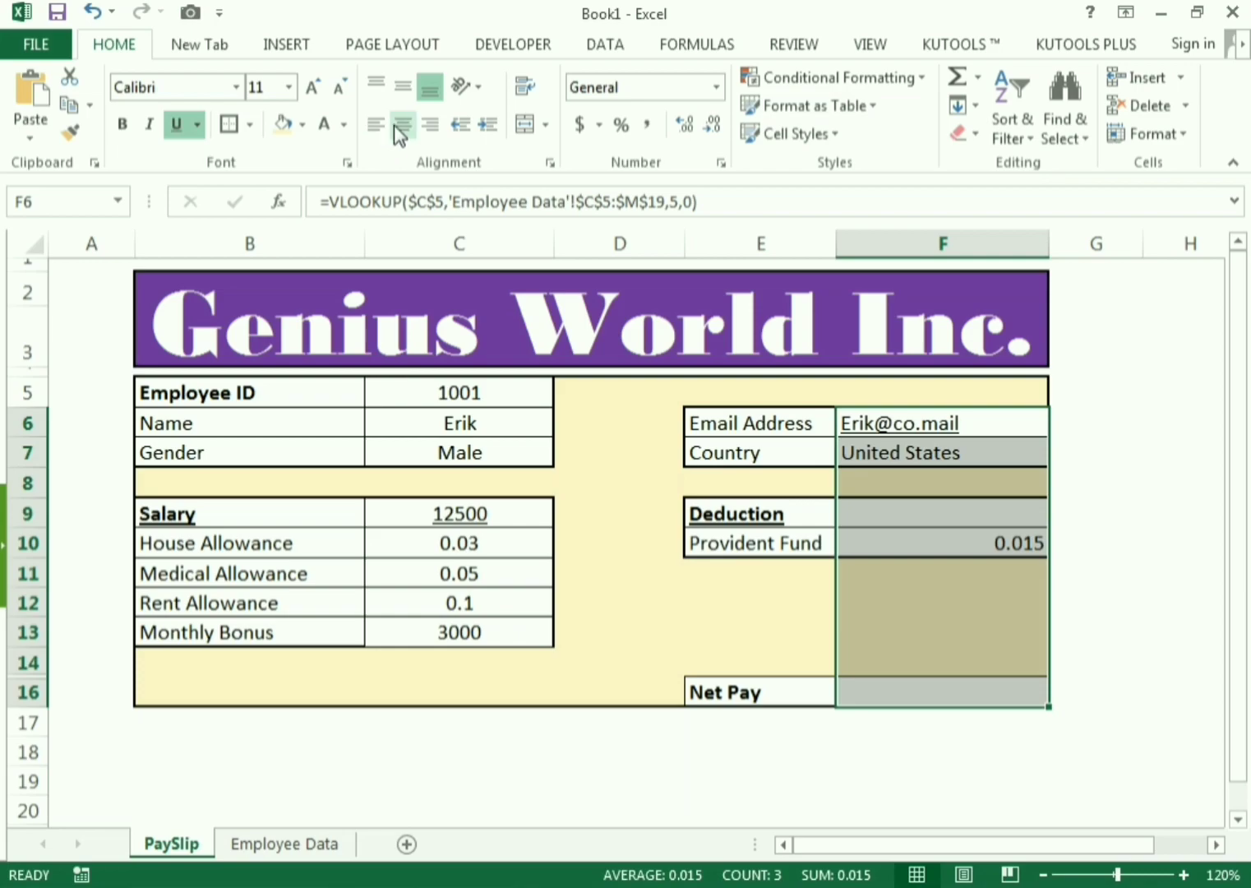
pyautogui.click(396, 126)
pyautogui.click(403, 89)
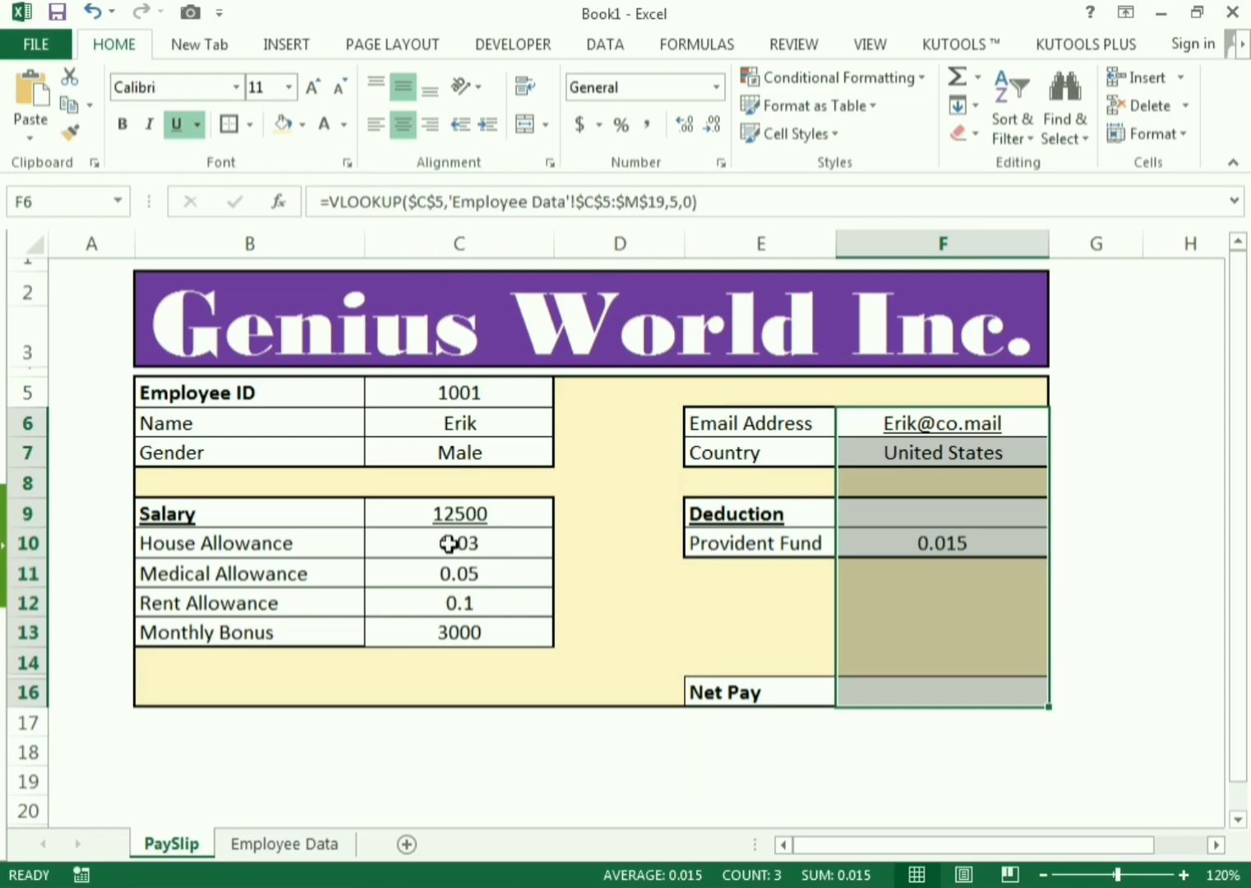
# Format the allowance cells C10:C12 as percentages and copy C12's format to the Provident Fund cell F10 with Format Painter.
pyautogui.moveTo(448, 543); pyautogui.dragTo(448, 605)
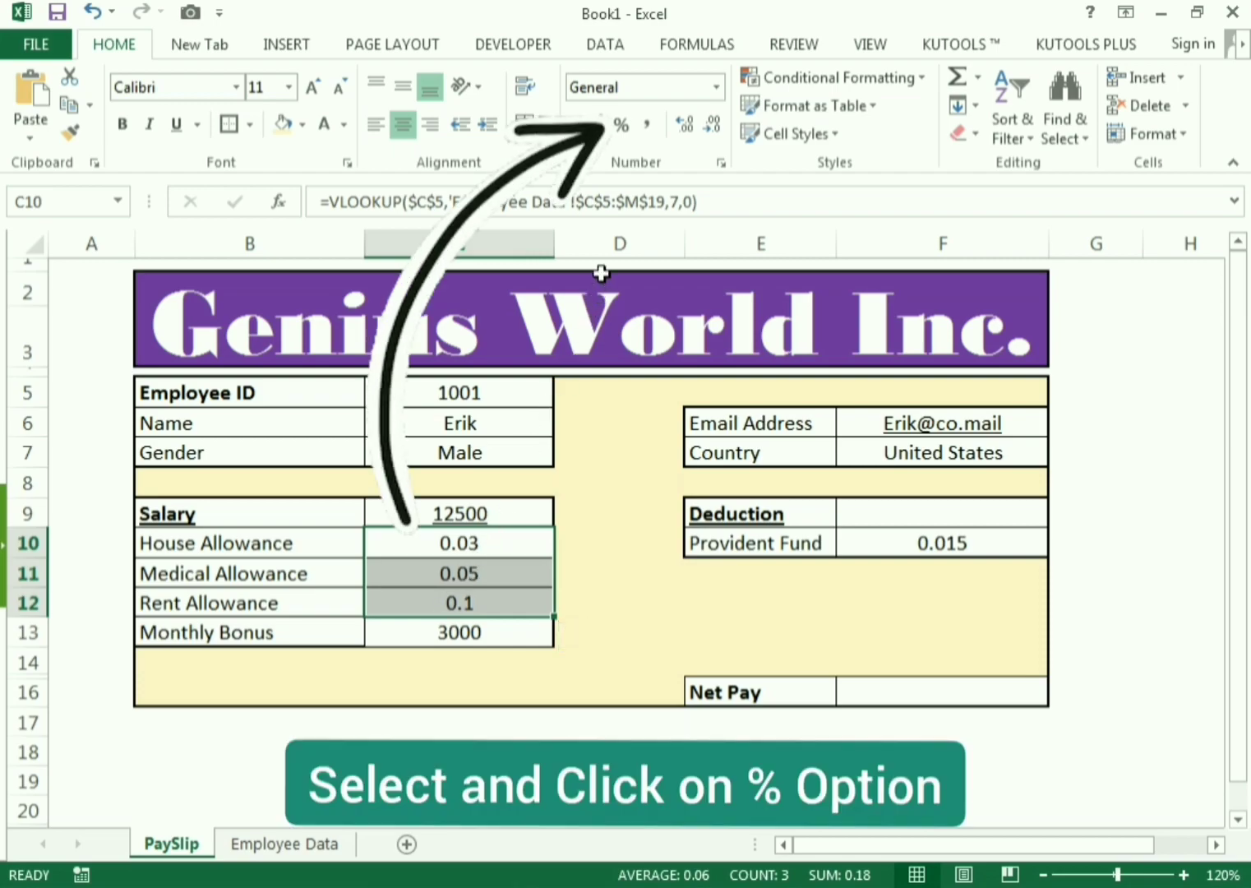
pyautogui.click(621, 138)
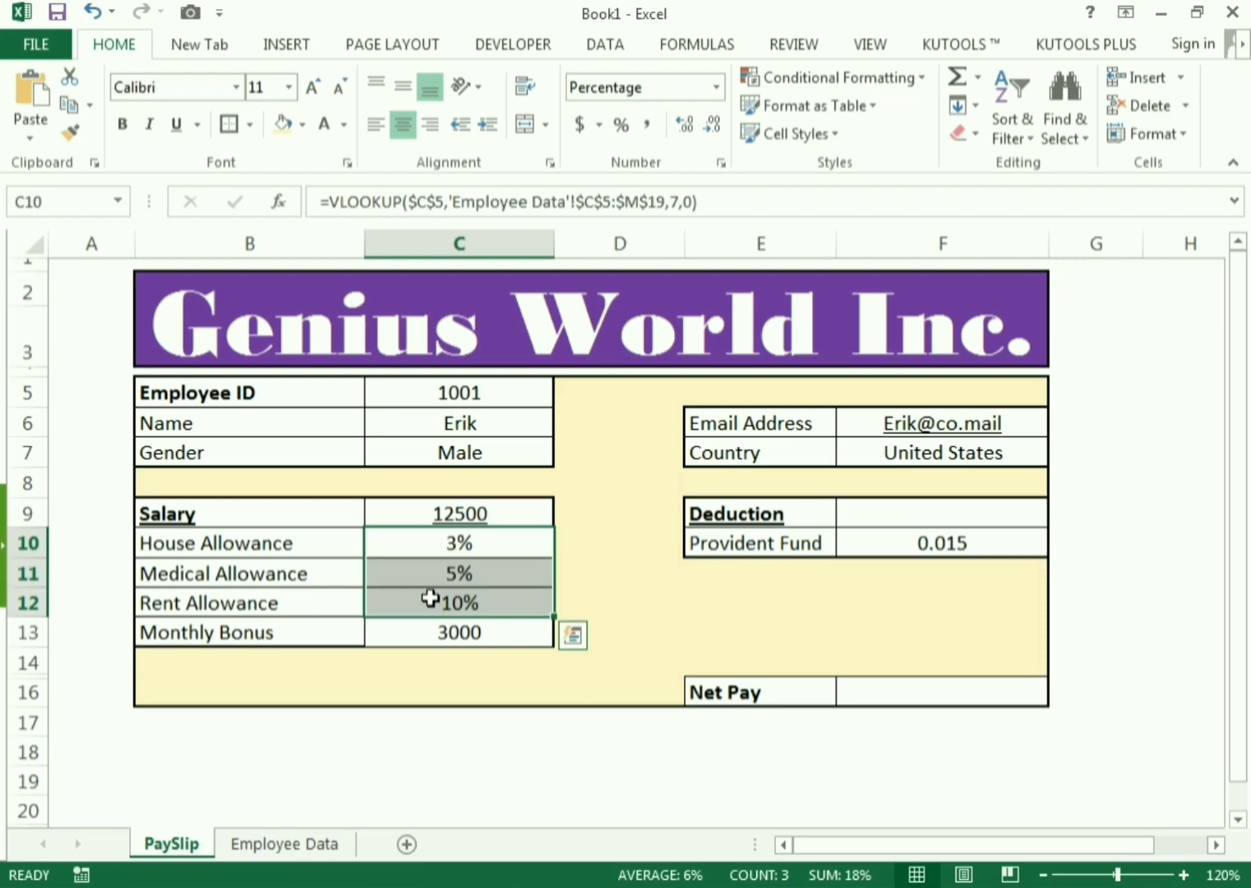
pyautogui.click(430, 598)
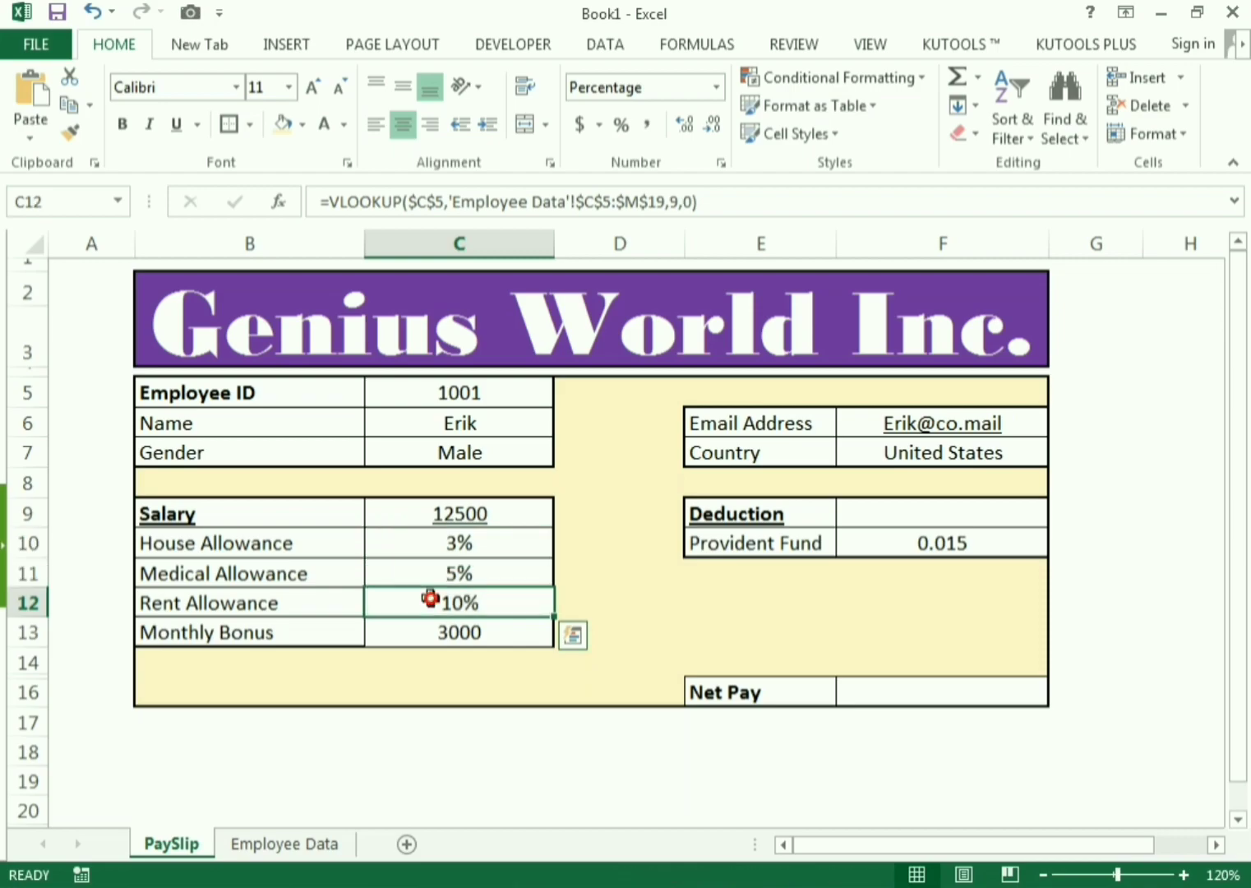
pyautogui.click(69, 136)
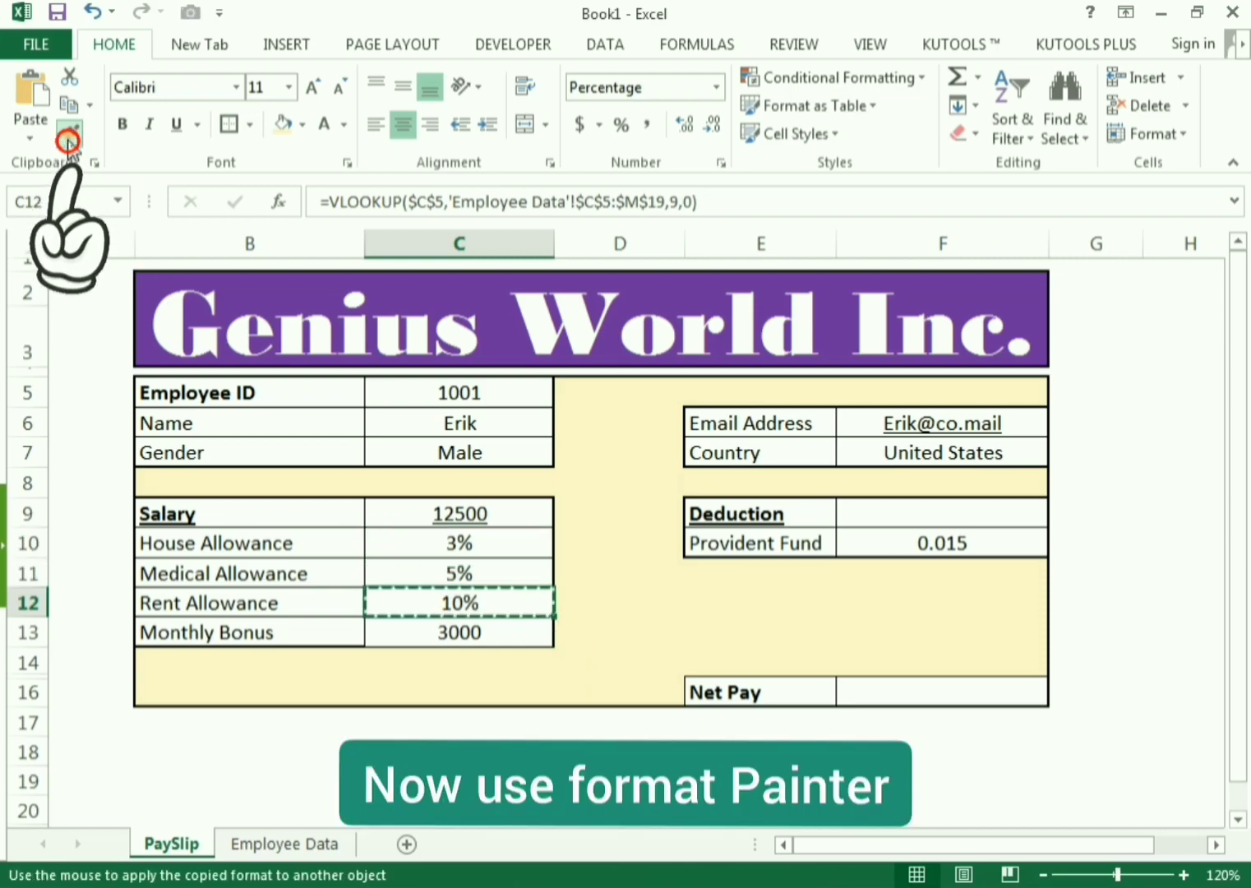
pyautogui.click(924, 540)
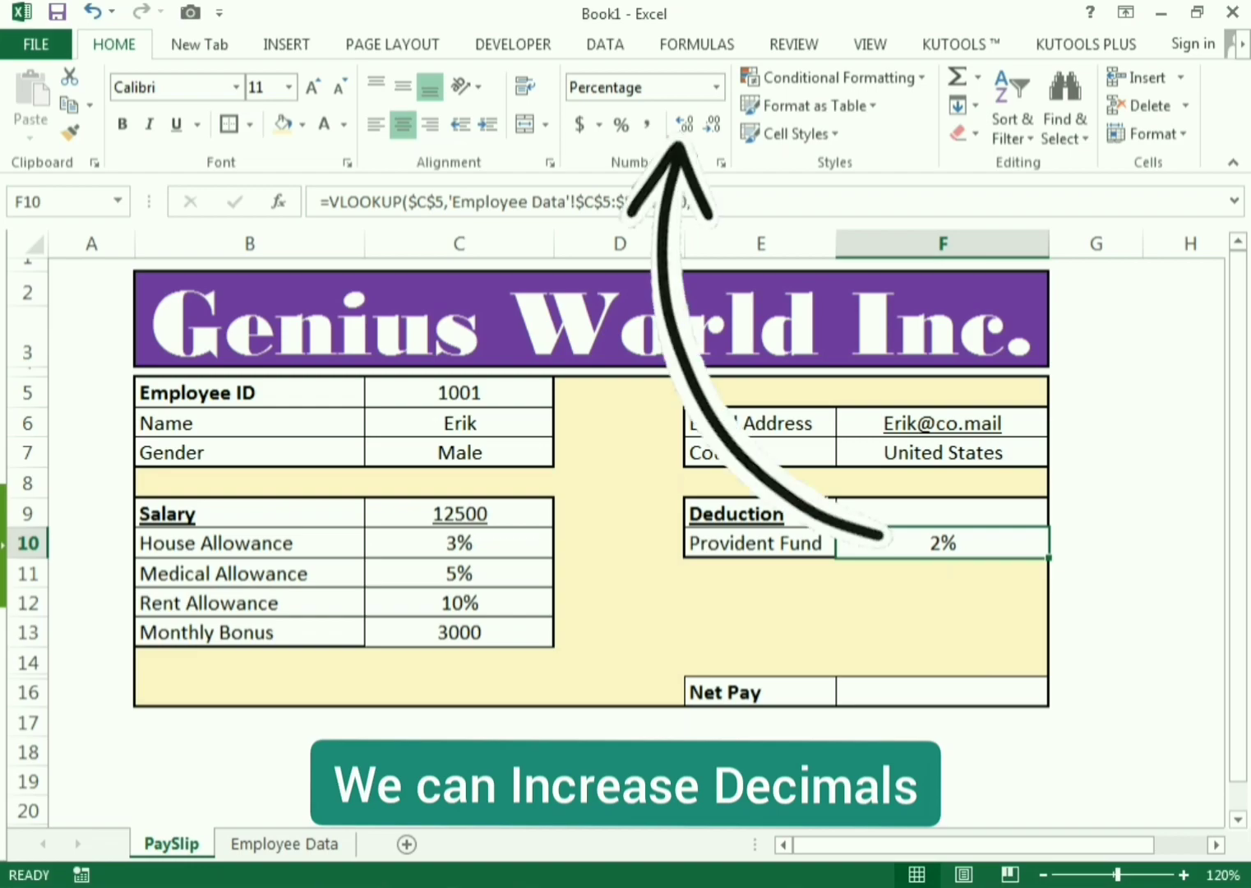
# Show two decimal places in the Provident Fund percentage F10 and the allowance percentages C10:C12.
pyautogui.click(684, 124)
pyautogui.click(684, 124)
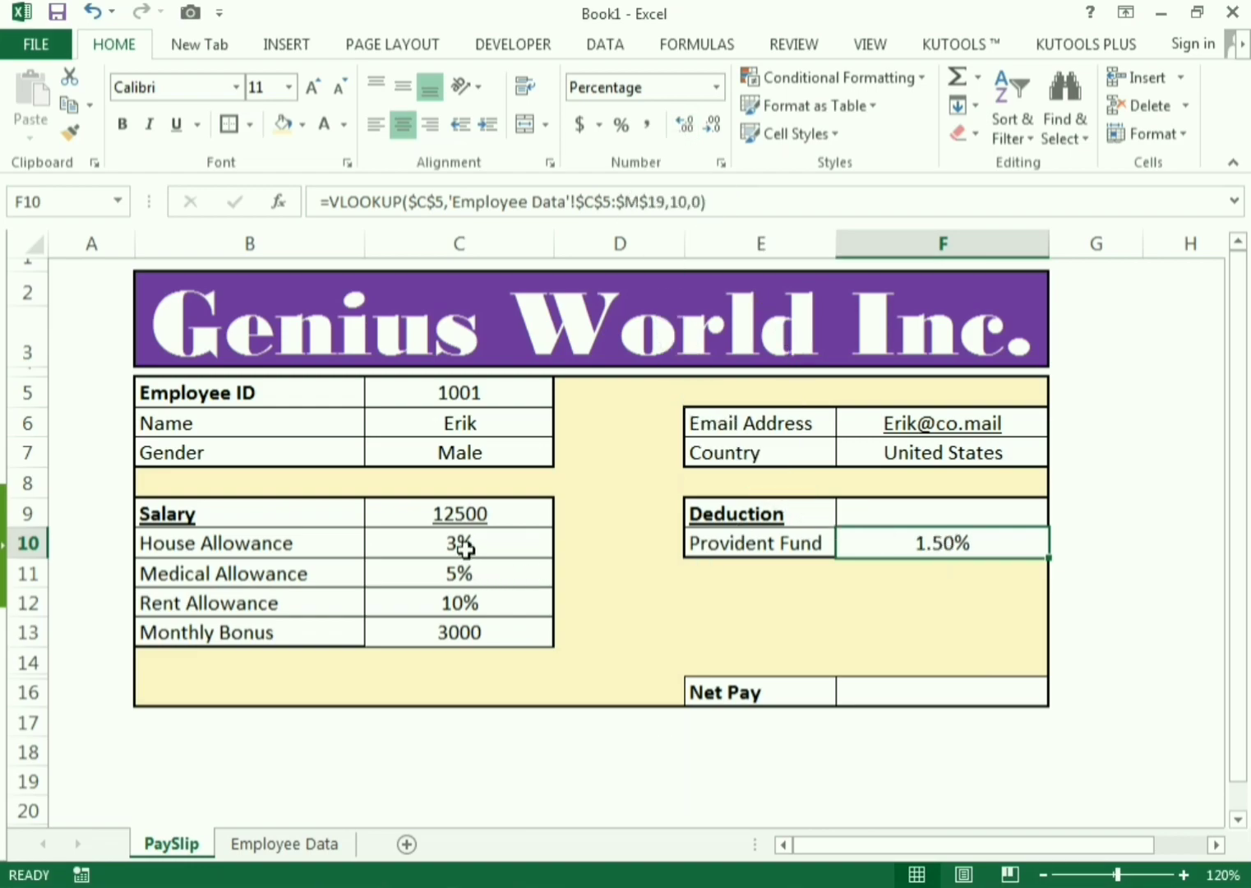
pyautogui.moveTo(465, 543); pyautogui.dragTo(465, 592)
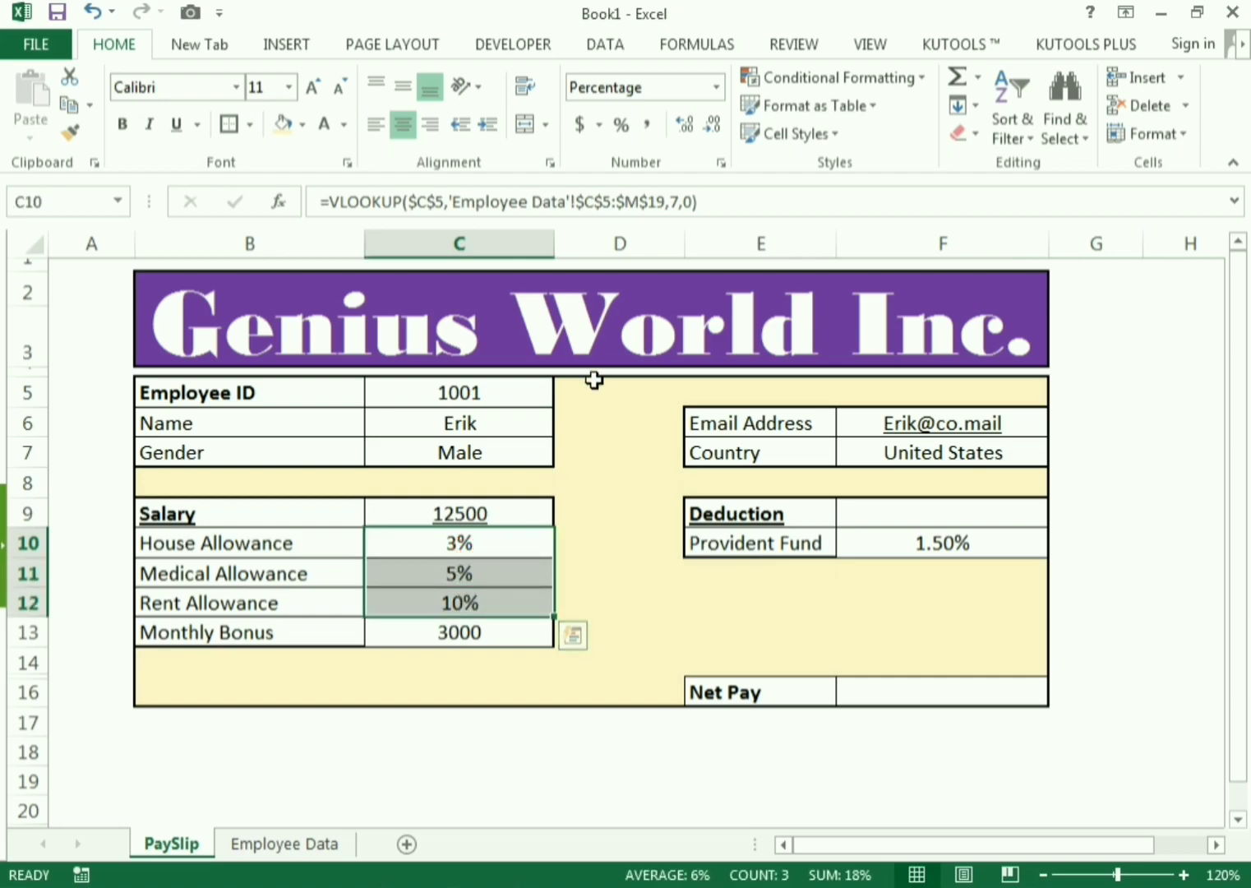
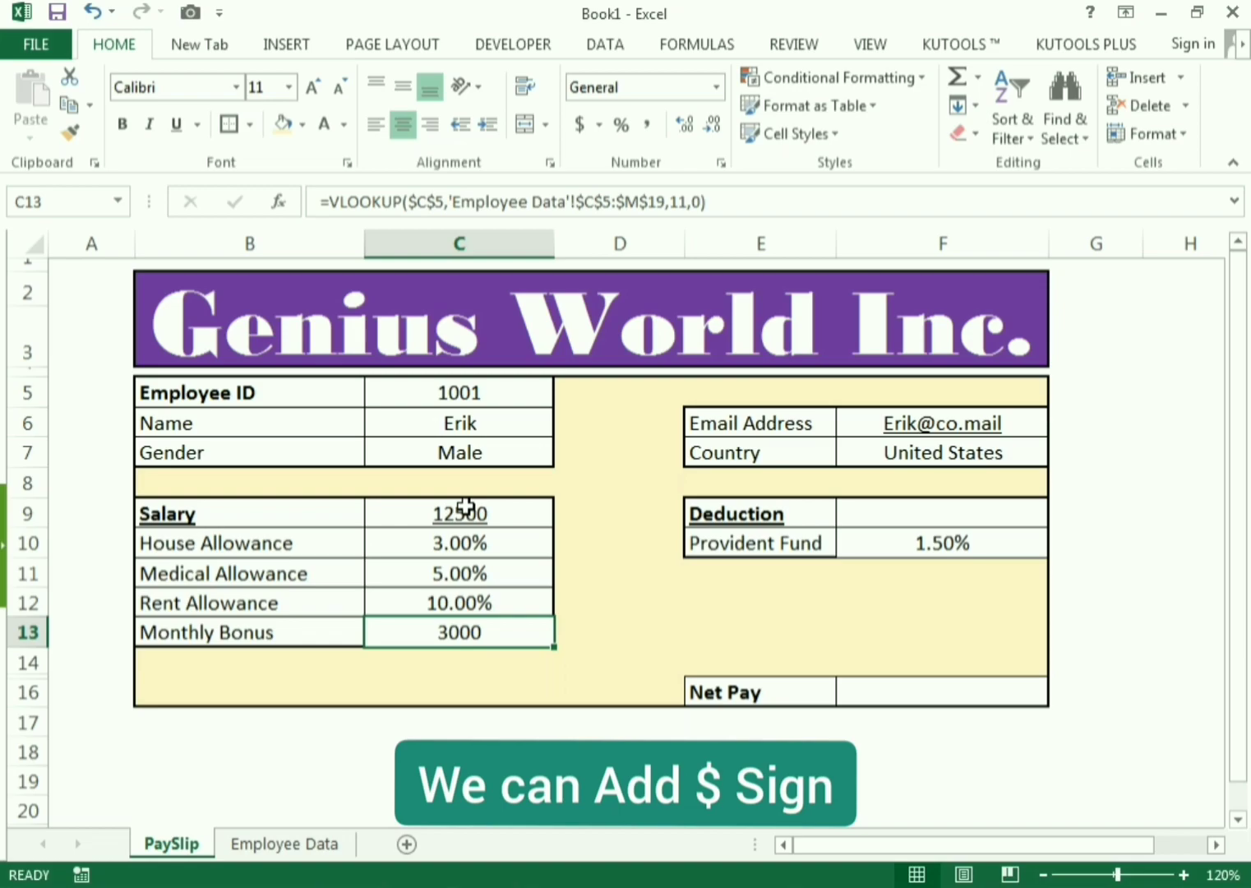
# Copy the currency format of salary cell H5 on the Employee Data sheet to the pay slip's Salary cell C9 with Format Painter.
pyautogui.click(333, 844)
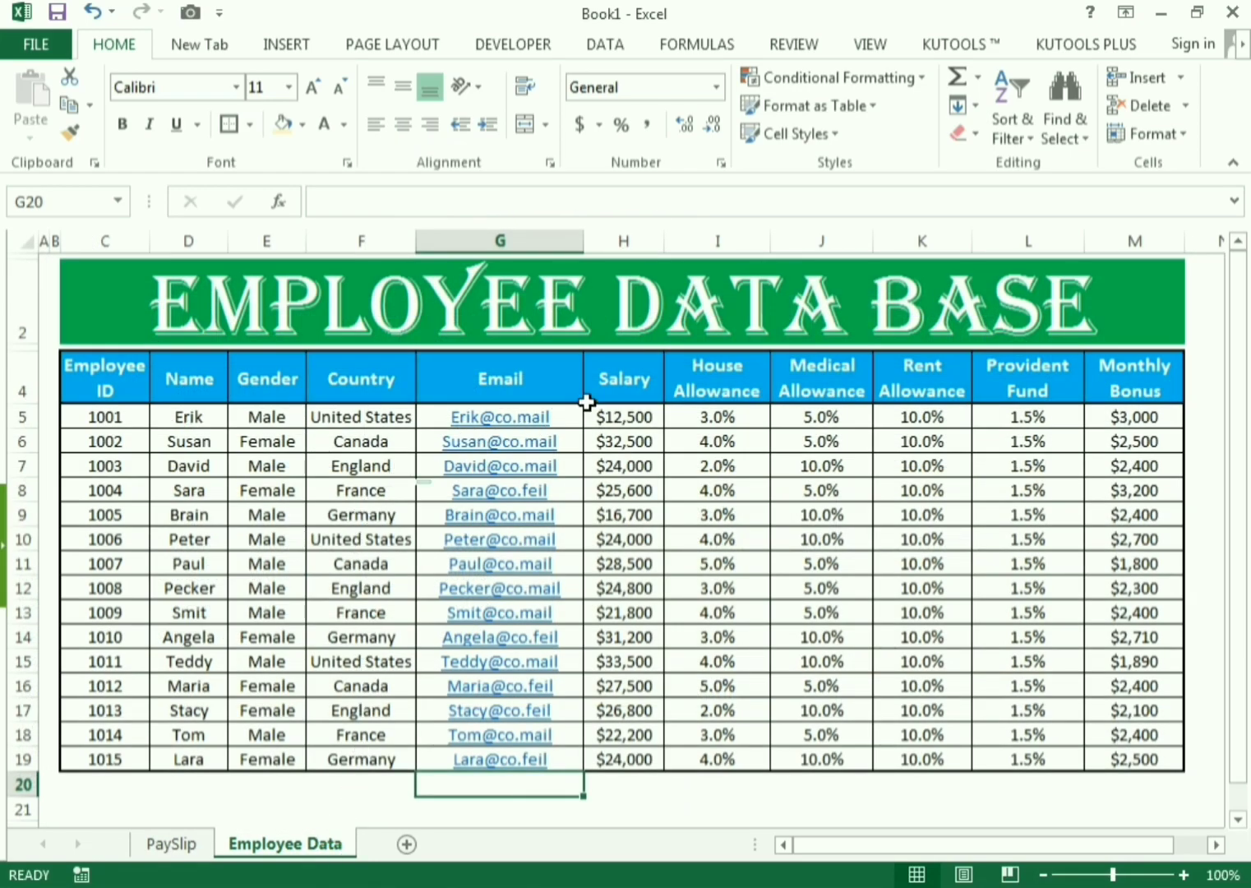
pyautogui.click(614, 416)
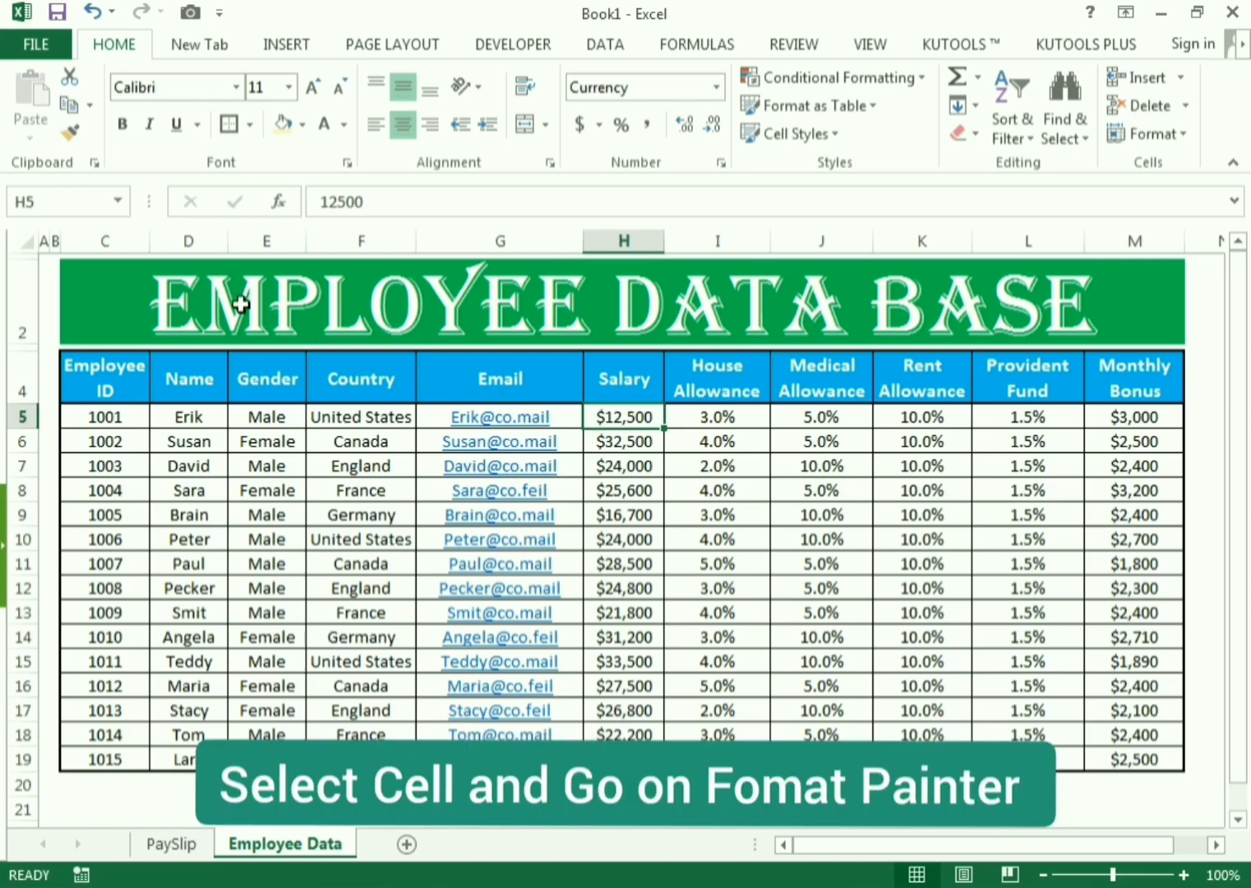
pyautogui.click(68, 134)
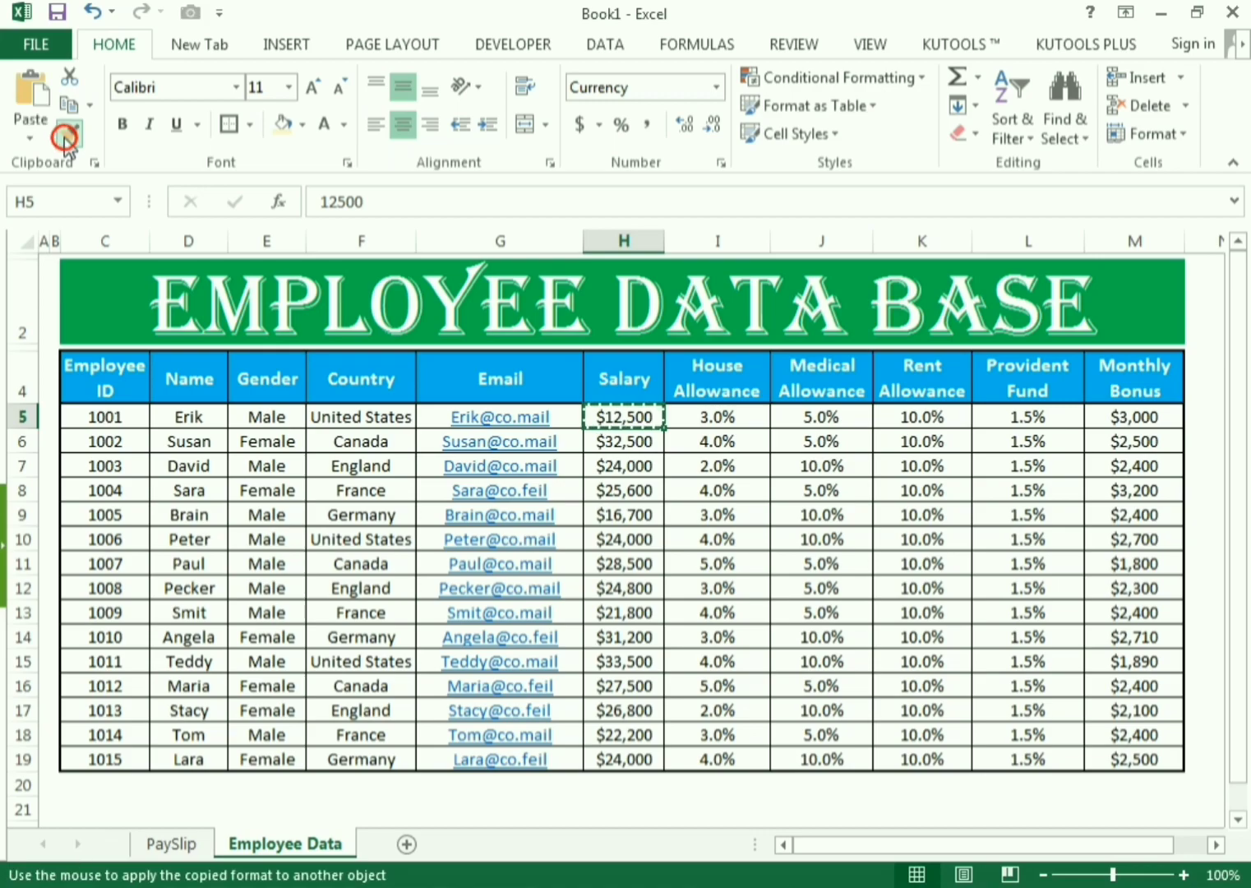
pyautogui.click(174, 845)
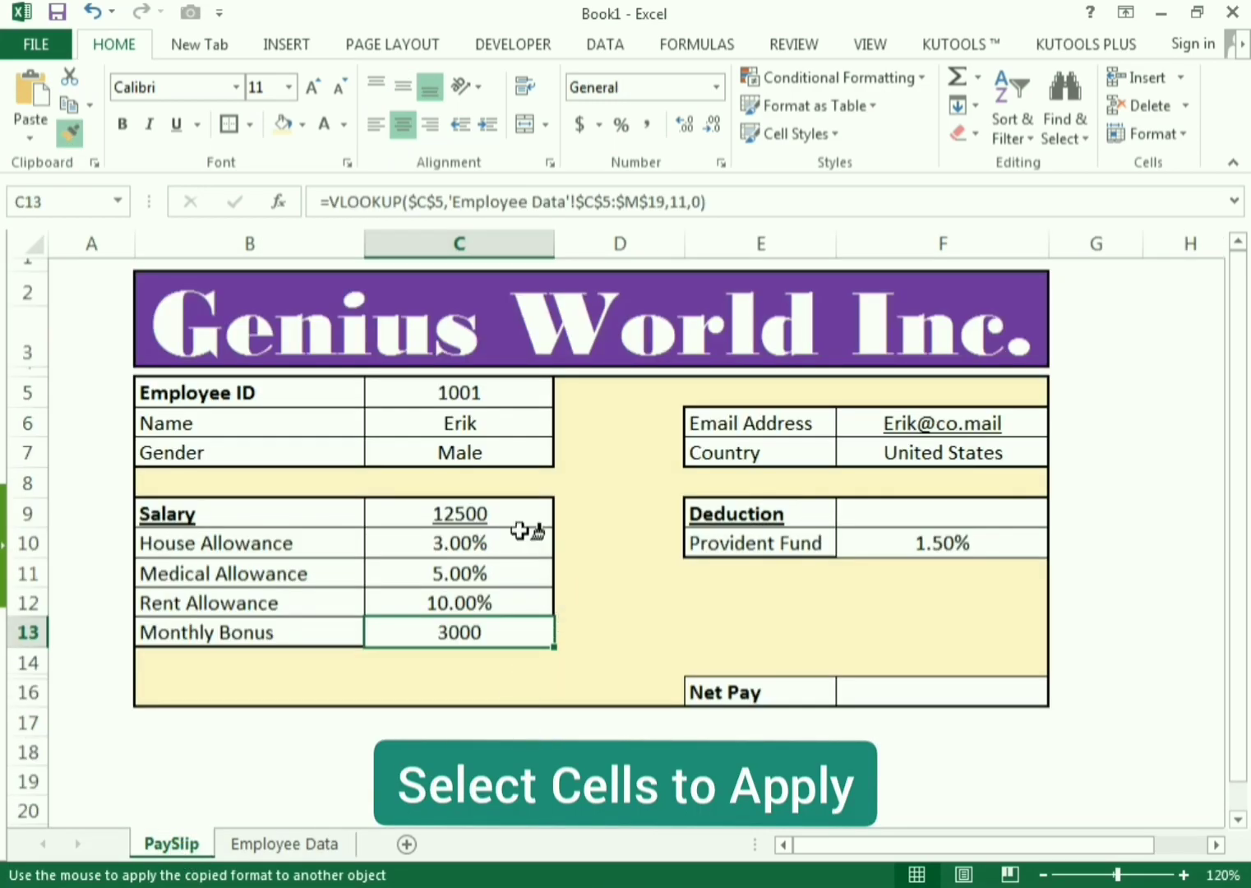
pyautogui.click(504, 514)
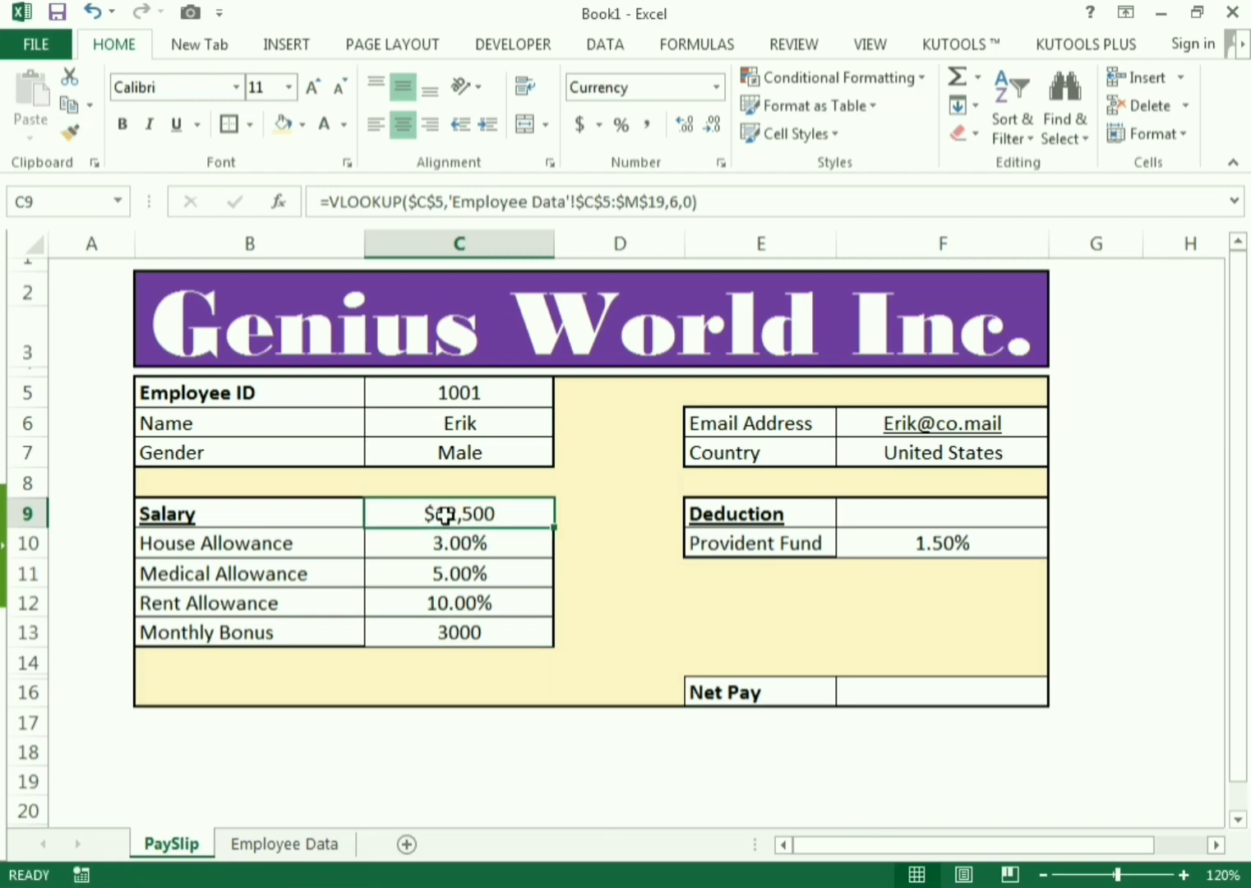
# Copy the Salary cell's currency format to the Monthly Bonus cell C13, and from there to the Net Pay cell F16.
pyautogui.click(71, 130)
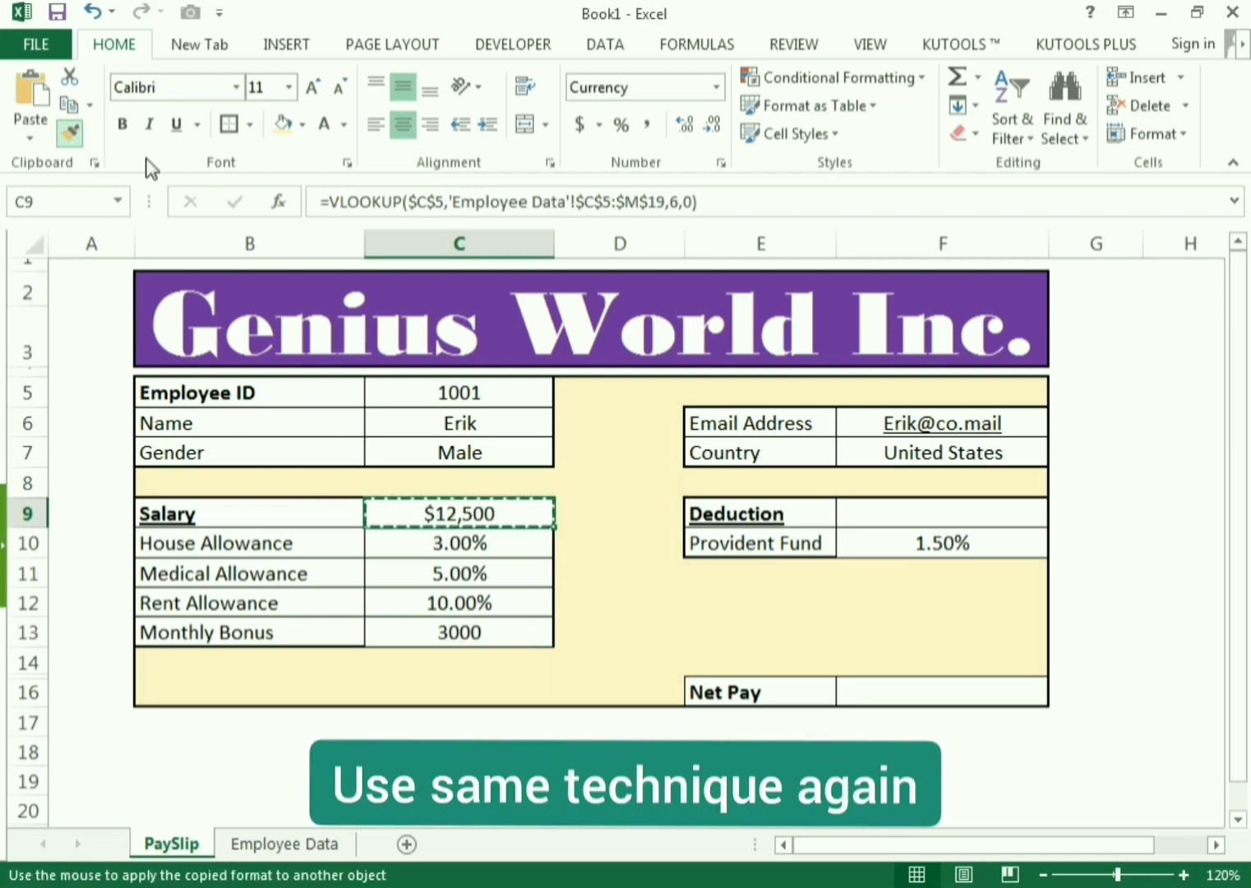
pyautogui.click(493, 635)
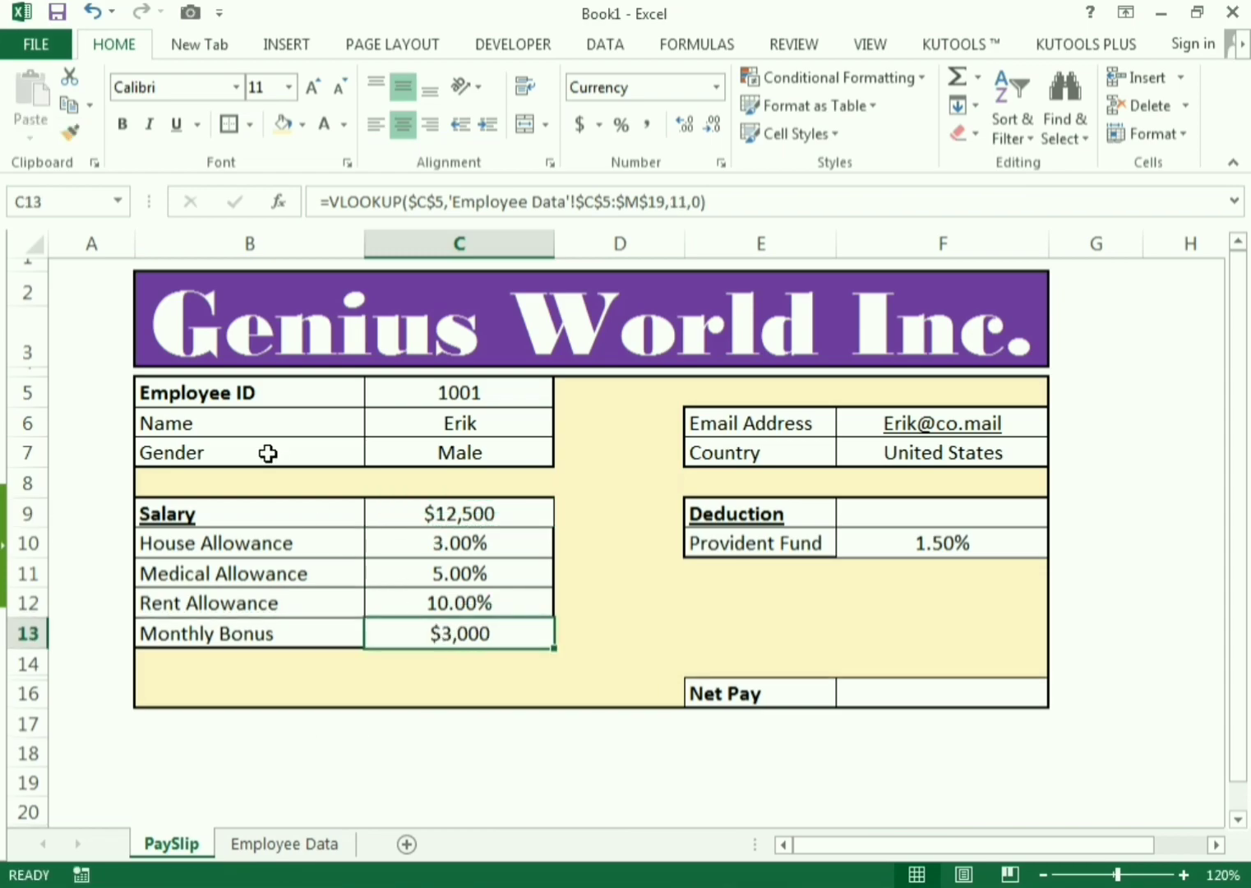
pyautogui.click(70, 130)
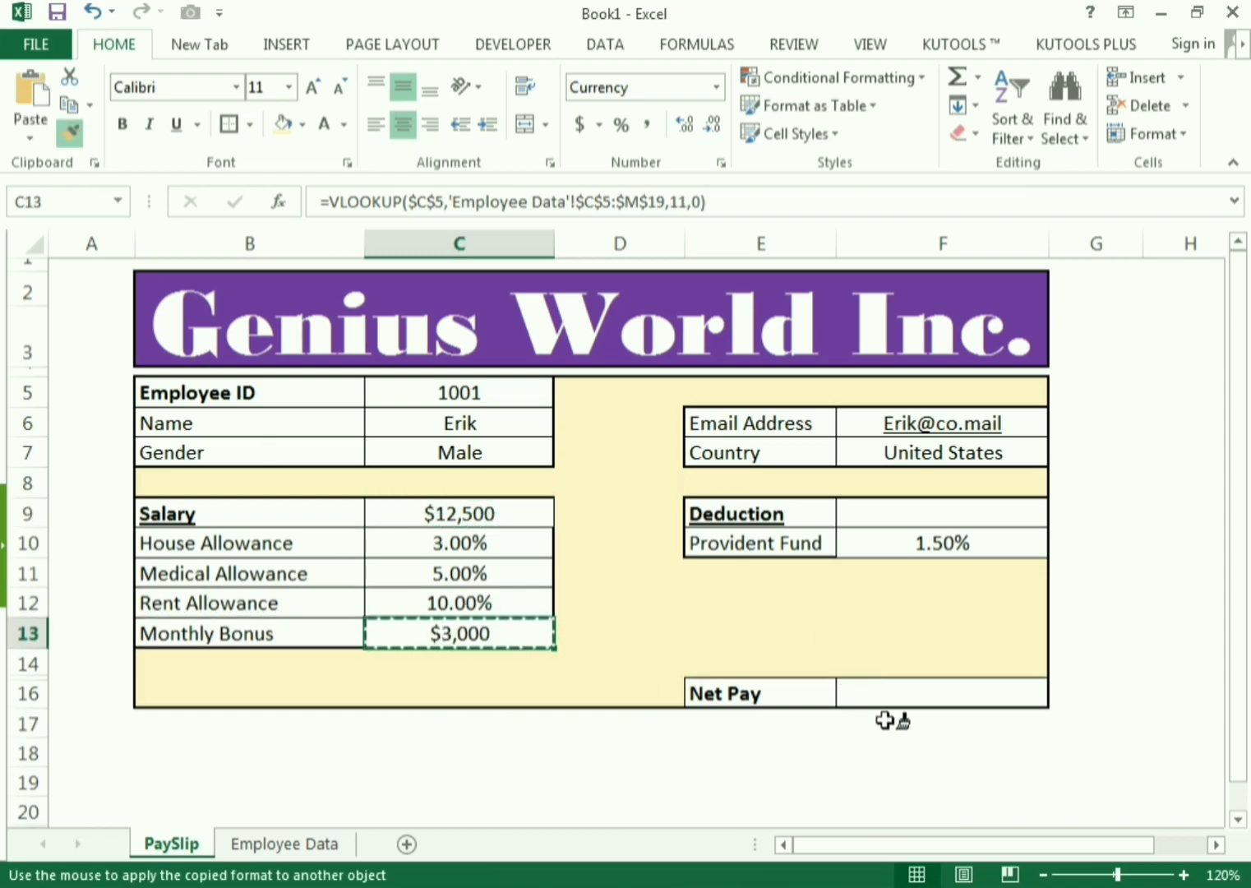
pyautogui.click(891, 694)
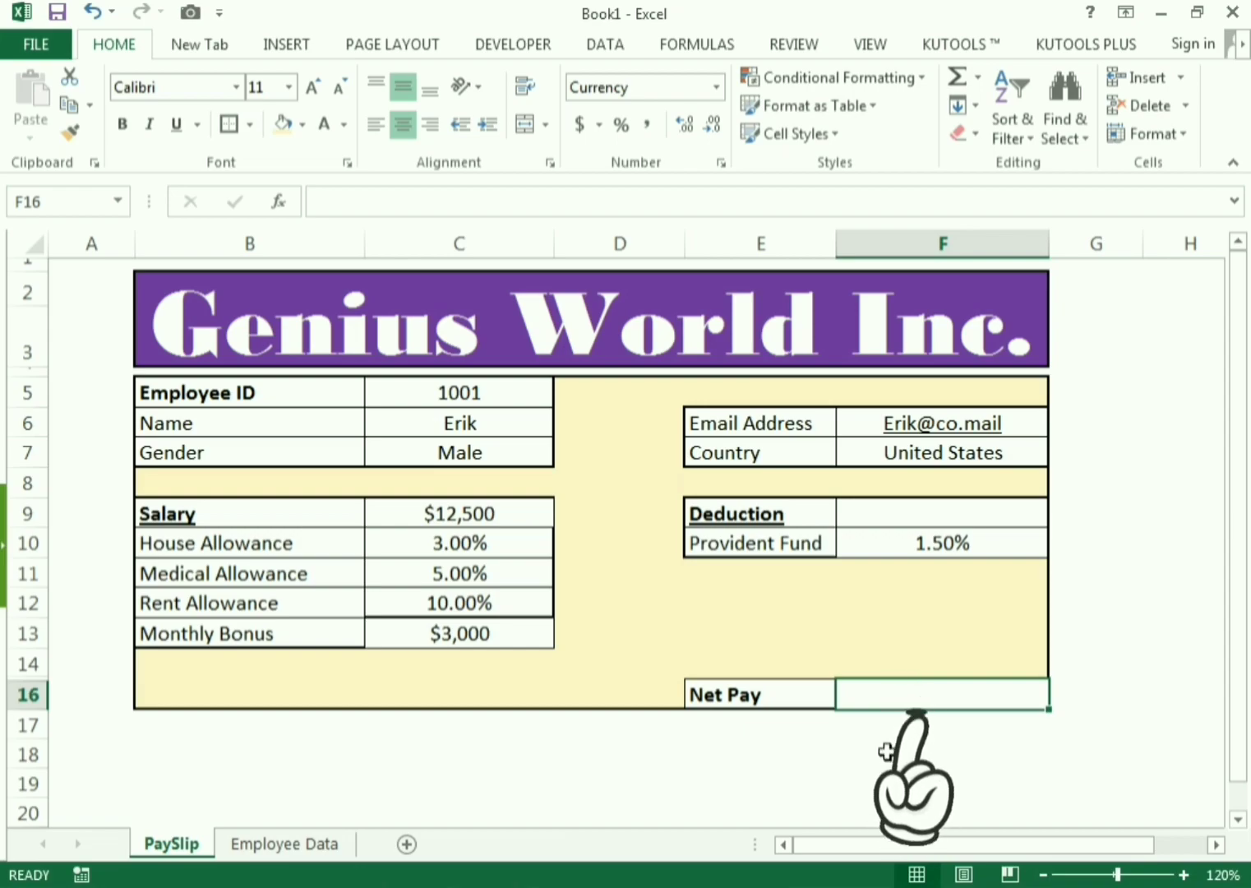
# Start the Net Pay formula in F16 with the salary plus the house allowance term, =C9+(C9*C10)+.
pyautogui.write('=')
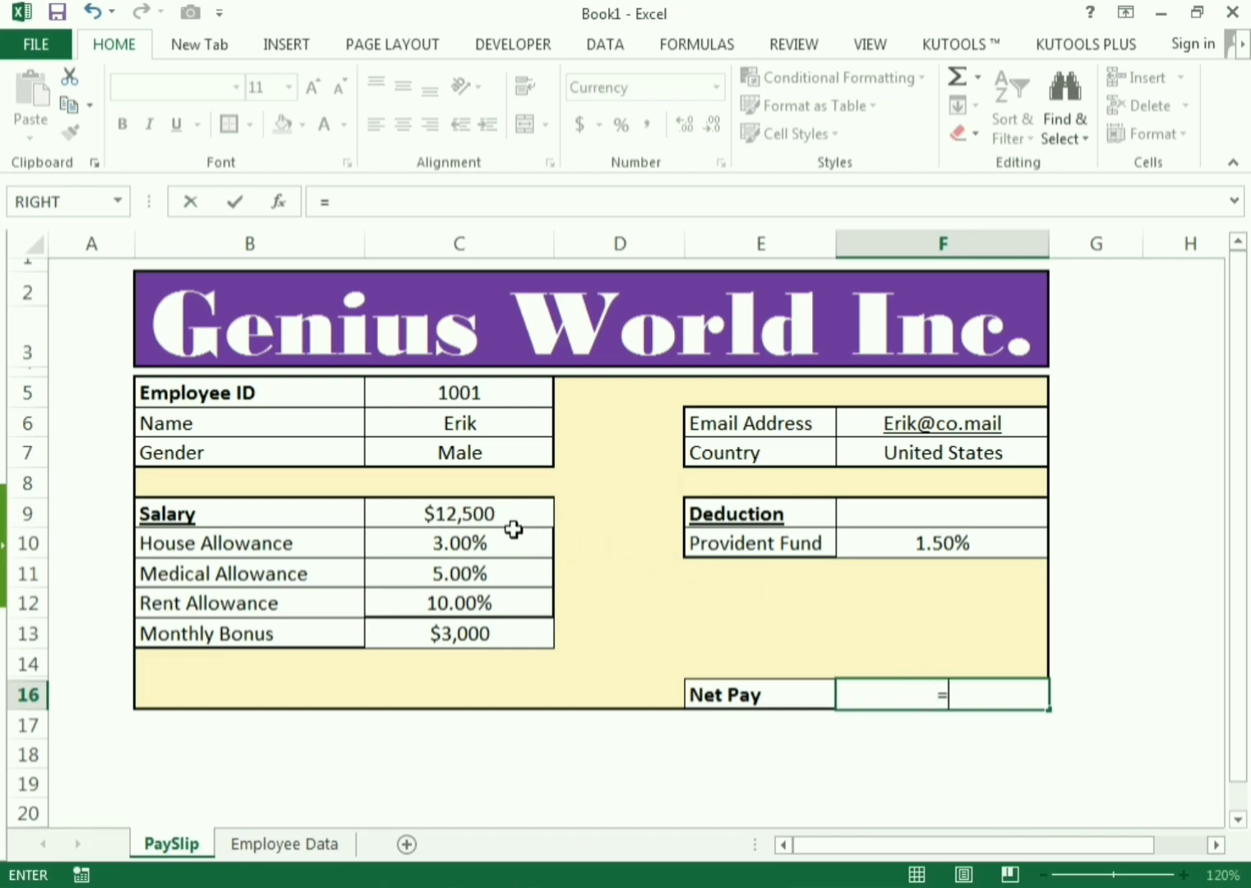
pyautogui.click(490, 518)
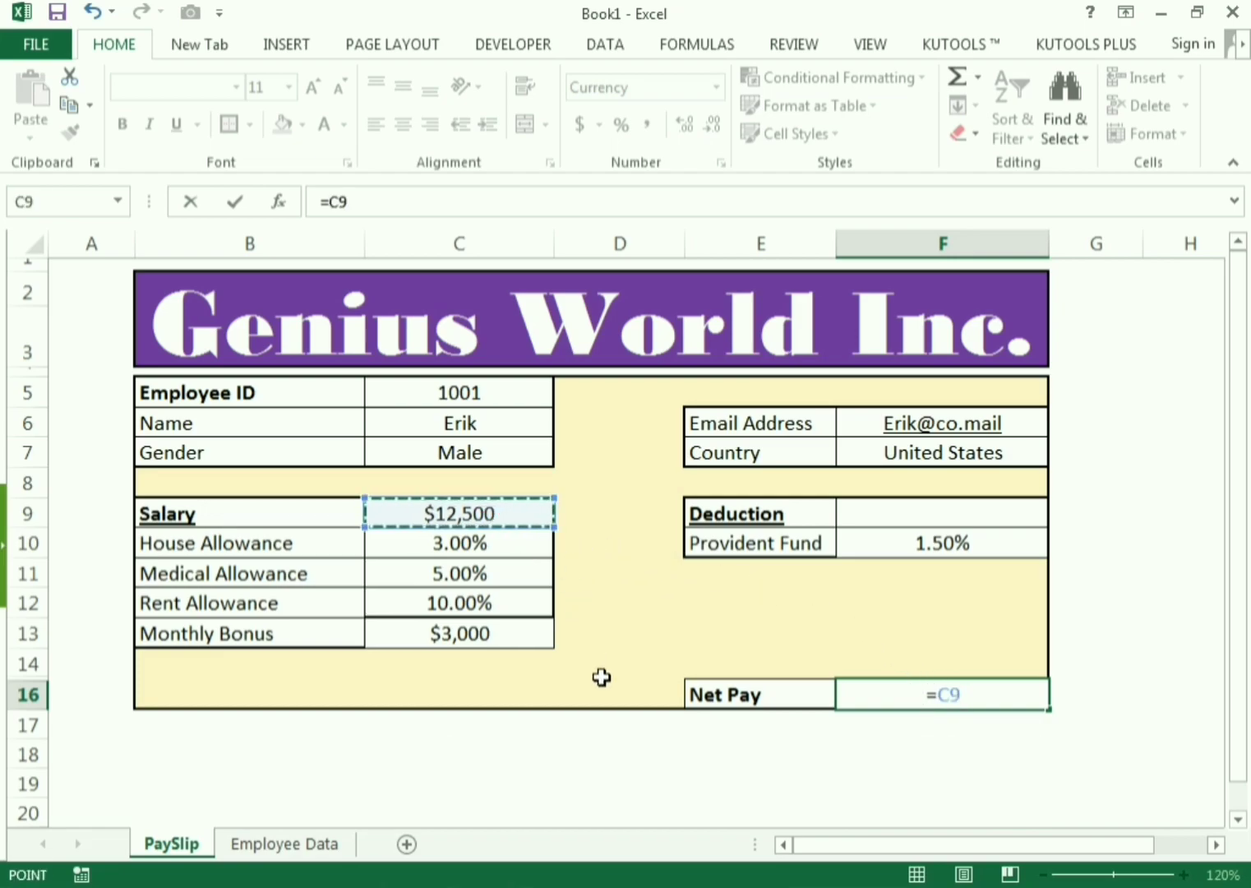
pyautogui.write('+(')
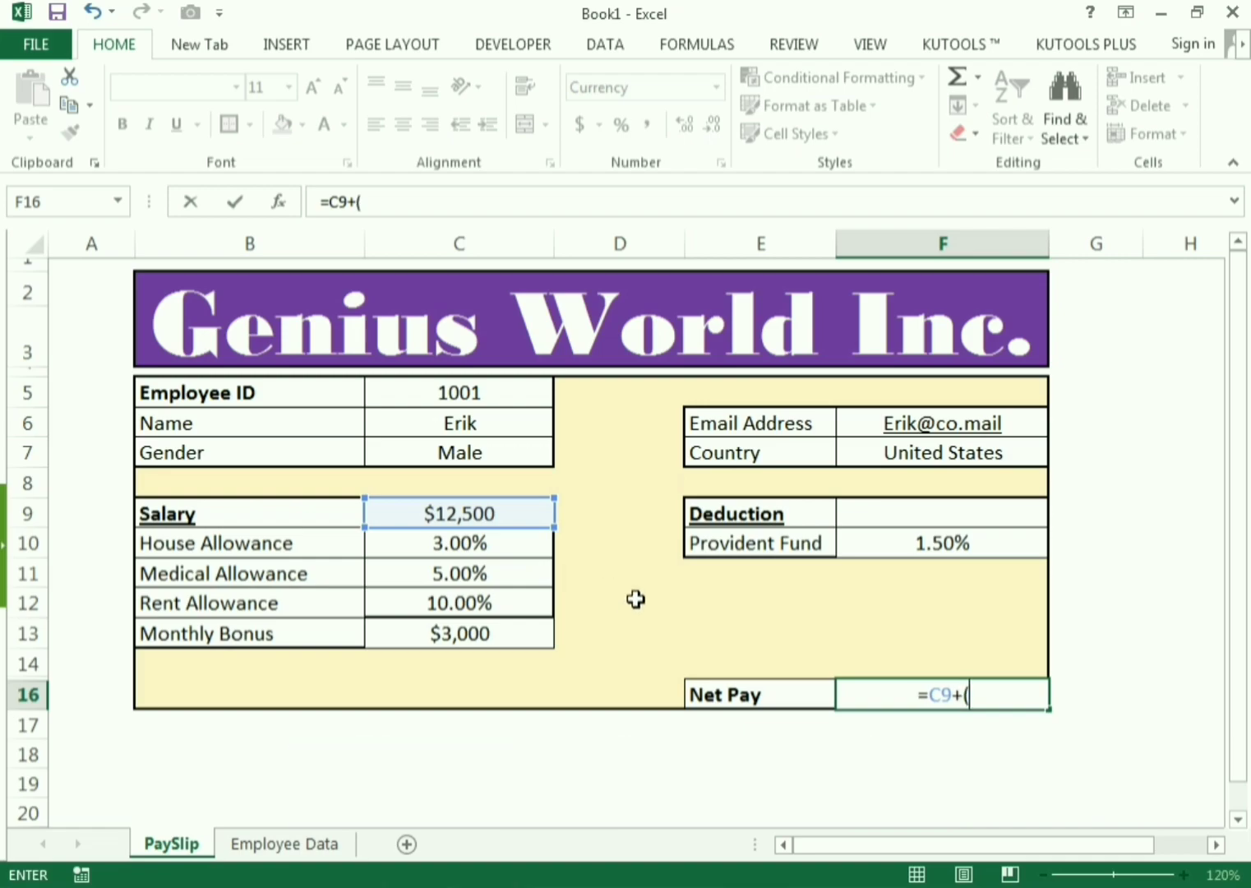
pyautogui.click(517, 512)
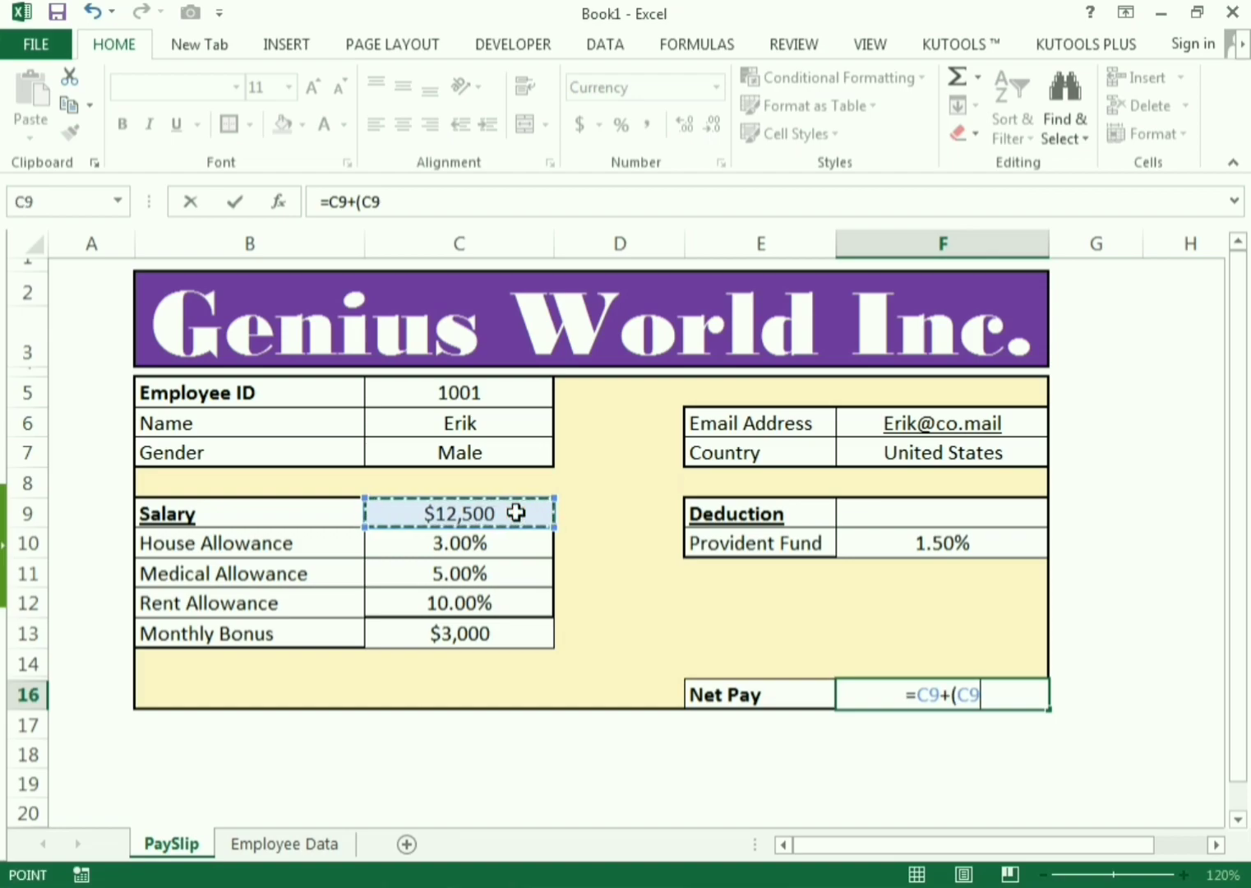
pyautogui.write('*')
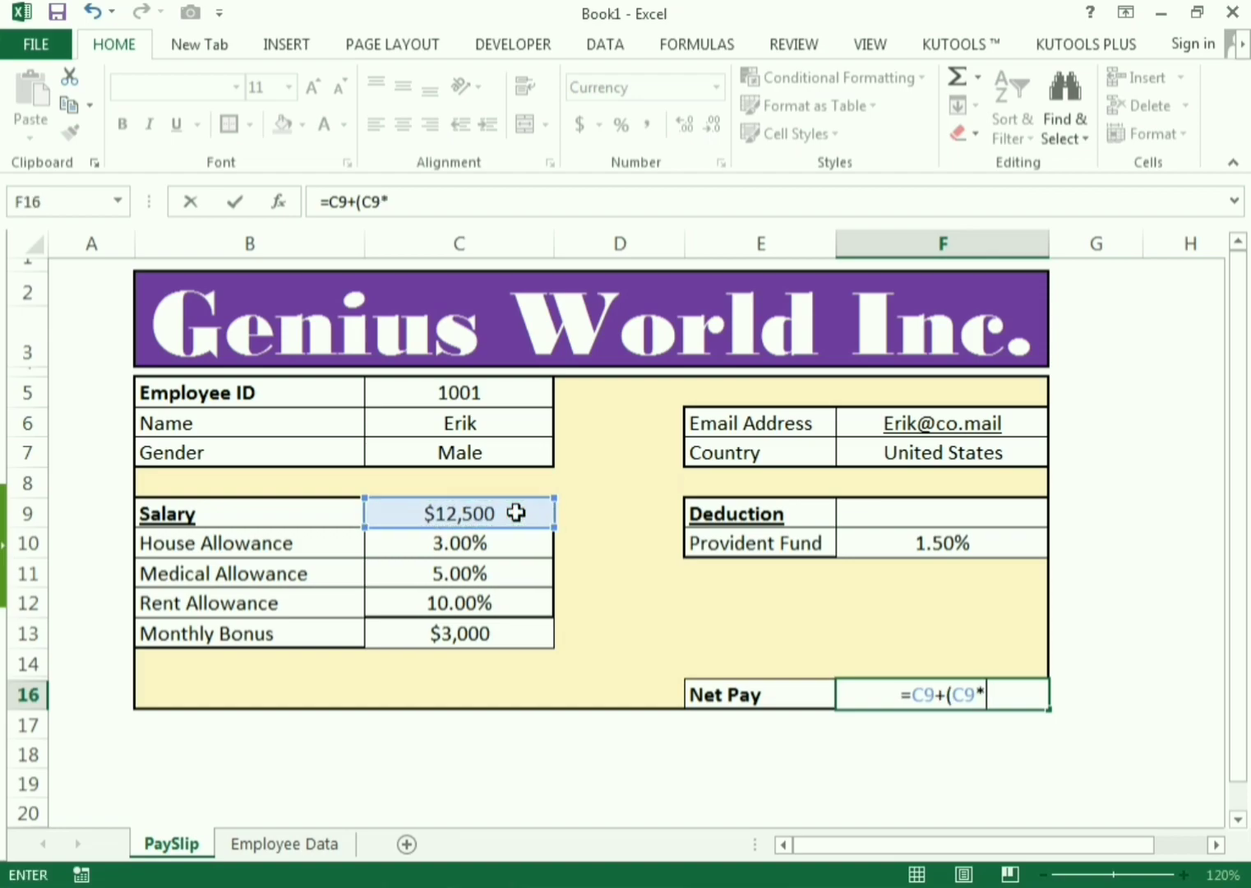
pyautogui.click(452, 542)
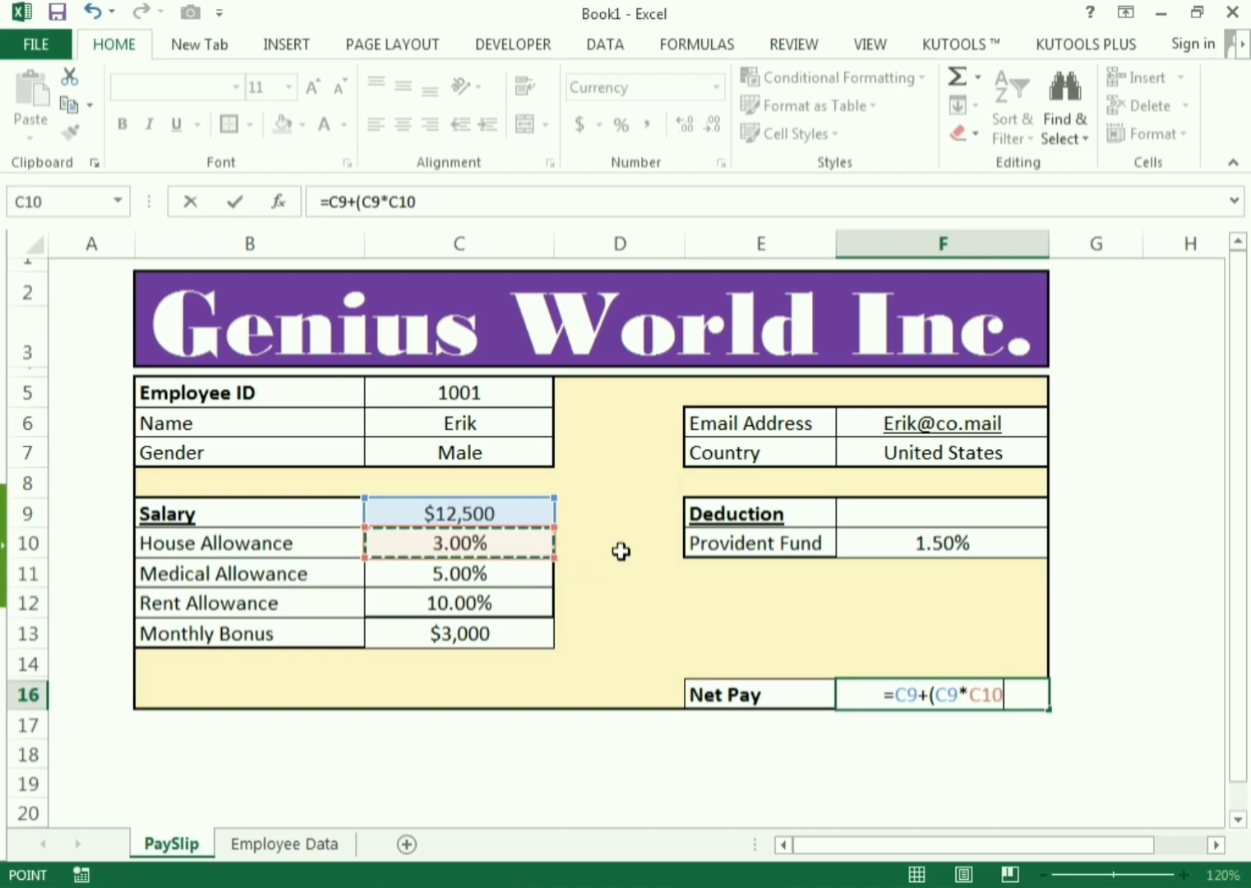
pyautogui.write(')+')
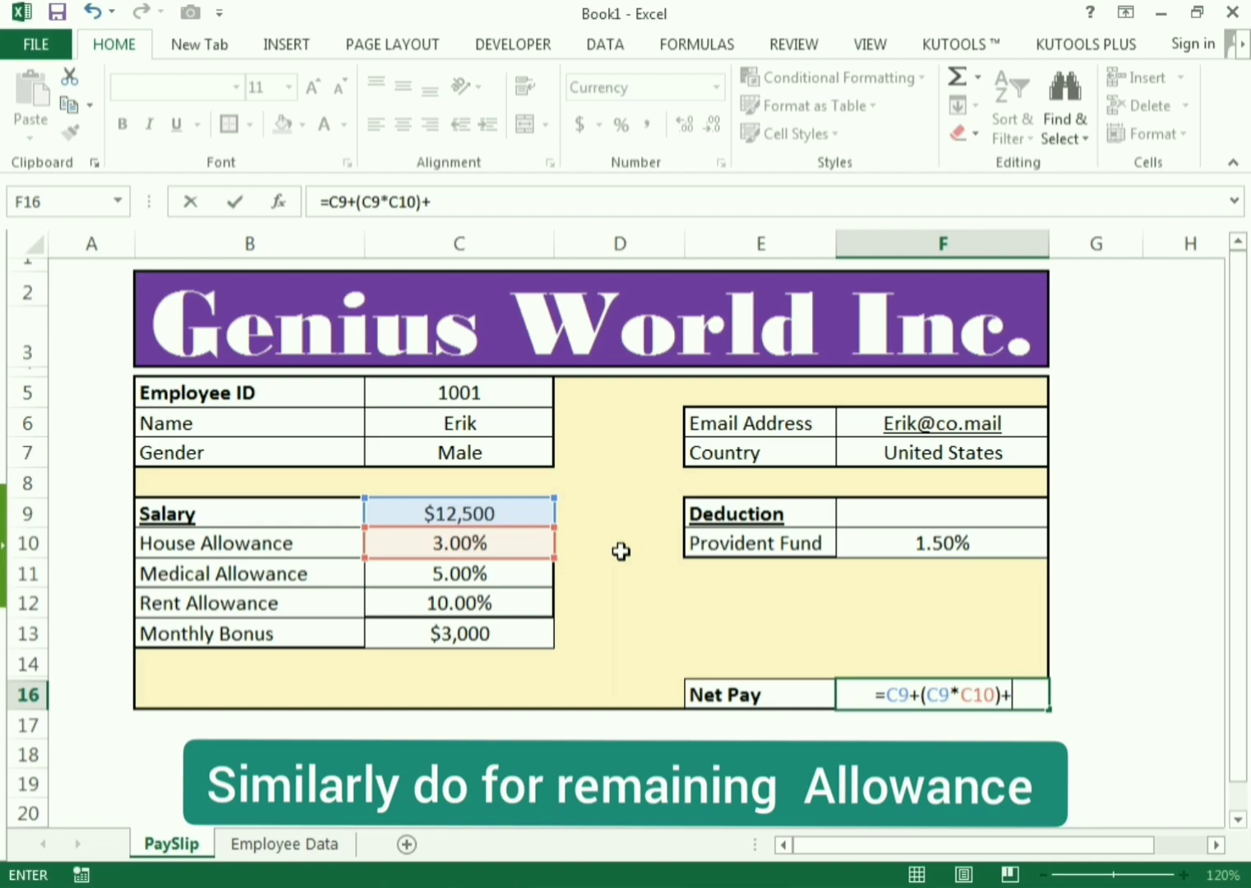
# Add the medical allowance term (C9*C11)+ to the Net Pay formula in F16.
pyautogui.write('(')
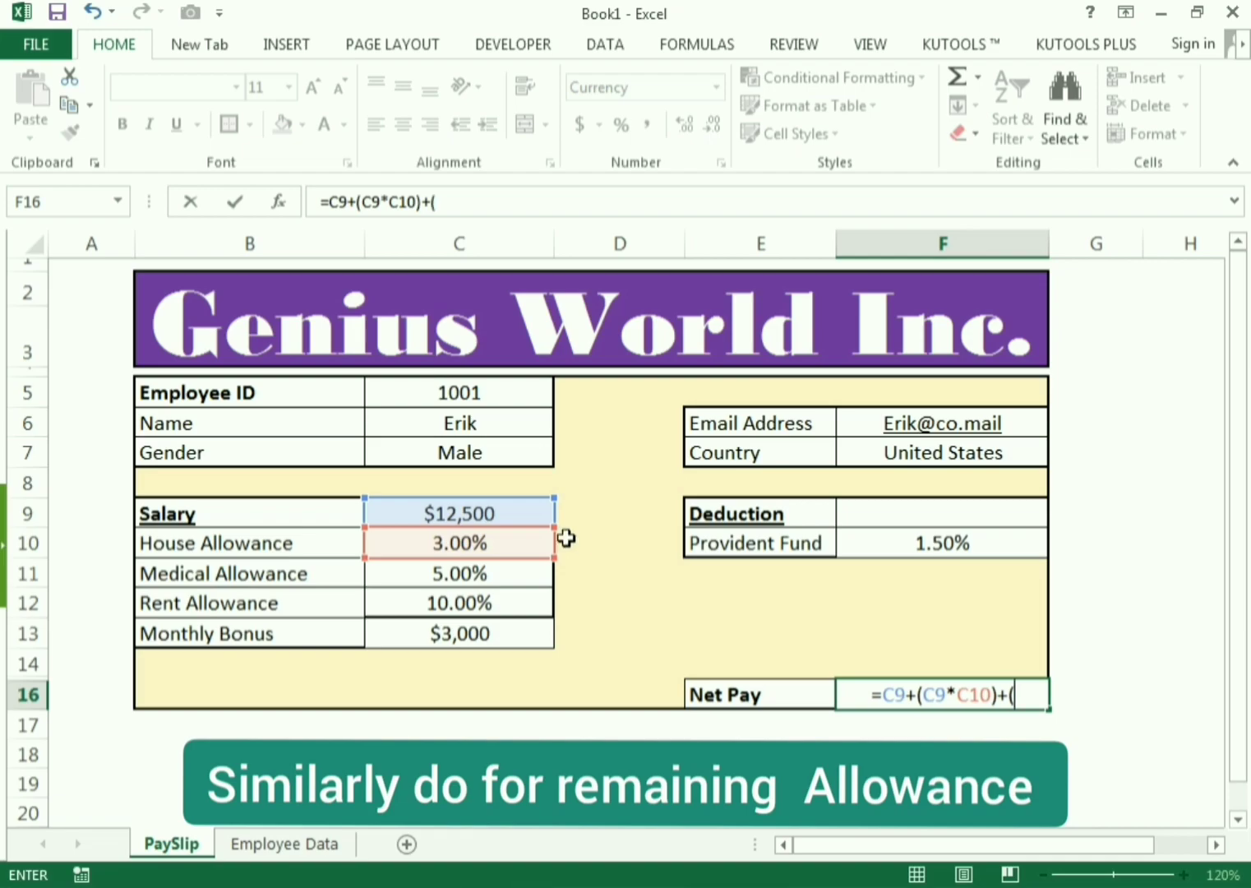
pyautogui.click(476, 506)
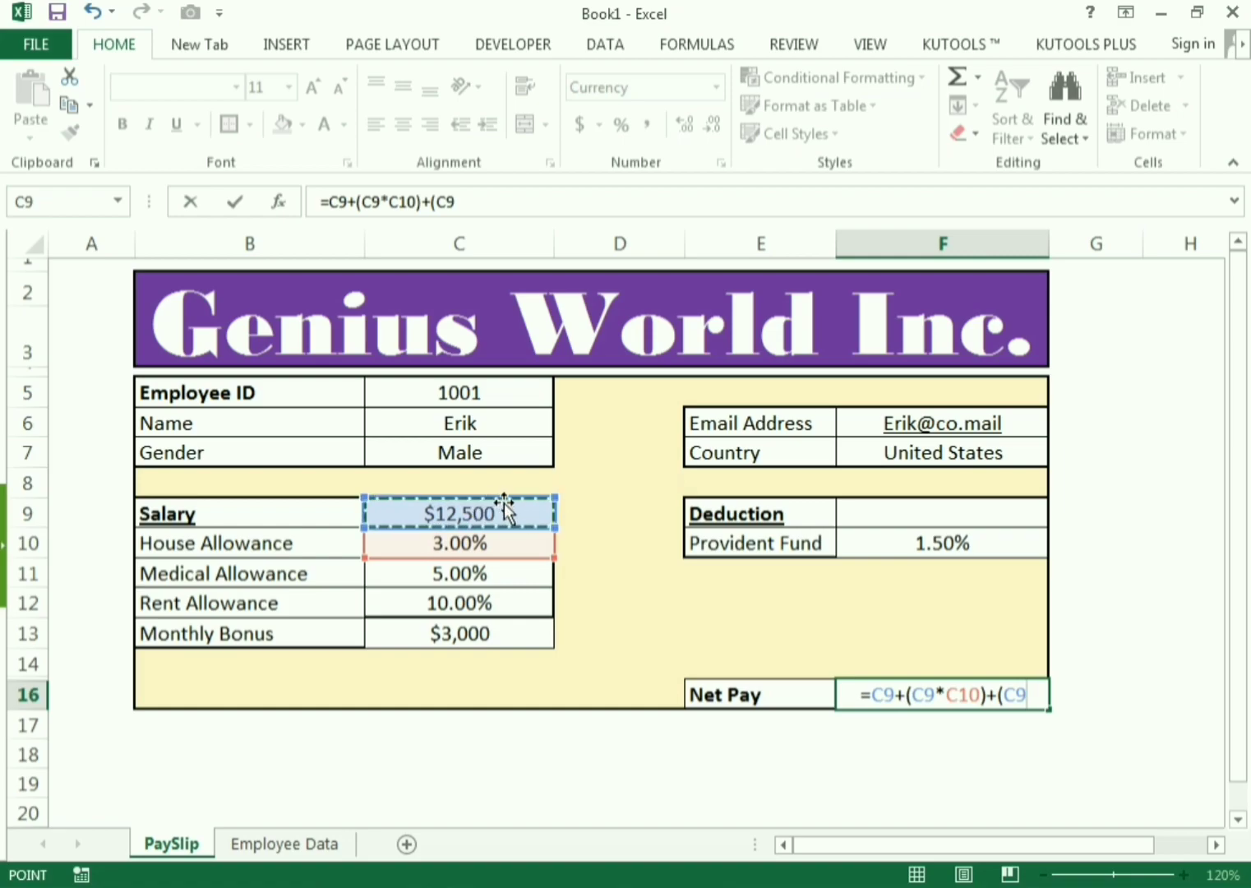
pyautogui.write('*')
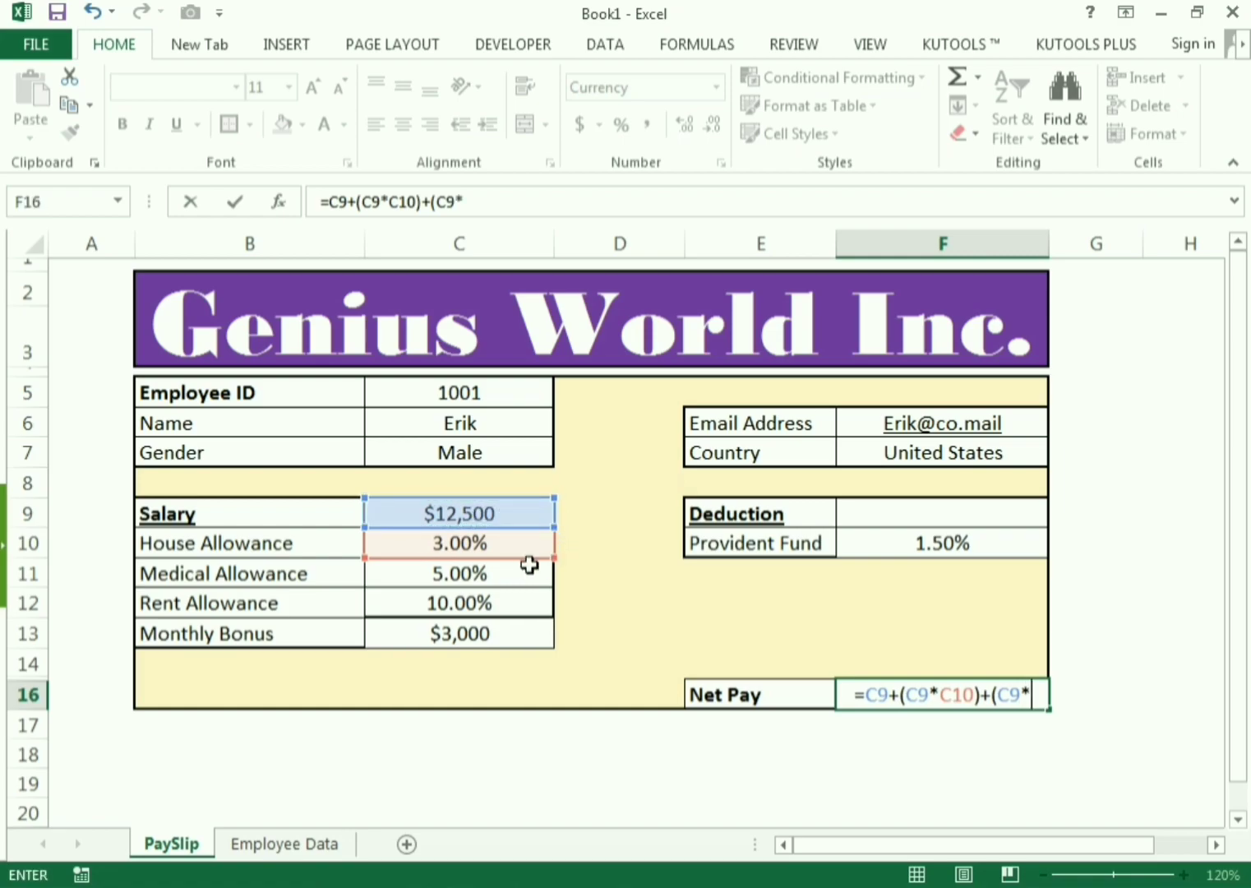
pyautogui.click(506, 580)
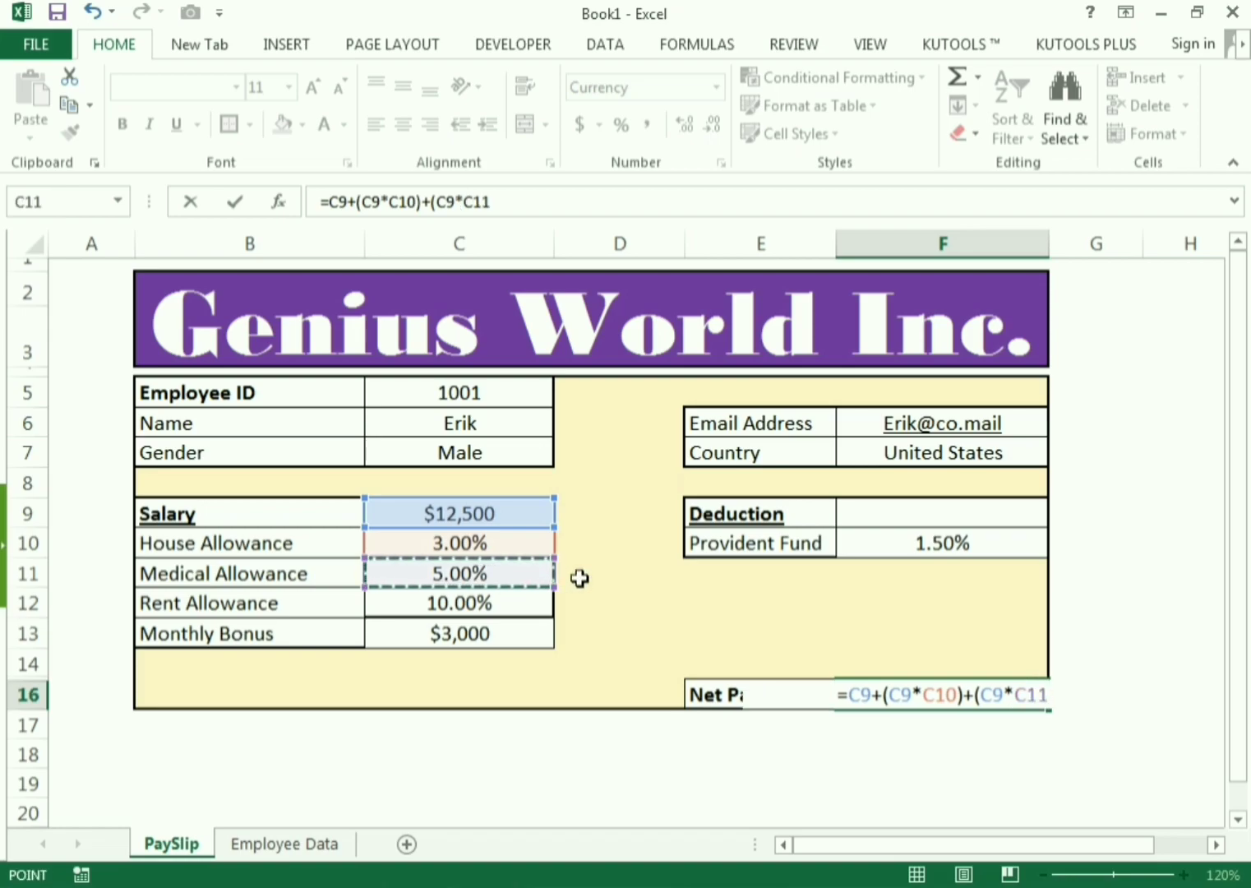
pyautogui.write(')')
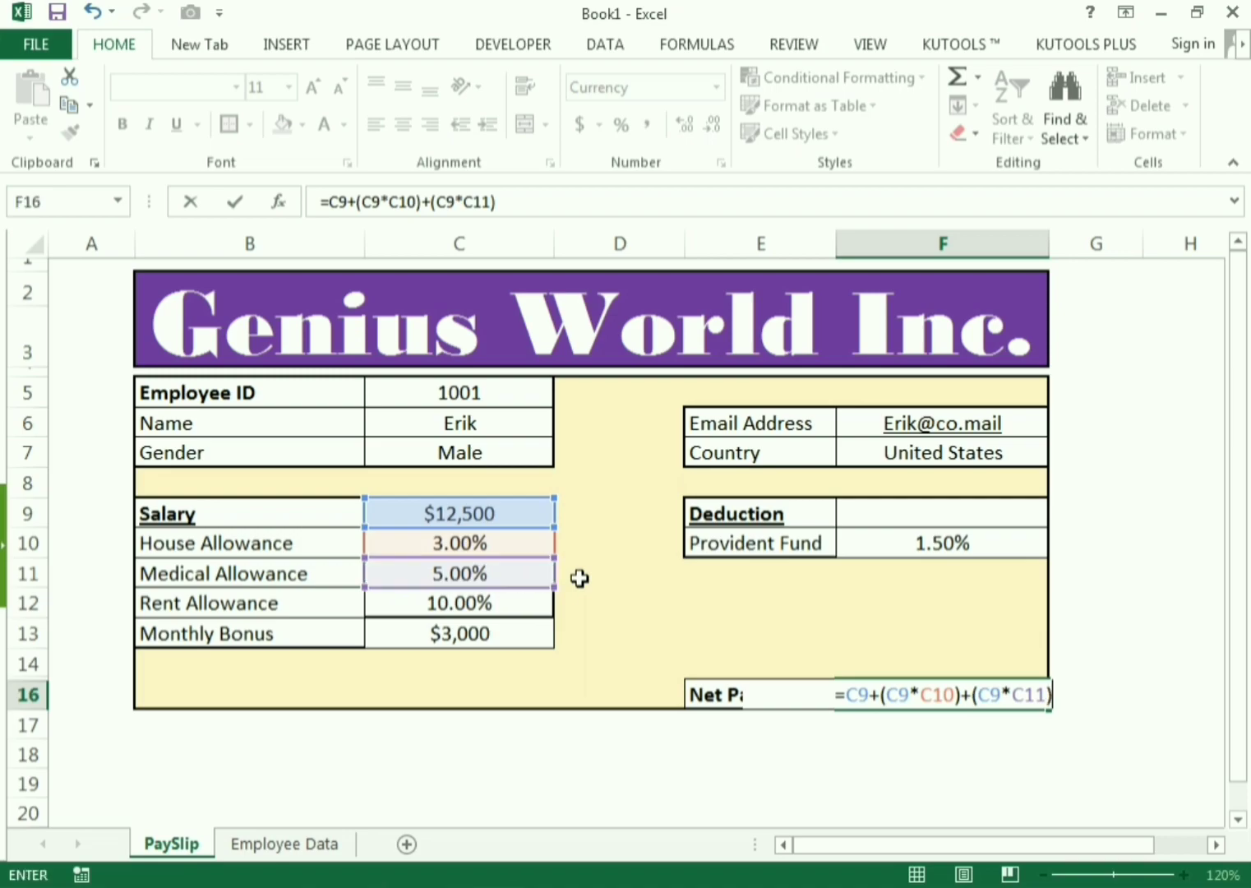
pyautogui.write('+')
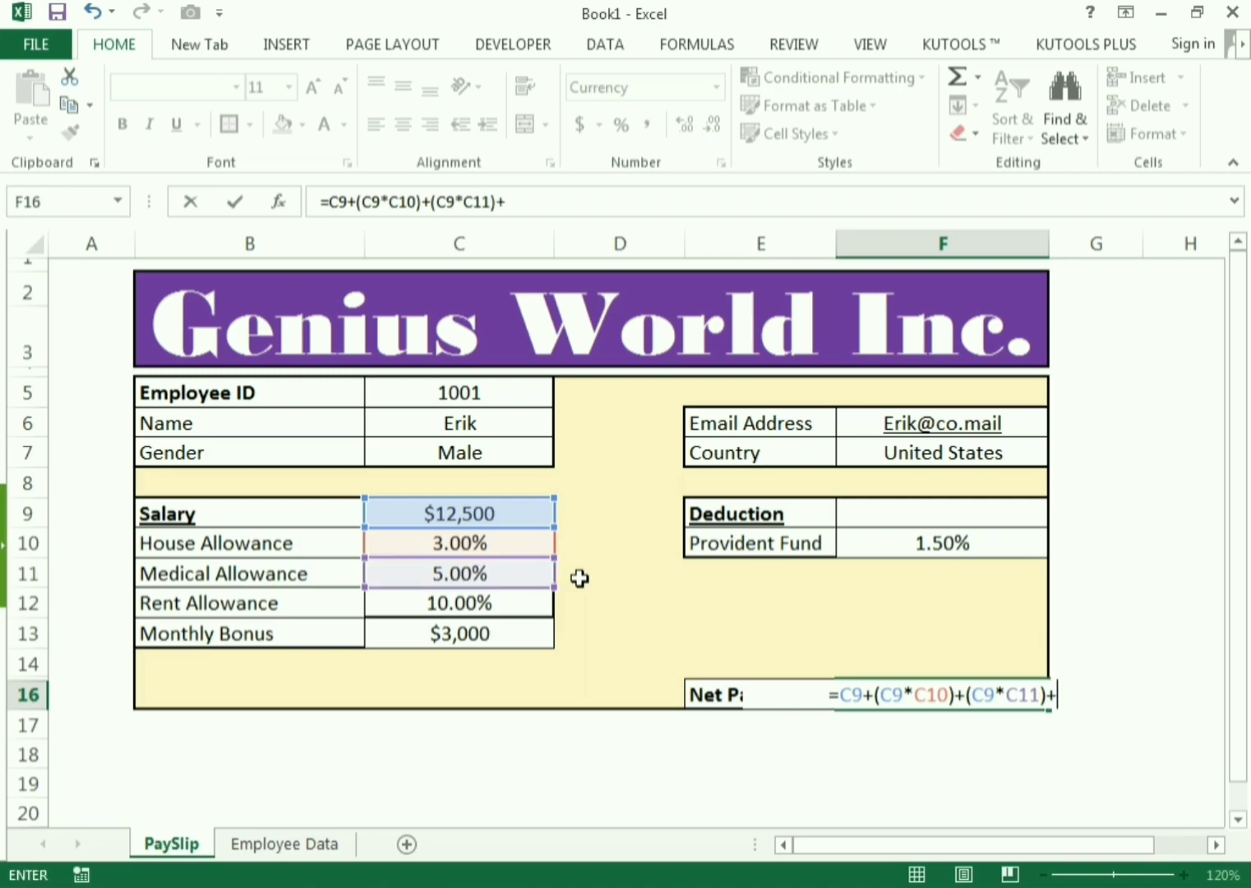
# Extend the Net Pay formula in F16 with the rent allowance term (C9*C12) plus the Monthly Bonus C13.
pyautogui.write('(')
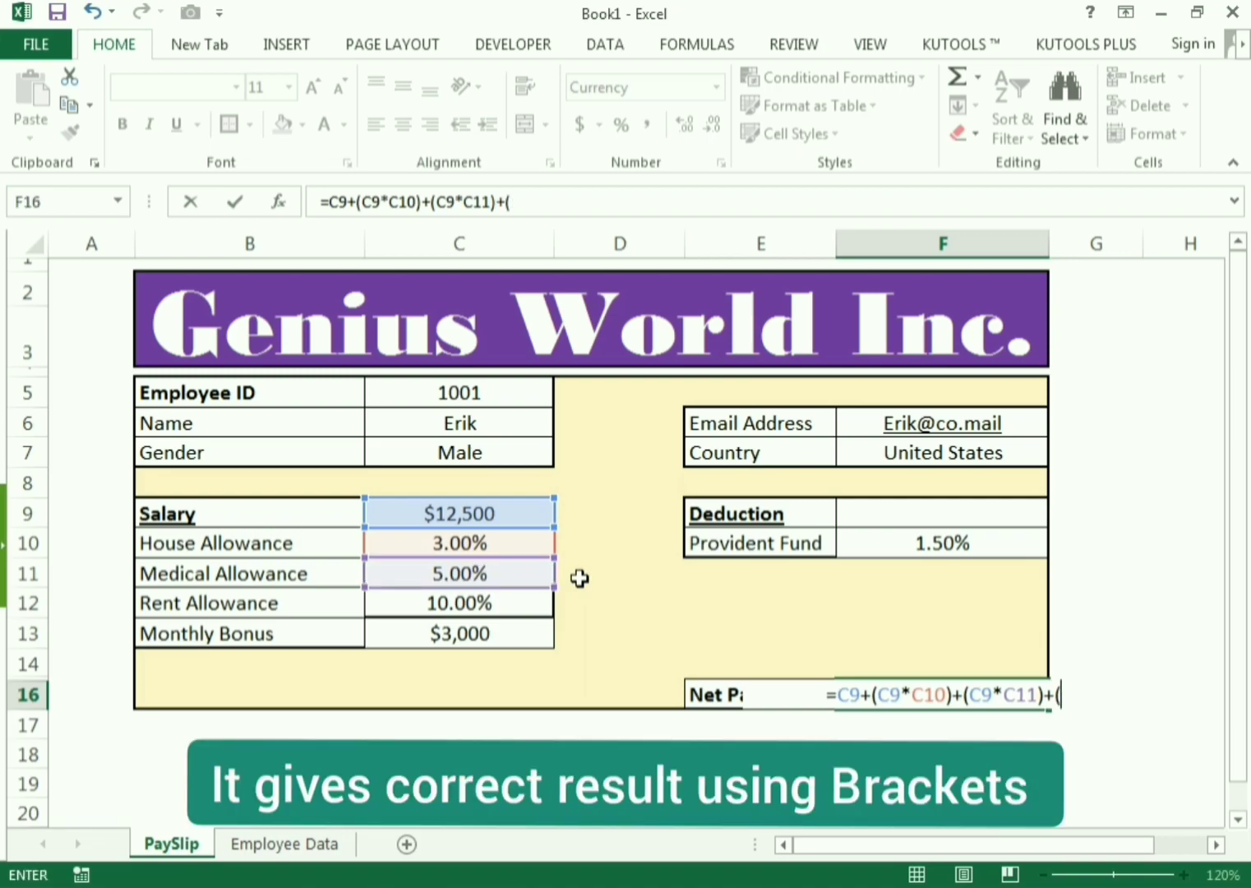
pyautogui.click(509, 510)
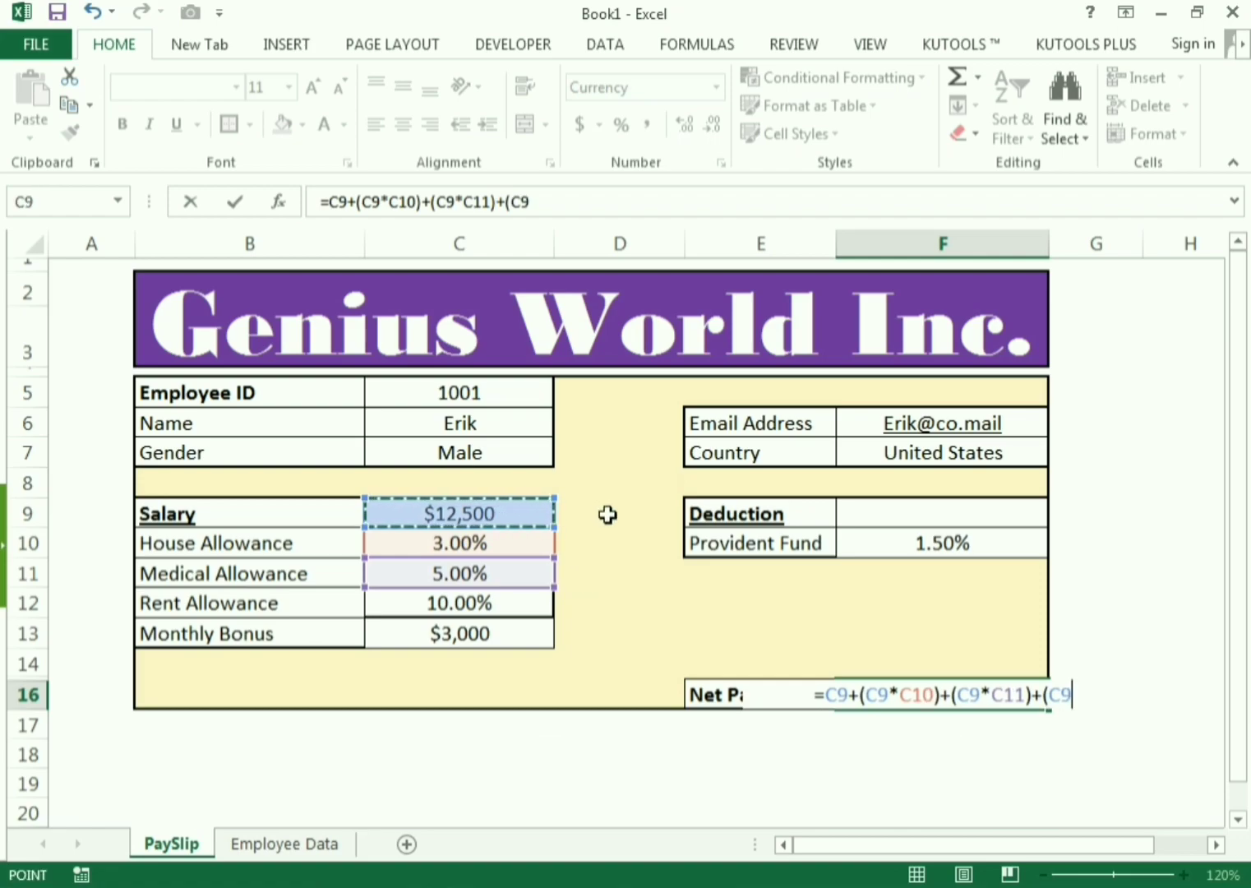
pyautogui.write('*')
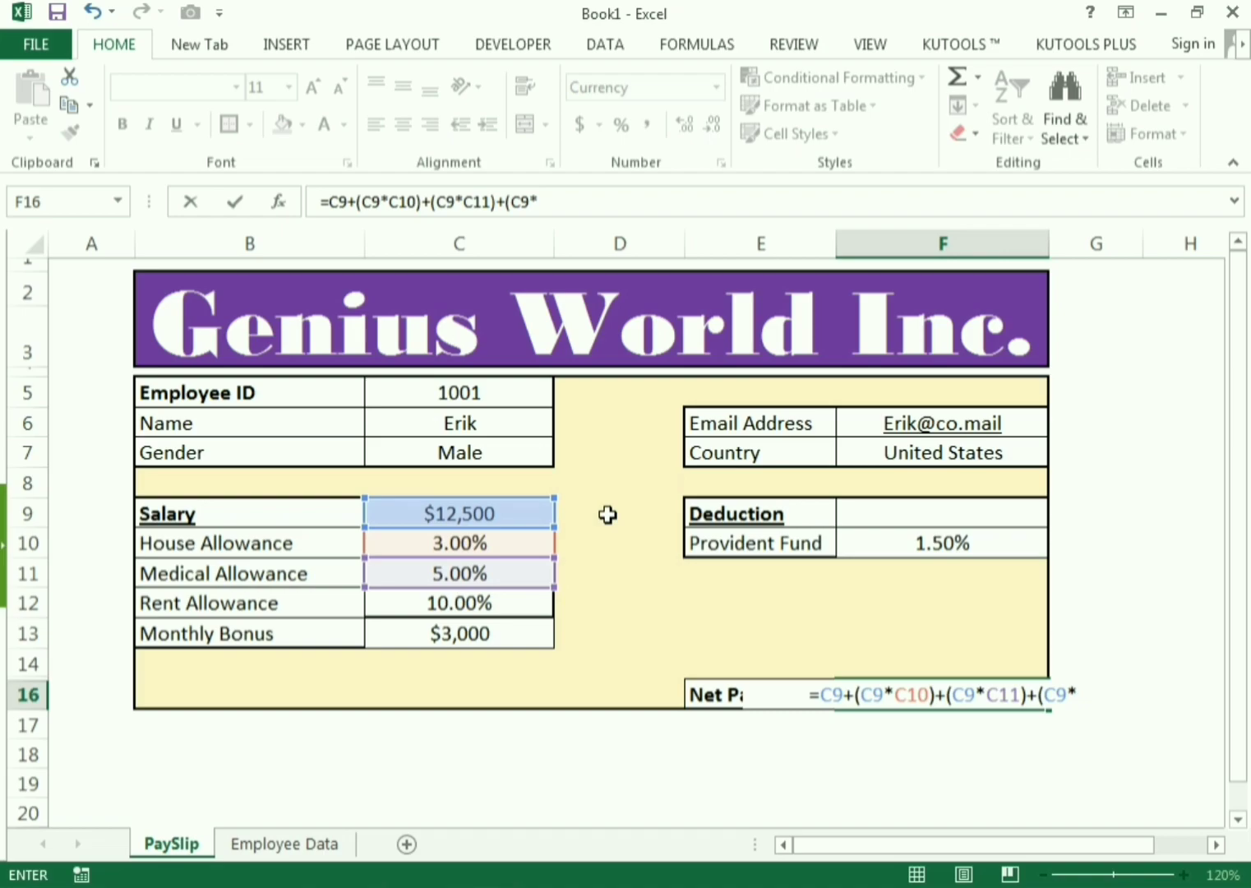
pyautogui.click(539, 603)
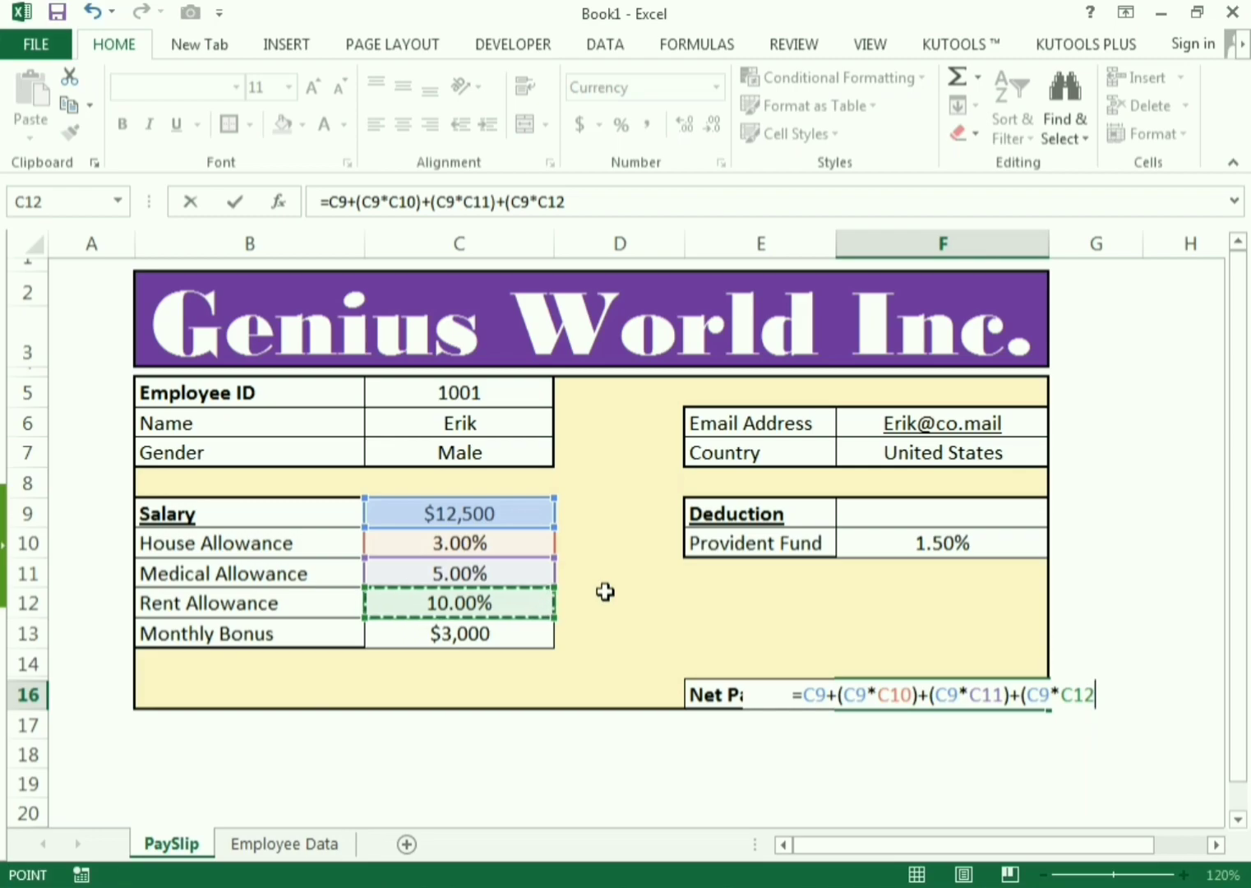
pyautogui.write(')')
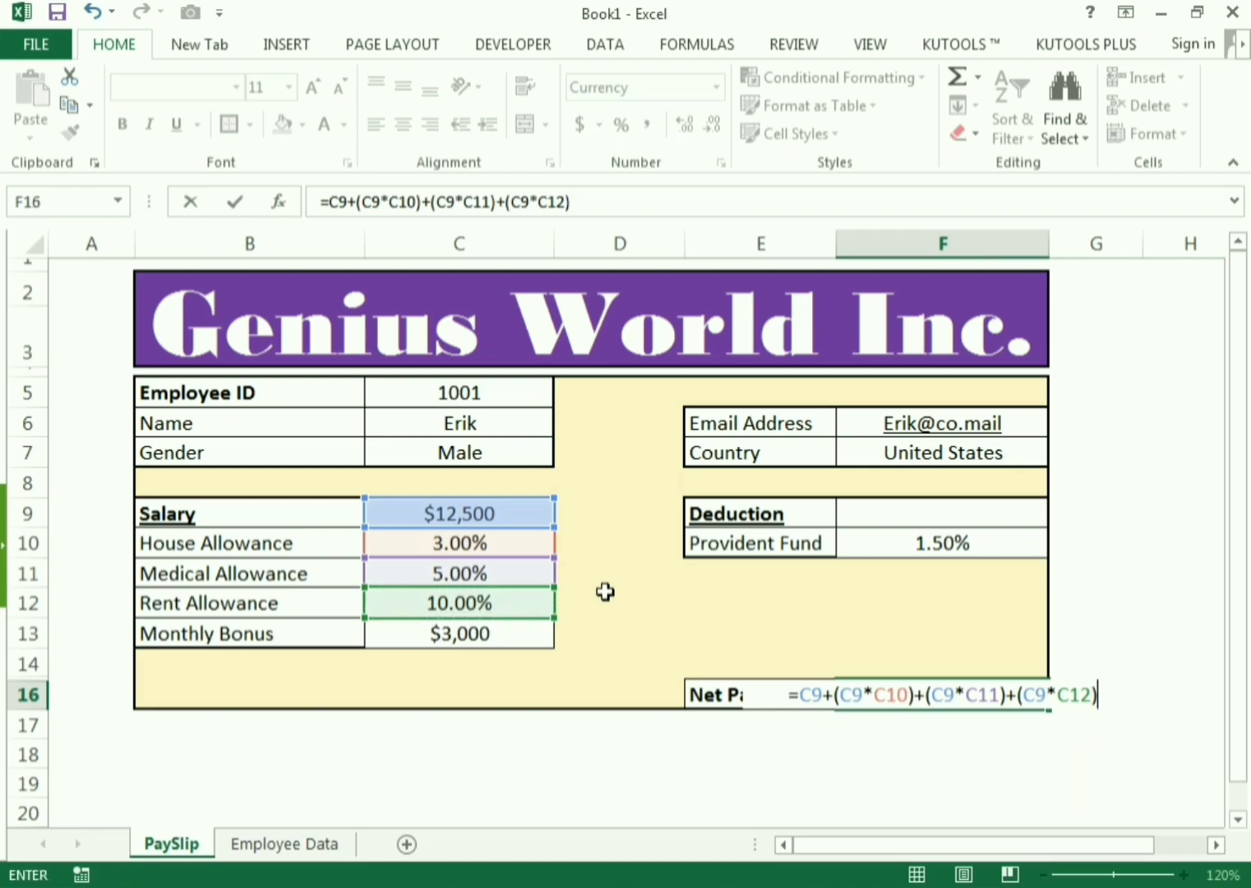
pyautogui.write('+')
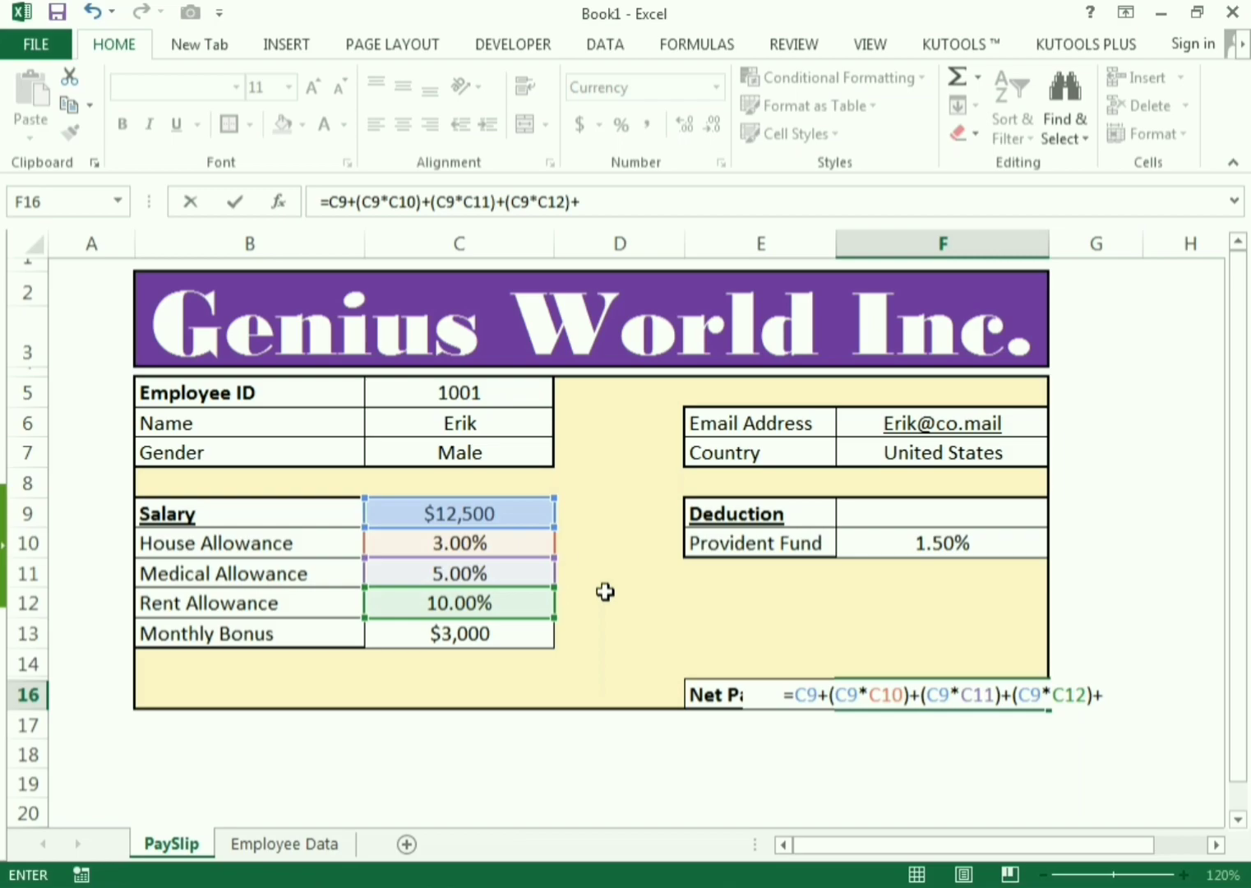
pyautogui.click(459, 637)
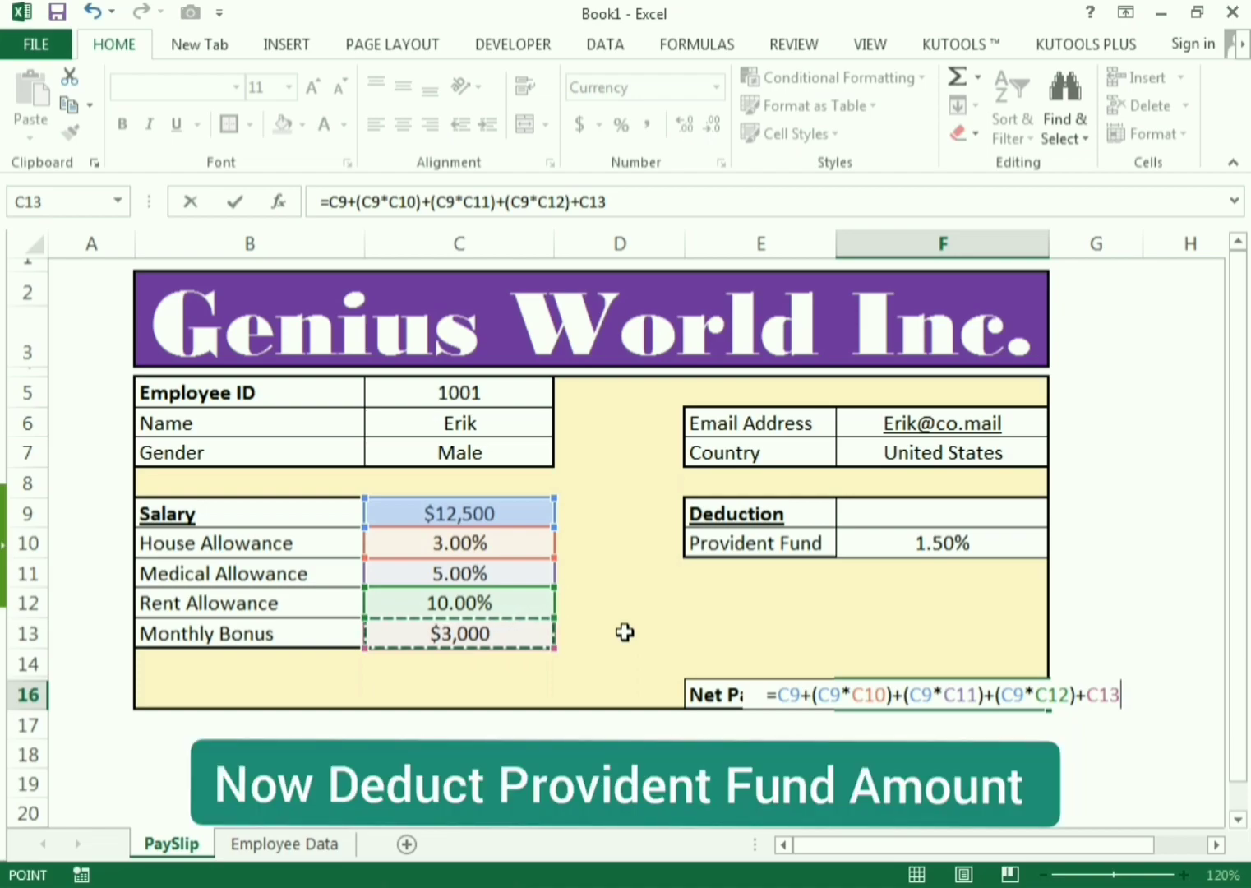
# Complete the Net Pay formula in F16 by subtracting the Provident Fund amount, -(C9*F10).
pyautogui.write('-')
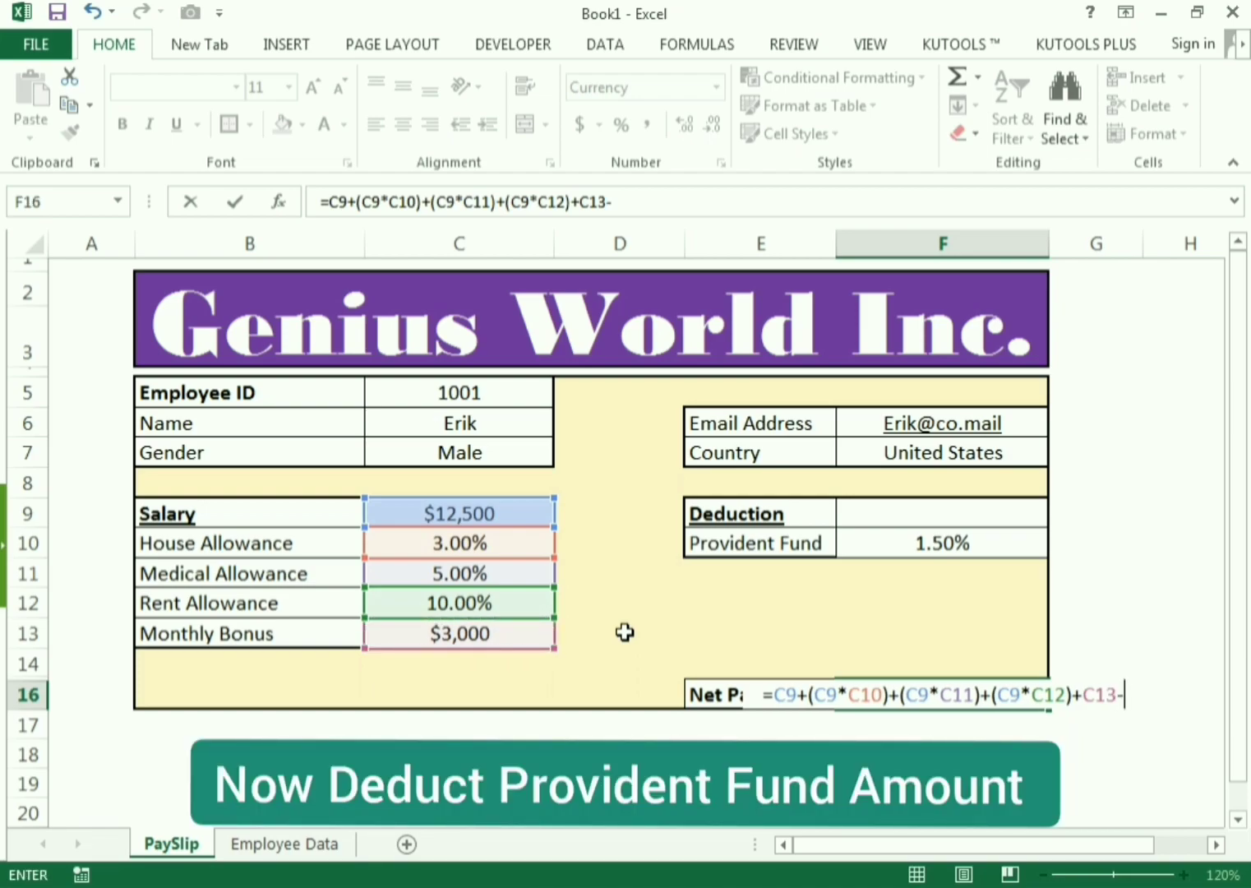
pyautogui.write('(')
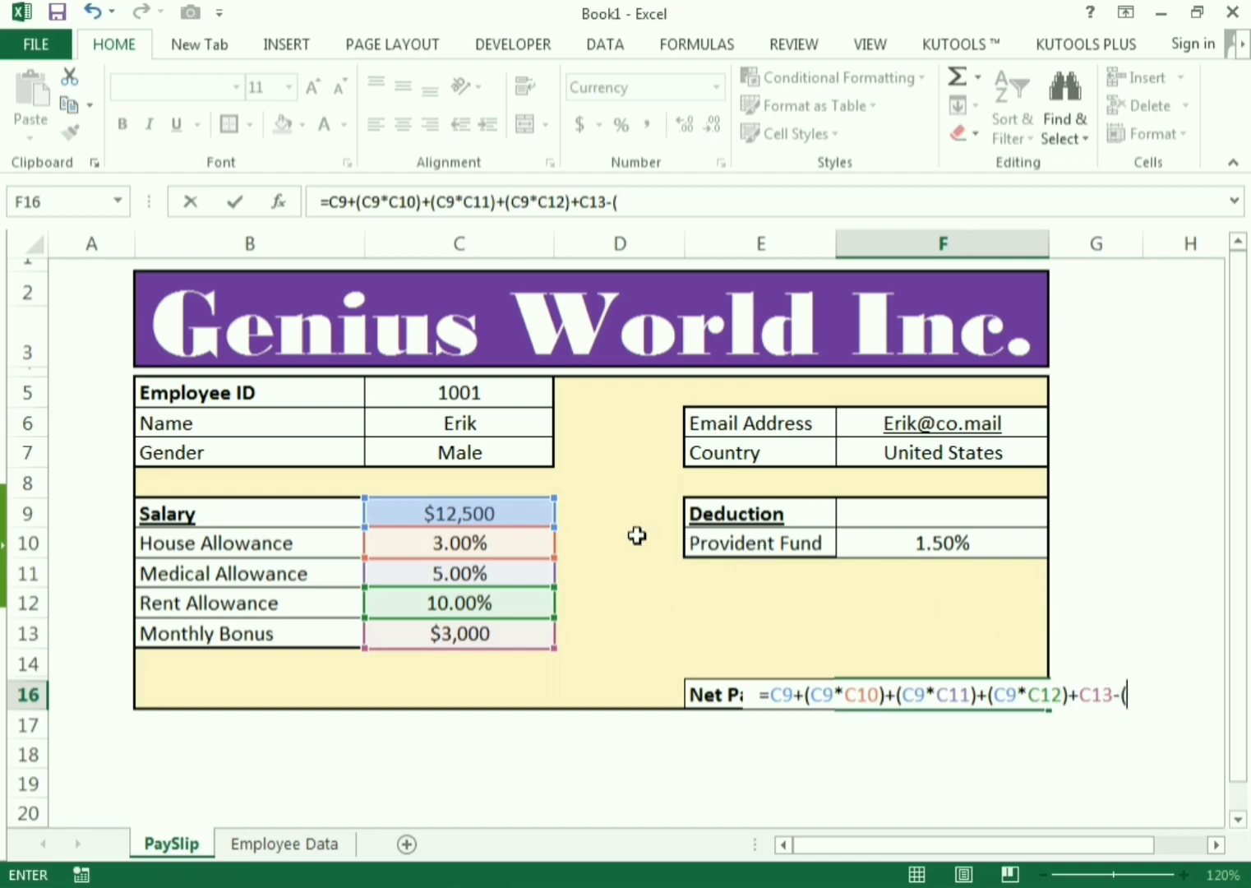
pyautogui.click(526, 514)
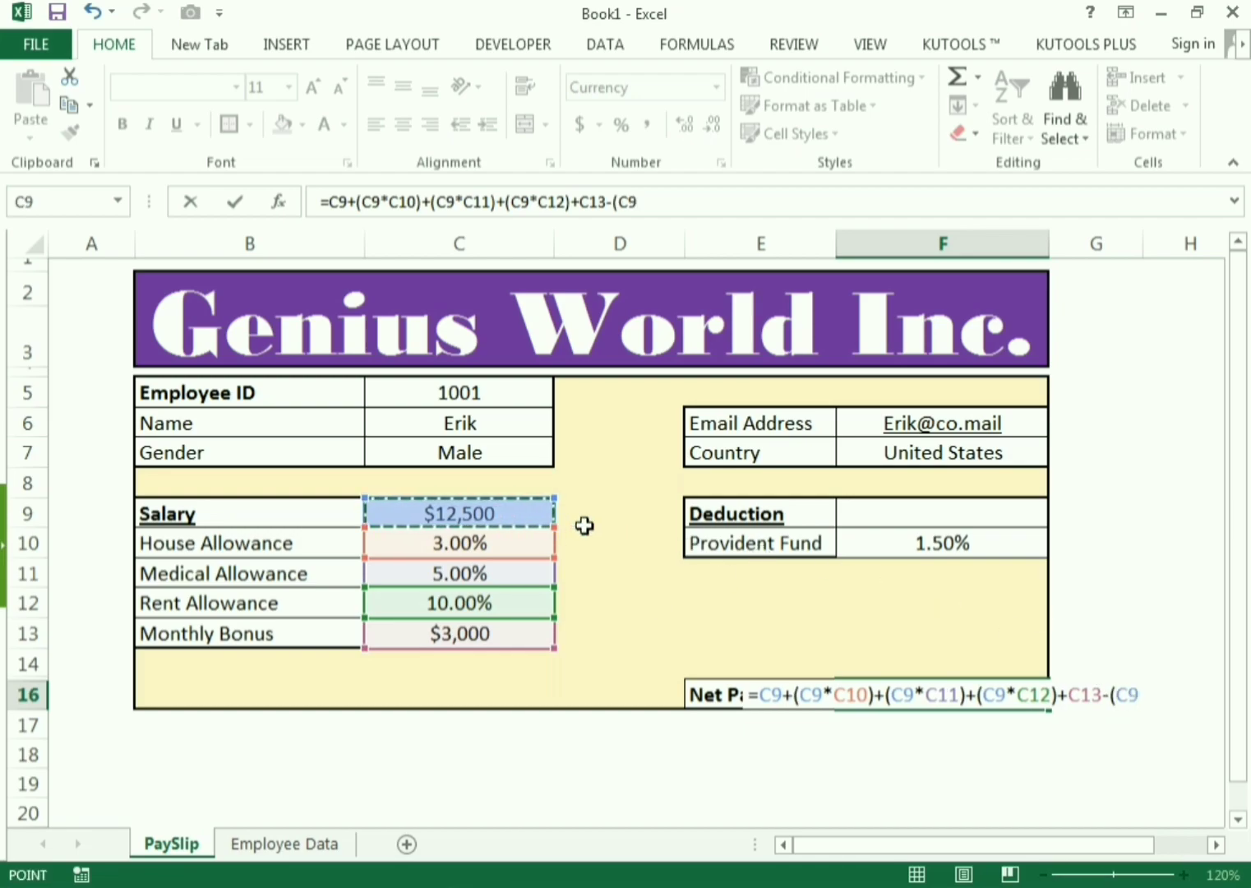
pyautogui.write('*')
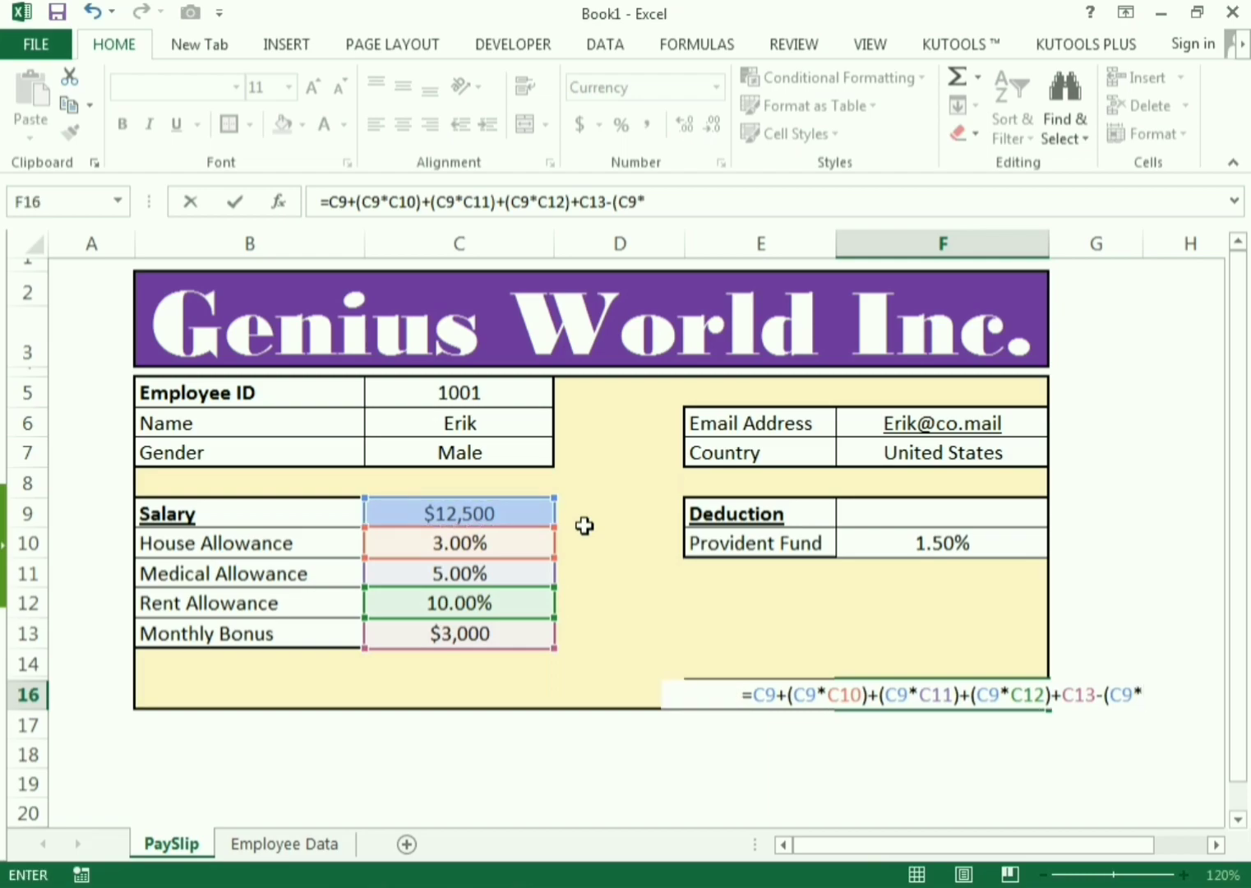
pyautogui.click(896, 540)
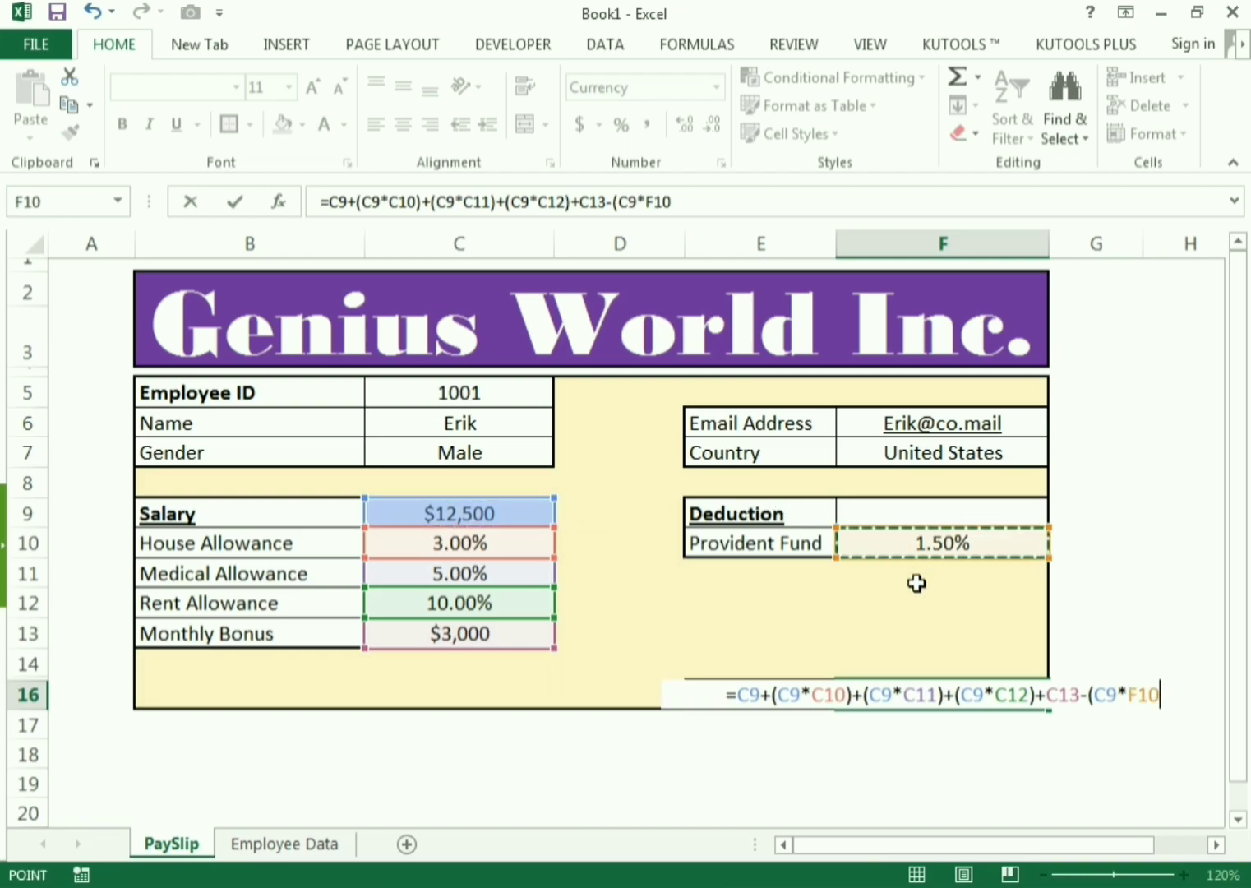
pyautogui.write(')')
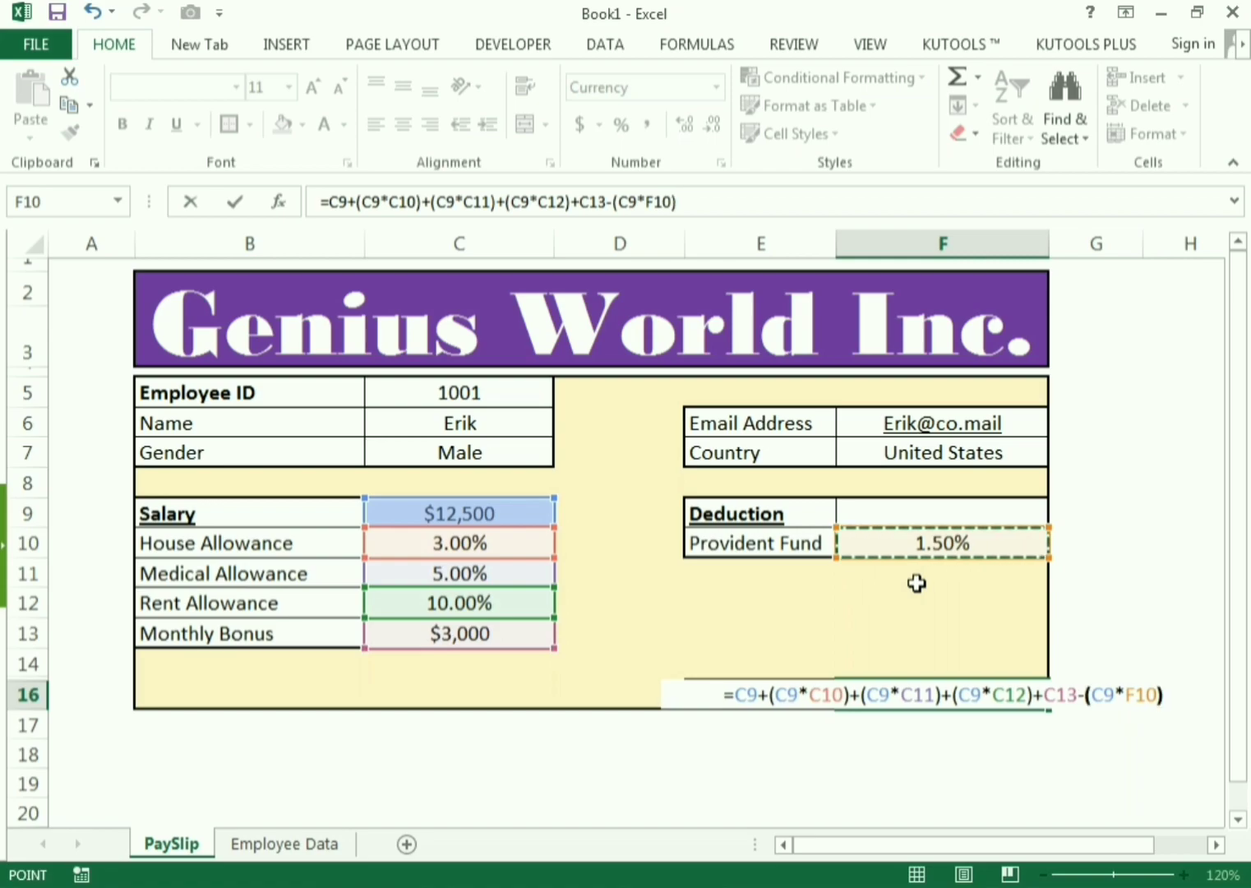
pyautogui.press('Return')
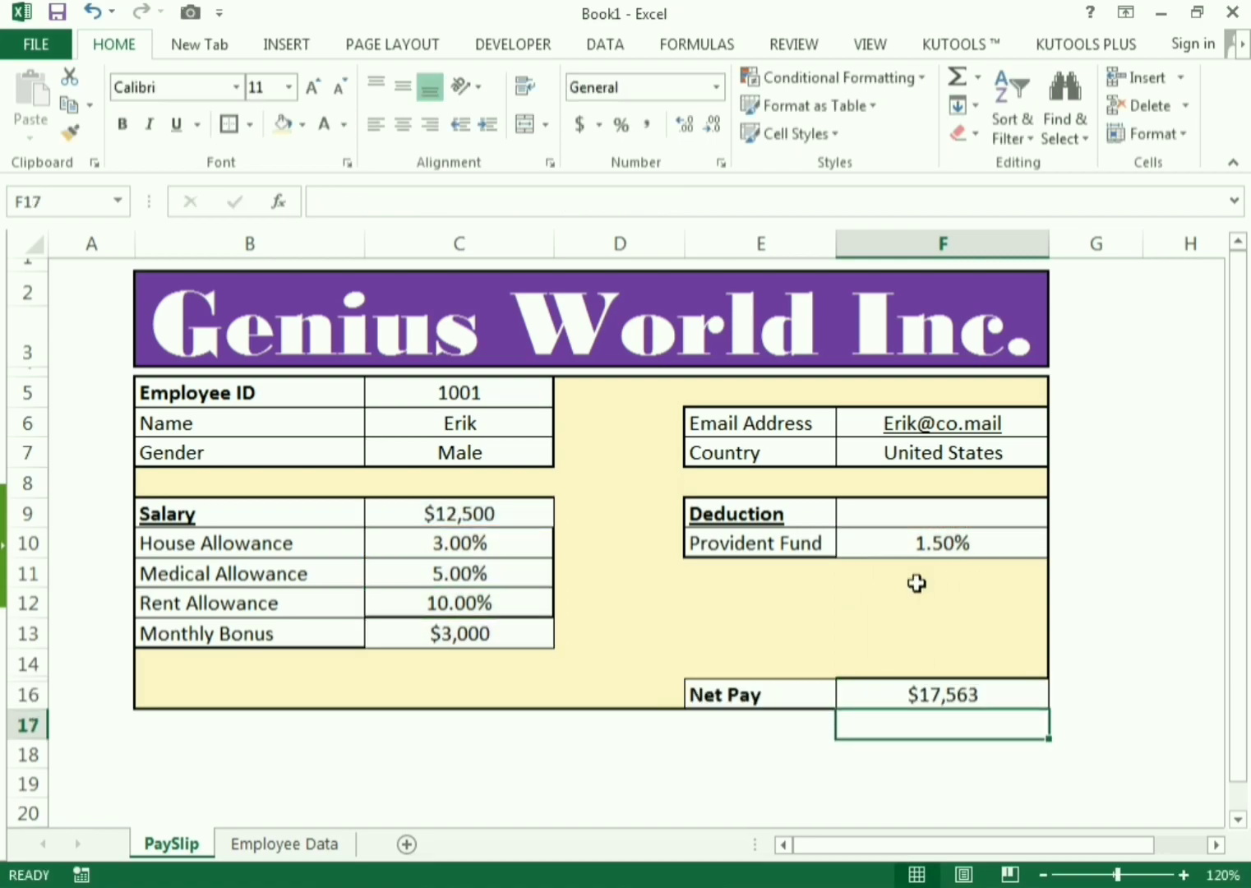
pyautogui.click(968, 693)
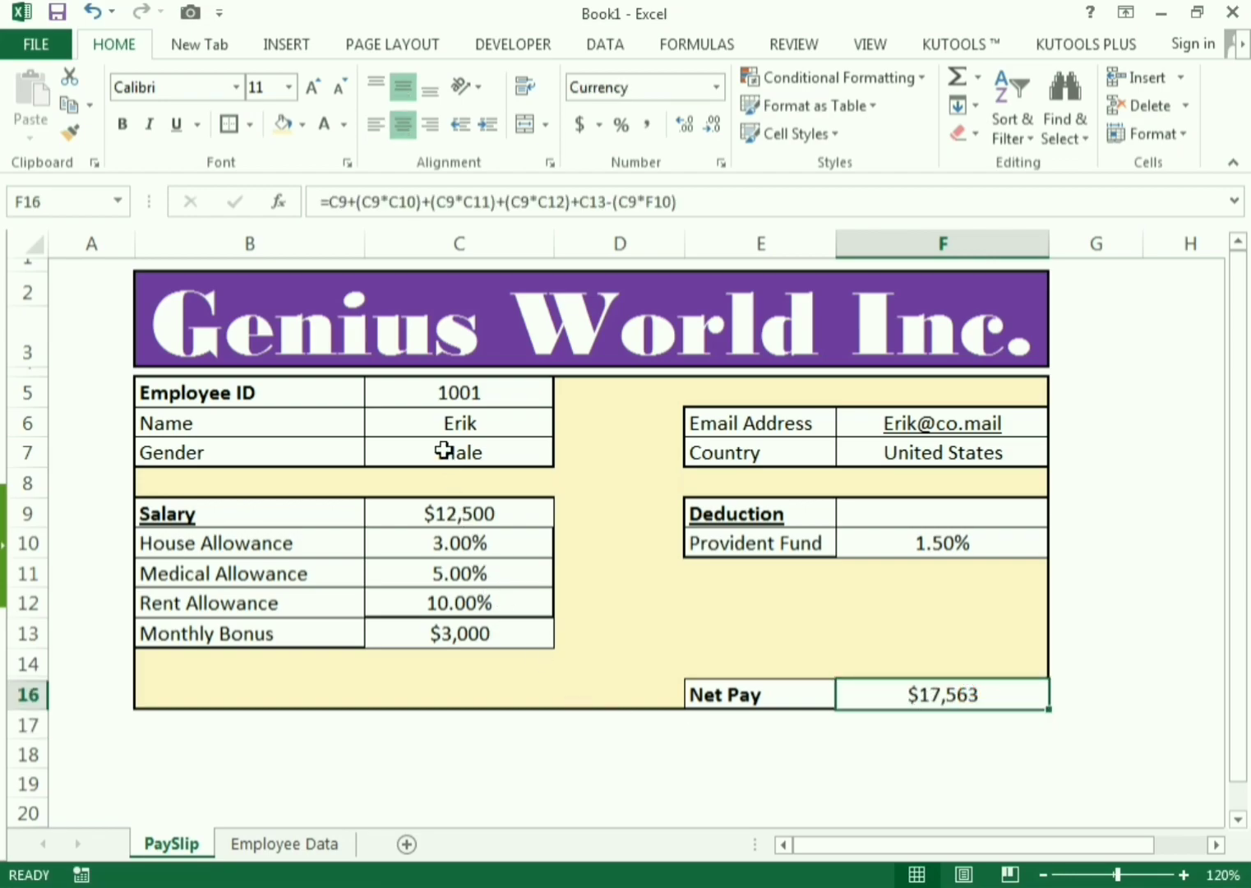
# Test the pay slip by entering the employee IDs of two other employees in C5, one after the other.
pyautogui.click(432, 402)
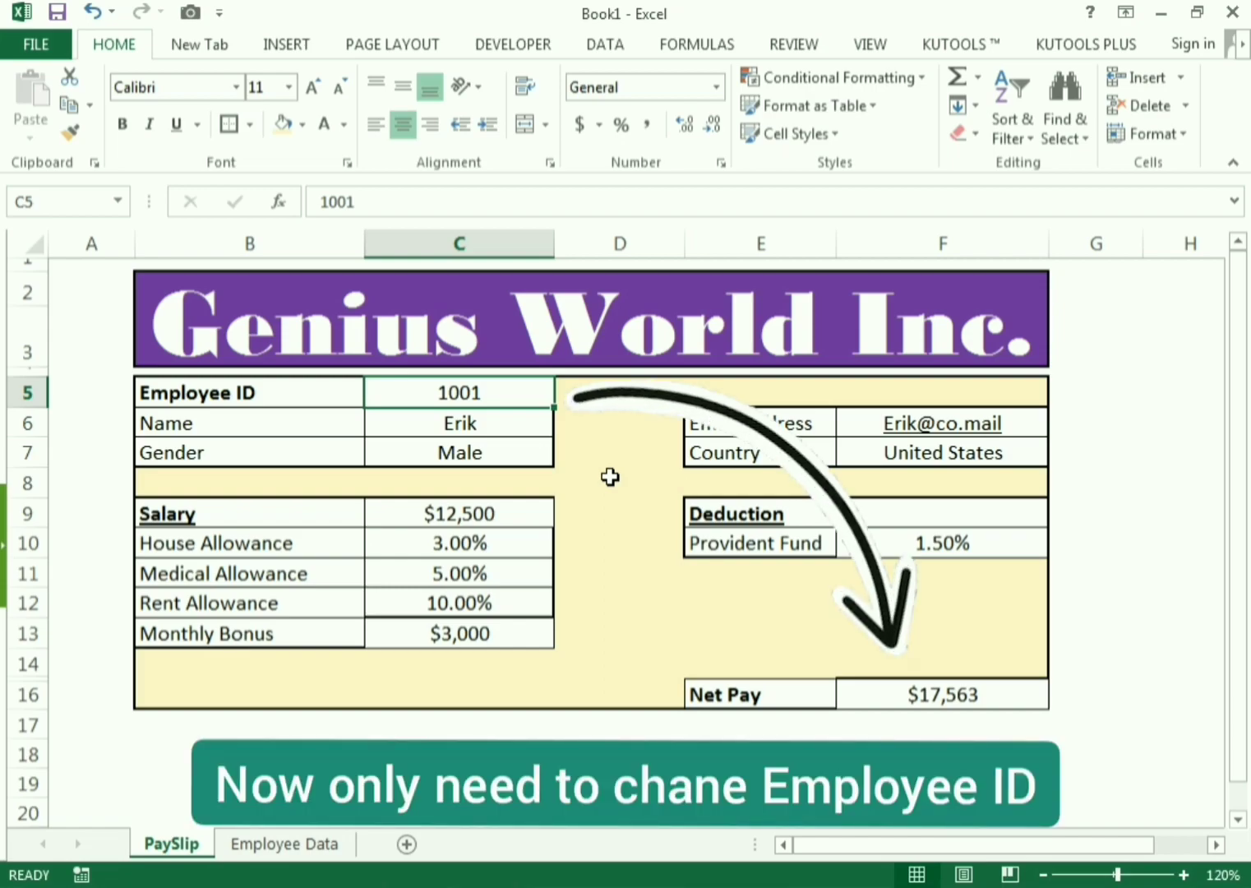
pyautogui.write('1003')
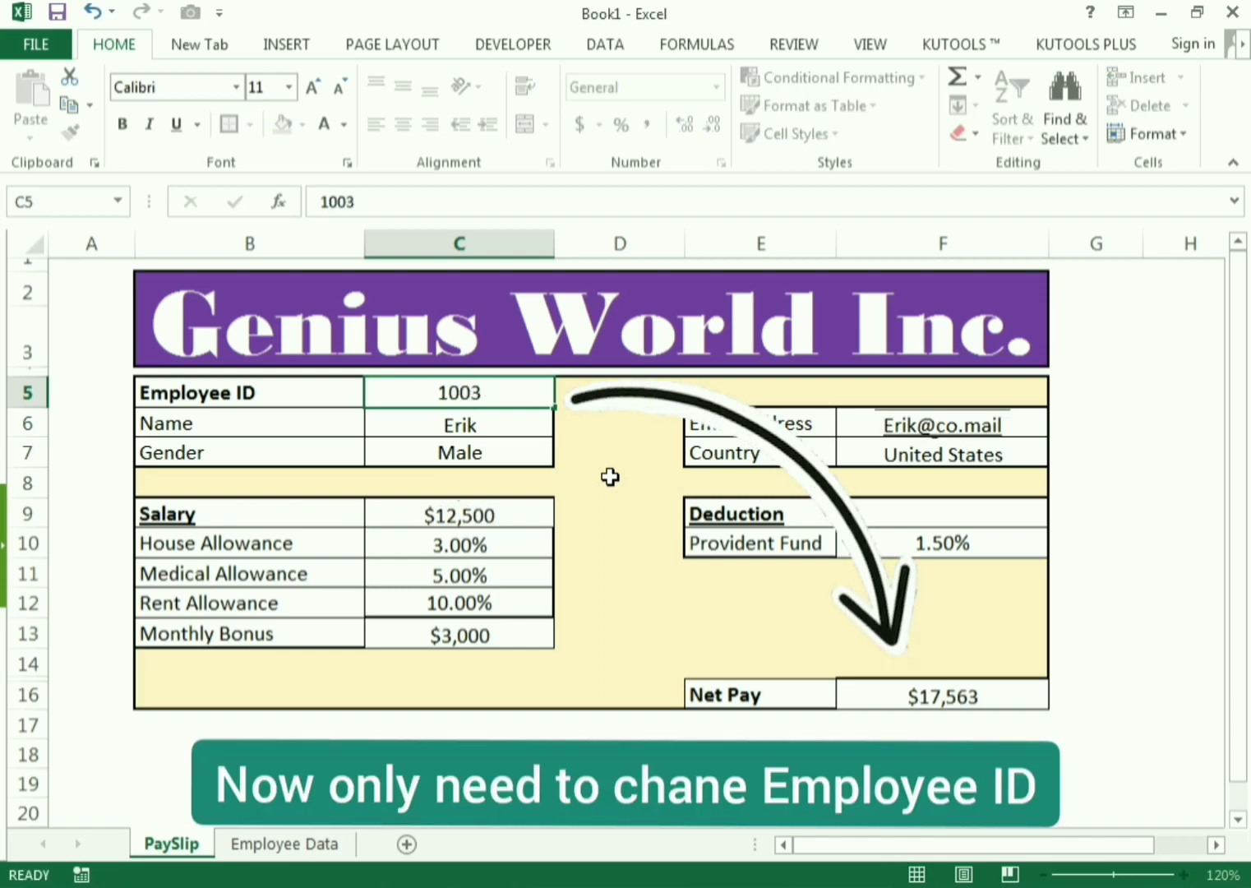
pyautogui.press('Return')
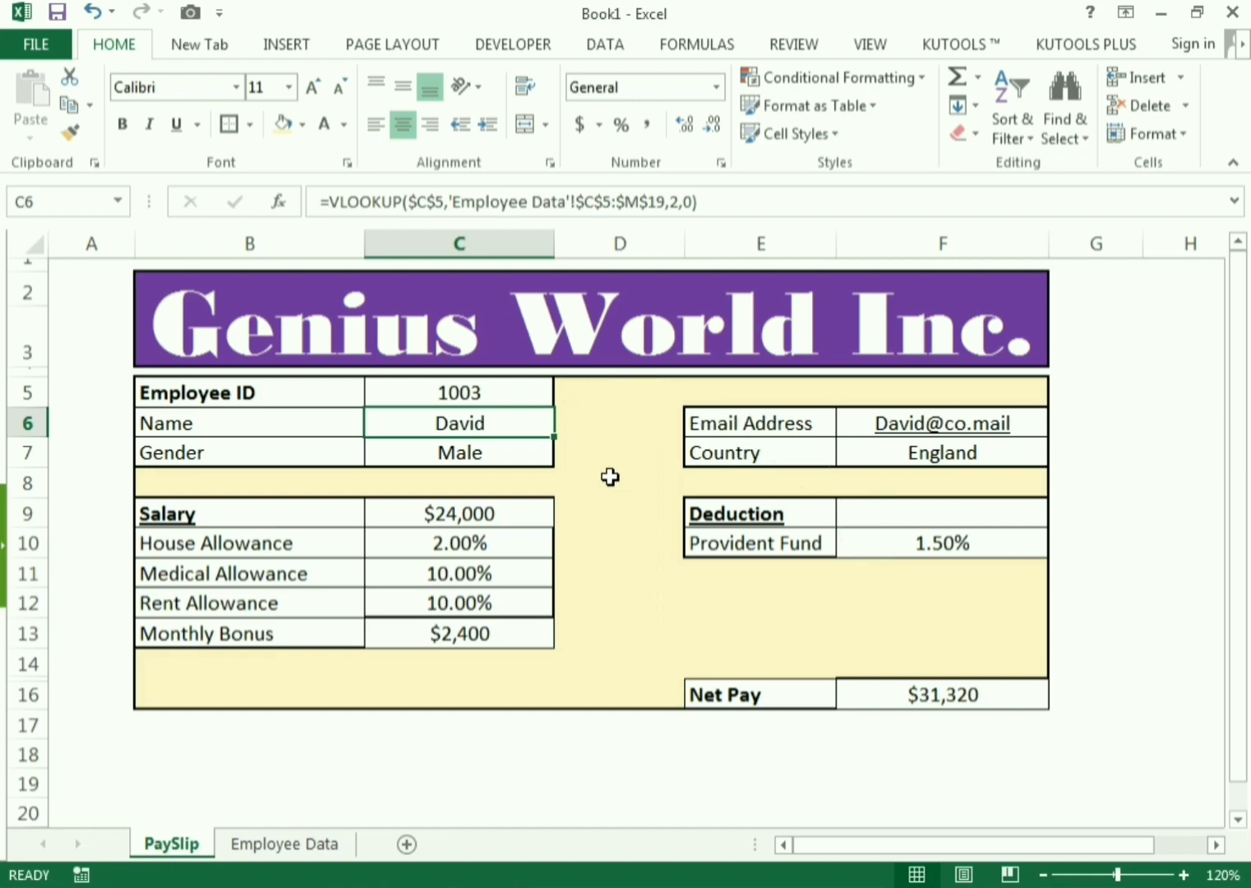
pyautogui.write('100')
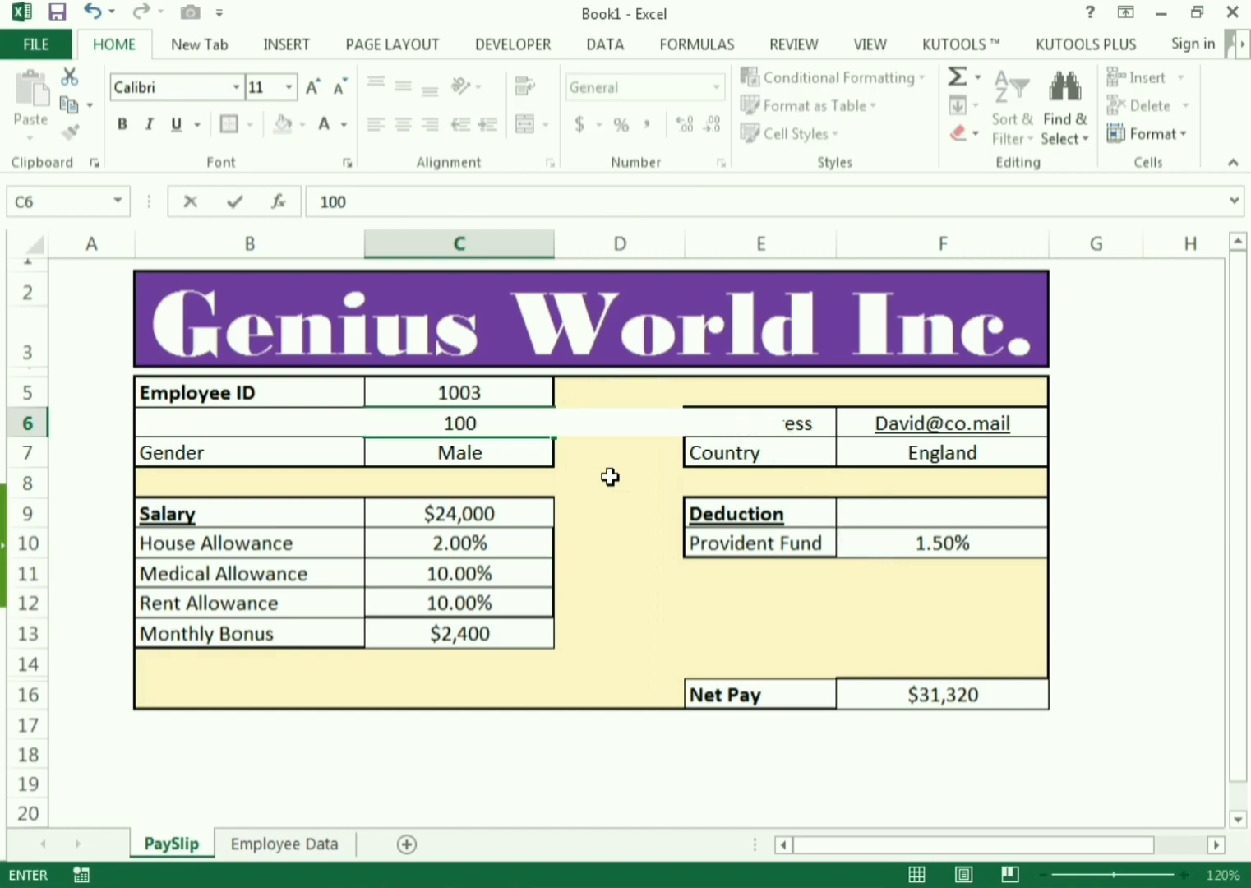
pyautogui.press('Escape')
pyautogui.press('Up')
pyautogui.write('100')
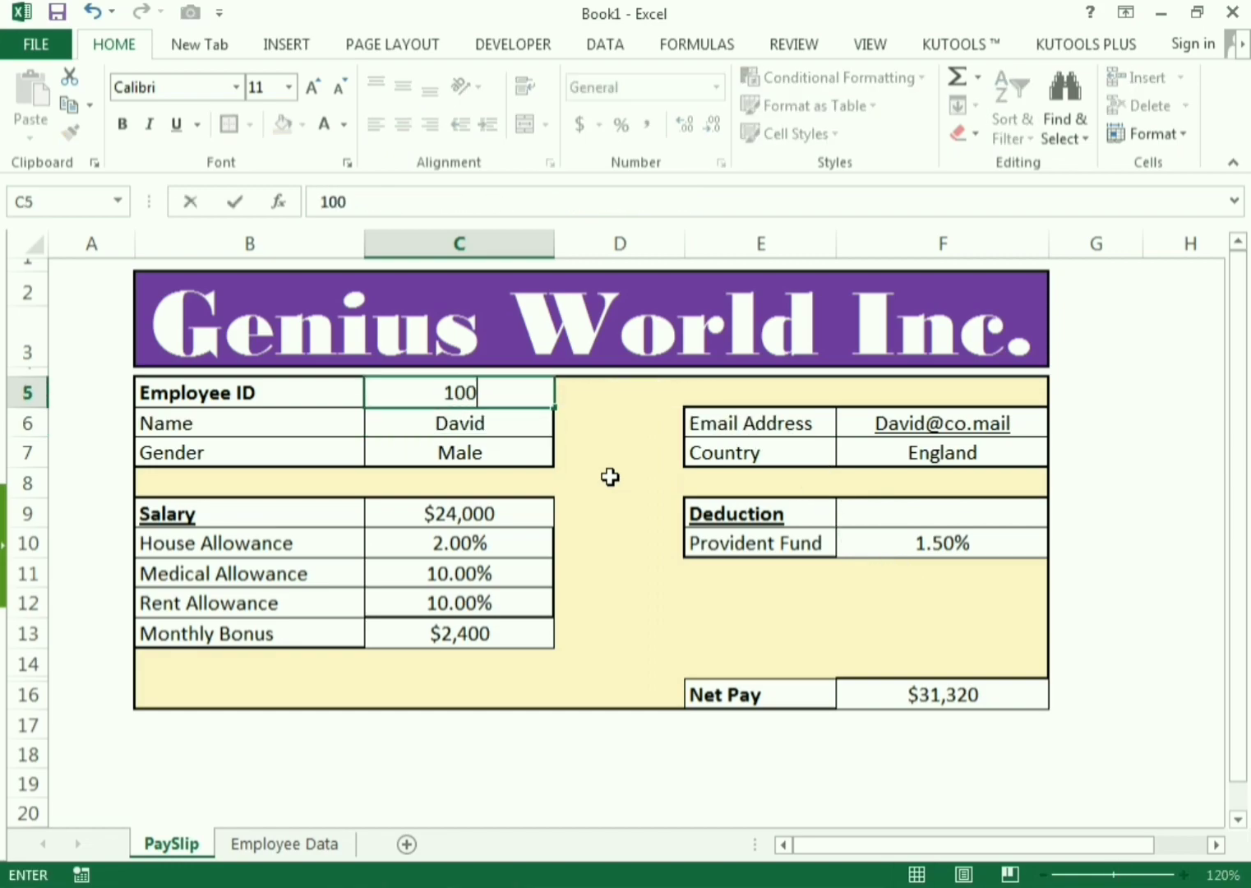
pyautogui.write('5')
pyautogui.press('Return')
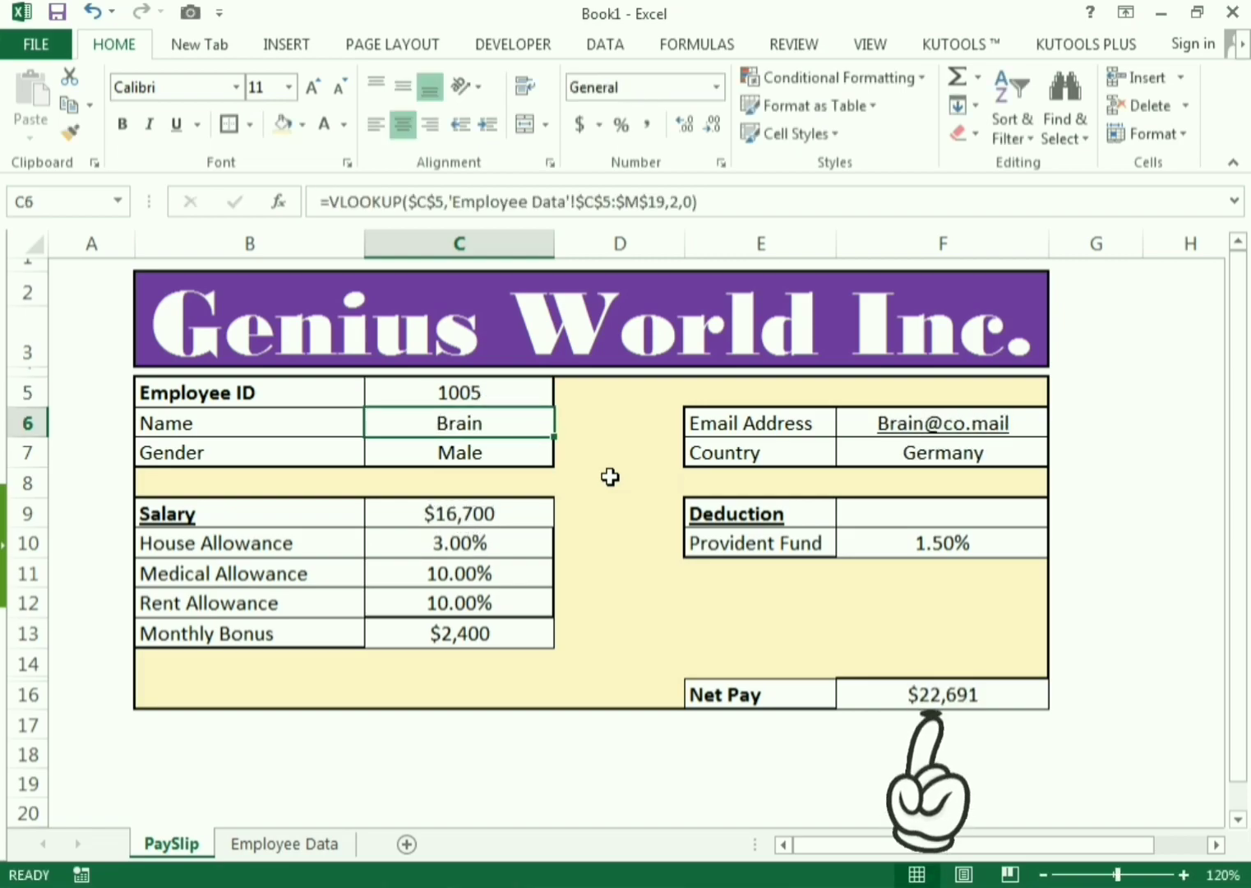
# Make the Employee ID value C5, the Net Pay value F16 and the Salary value C9 bold.
pyautogui.click(490, 401)
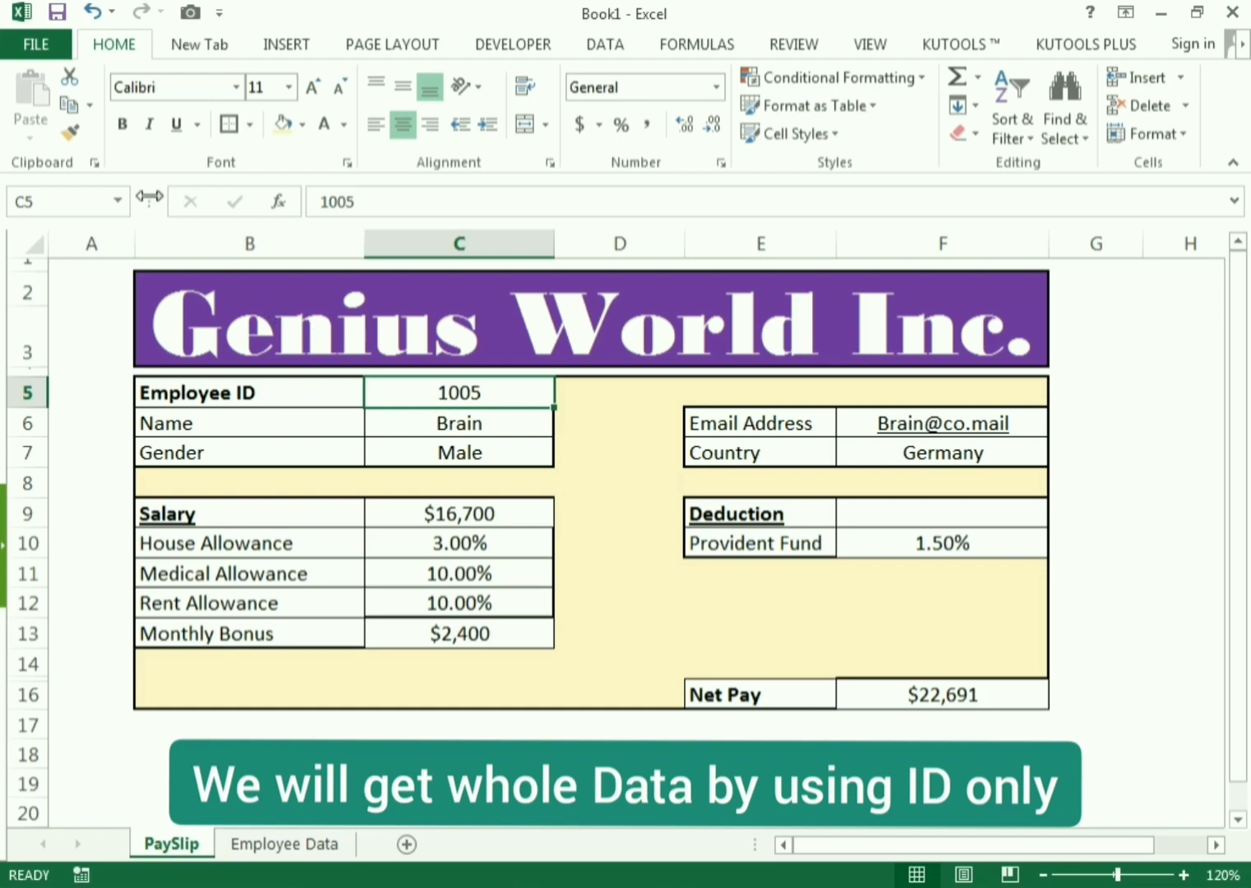
pyautogui.click(124, 125)
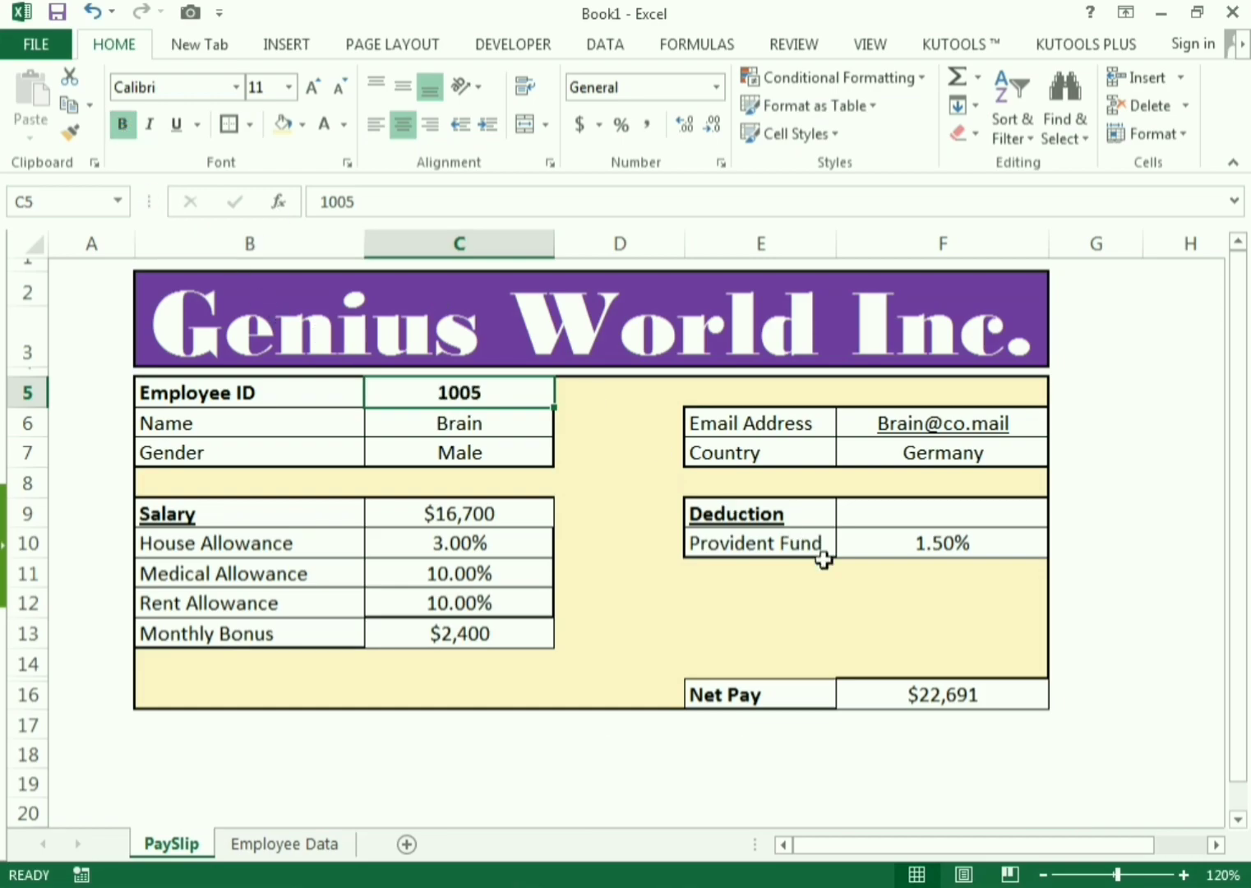
pyautogui.click(925, 689)
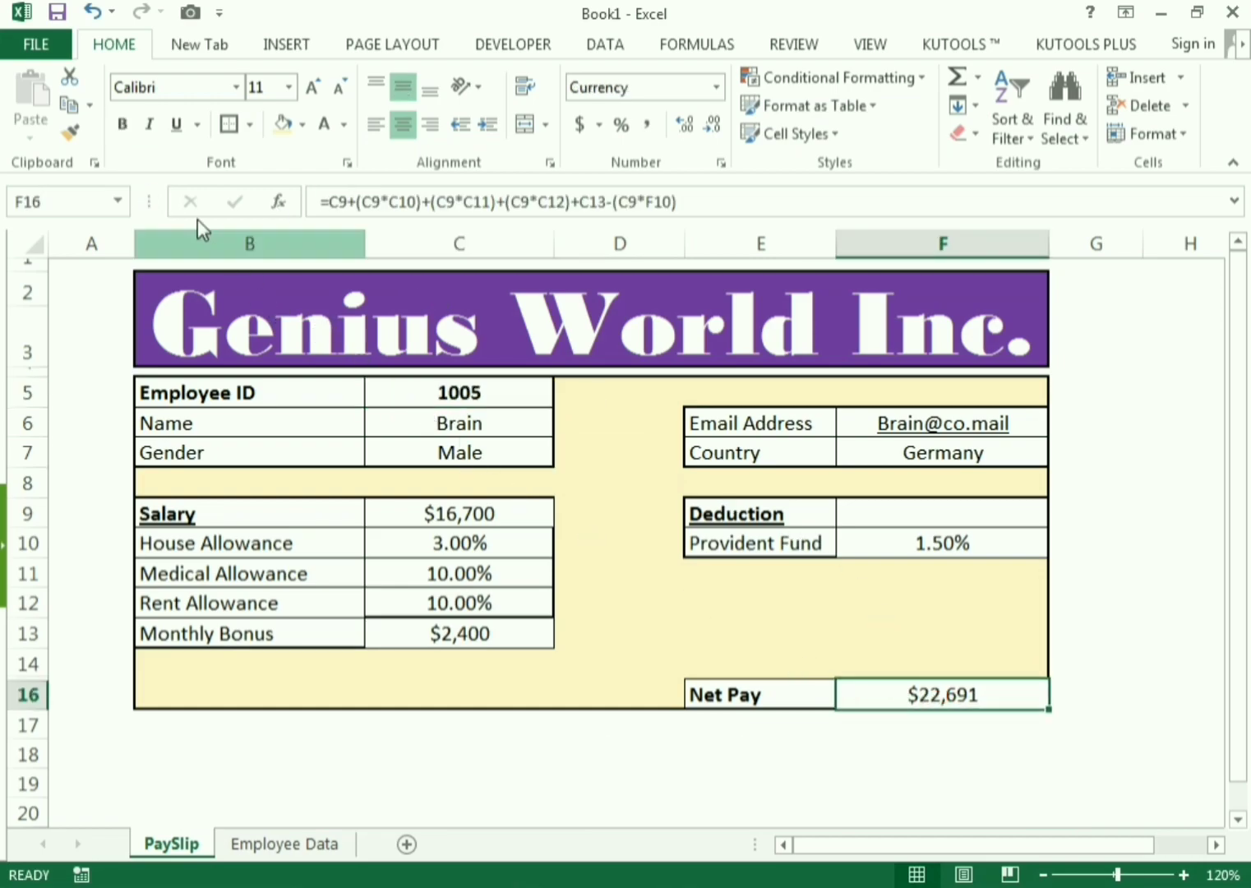
pyautogui.click(122, 125)
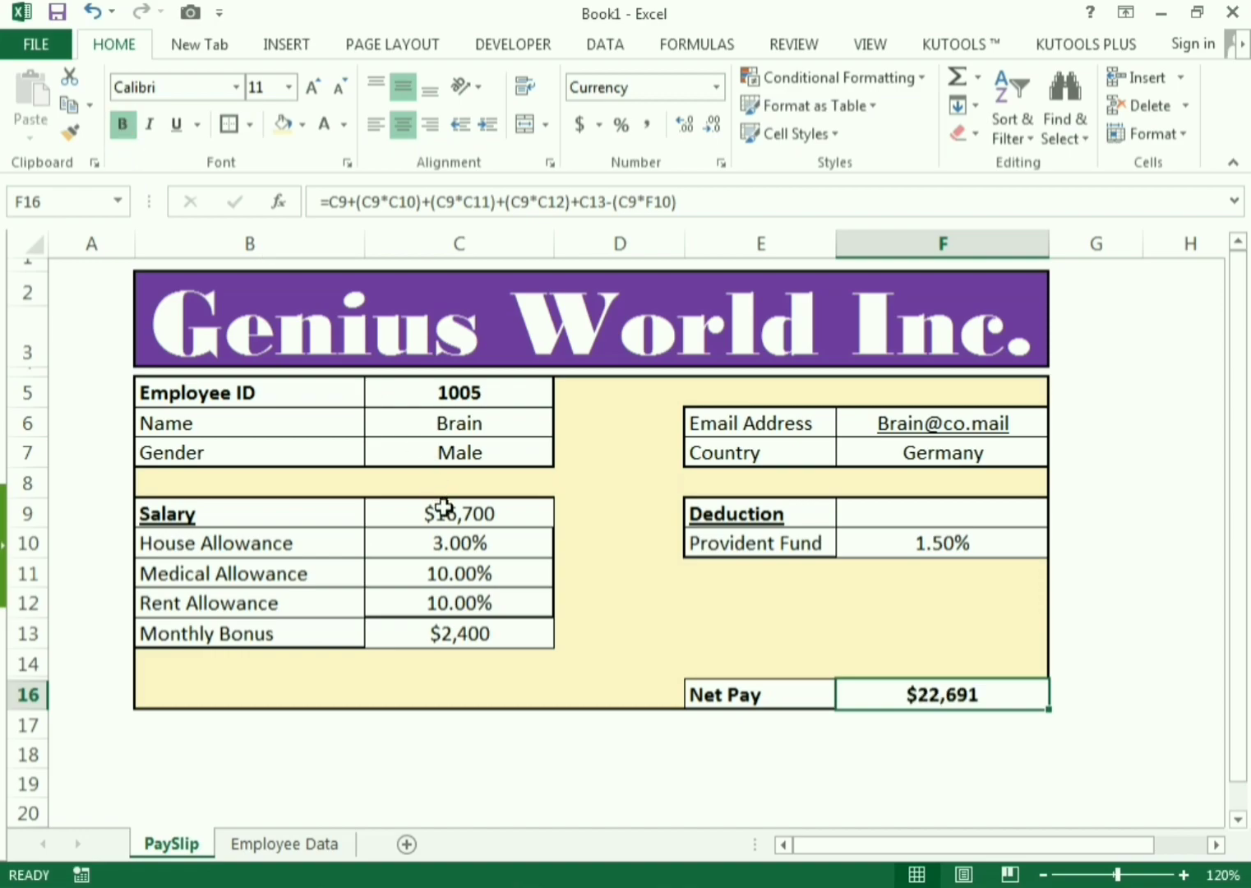
pyautogui.click(445, 509)
pyautogui.click(123, 125)
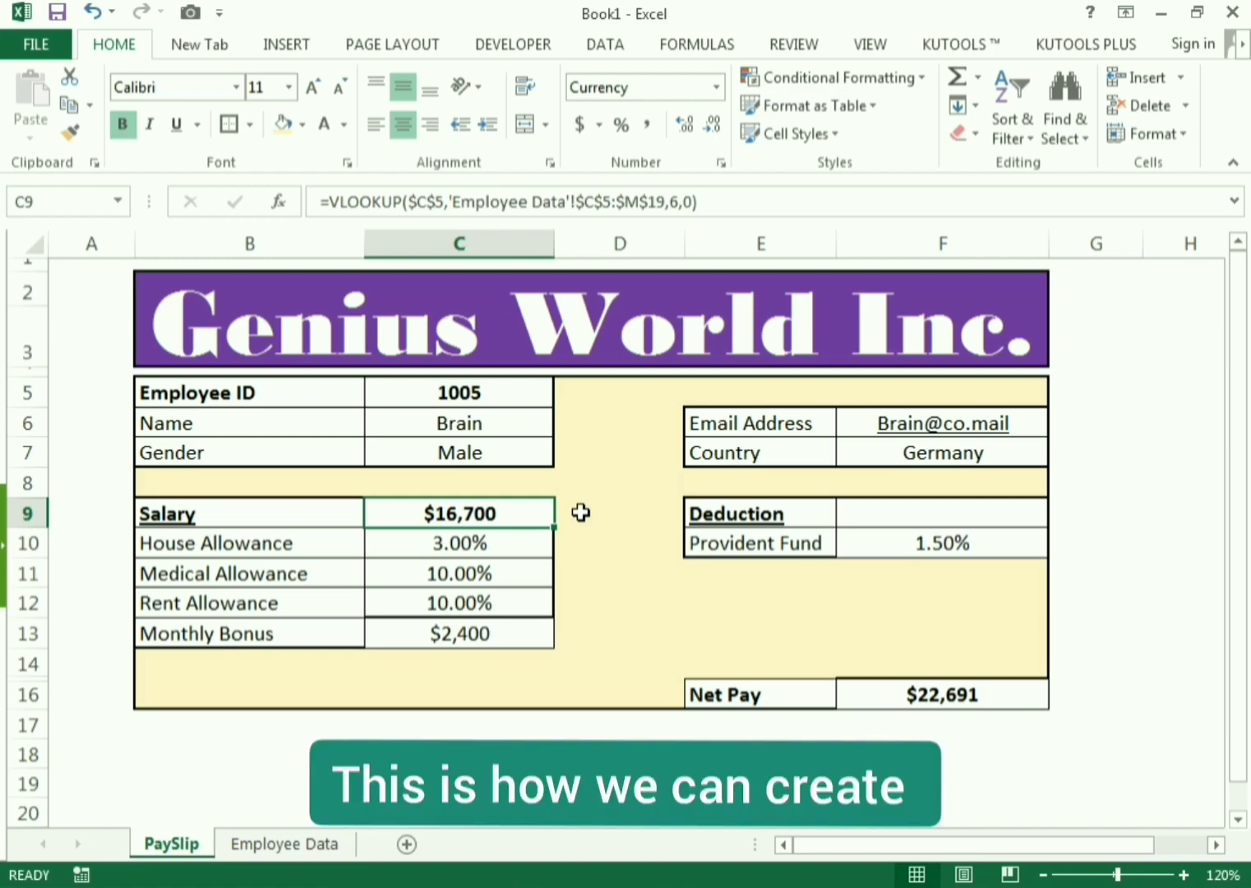
# Switch the pay slip back to the original employee's ID in C5, and from there to a different employee's ID.
pyautogui.click(483, 399)
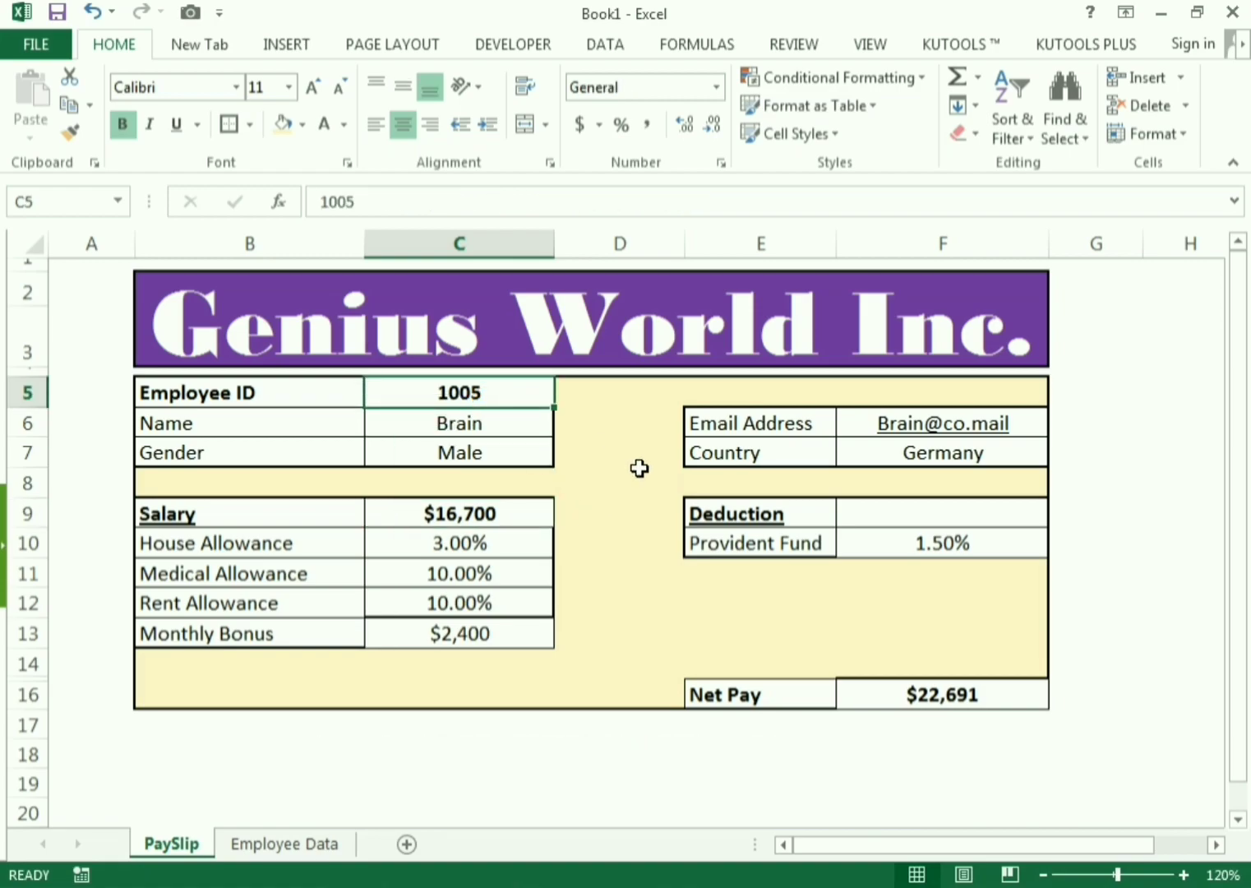
pyautogui.write('1001')
pyautogui.press('Return')
pyautogui.write('1007')
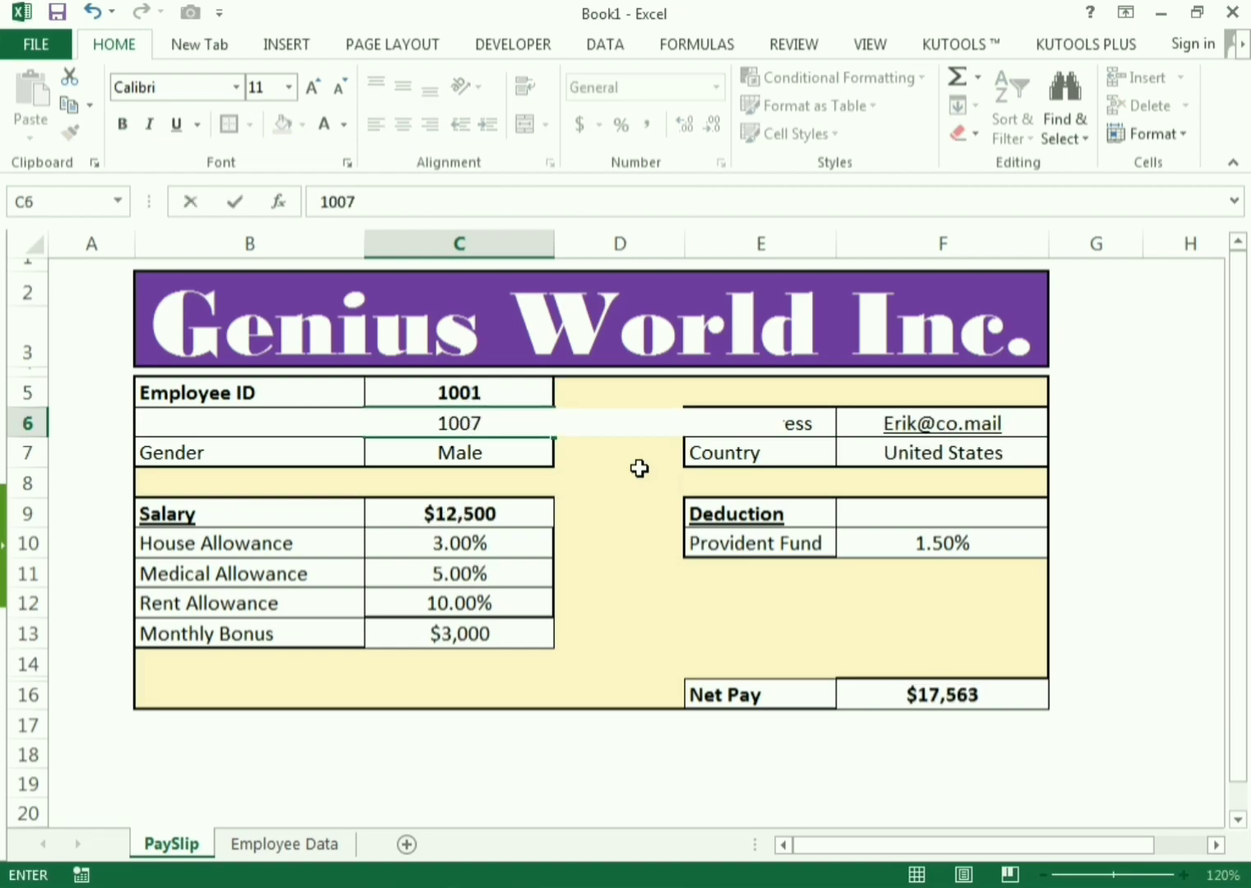
pyautogui.press('Escape')
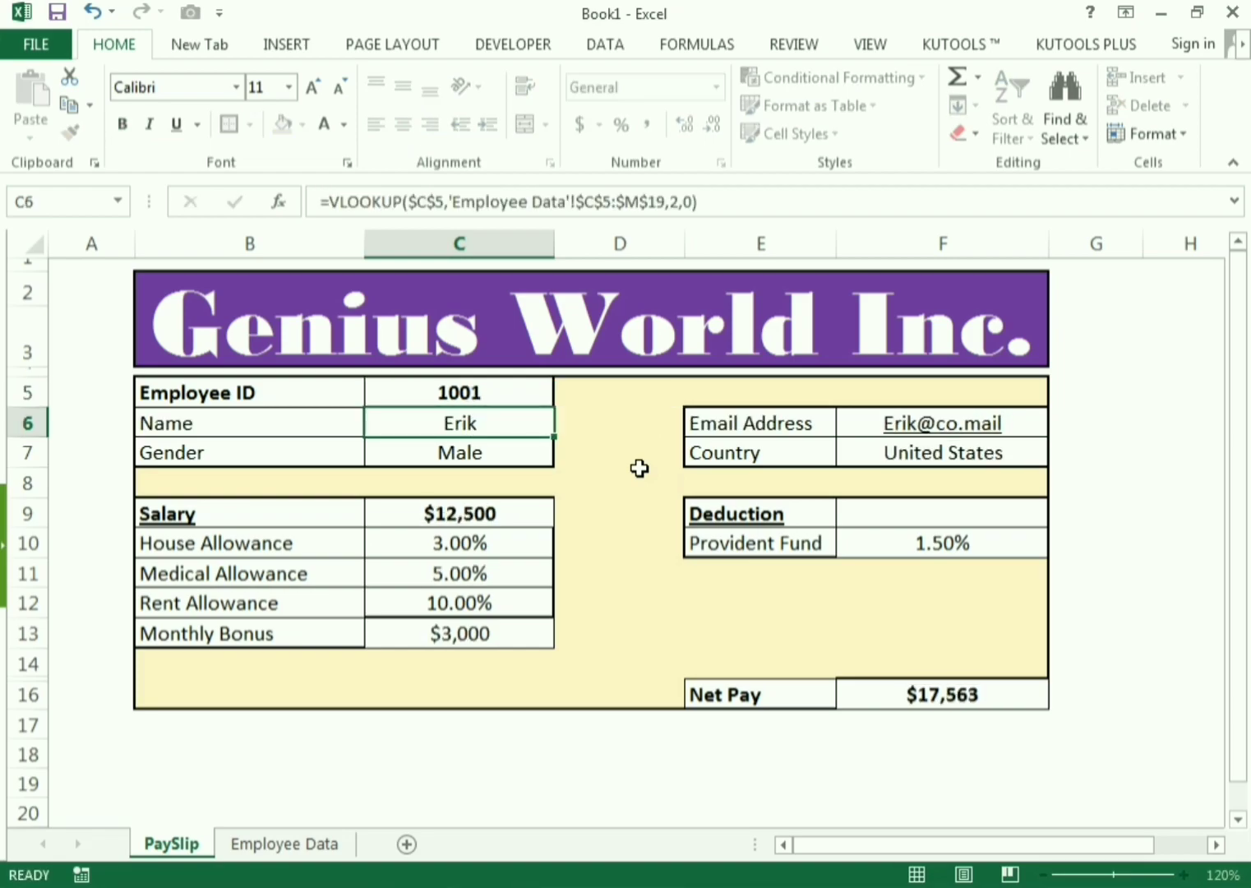
pyautogui.press('Up')
pyautogui.write('1007')
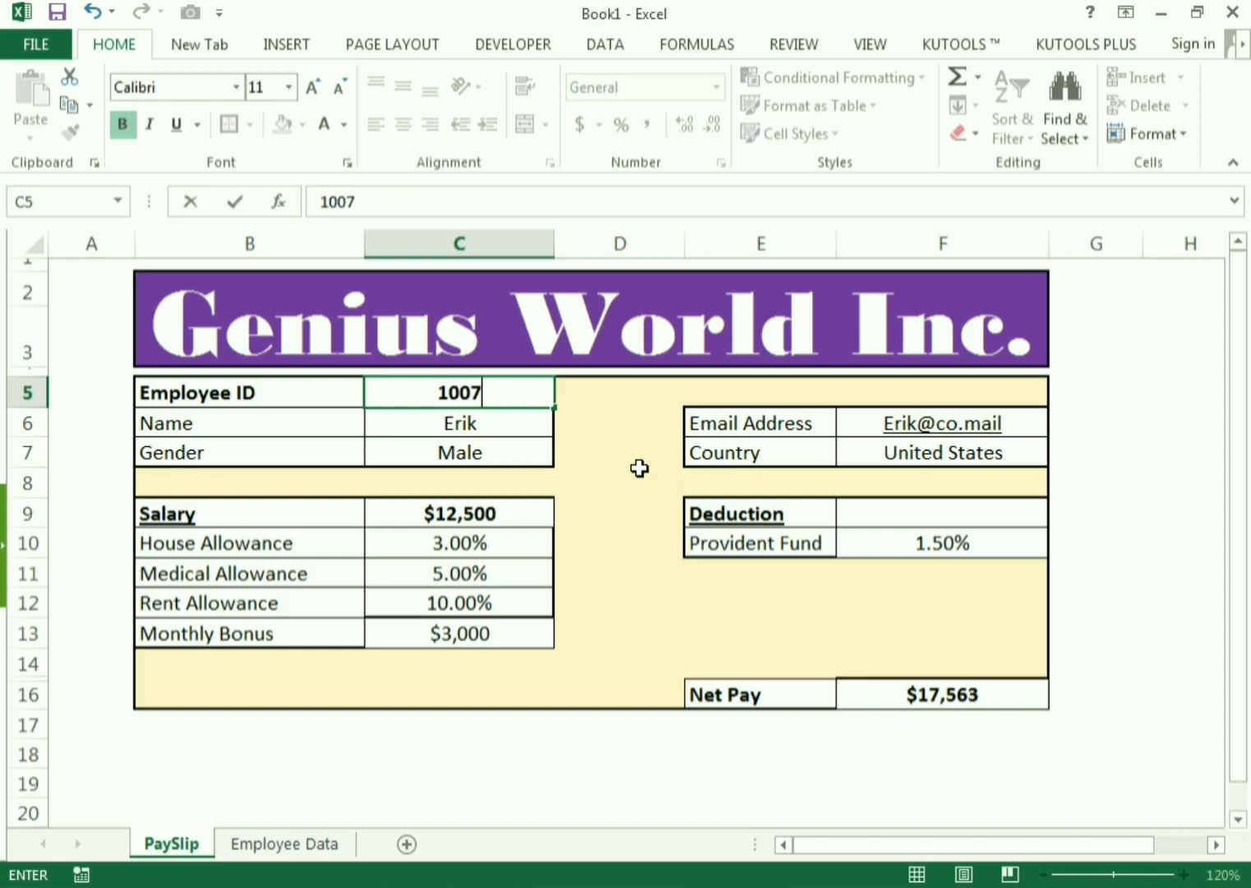
pyautogui.press('Return')
# Load one more employee's pay slip by replacing the Employee ID in C5, and leave an empty cell selected.
pyautogui.press('Up')
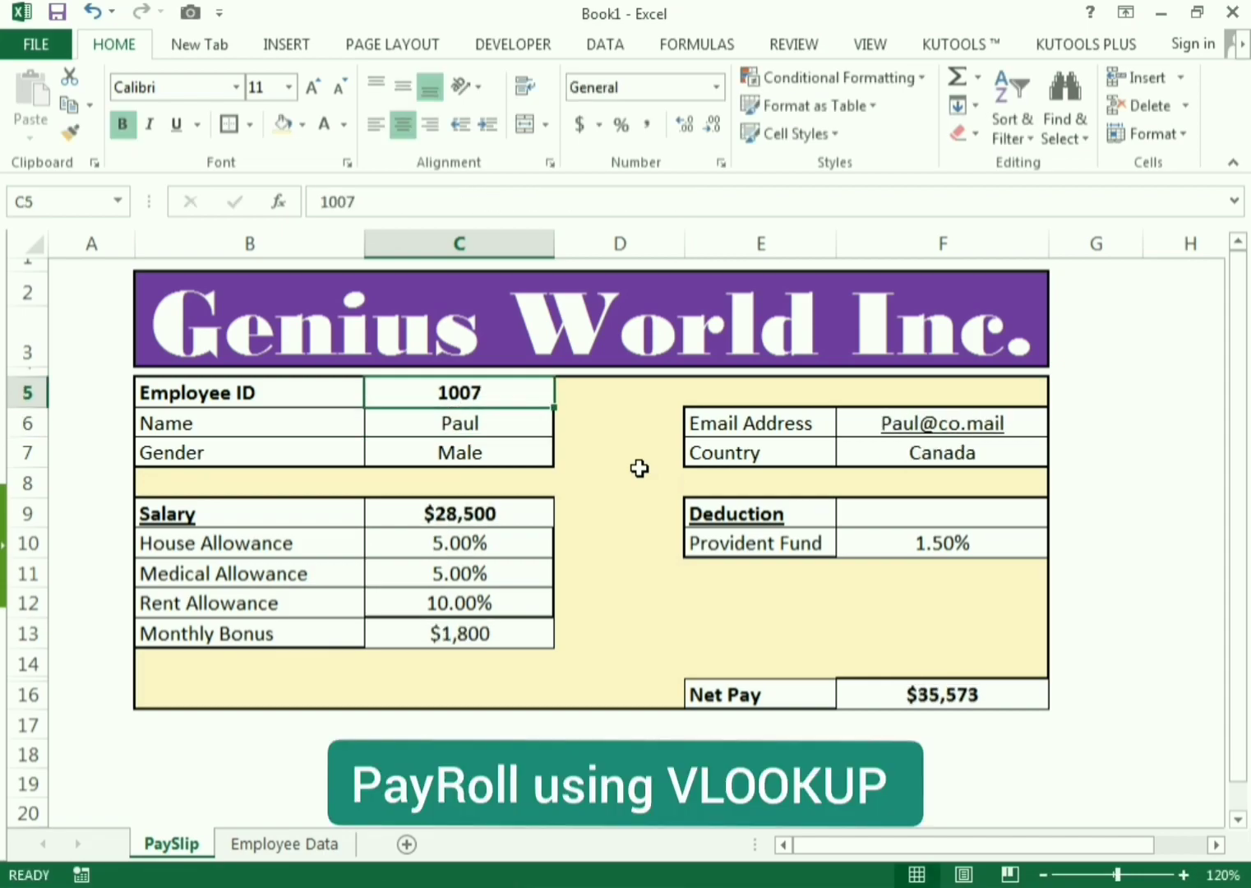
pyautogui.write('1008')
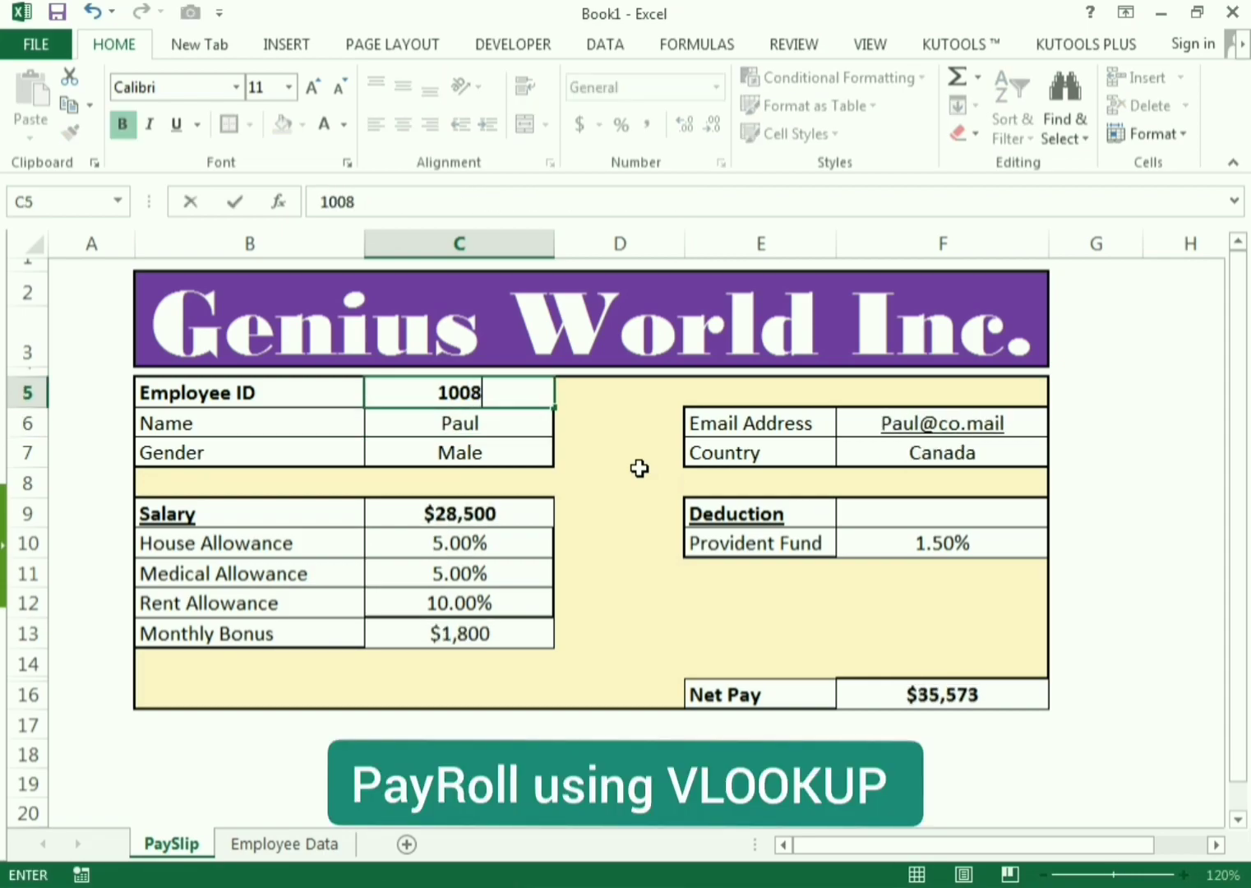
pyautogui.press('Return')
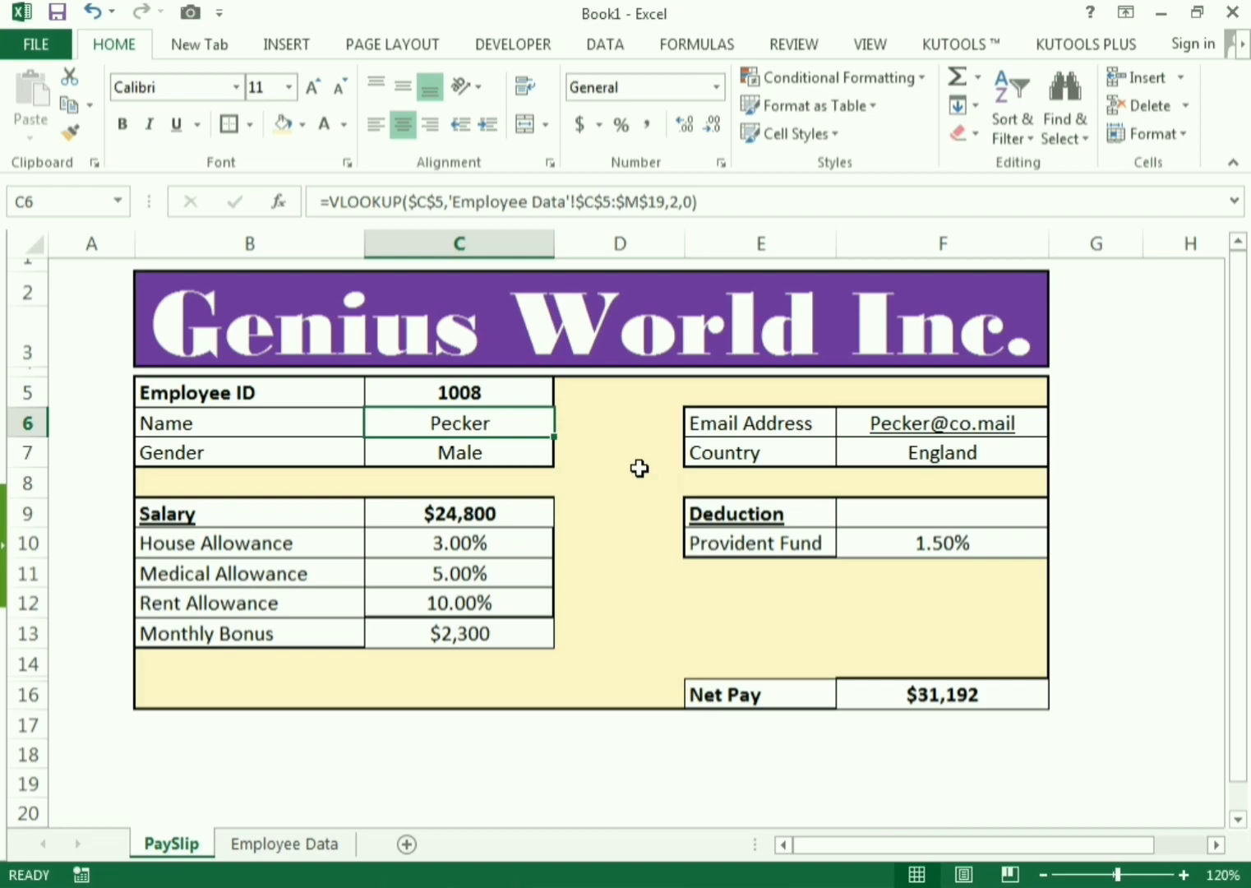
pyautogui.click(830, 585)
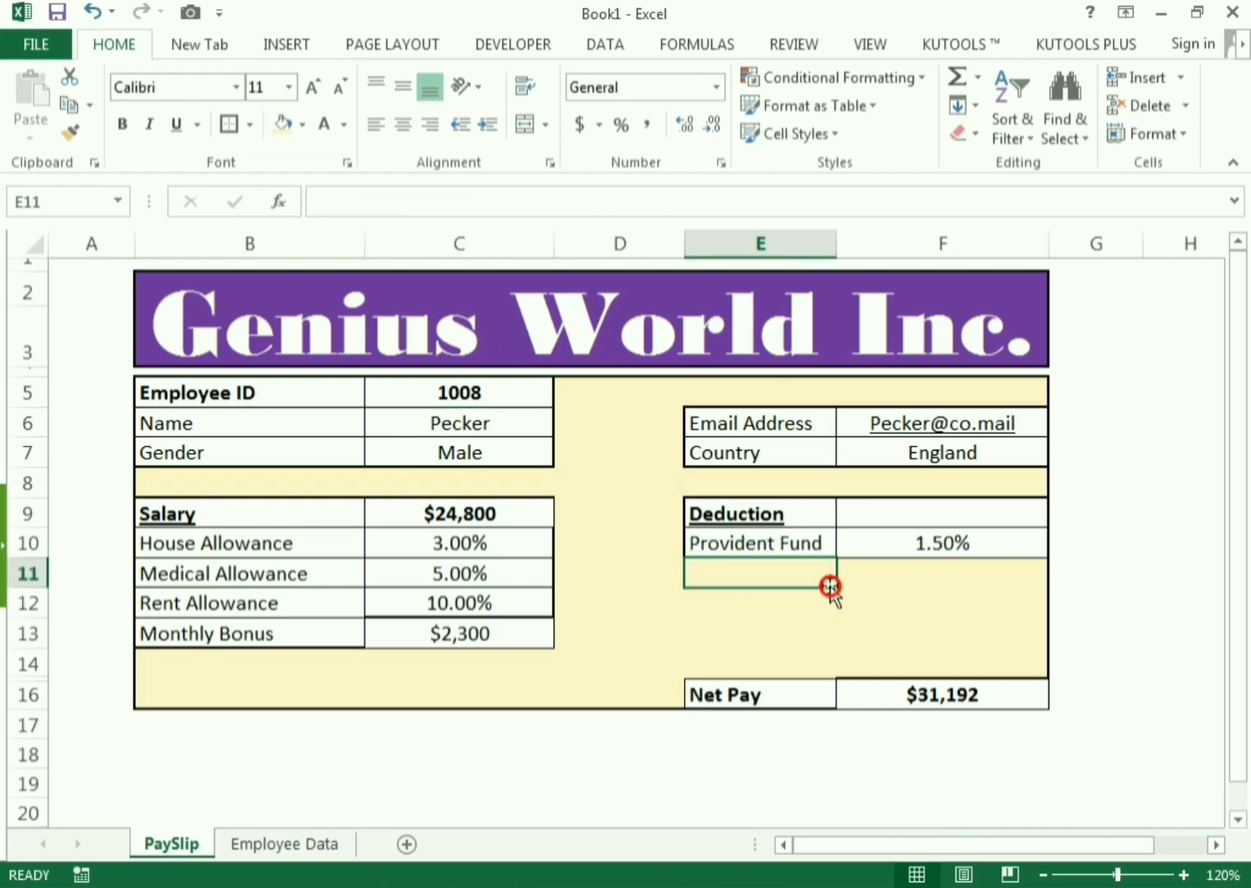